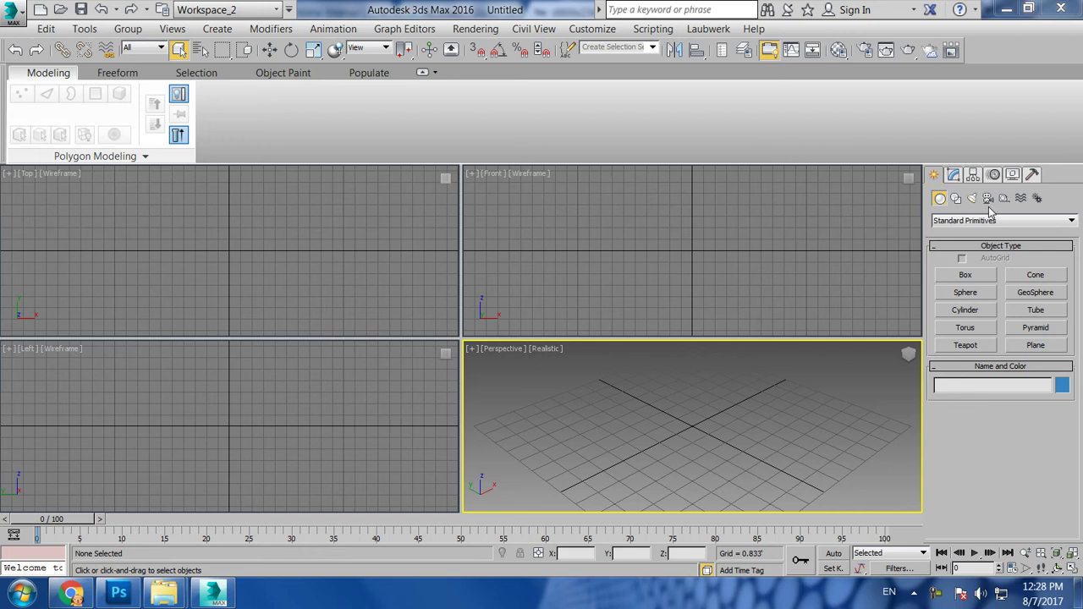
In a maximized Notepad, type 'In this tutorial we will Model a prop in 3dsmax ( Part' and 'Lets get started..', then minimize it
key("Return")
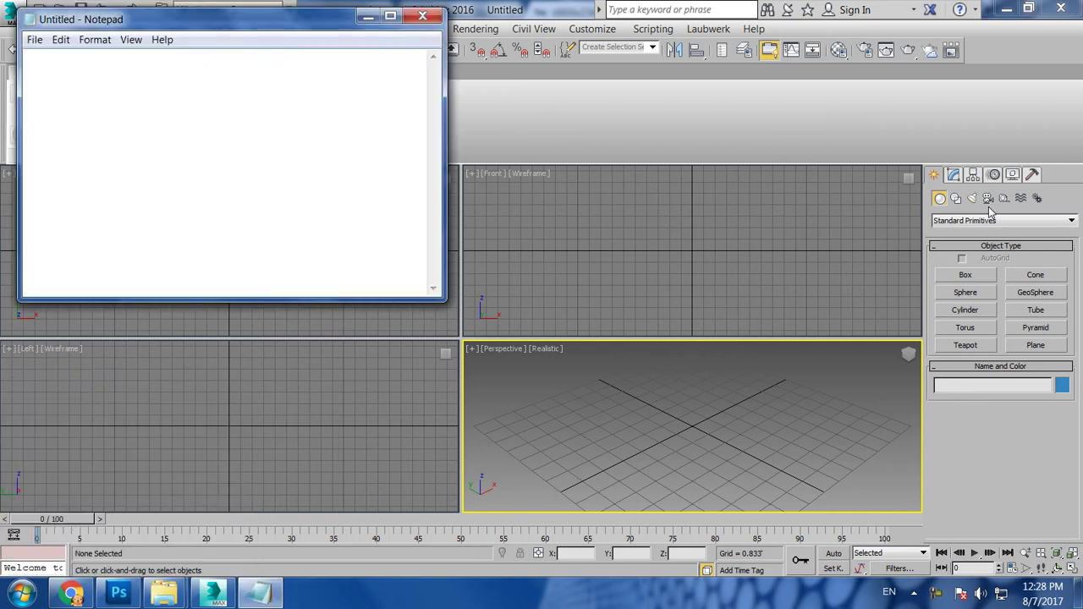
left_click(390, 15)
type("In this tutori")
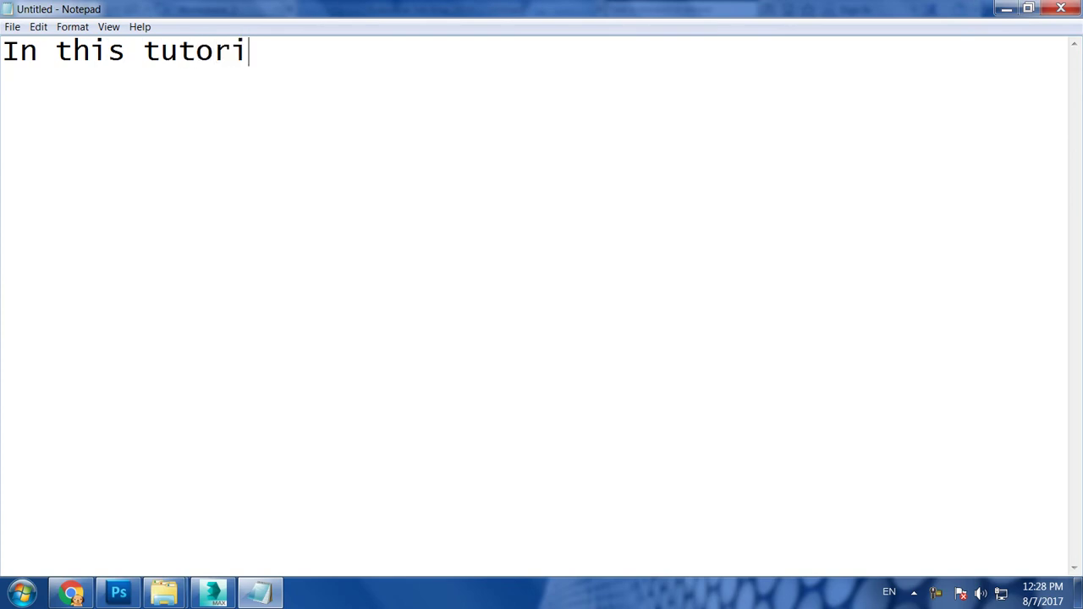
type("al we will Model a p")
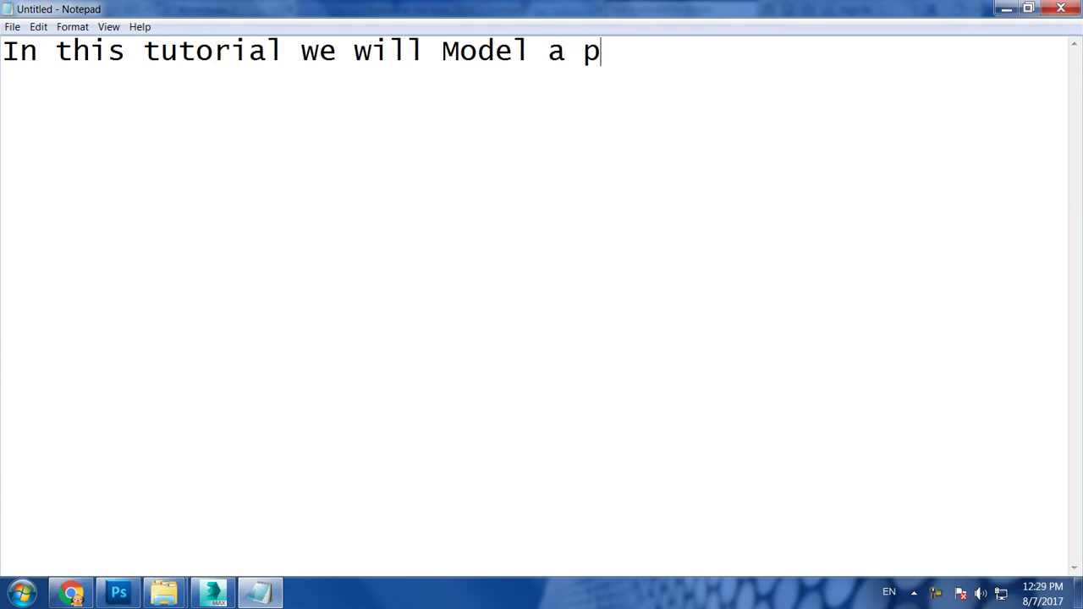
type("rop in 3dsmax ( P")
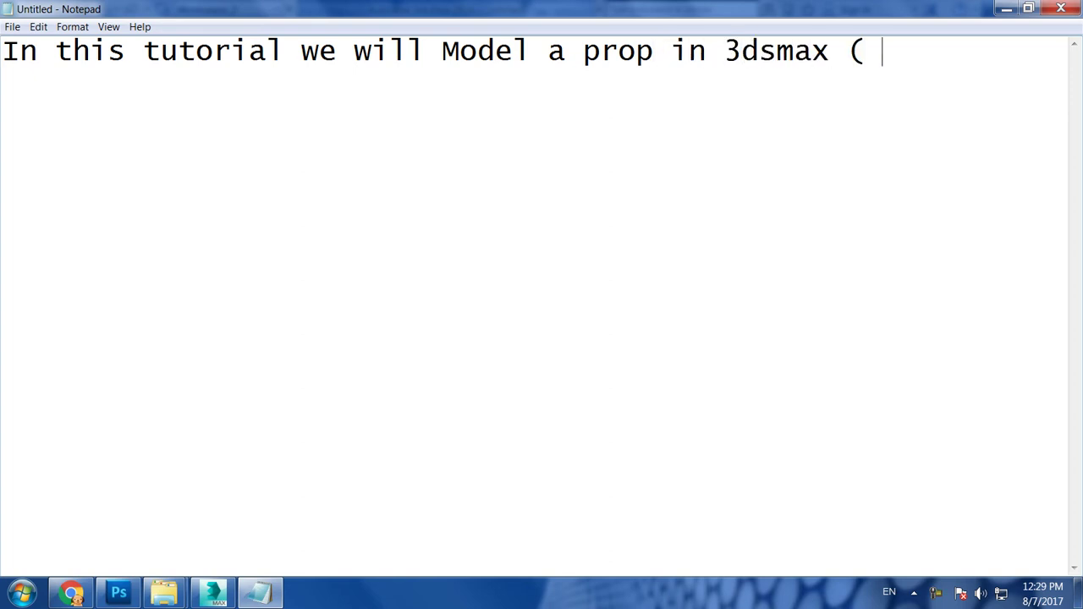
type("art 1")
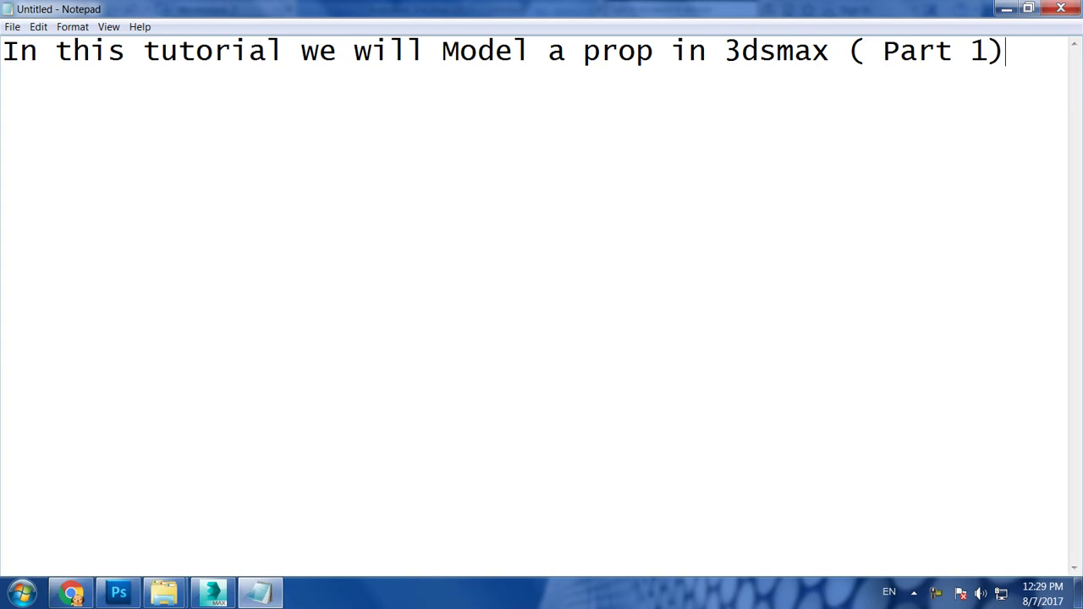
key("Return")
key("Return")
type("Lets get")
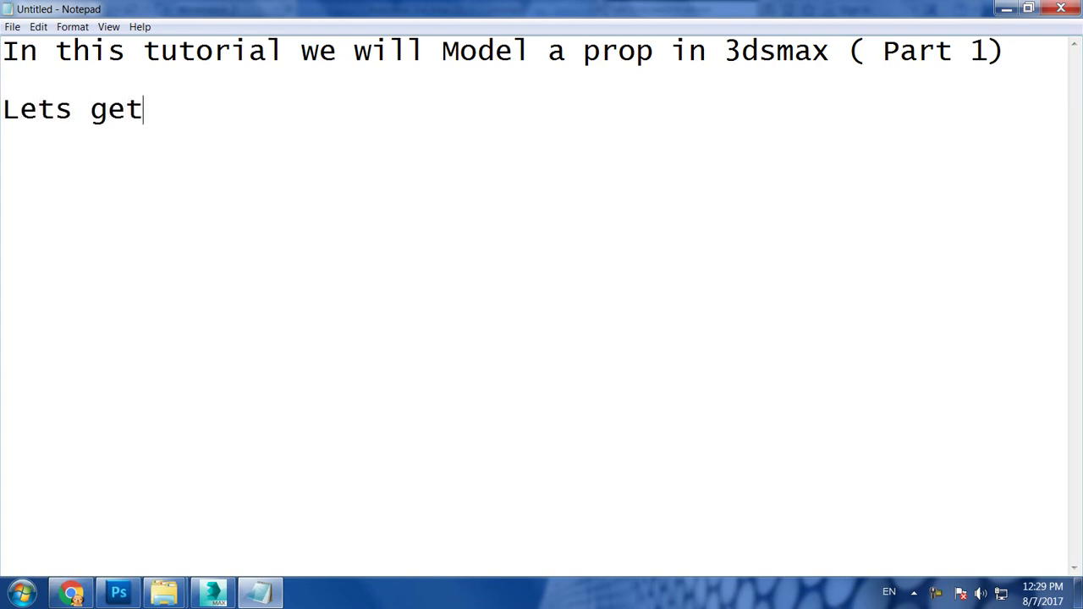
type(" started...")
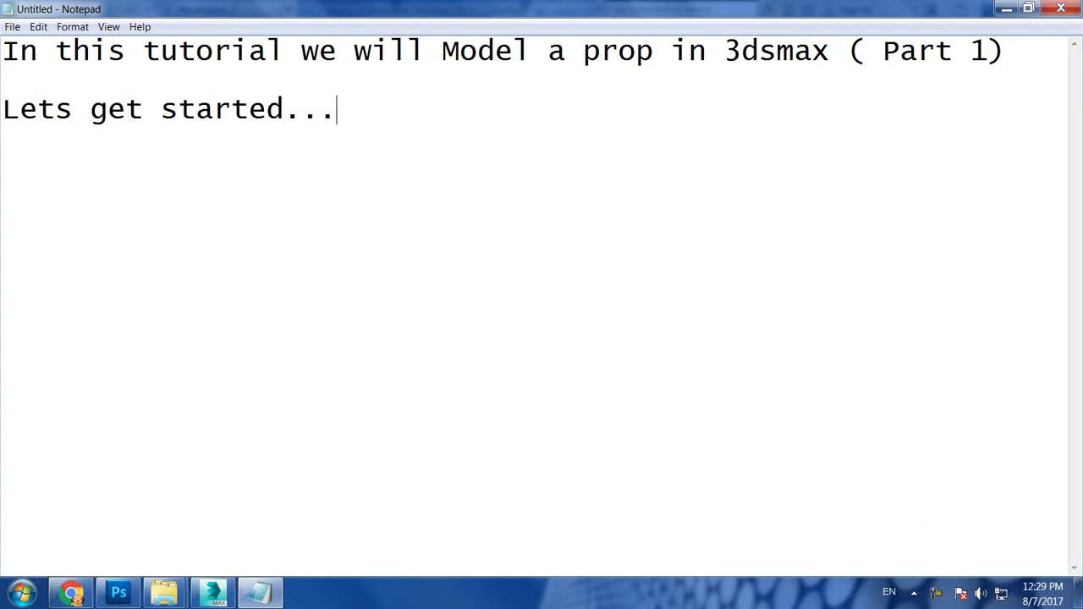
left_click(1005, 8)
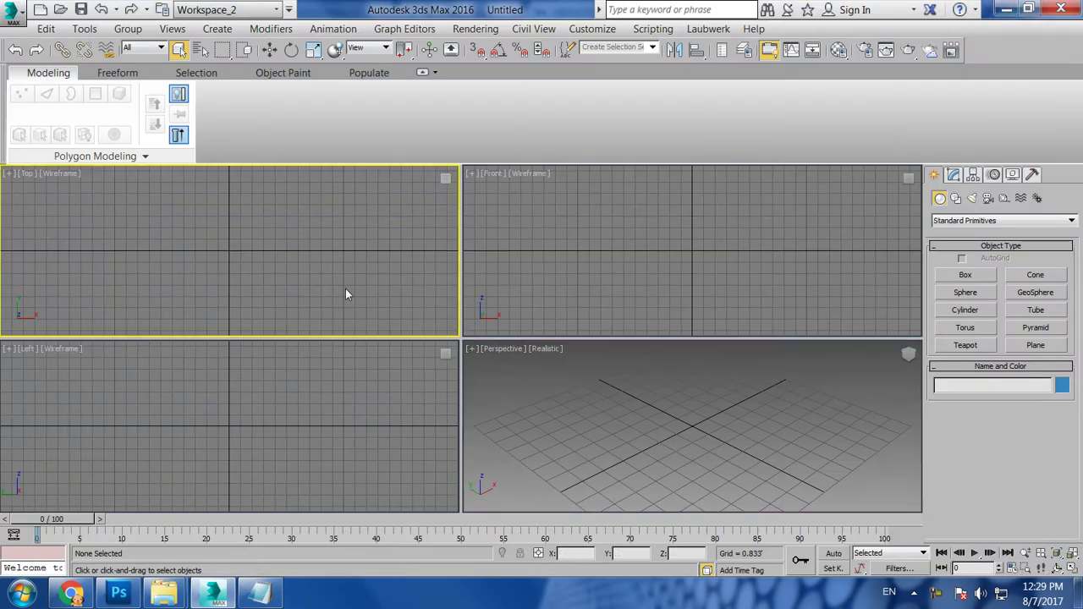
Open the wall-lantern reference image from the Desktop via Rendering > View Image File
left_click(475, 28)
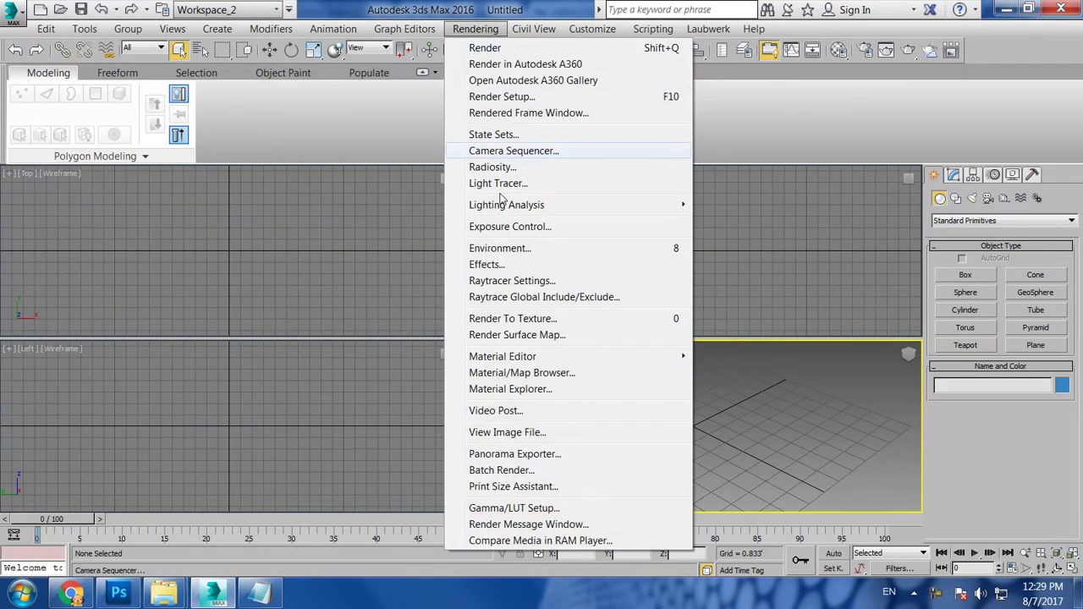
left_click(506, 434)
left_click(359, 64)
left_click(392, 279)
scroll(391, 271, "down", 4)
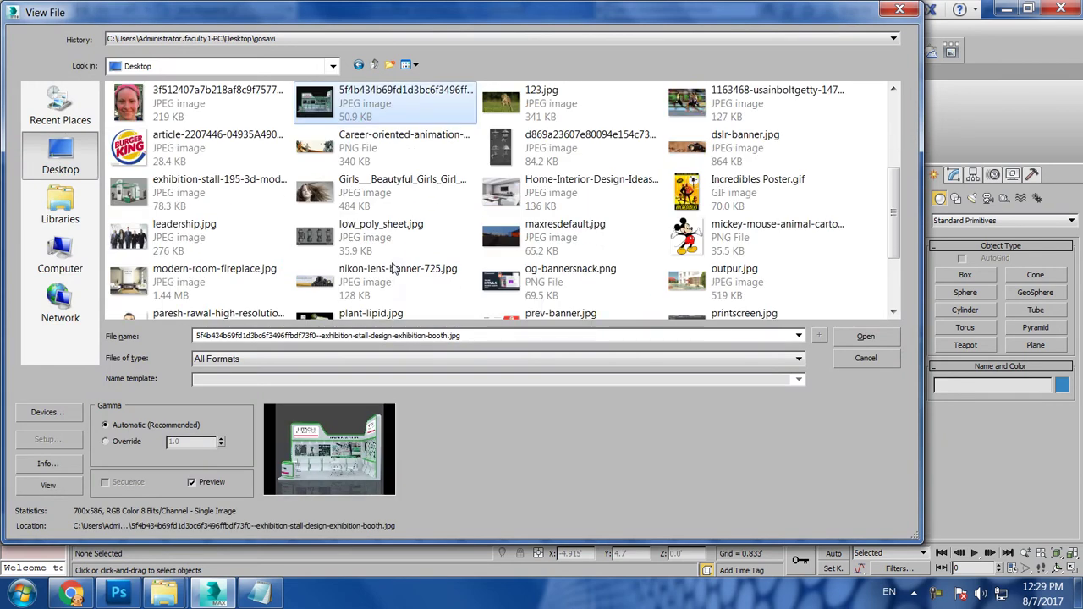
double_click(535, 163)
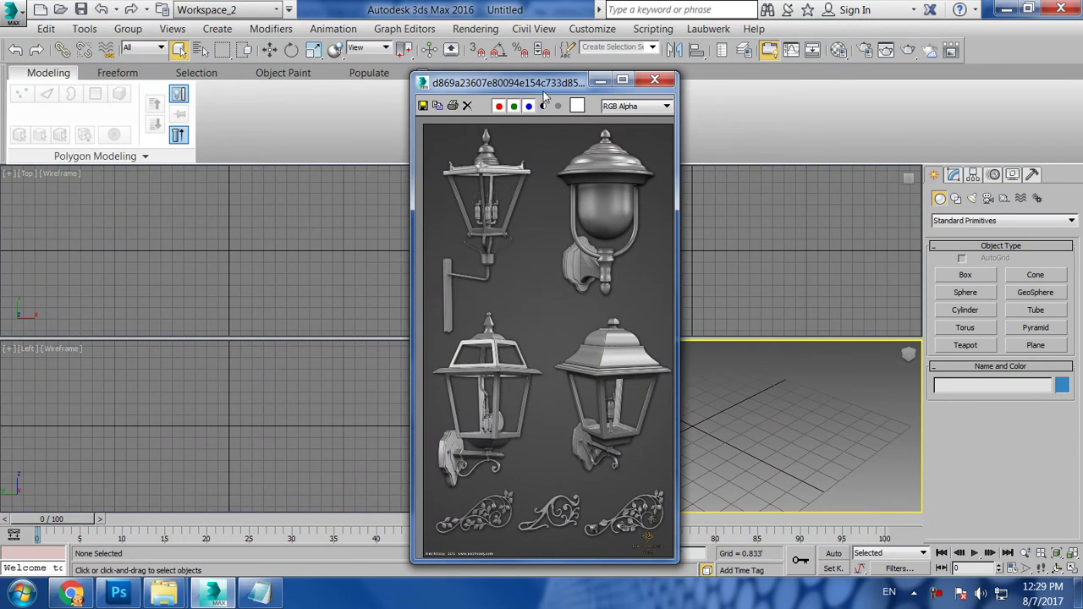
Zoom into the lantern, move the image window left, and maximize the Front viewport
left_click_drag(543, 92, 332, 62)
scroll(354, 336, "up", 3)
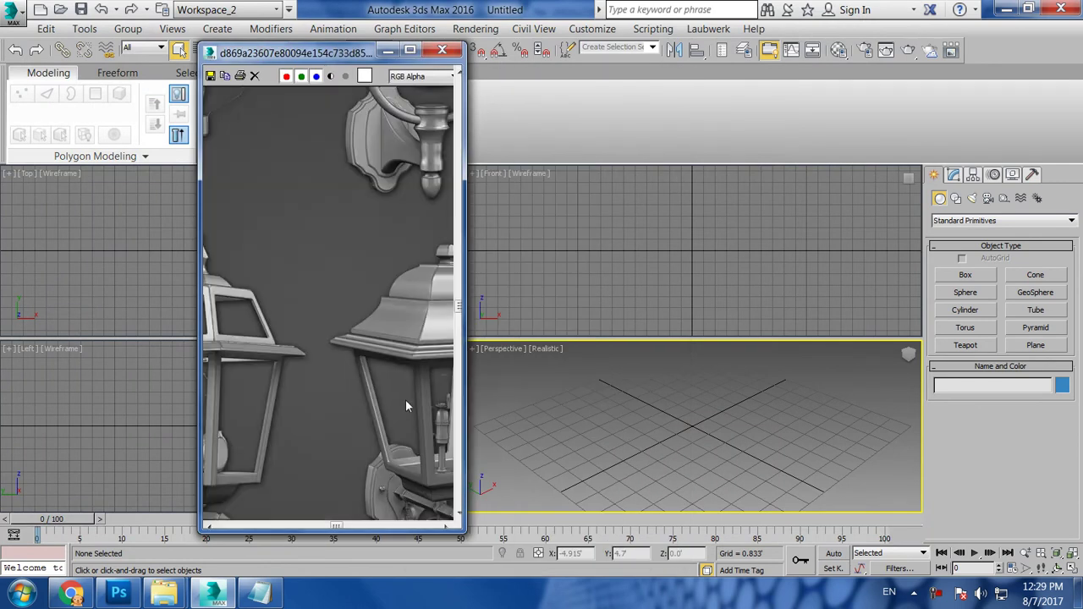
middle_click_drag(405, 406, 366, 363)
middle_click_drag(351, 286, 386, 370)
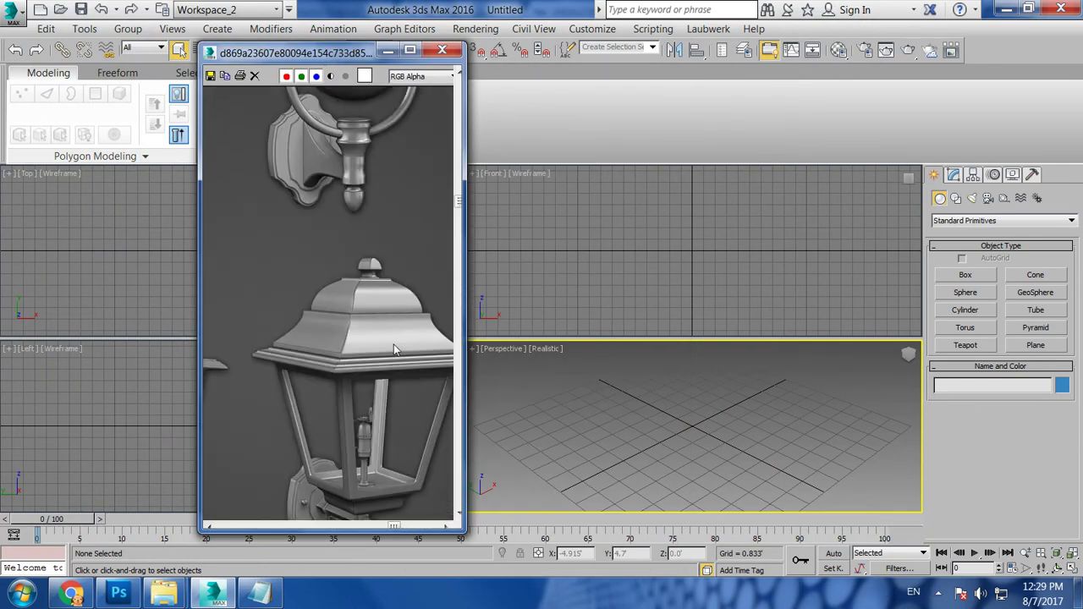
middle_click_drag(389, 245, 392, 313)
mouse_move(387, 362)
middle_mouse_down()
mouse_move(380, 381)
mouse_move(304, 411)
mouse_move(390, 410)
mouse_move(331, 391)
middle_mouse_up()
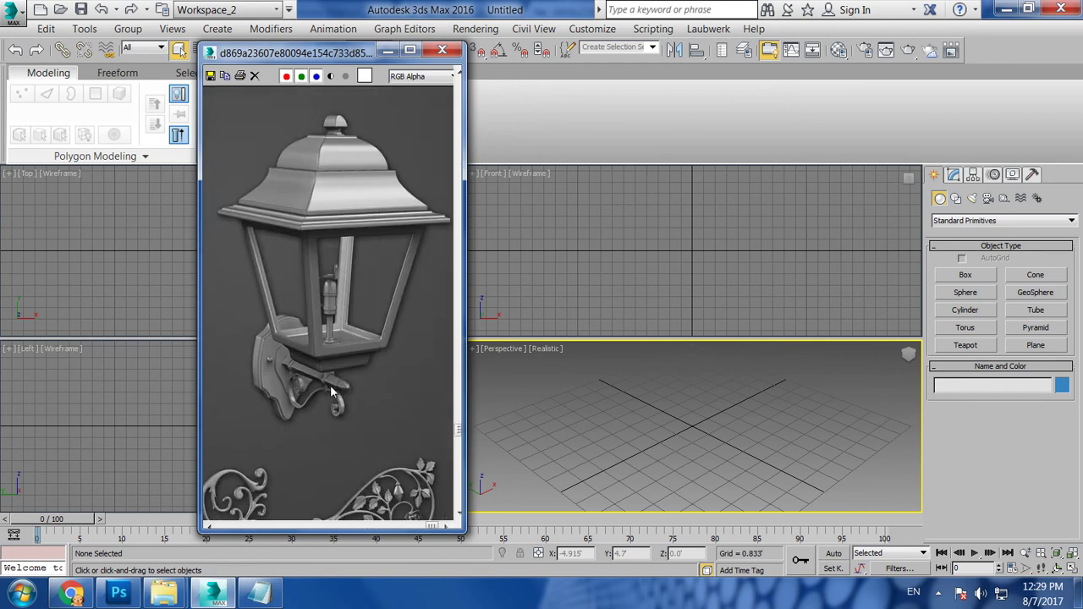
left_click_drag(314, 44, 243, 35)
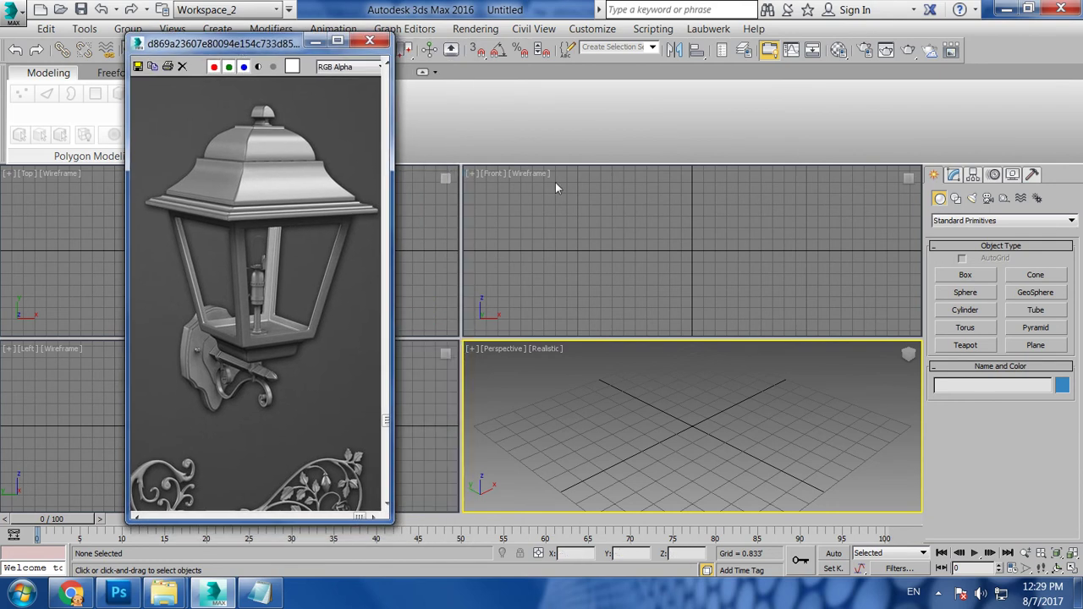
left_click(555, 182)
key("alt+w")
Sketch a trial profile with the Line spline tool, then delete it
left_click(955, 198)
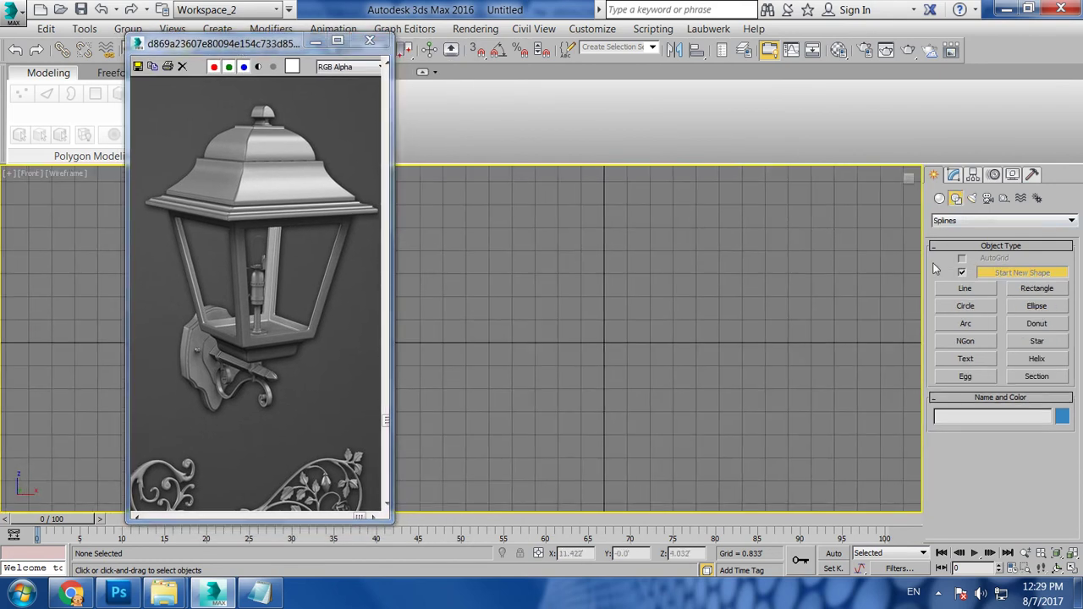
left_click(965, 289)
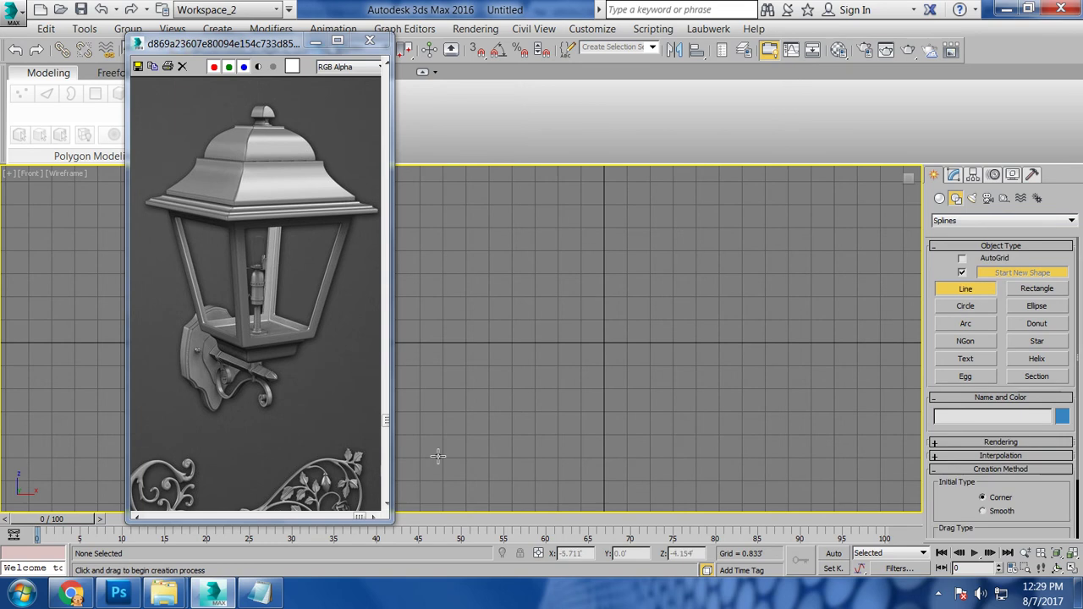
left_click(503, 410)
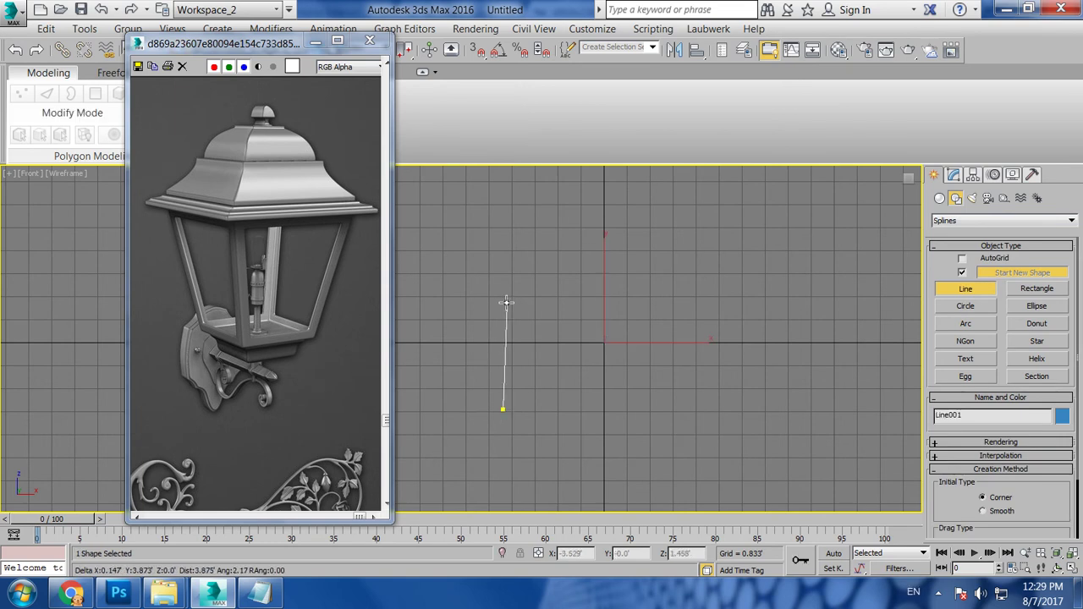
right_click(499, 335)
left_click(500, 367)
left_click(496, 280)
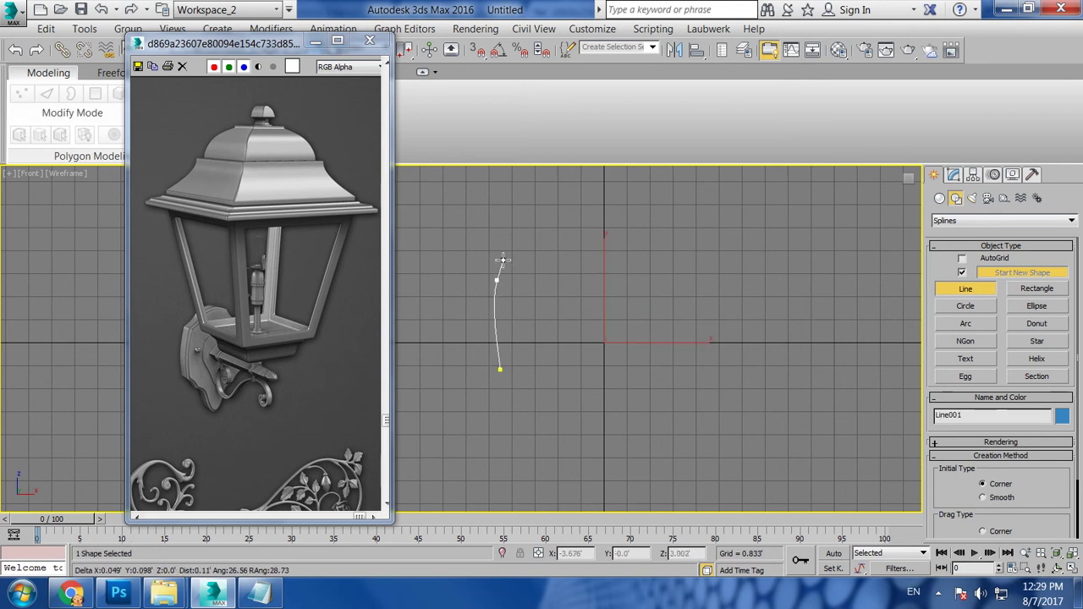
left_click(534, 237)
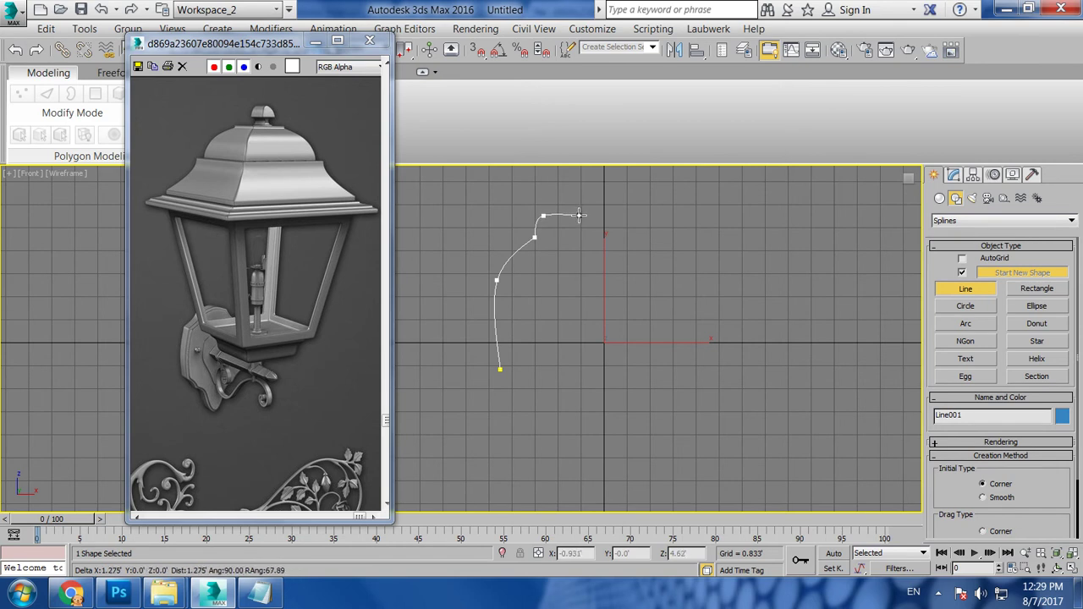
right_click(575, 220)
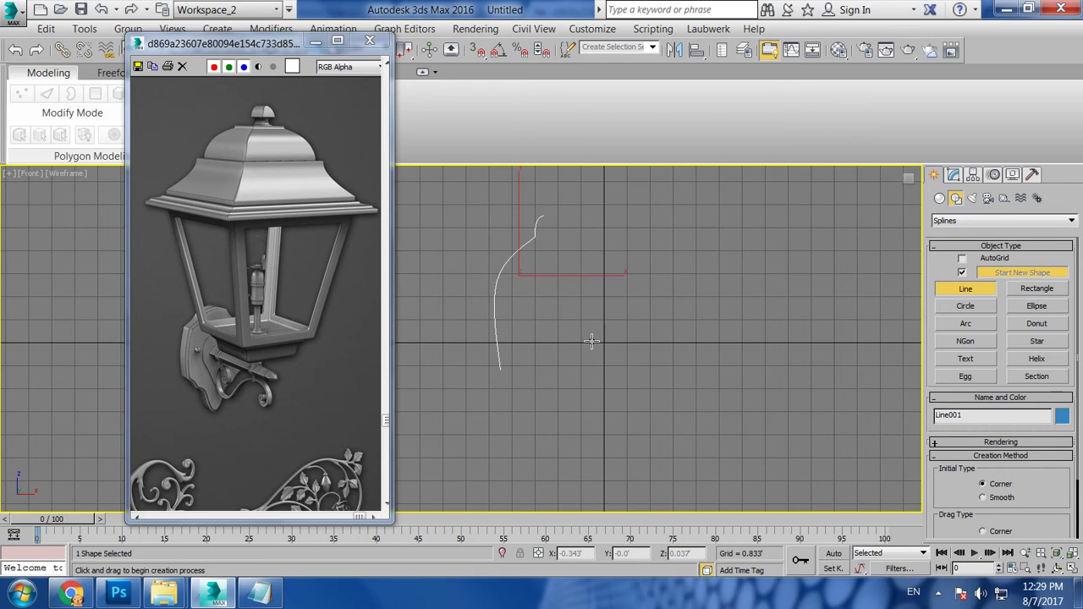
key("Delete")
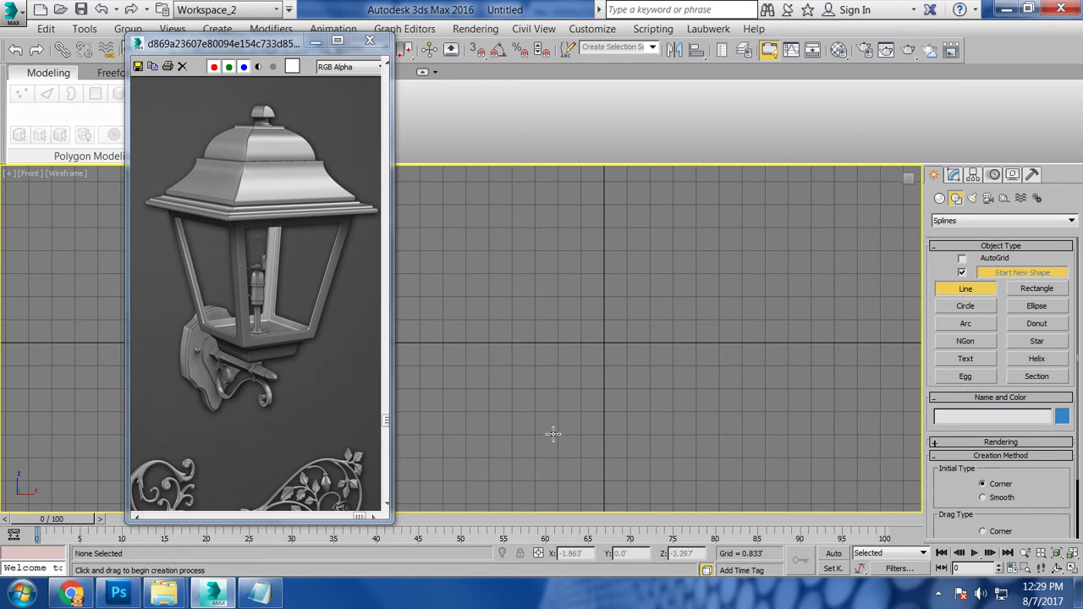
Redraw Line001 from the base, curving upward and flaring outward at the top
left_click(553, 434)
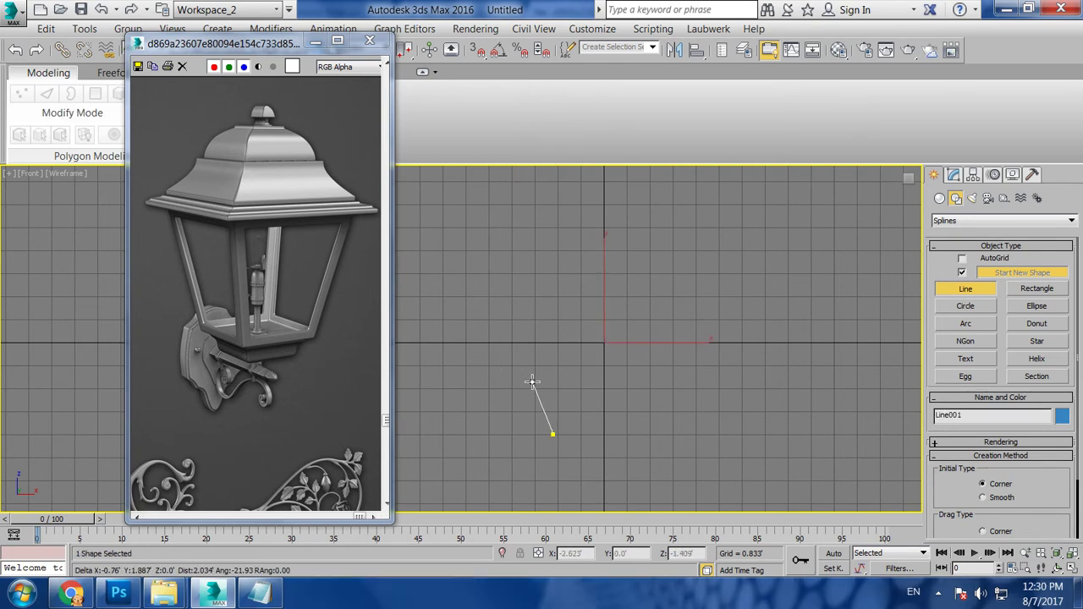
left_click_drag(532, 382, 530, 353)
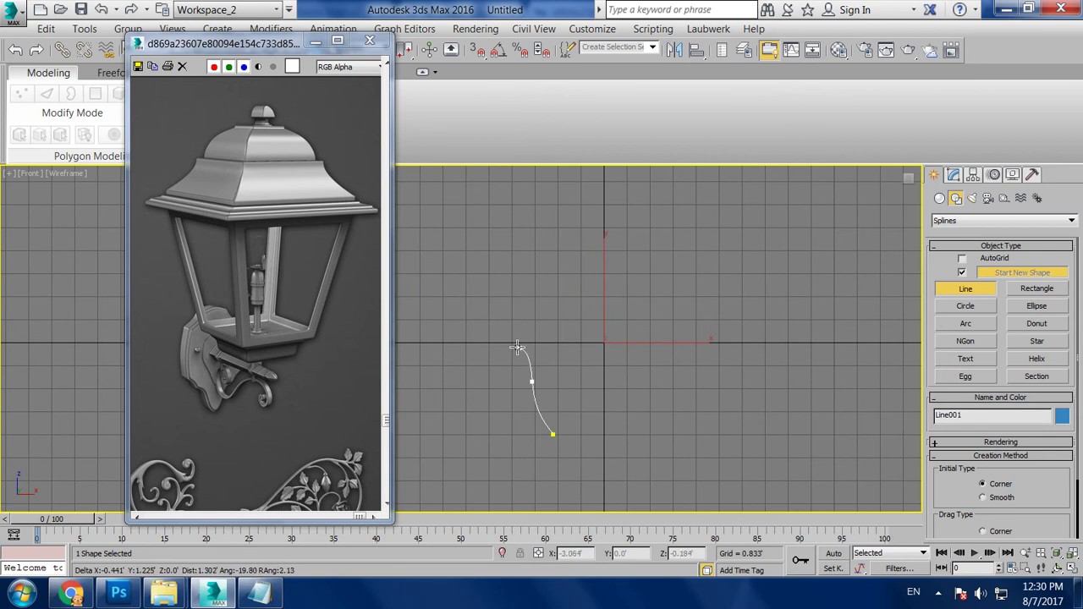
left_click(482, 306)
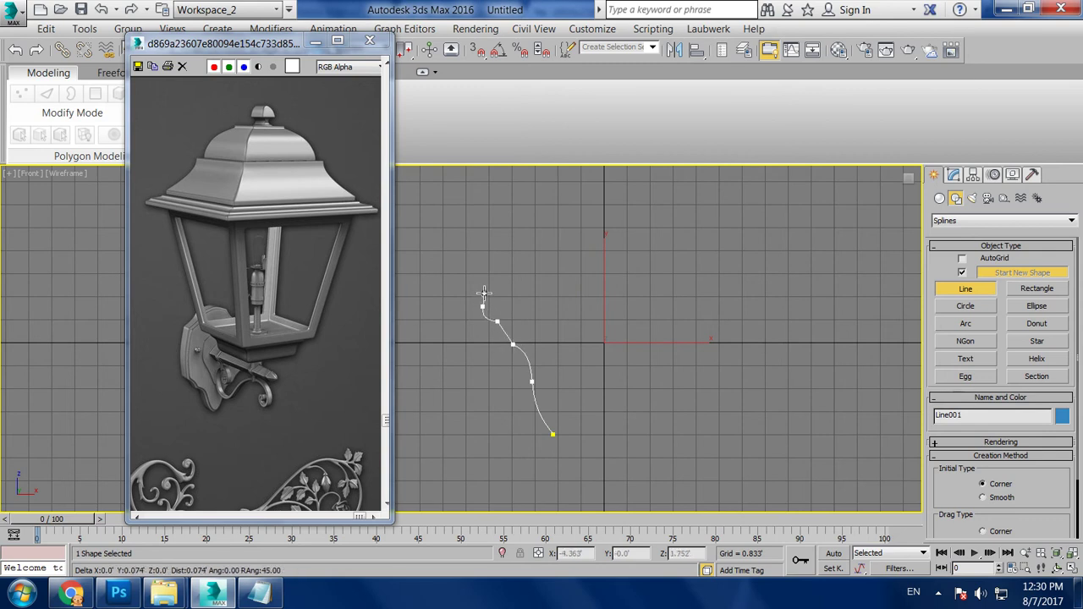
left_click(482, 203)
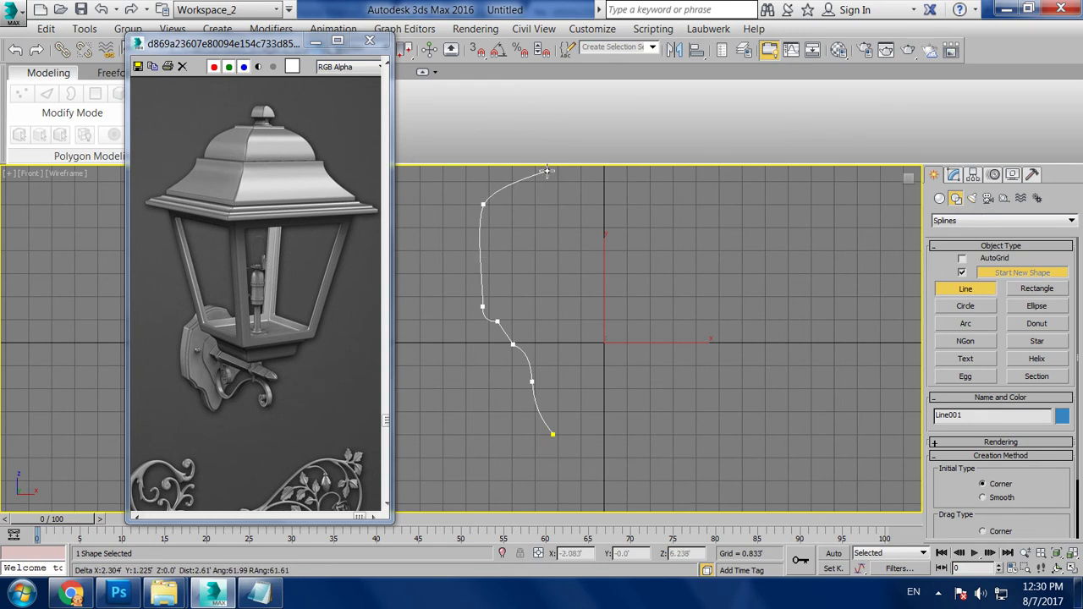
middle_click_drag(546, 222, 531, 306)
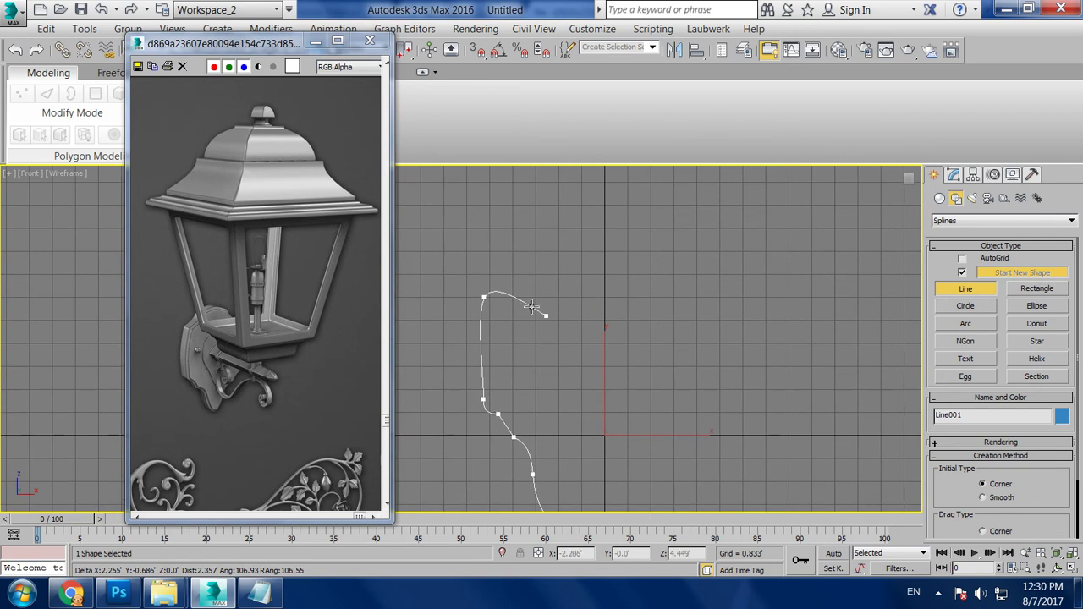
left_click(521, 264)
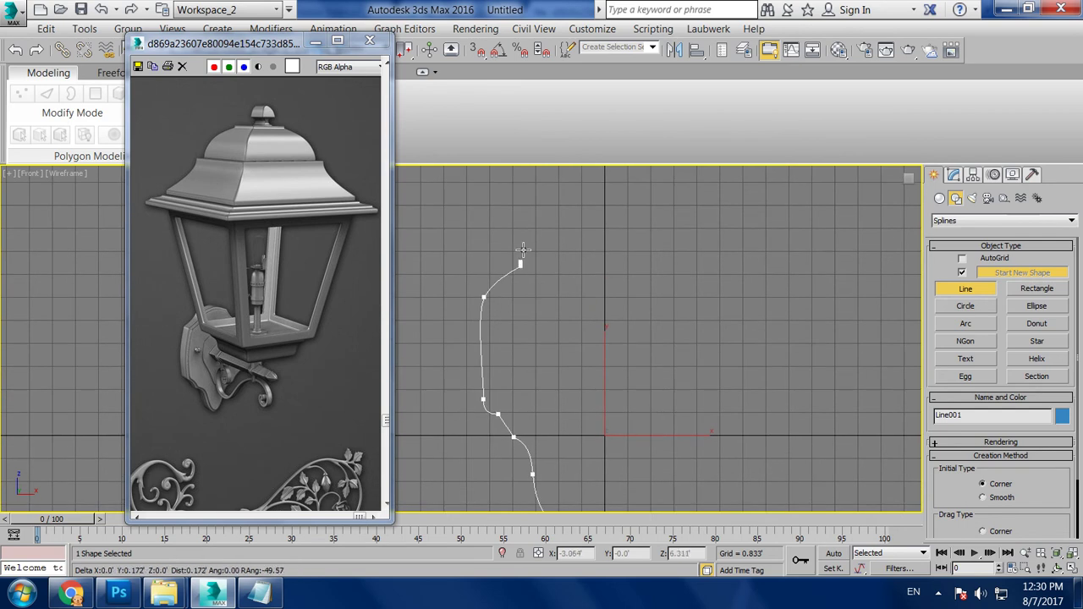
left_click(547, 226)
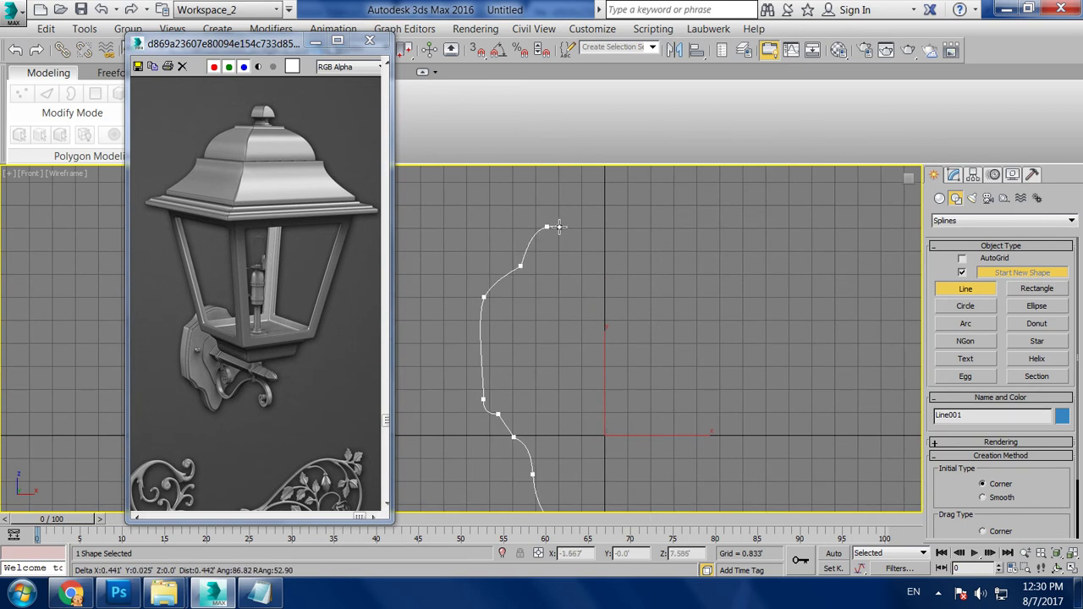
right_click(560, 226)
mouse_move(621, 357)
middle_mouse_down()
mouse_move(626, 294)
mouse_move(637, 334)
middle_mouse_up()
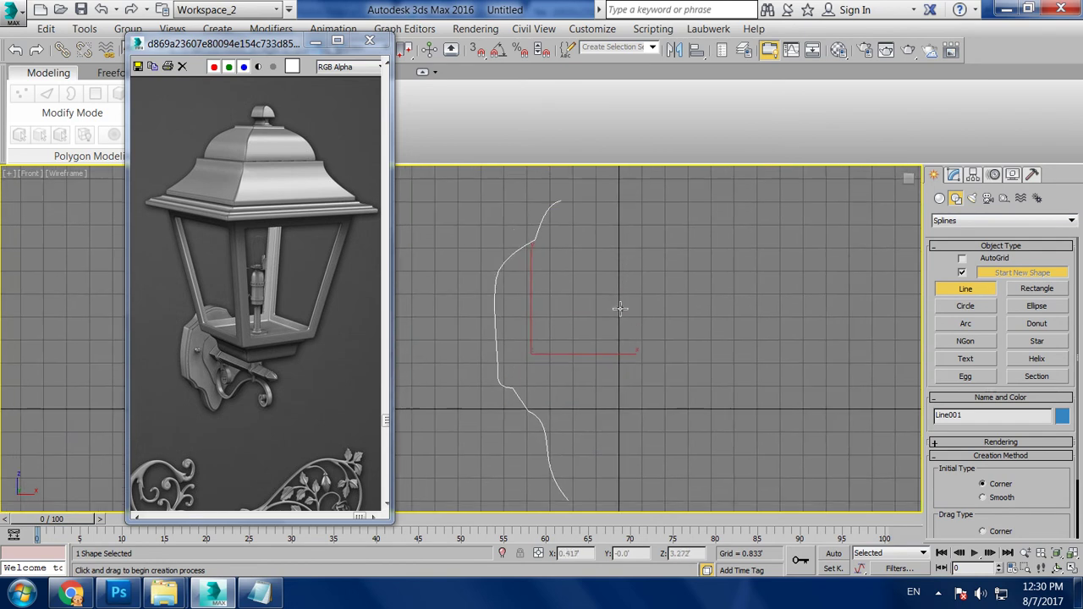
left_click(954, 175)
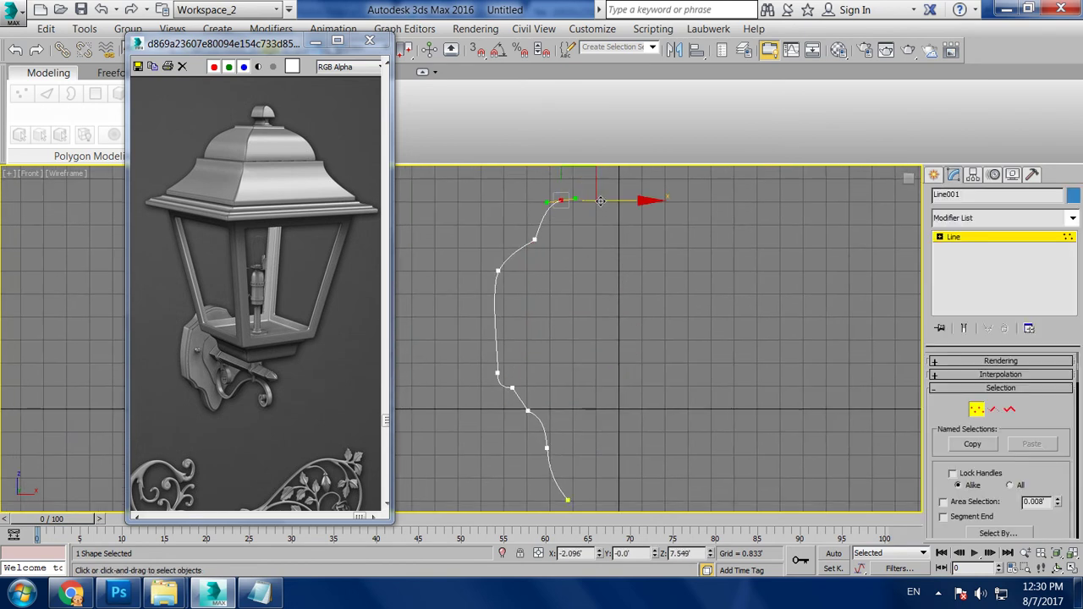
Mirror the profile as a copy and slide Line002 to the right of the original
middle_click_drag(616, 203, 592, 119)
left_click(543, 413)
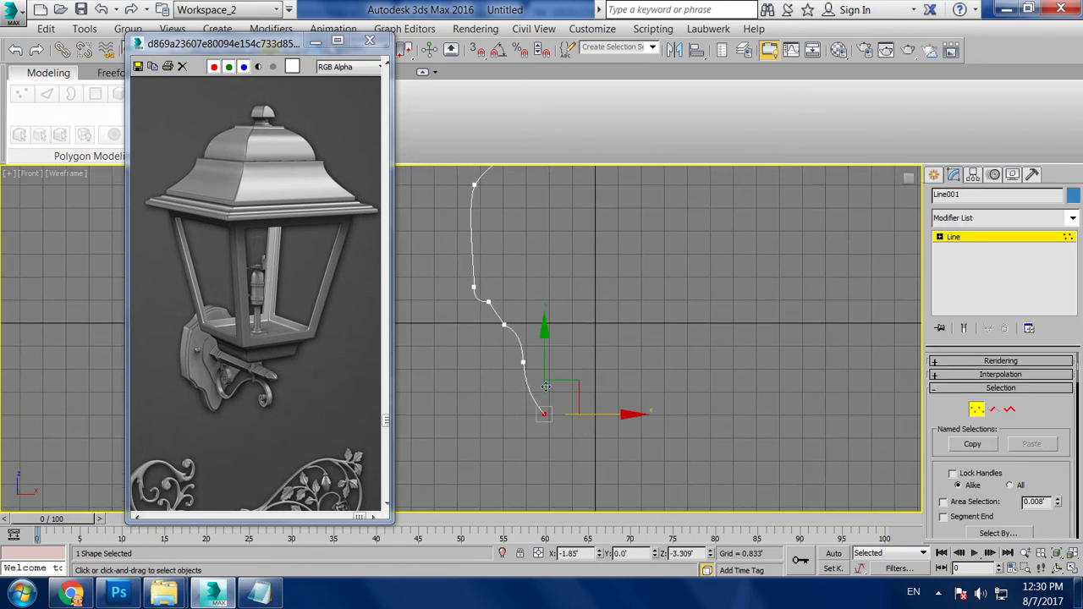
middle_click_drag(624, 321, 634, 345)
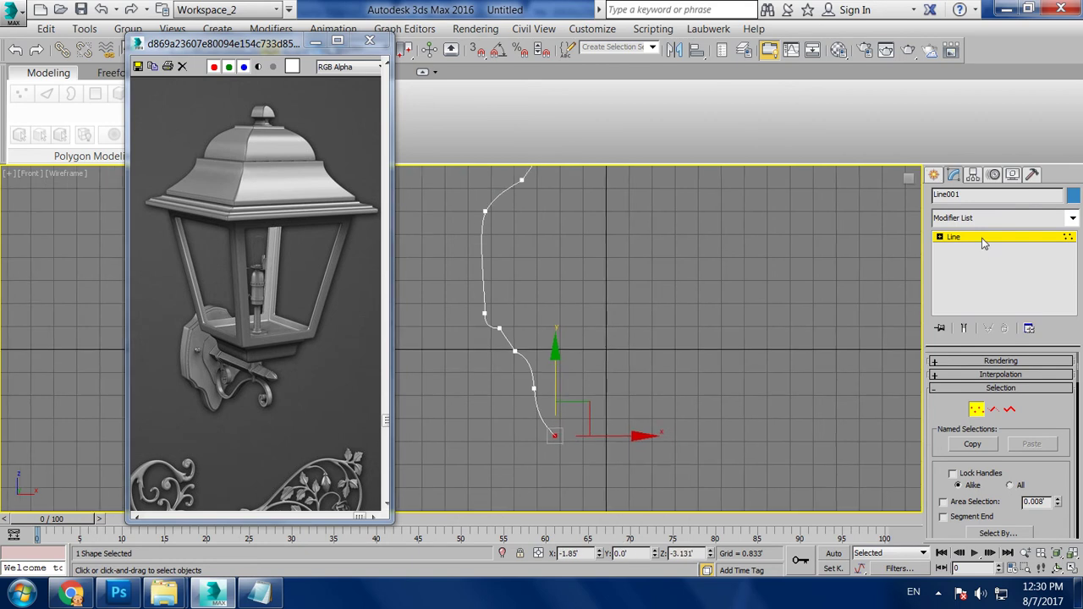
left_click(981, 237)
left_click(675, 50)
left_click(503, 331)
left_click(493, 423)
left_click_drag(589, 297, 665, 289)
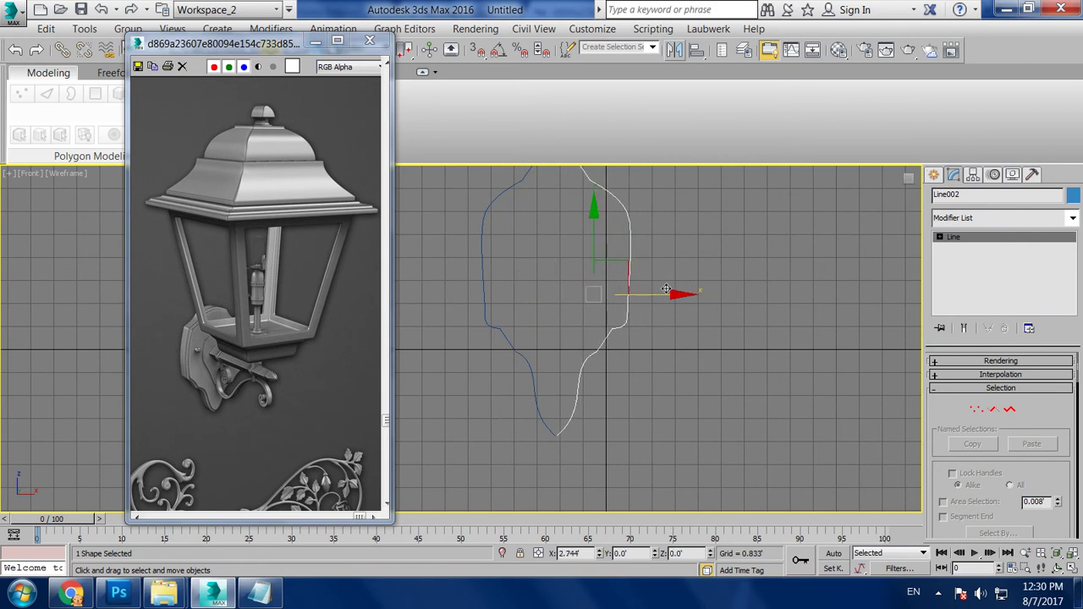
Nudge Line002 slightly right and move Line001's bottom vertex toward it
middle_click_drag(719, 241, 729, 301)
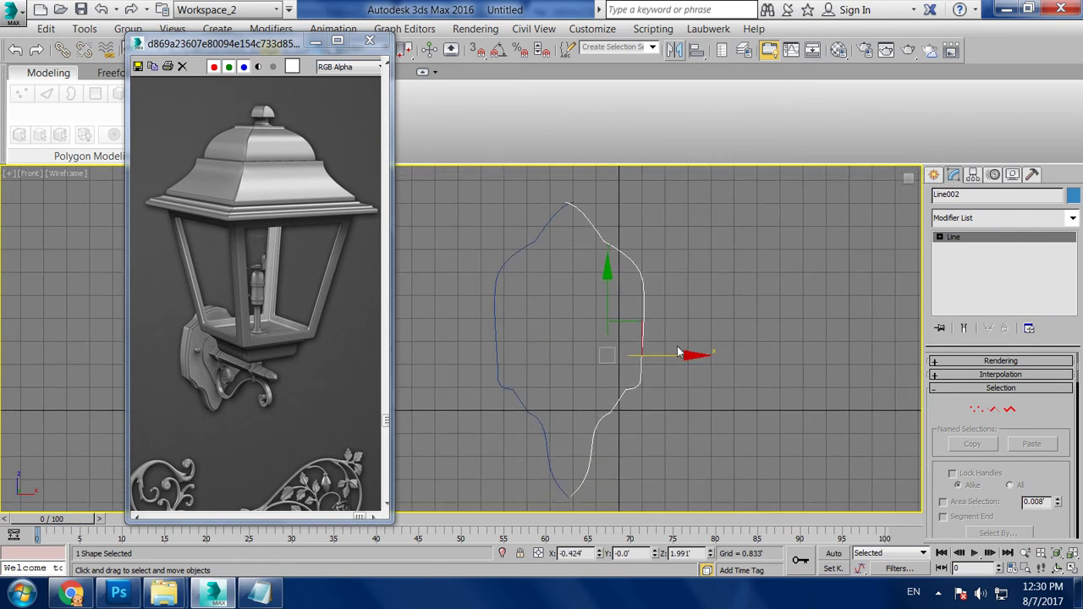
left_click_drag(683, 355, 694, 356)
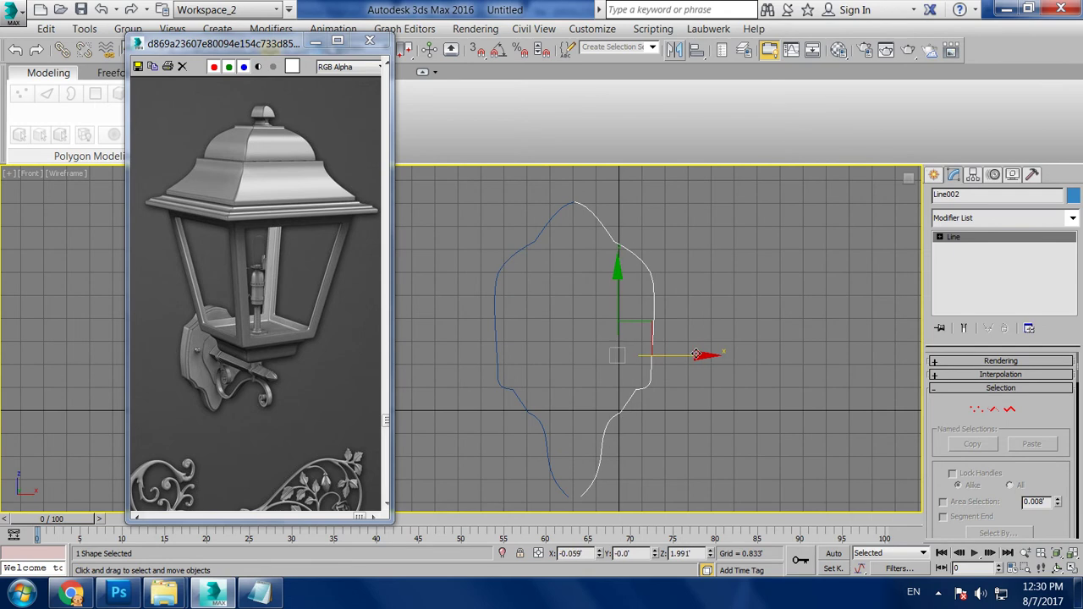
middle_click_drag(566, 484, 570, 412)
left_click(575, 429)
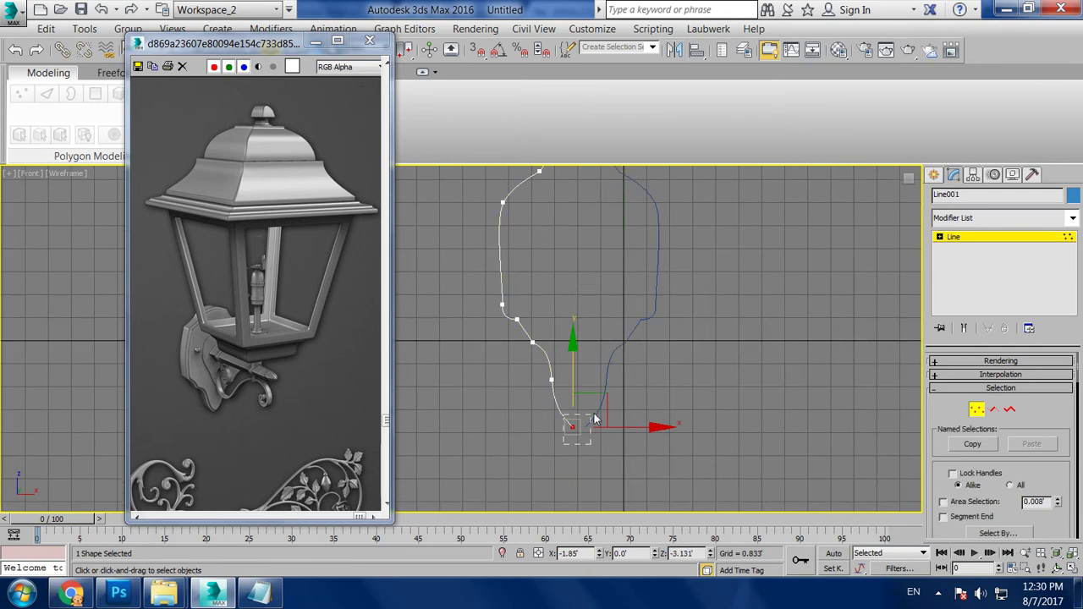
left_click_drag(629, 427, 630, 425)
left_click(981, 239)
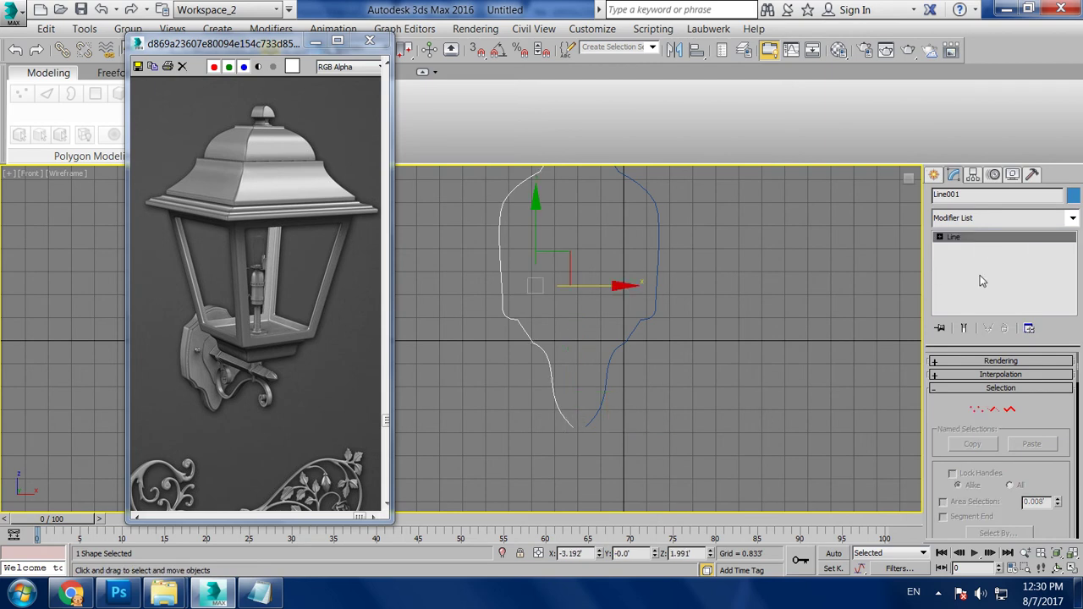
left_click_drag(1021, 479, 999, 125)
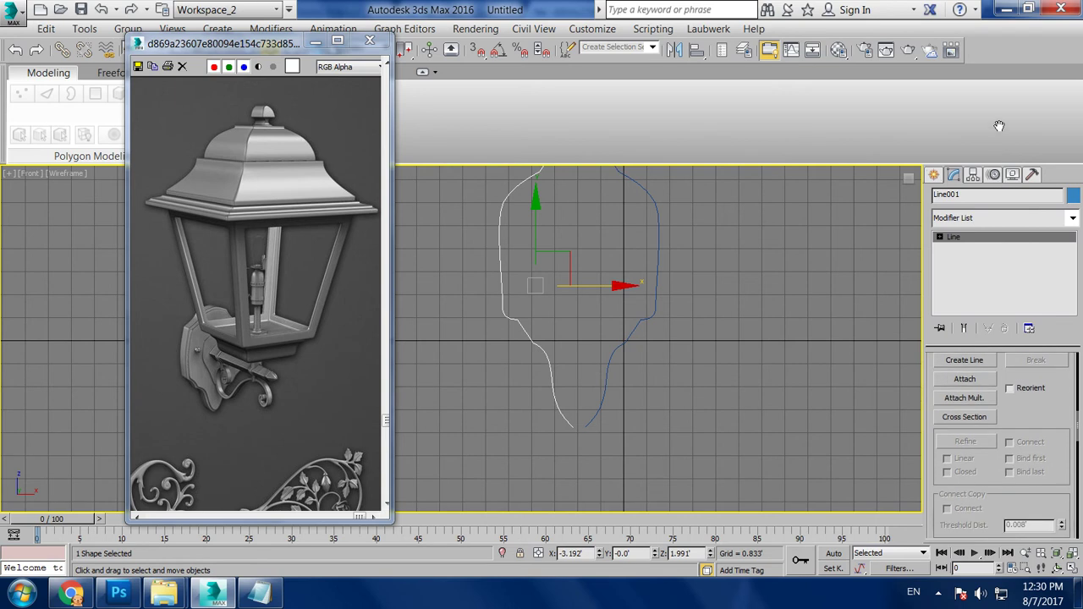
Attach Line002 to Line001 and weld the two bottom end vertices
left_click(965, 380)
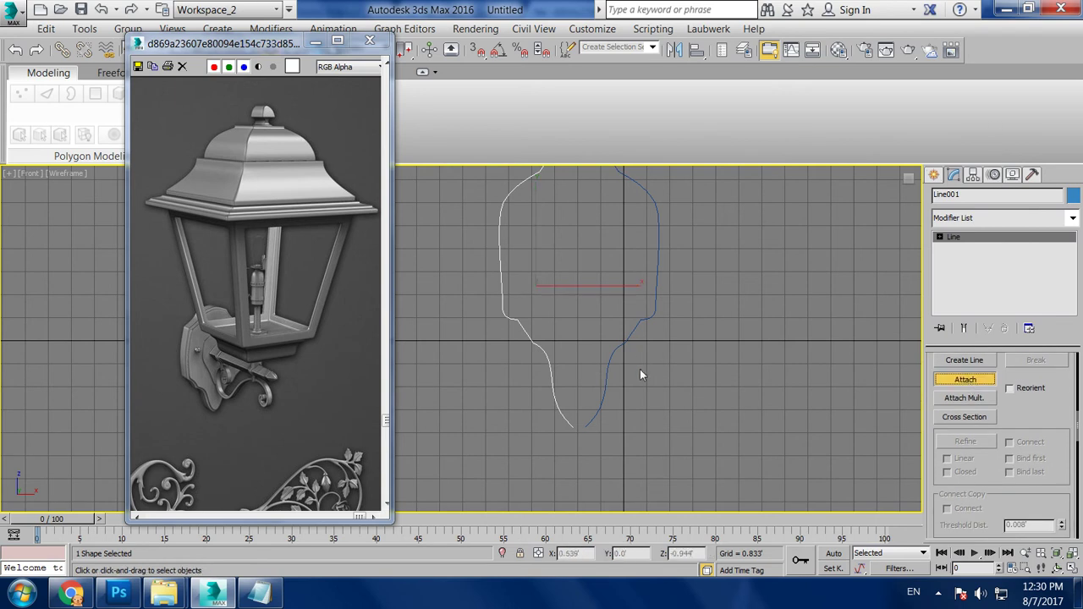
left_click(599, 396)
key("1")
left_click_drag(592, 416, 555, 446)
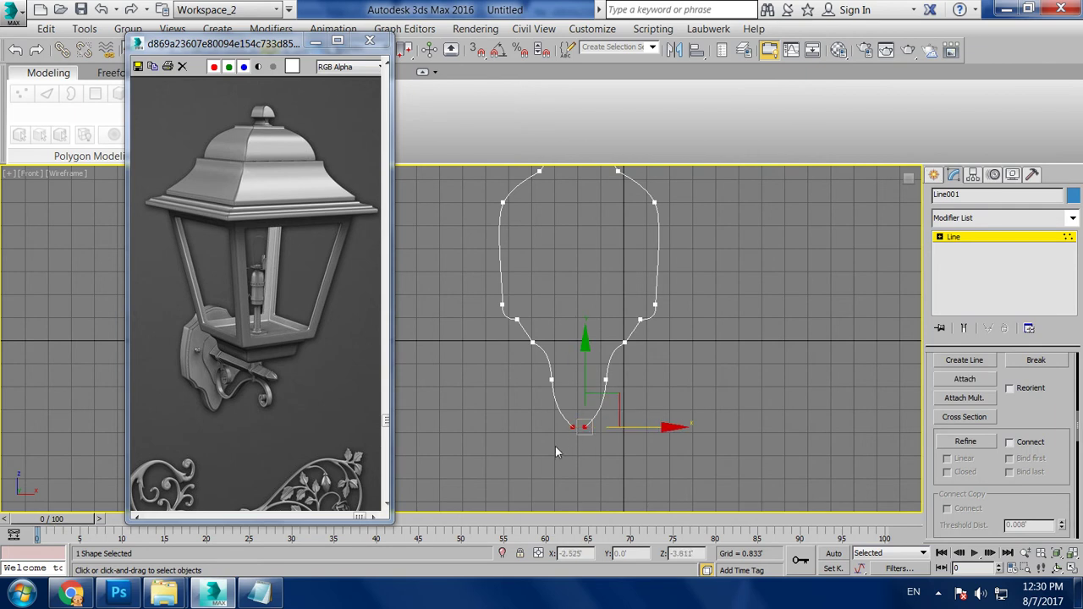
right_click(582, 462)
left_click(547, 553)
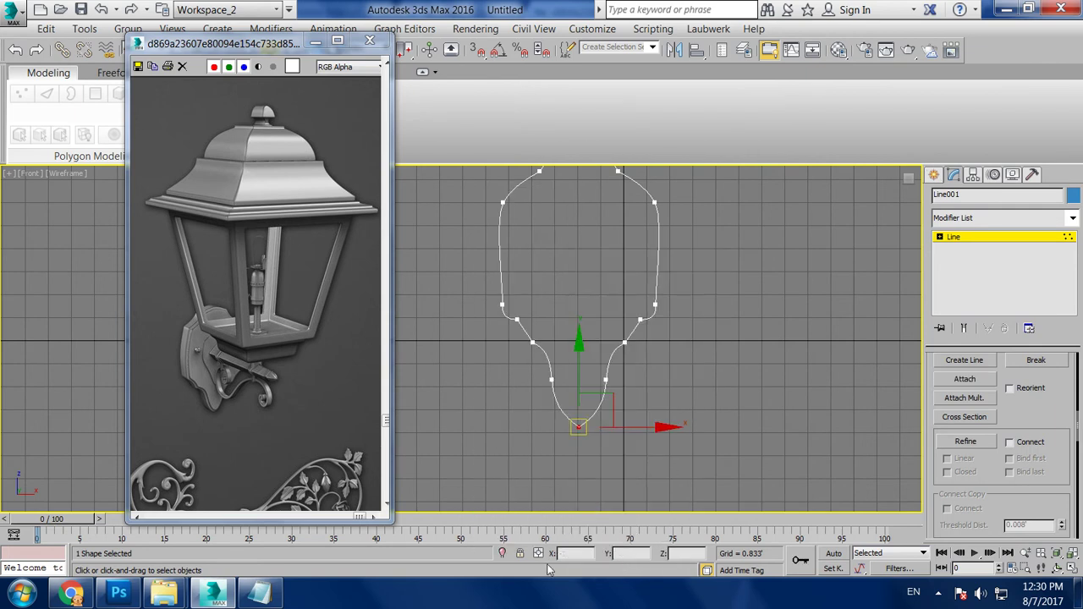
right_click(581, 410)
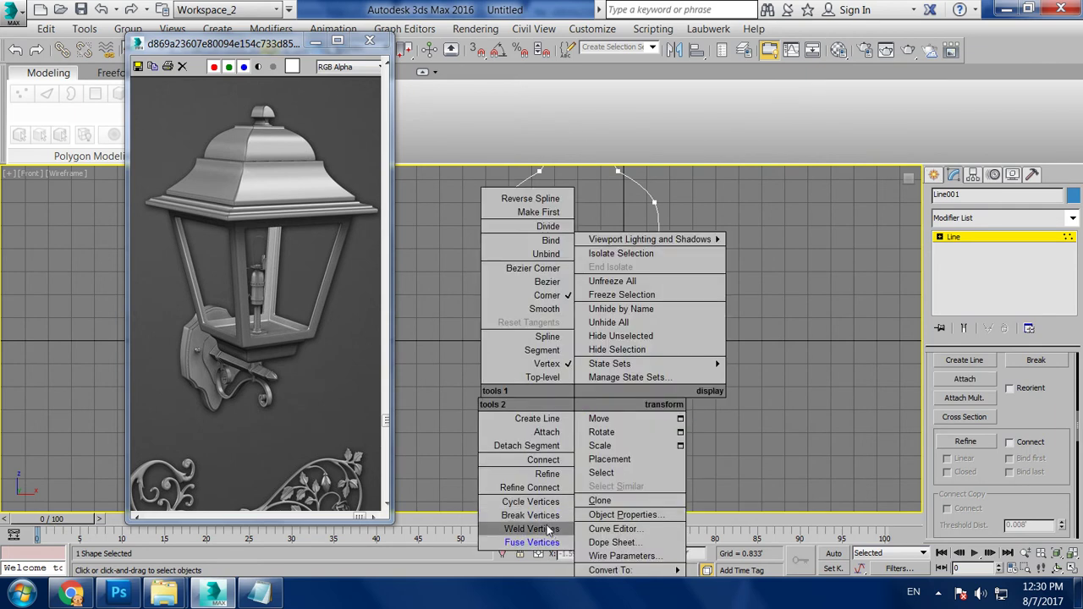
left_click(522, 586)
Weld the top vertices where the halves meet and check the closed outline in Perspective
middle_click_drag(743, 323, 745, 464)
left_click(580, 274)
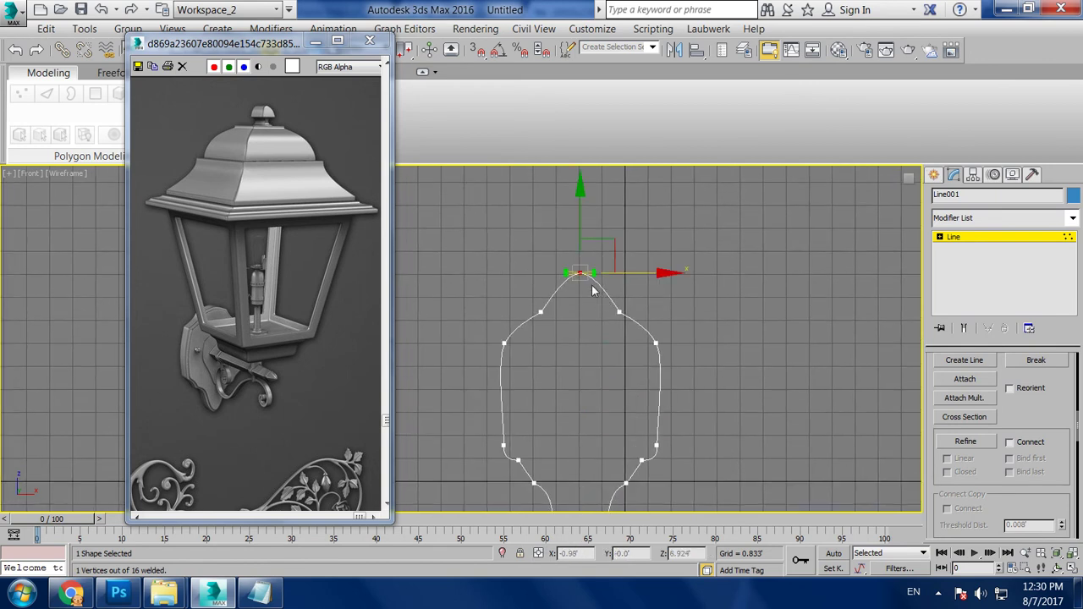
right_click(580, 269)
left_click(553, 412)
right_click(580, 269)
left_click(545, 399)
key("p")
middle_click_drag(710, 394, 690, 357, "alt")
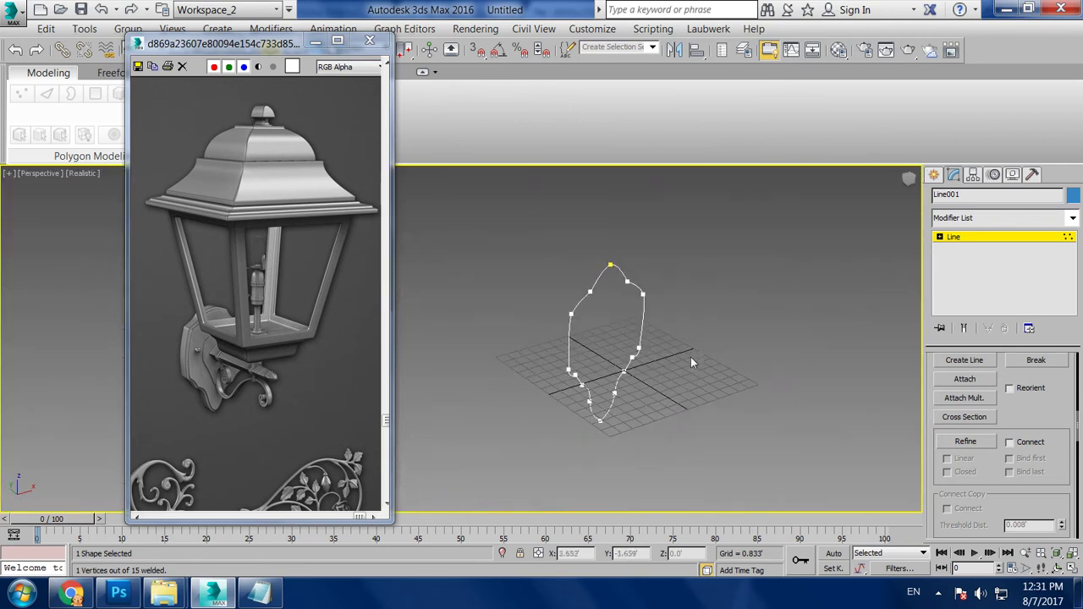
left_click(974, 239)
left_click(1071, 218)
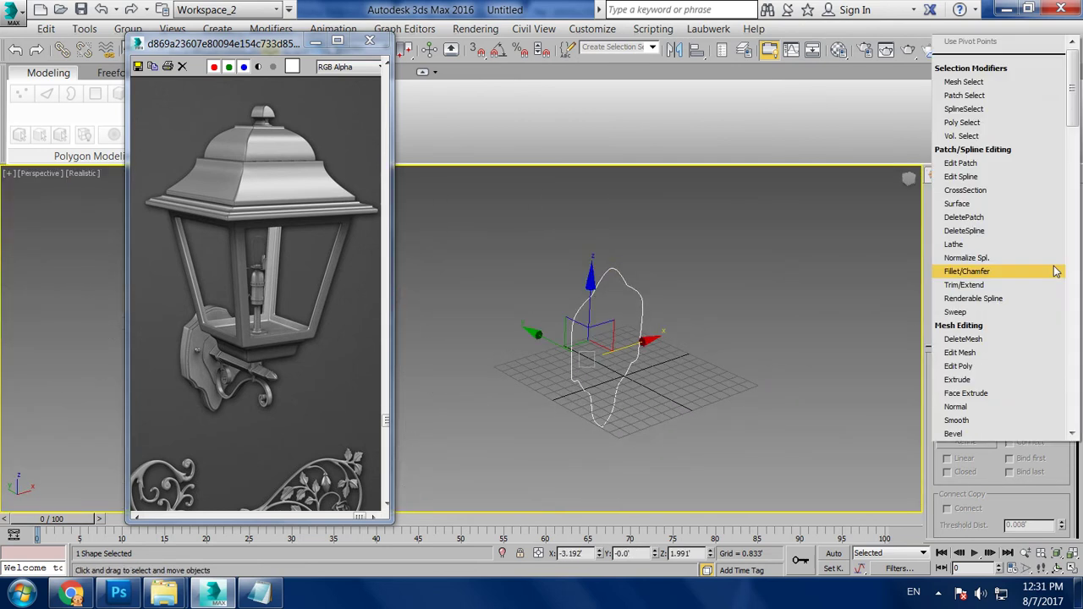
scroll(1056, 270, "down", 8)
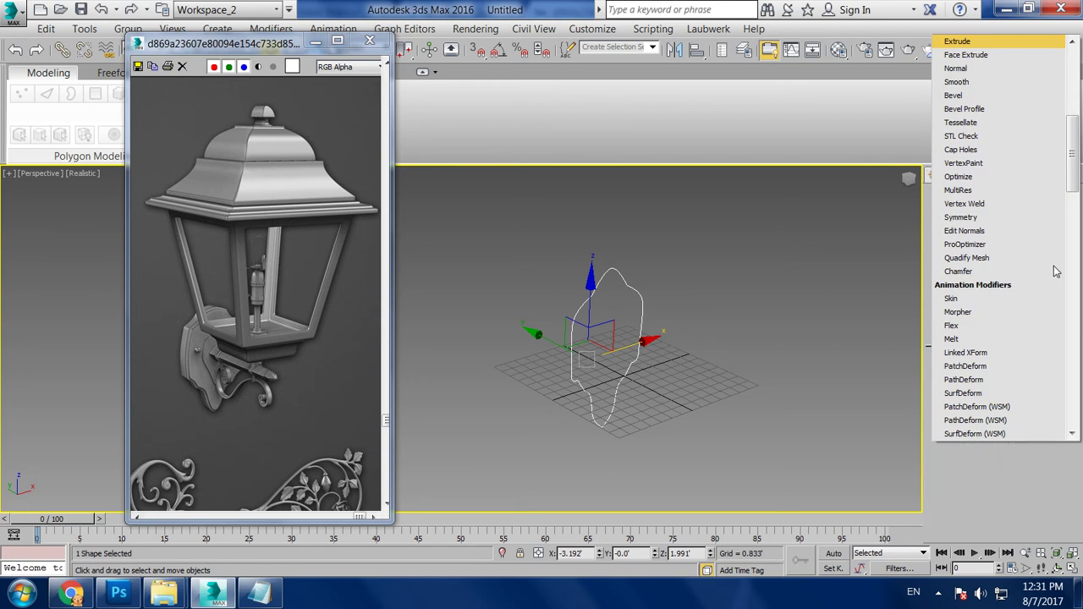
Extrude the outline 0.708' and turn on edged faces
key("Return")
left_click_drag(1051, 381, 1053, 372)
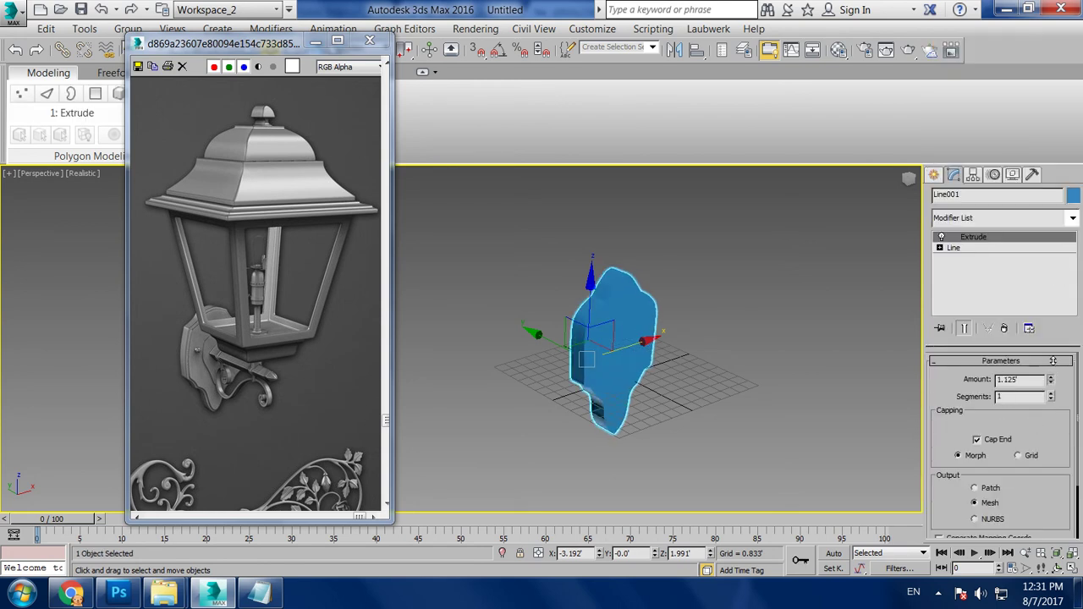
key("F4")
Raise the extruded shape above the grid to Y 2.64'
mouse_move(605, 288)
left_mouse_down()
mouse_move(610, 241)
mouse_move(592, 254)
left_mouse_up()
middle_click_drag(593, 254, 658, 291, "alt")
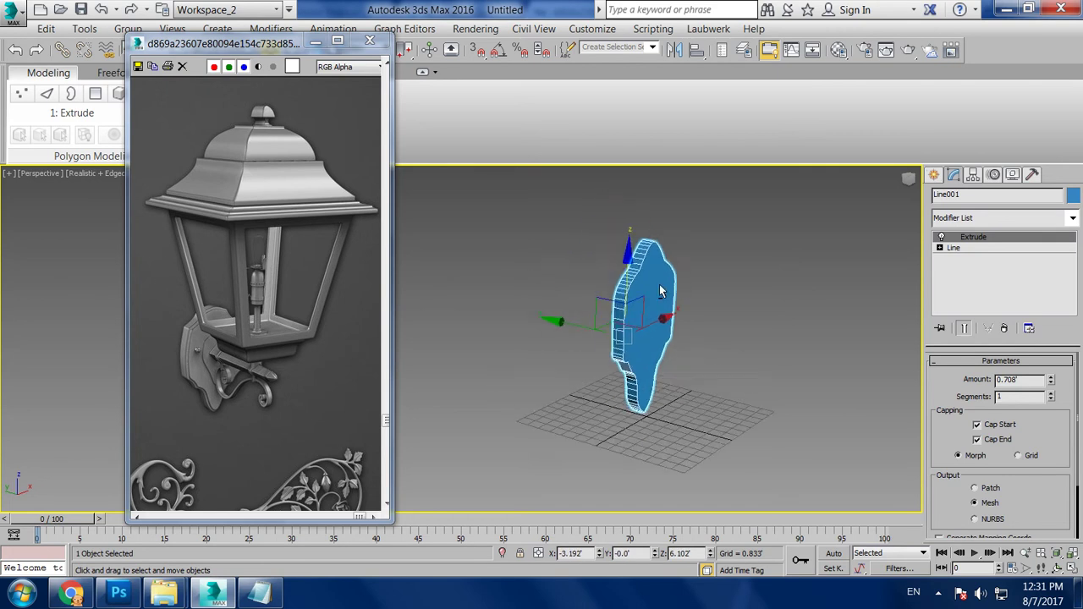
scroll(636, 312, "up", 3)
left_click_drag(556, 356, 532, 317)
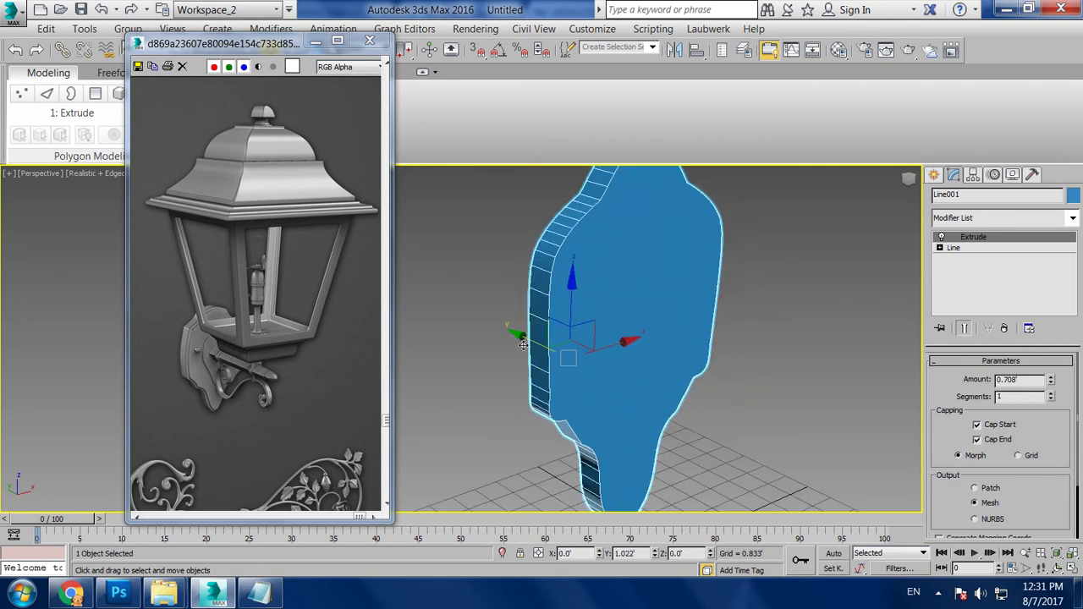
mouse_move(533, 317)
middle_mouse_down("alt")
mouse_move(673, 285)
mouse_move(673, 366)
middle_mouse_up("alt")
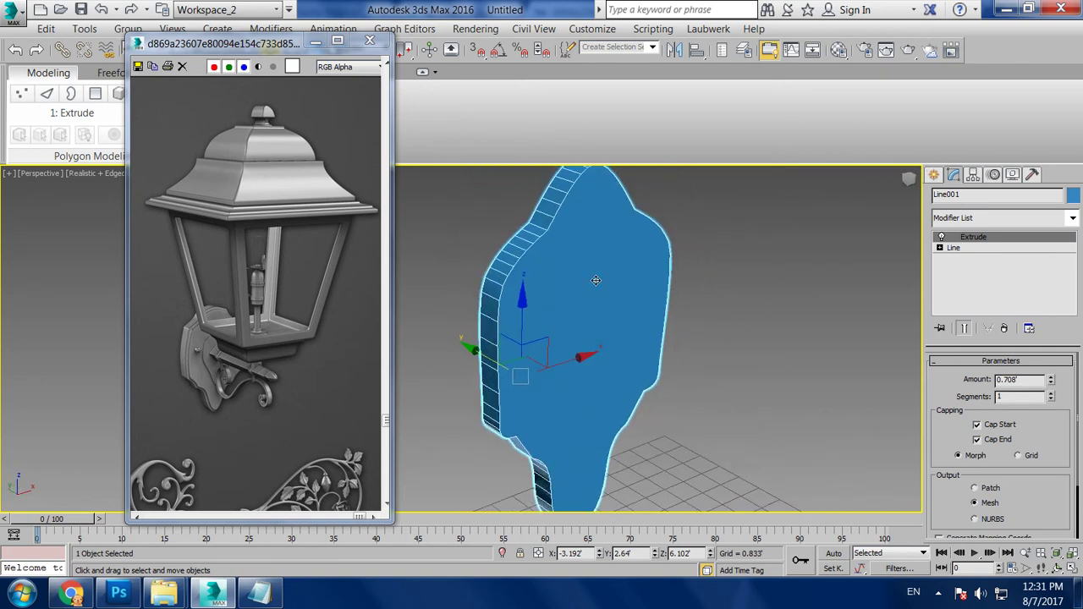
middle_click_drag(591, 307, 583, 355, "alt")
key("r")
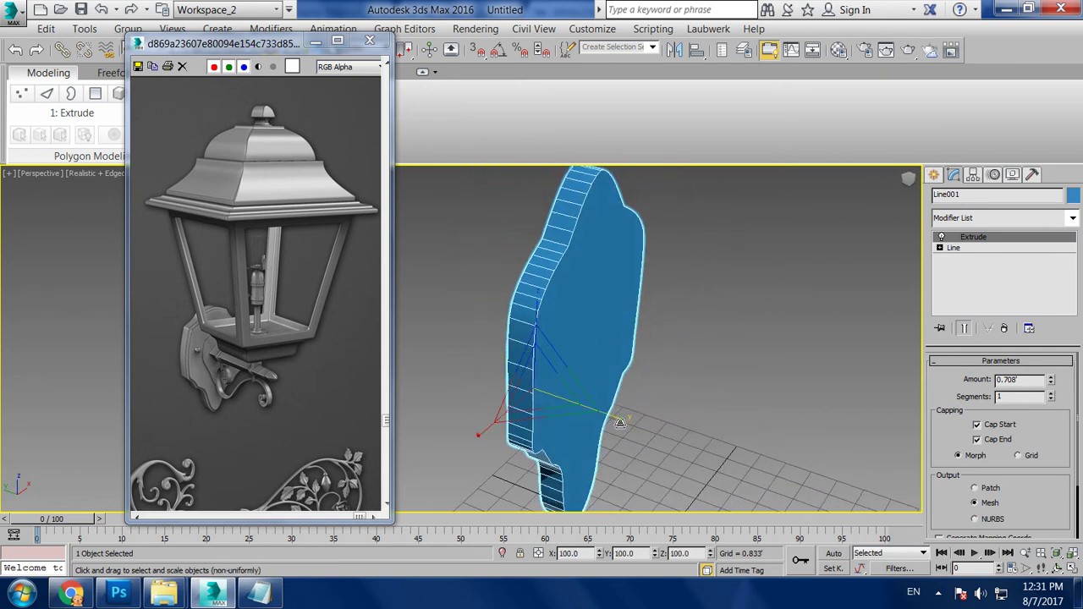
key("w")
right_click(664, 279)
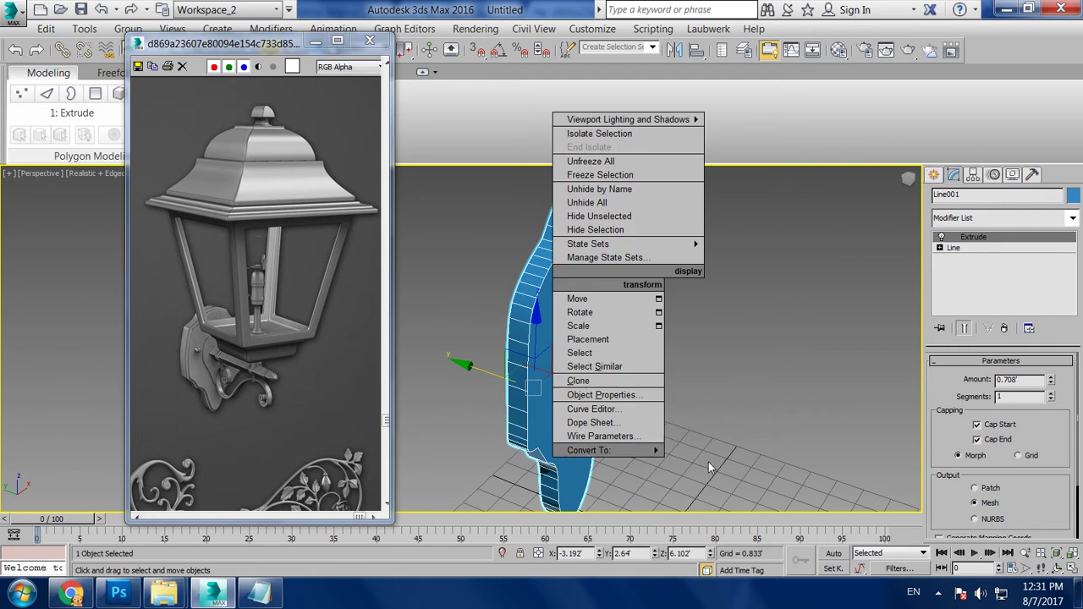
Convert the shape to Editable Poly and inset its front face by 0.083'
mouse_move(589, 450)
left_click(729, 465)
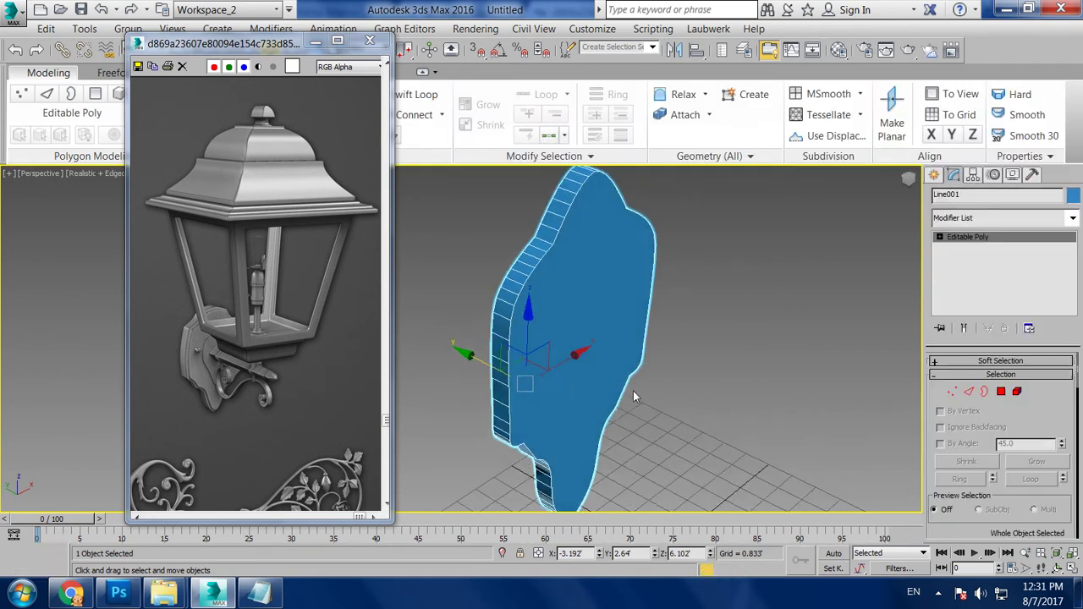
middle_click_drag(633, 391, 593, 385, "alt")
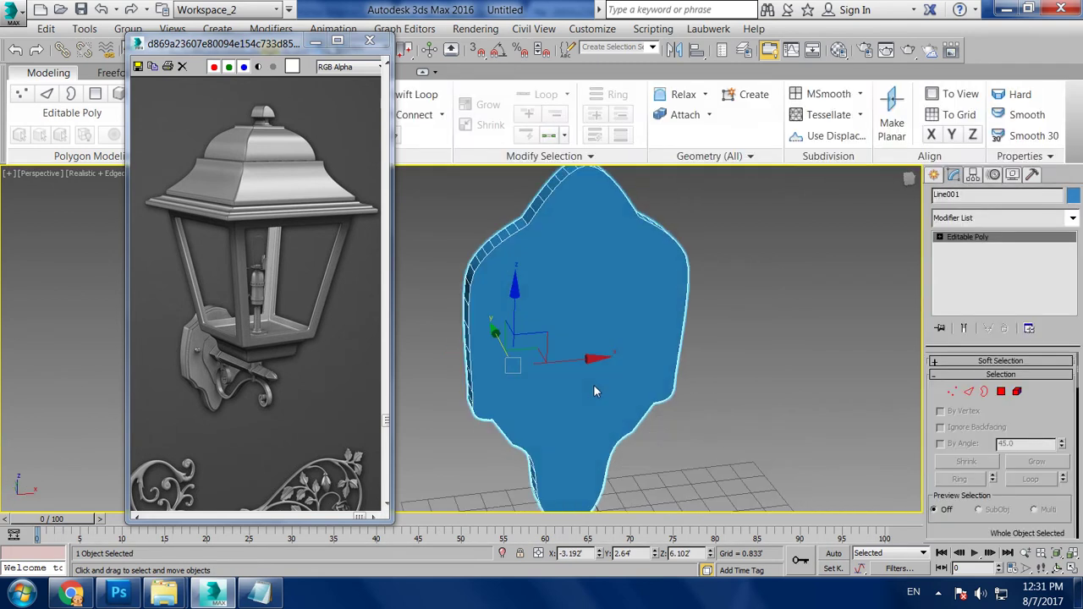
left_click(1001, 391)
left_click(566, 306)
middle_click_drag(566, 307, 642, 308, "alt")
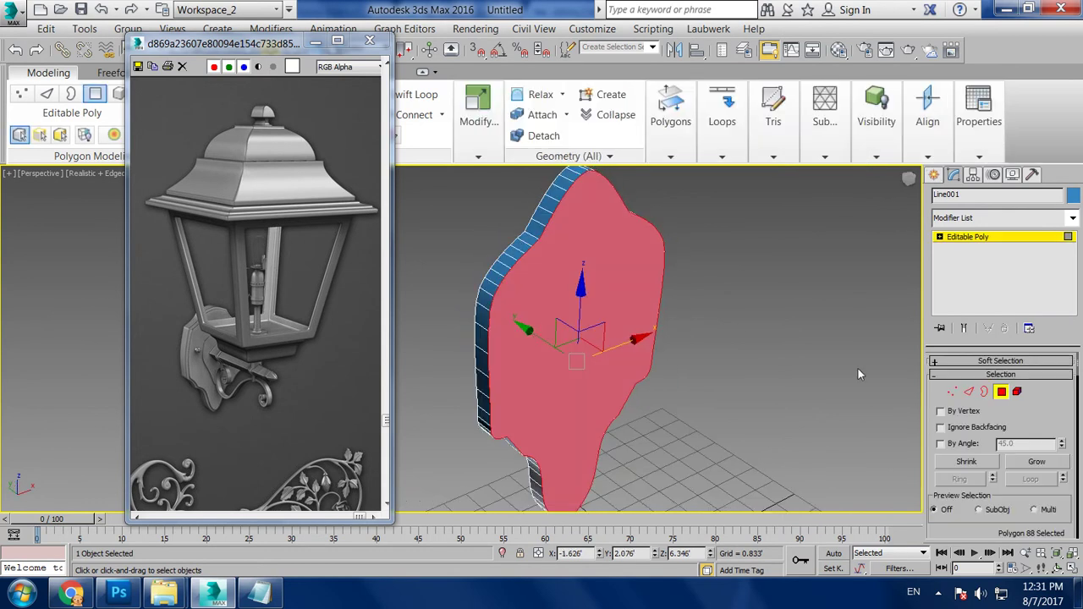
left_click_drag(1038, 409, 1021, 269)
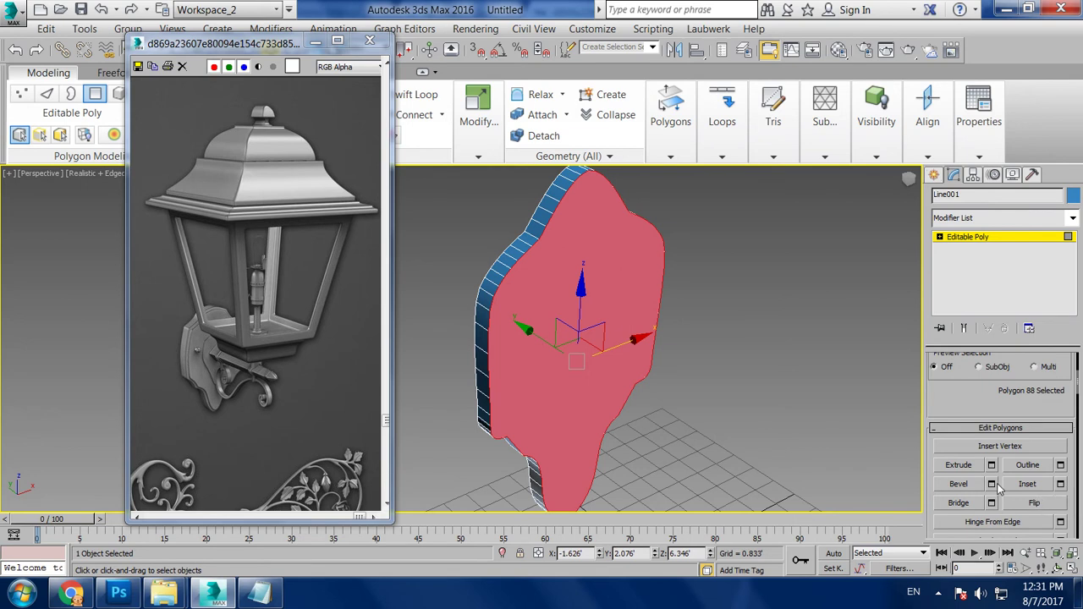
left_click(1060, 483)
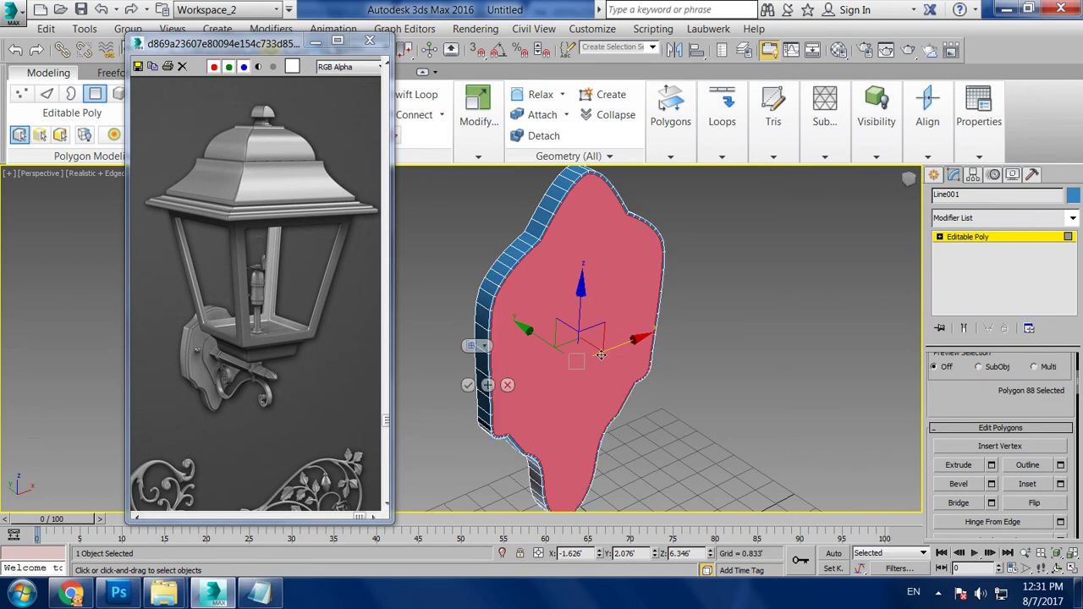
left_click(468, 385)
Bevel the inset front face with a 0.234' height
left_click(991, 483)
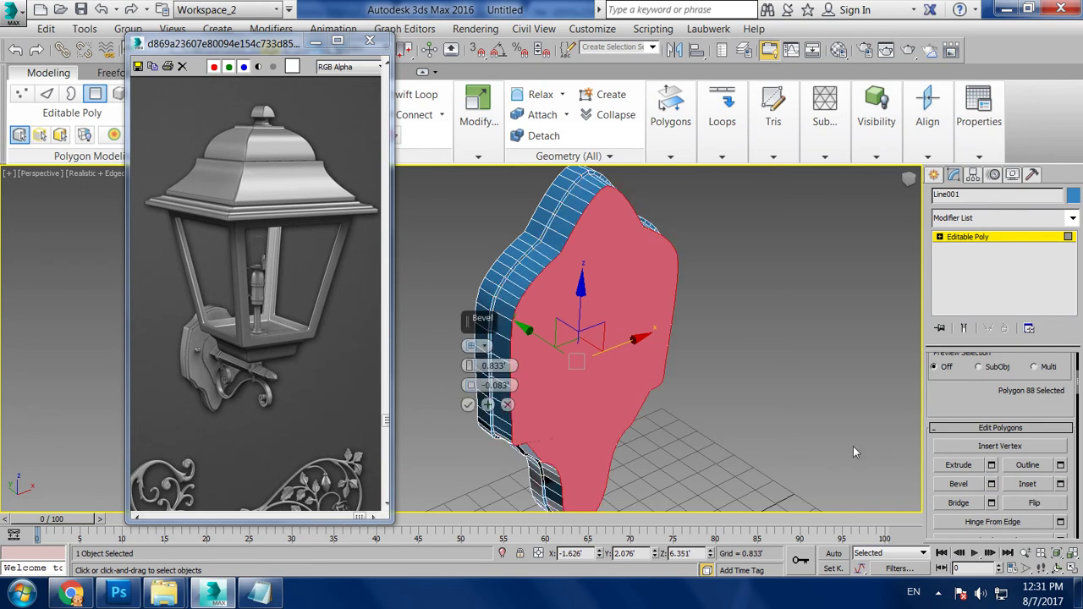
left_click_drag(472, 371, 488, 405)
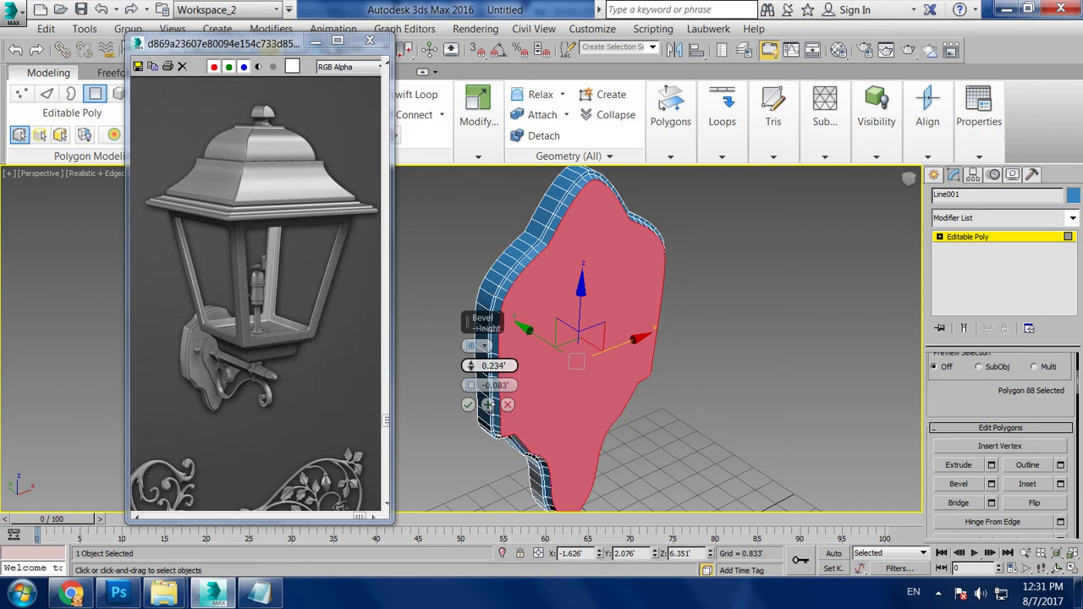
left_click(468, 404)
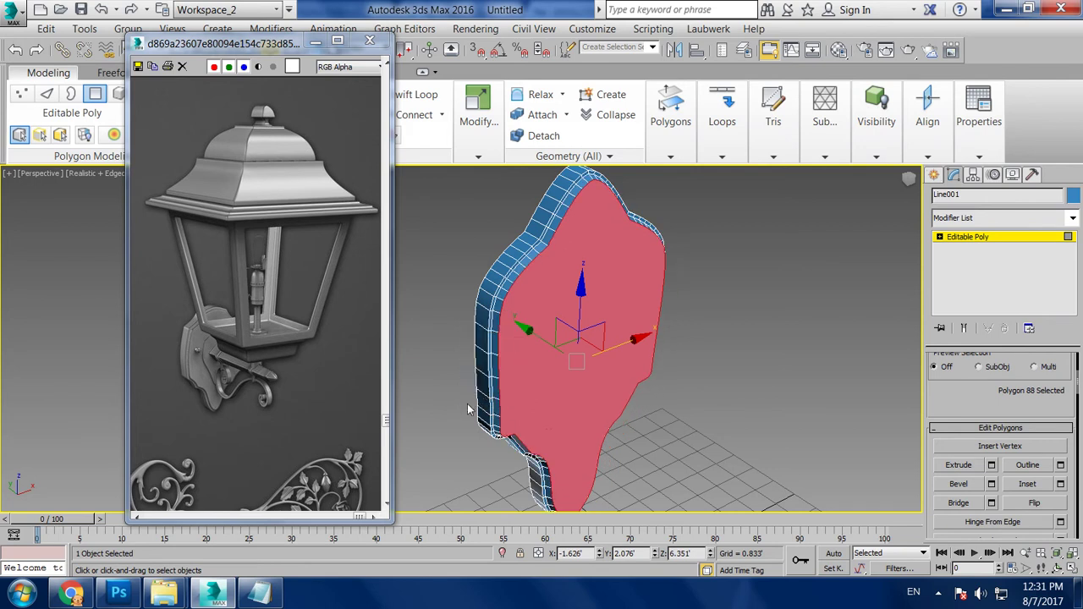
left_click(750, 368)
mouse_move(750, 368)
middle_mouse_down("alt")
mouse_move(702, 367)
mouse_move(716, 344)
mouse_move(699, 353)
middle_mouse_up("alt")
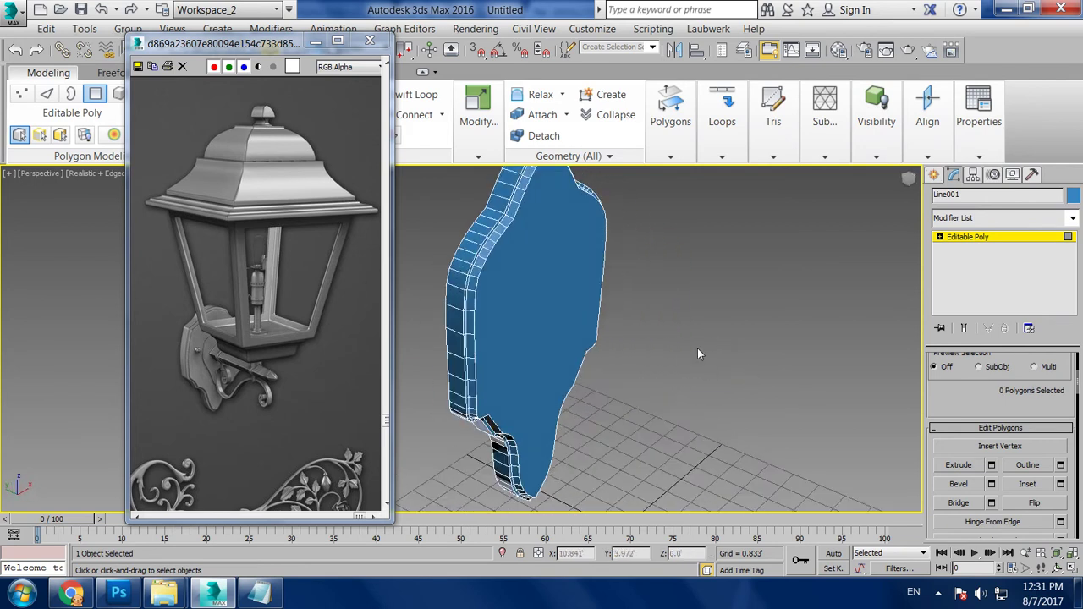
scroll(234, 384, "up", 2)
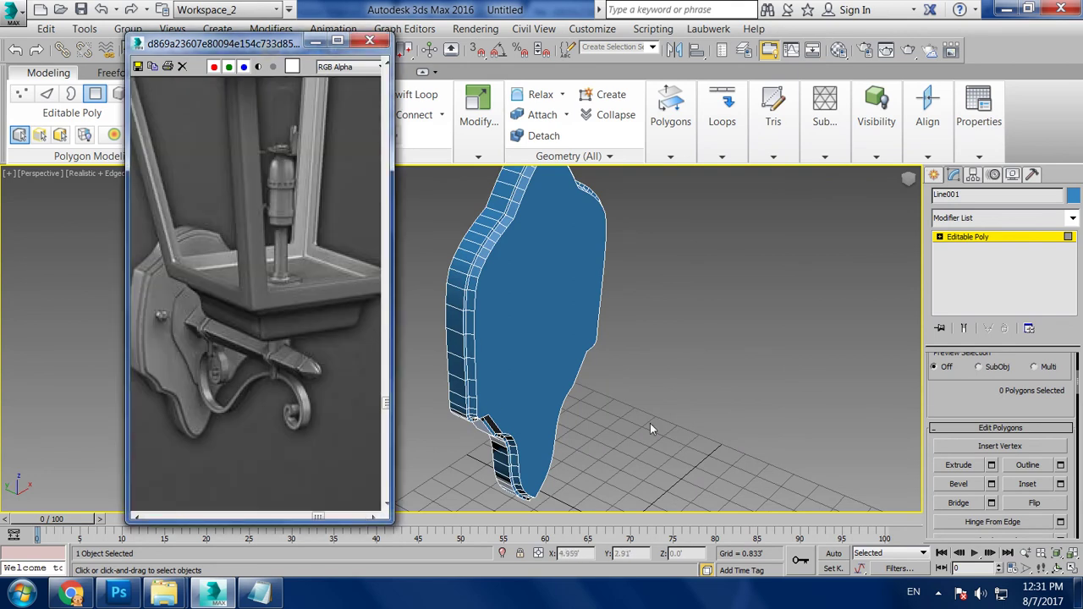
middle_click_drag(792, 369, 753, 357, "alt")
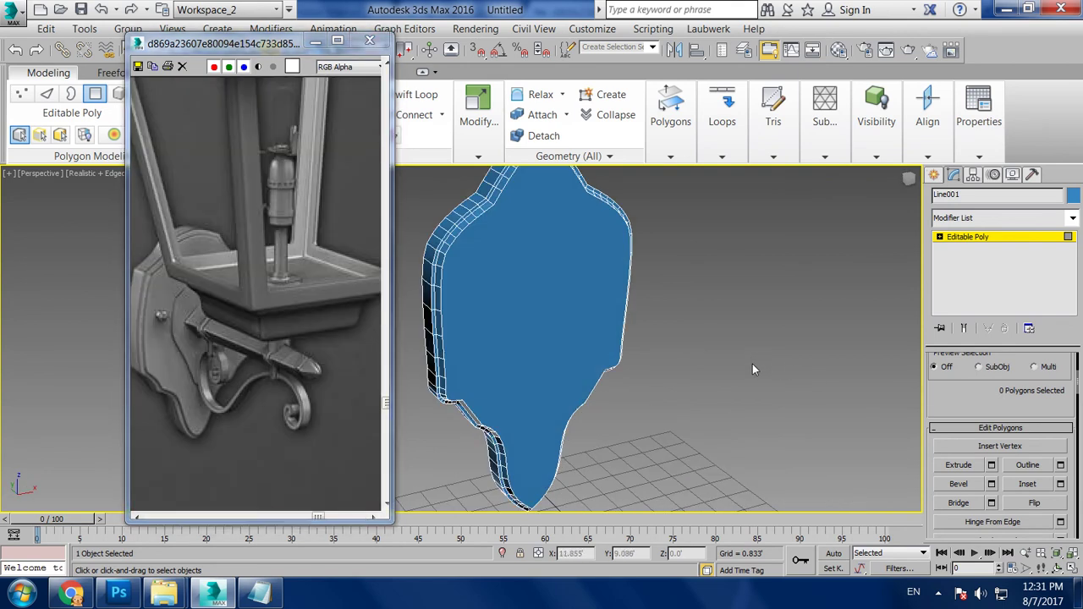
left_click(927, 156)
left_click(934, 176)
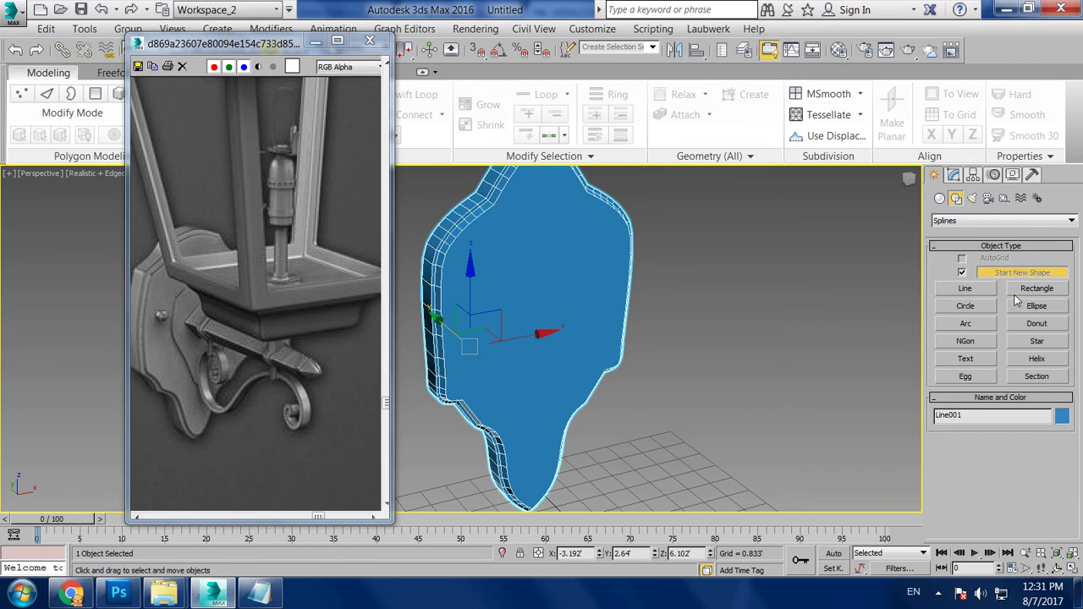
With AutoGrid on, draw a box on the wall plate's front face
left_click(938, 199)
left_click(973, 279)
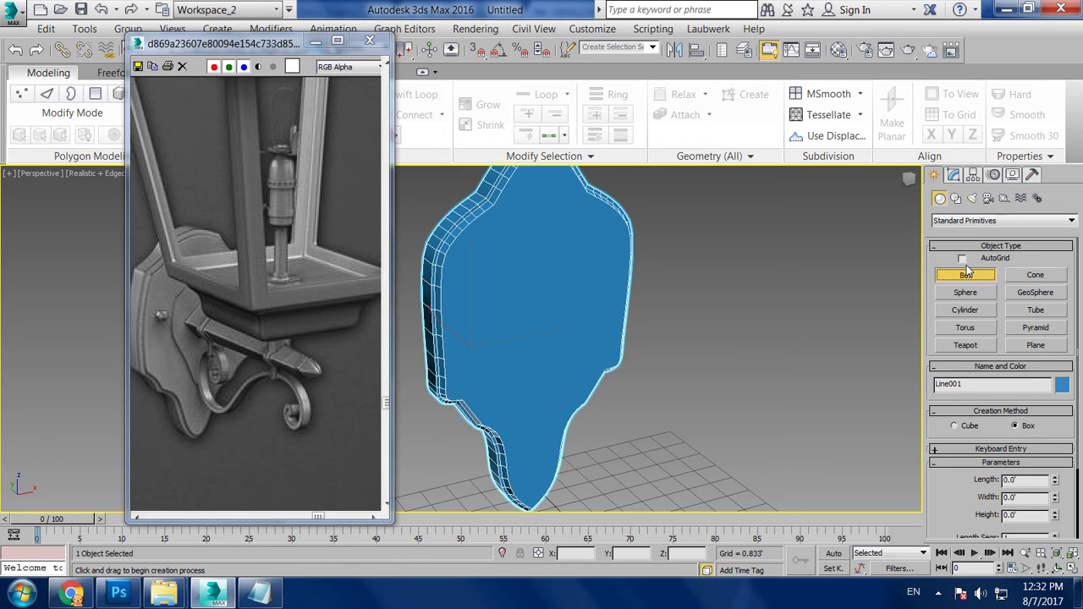
left_click(963, 258)
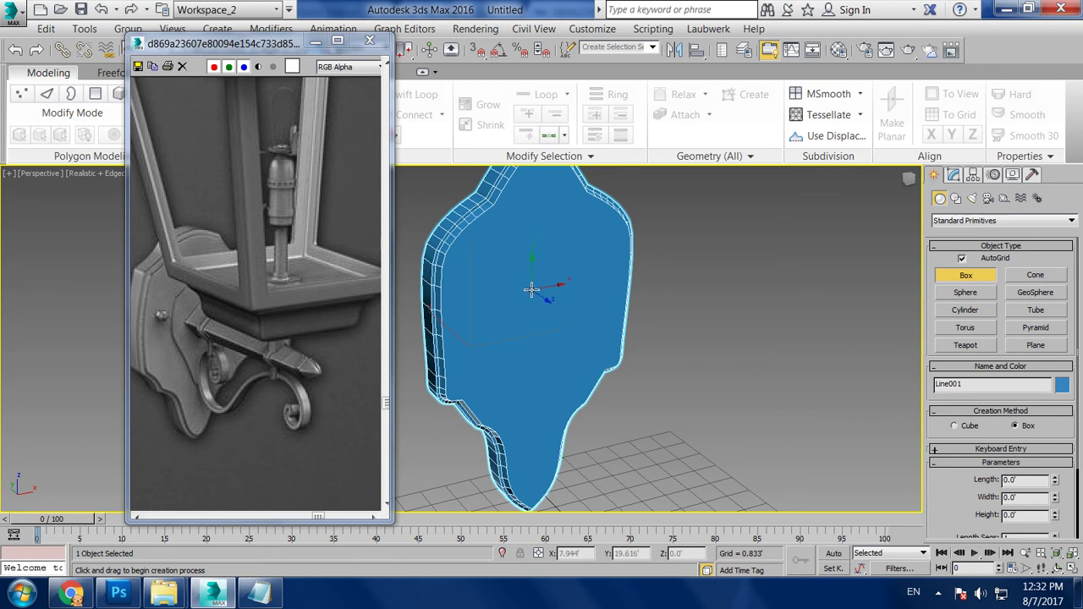
mouse_move(531, 290)
left_mouse_down()
mouse_move(575, 332)
mouse_move(567, 321)
left_mouse_up()
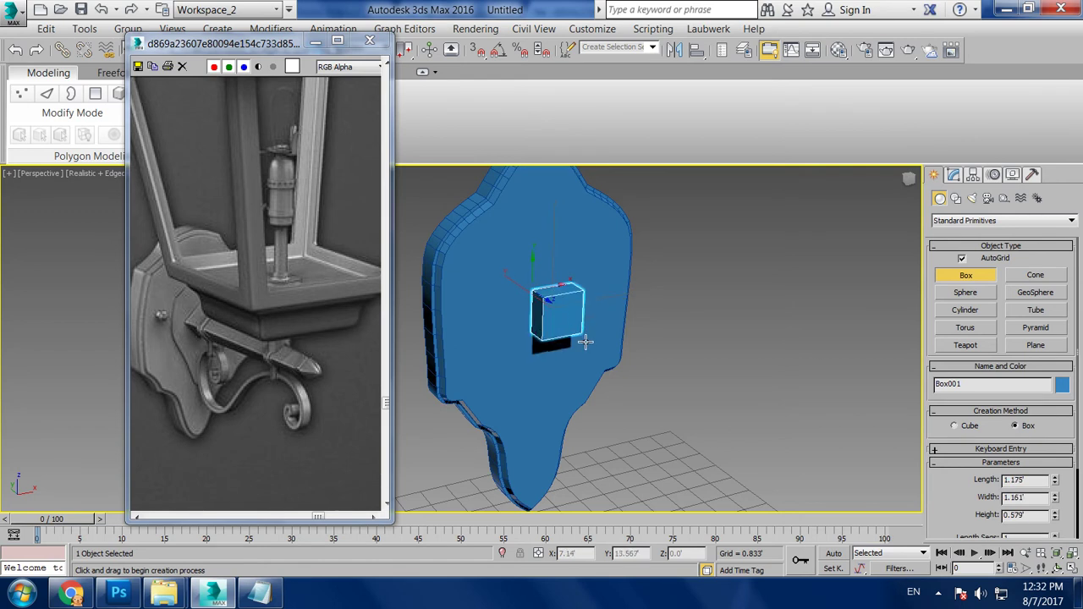
left_click(937, 273)
Set Box001's length to 1.145 and slide it left along X on the plate
left_click(954, 176)
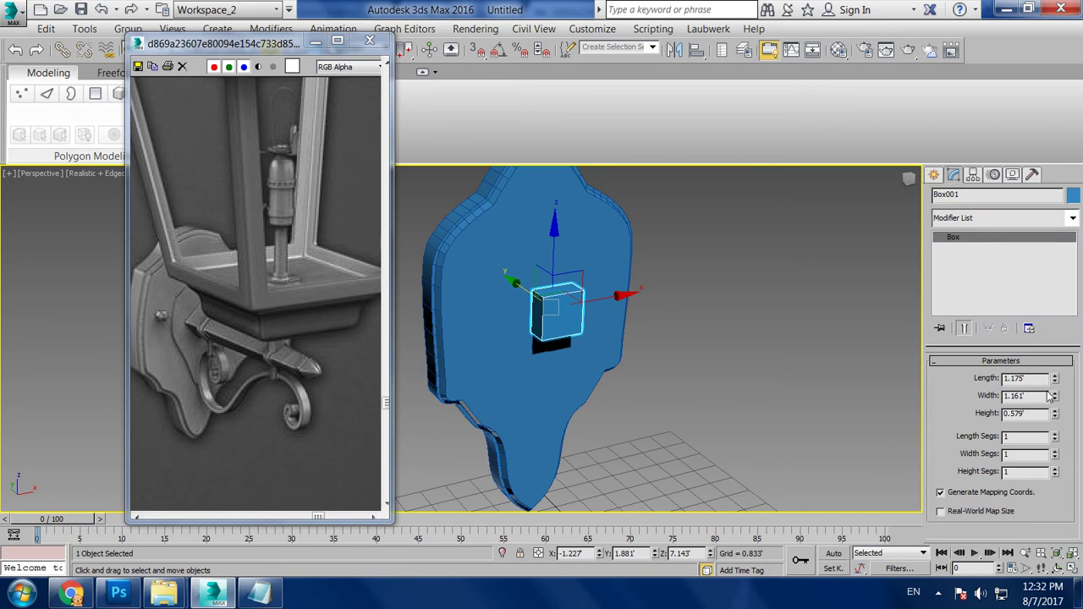
type("1.14")
type("5")
key("Tab")
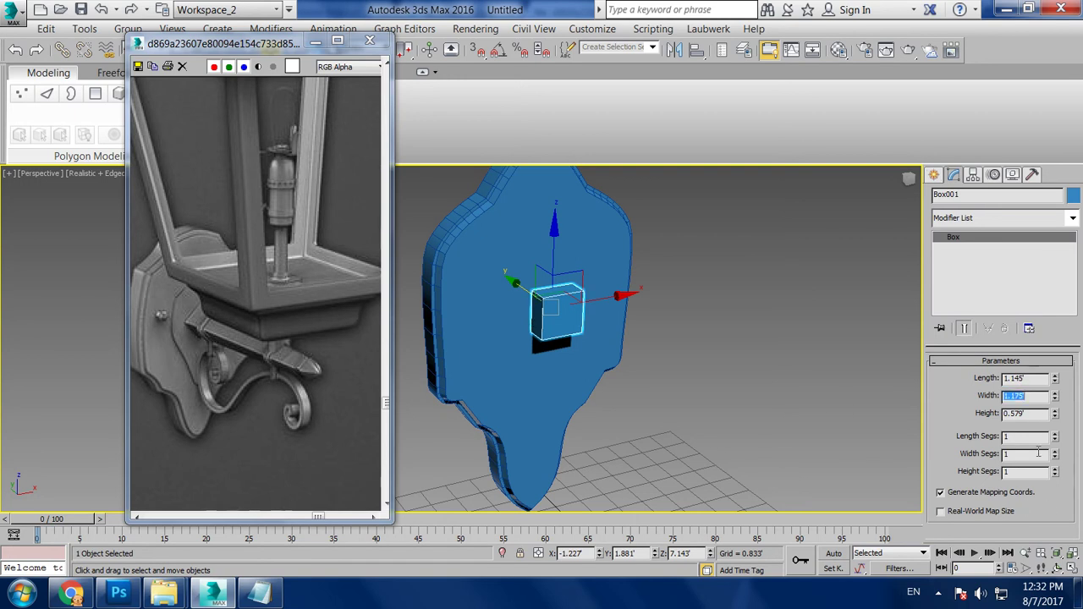
middle_click_drag(674, 336, 641, 320, "alt")
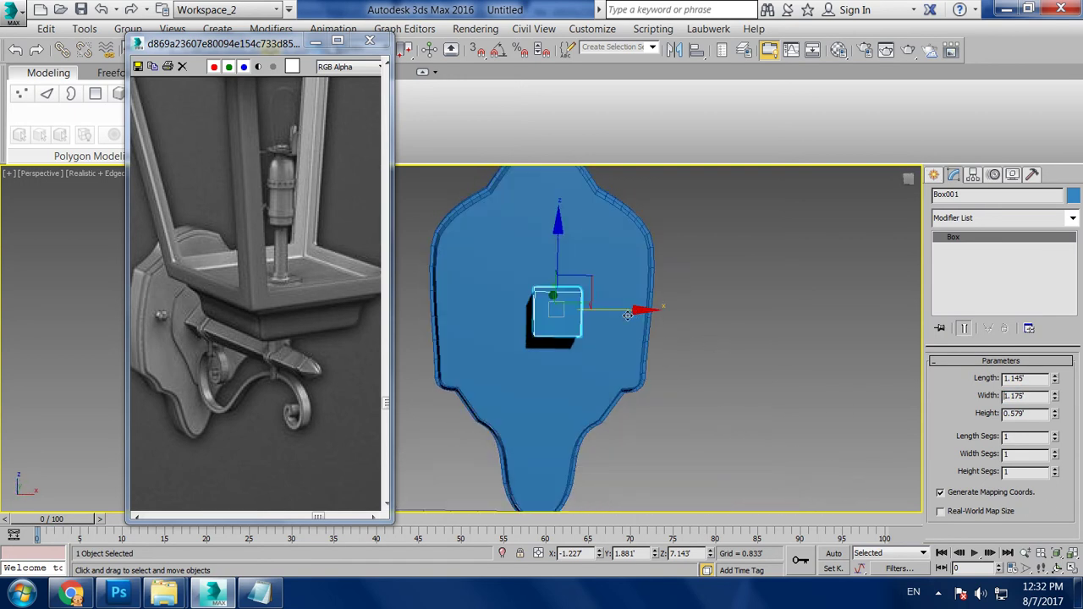
key("alt+w")
key("alt+w")
left_click_drag(730, 310, 716, 312)
key("alt+w")
right_click(821, 415)
key("alt+w")
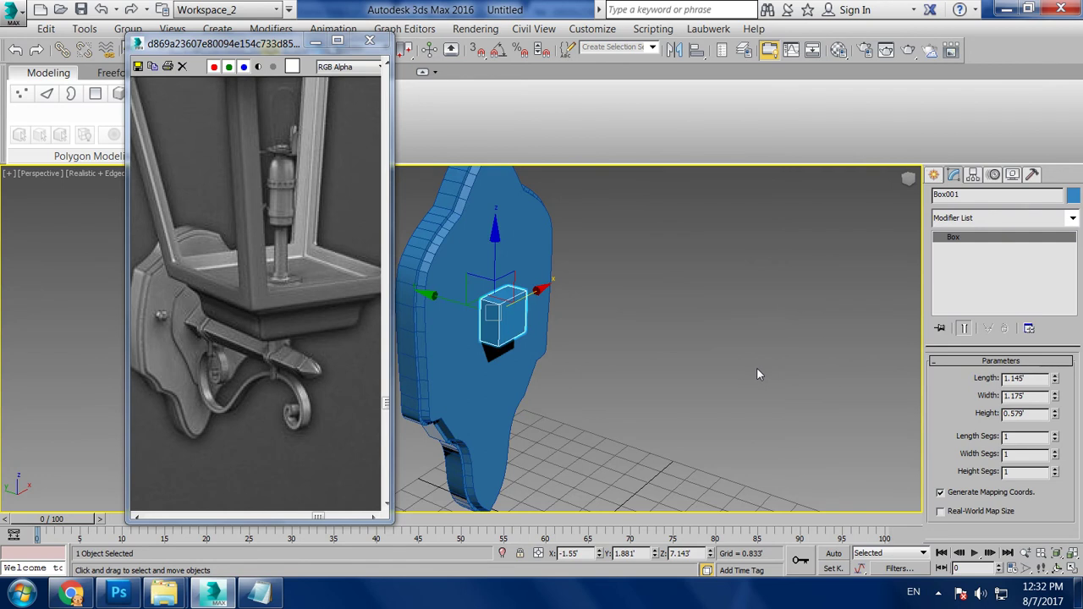
key("alt+w")
right_click(670, 212)
key("alt+w")
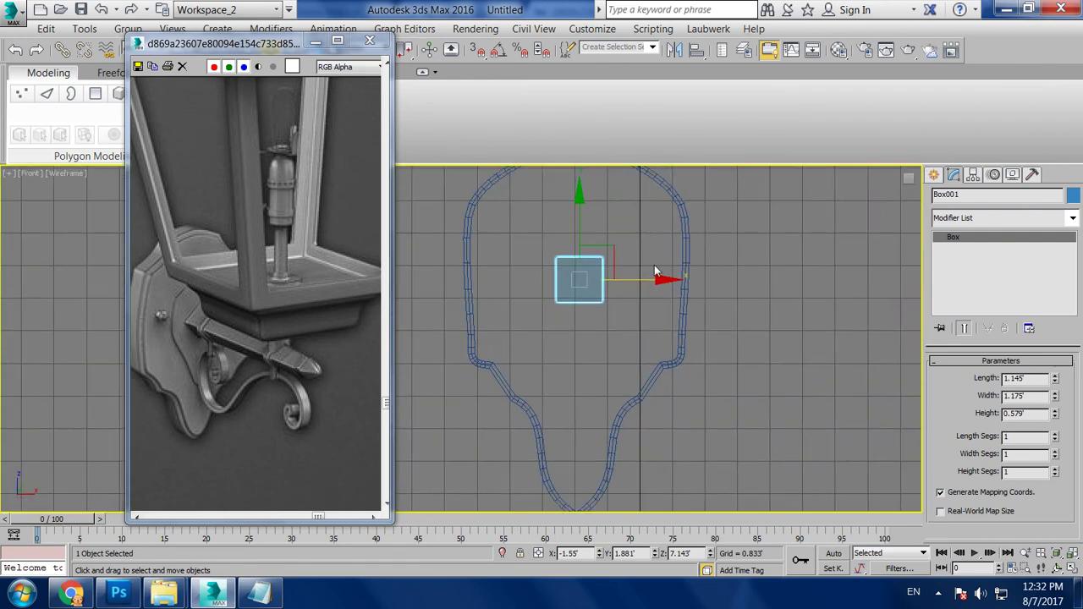
Check the angle snap settings and try a first rotation of the box in Front view
middle_click_drag(656, 271, 675, 283)
right_click(499, 53)
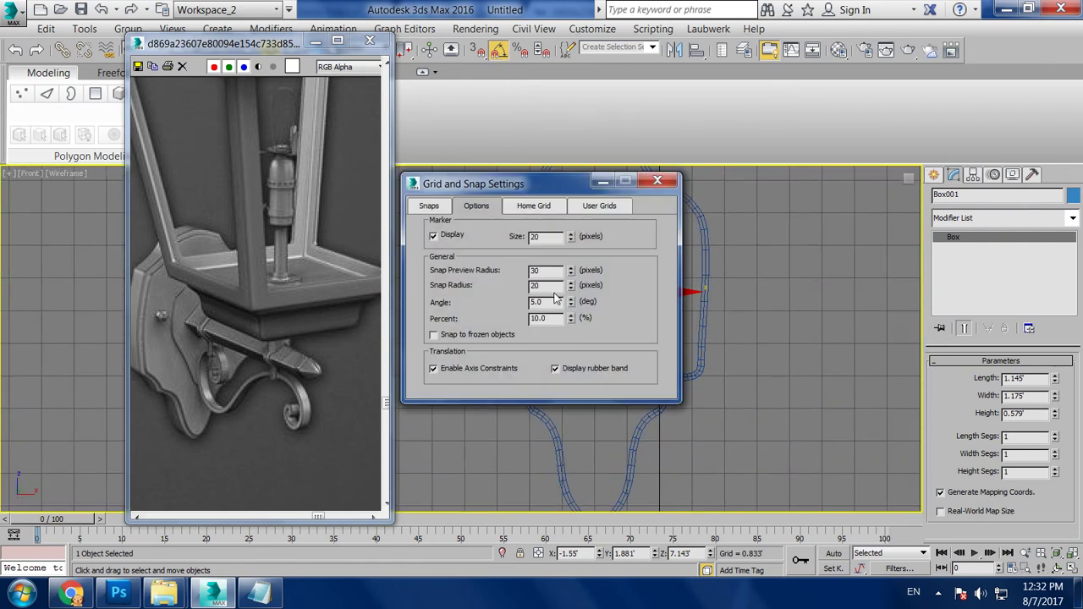
left_click(657, 181)
key("e")
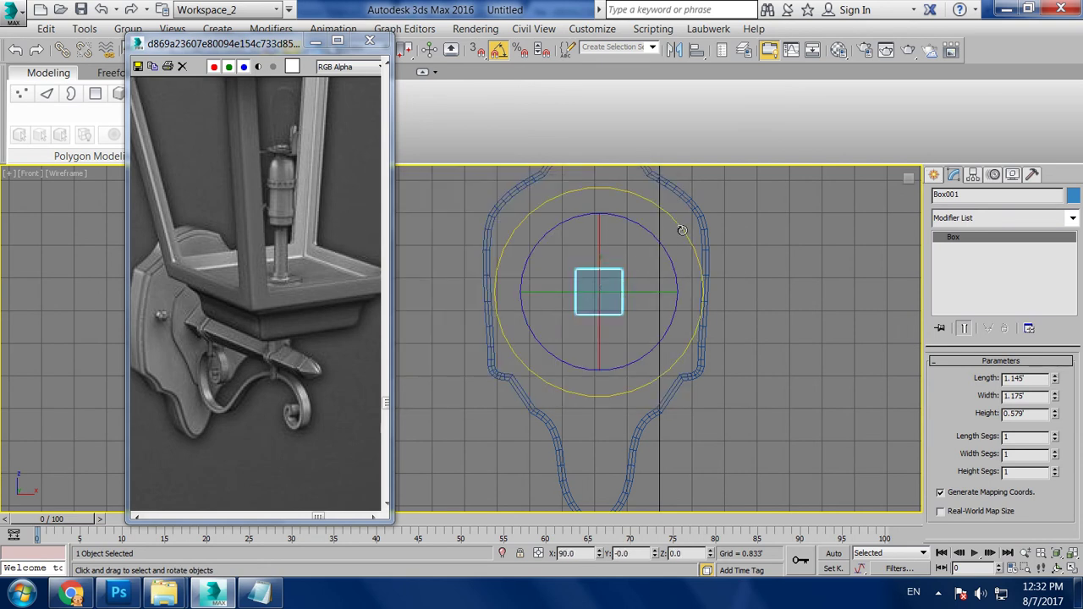
left_click_drag(682, 230, 687, 236)
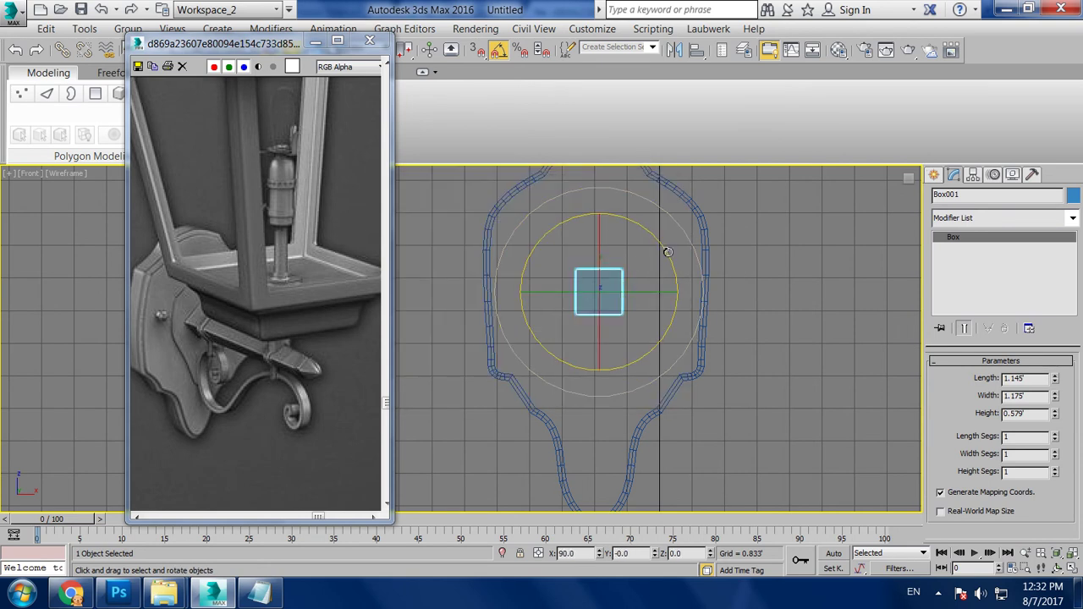
key("alt+w")
right_click(760, 393)
key("alt+w")
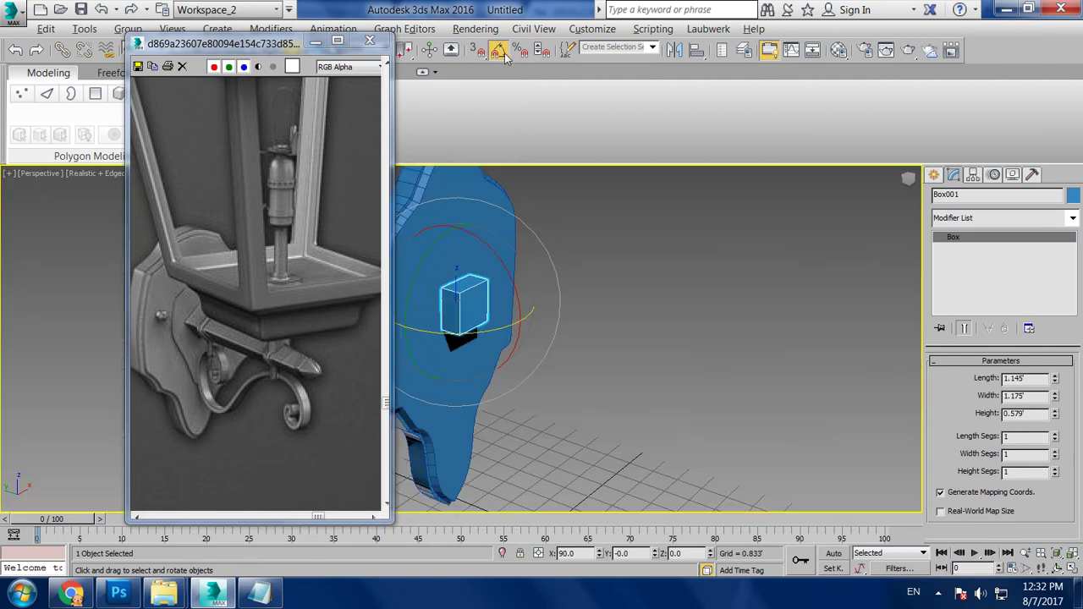
Enable 45° angle snap and rotate the box 45° into a diamond
left_click(495, 50)
right_click(498, 50)
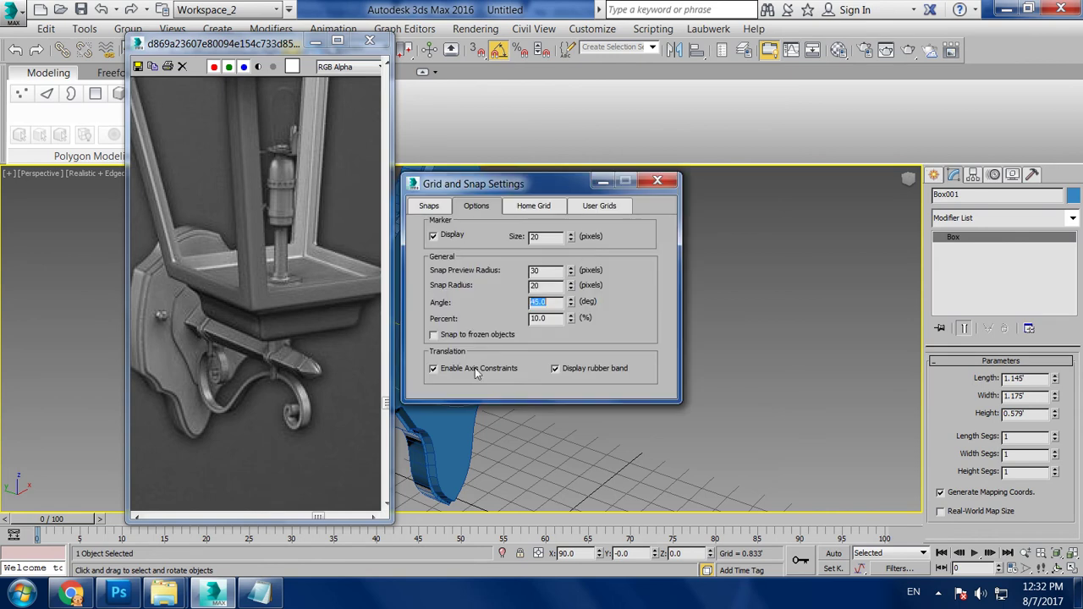
left_click(658, 180)
key("alt+w")
key("alt+w")
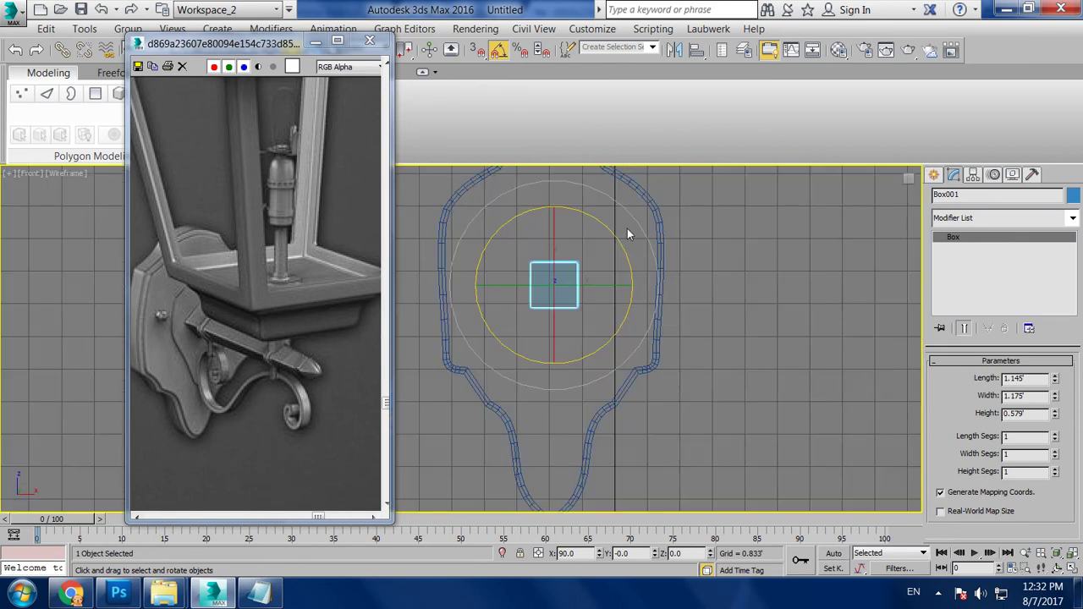
left_click_drag(638, 220, 642, 223)
key("w")
Convert the box beside the wall plate to an Editable Poly
key("alt+w")
middle_click(766, 418)
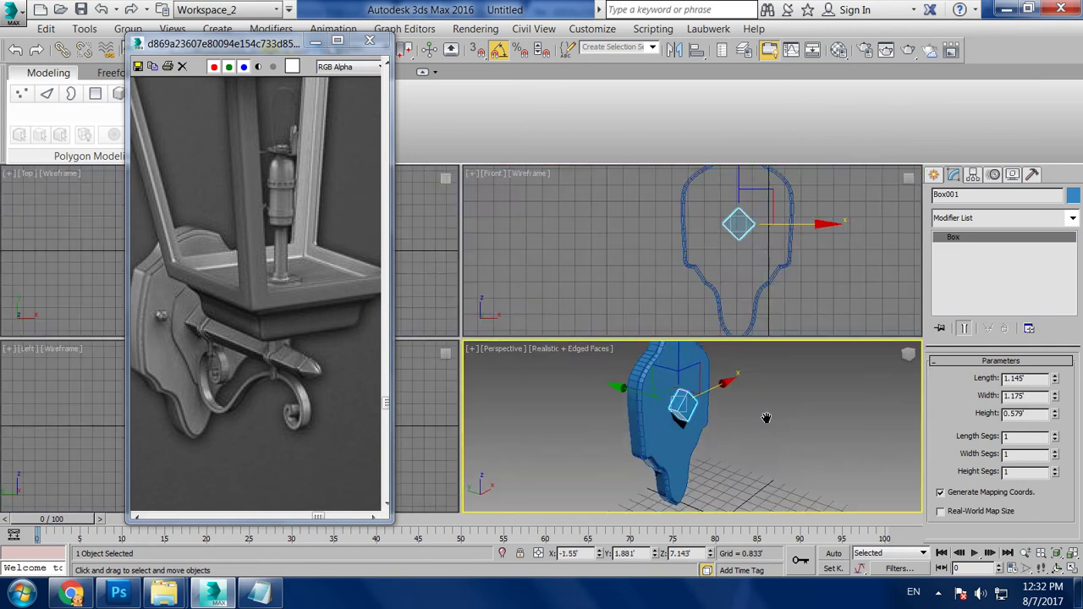
key("alt+w")
middle_click_drag(664, 383, 644, 389, "alt")
scroll(606, 346, "up", 3)
mouse_move(606, 347)
middle_mouse_down("alt")
mouse_move(571, 358)
mouse_move(626, 365)
middle_mouse_up("alt")
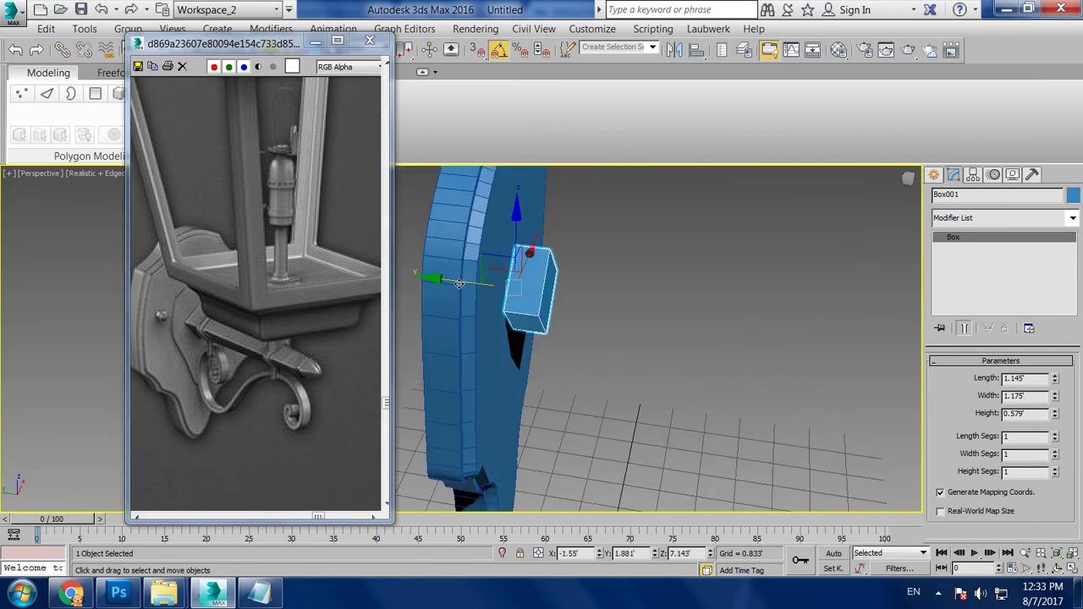
middle_click_drag(615, 309, 525, 293, "alt")
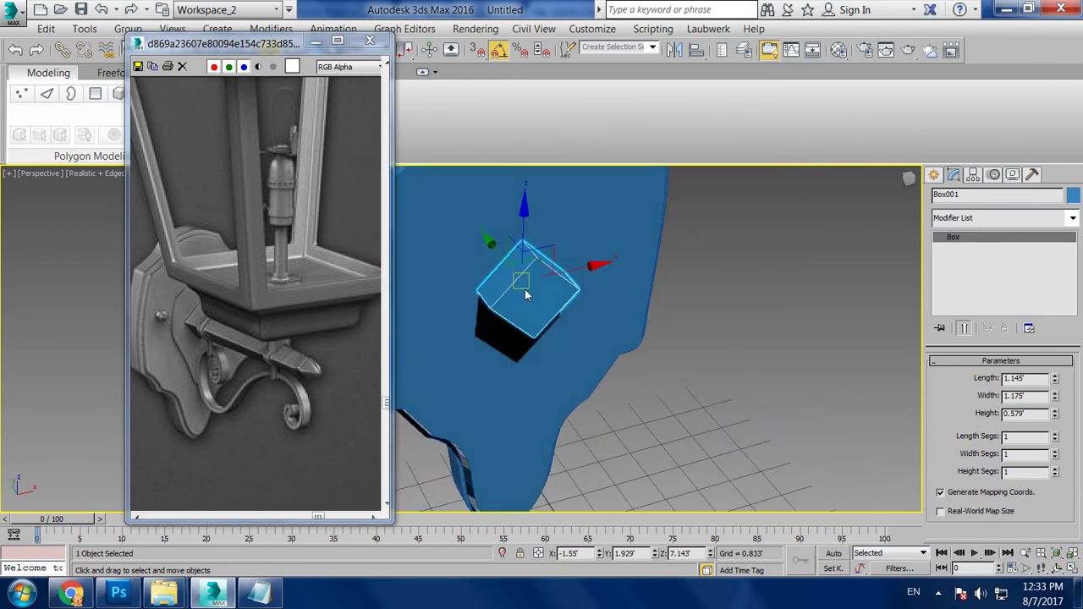
right_click(525, 294)
left_click(635, 471)
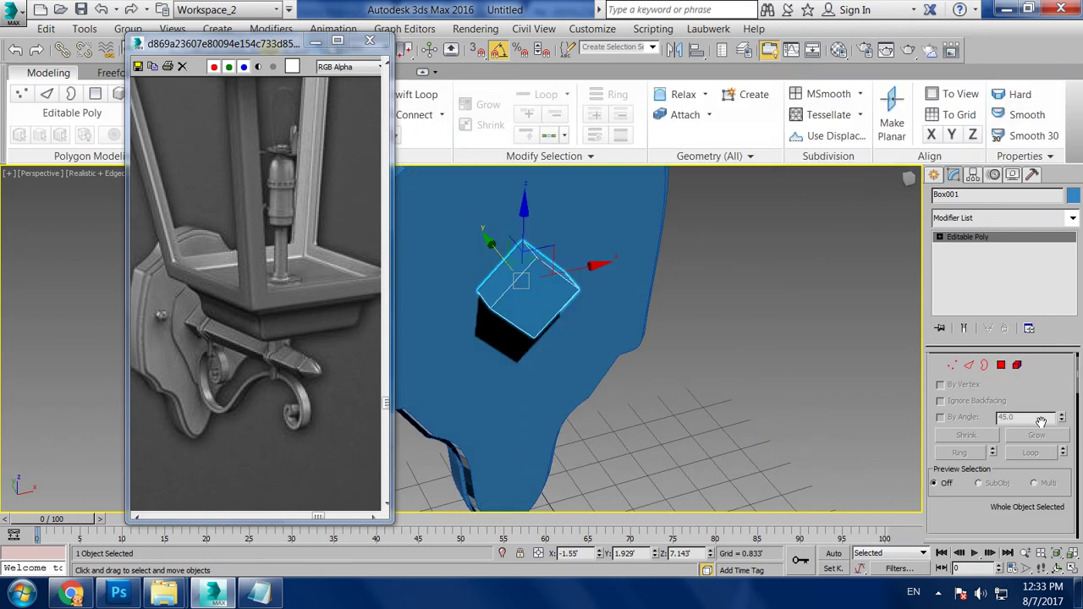
In Polygon mode, select only the box's outward end face
left_click(1001, 365)
left_click(562, 302)
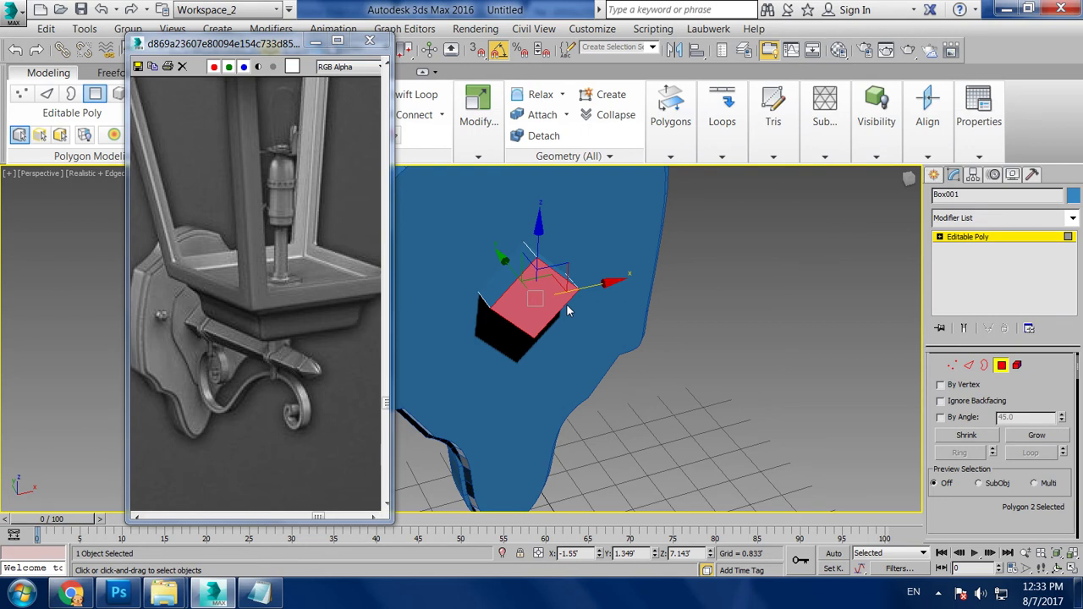
key("ctrl+a")
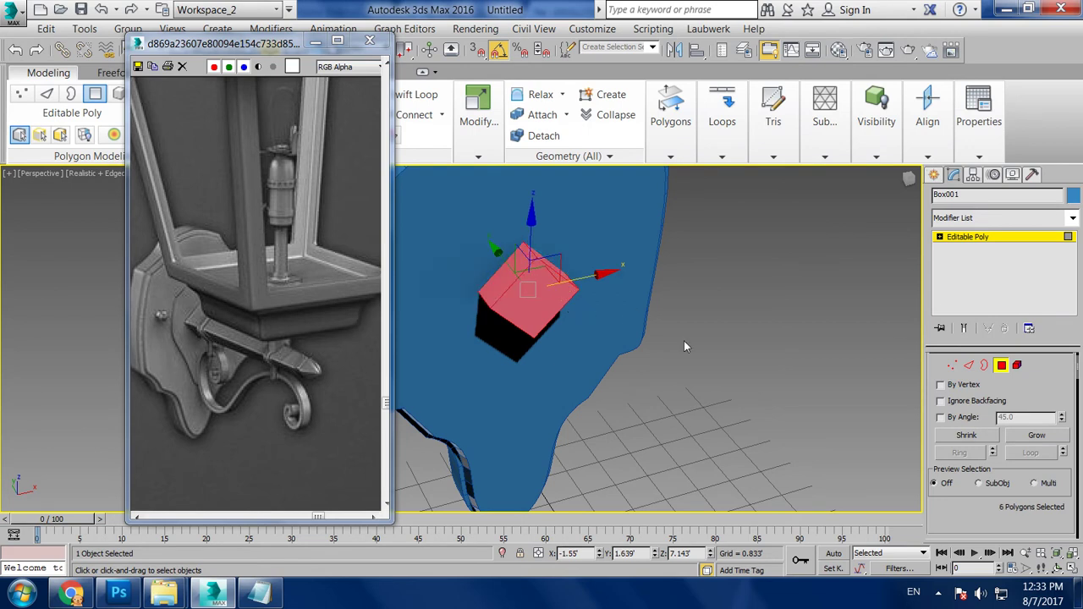
left_click(526, 289)
middle_click_drag(525, 289, 977, 330, "alt")
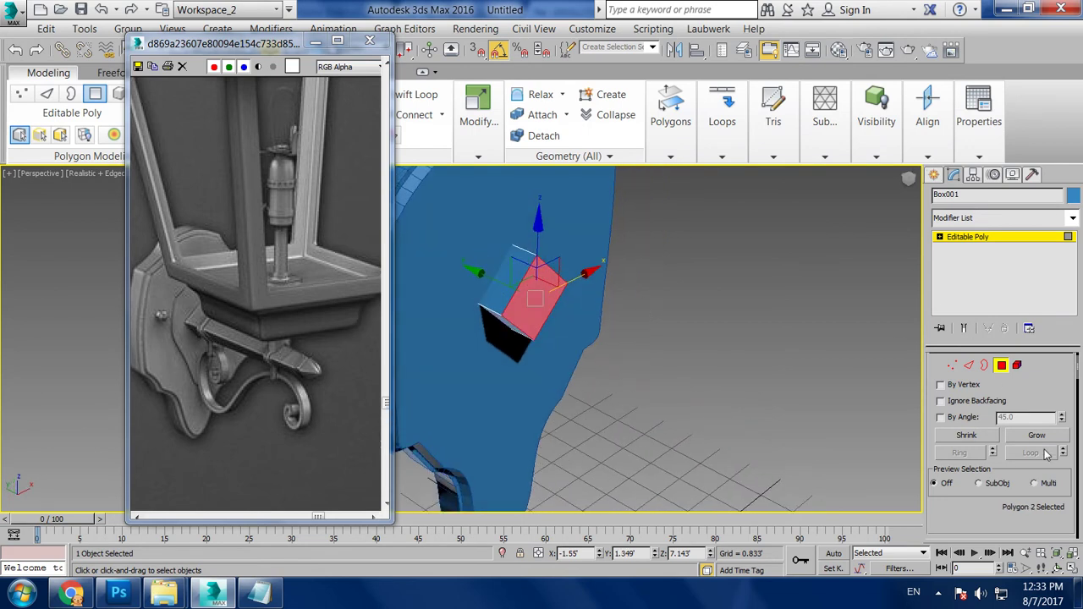
left_click_drag(995, 507, 988, 353)
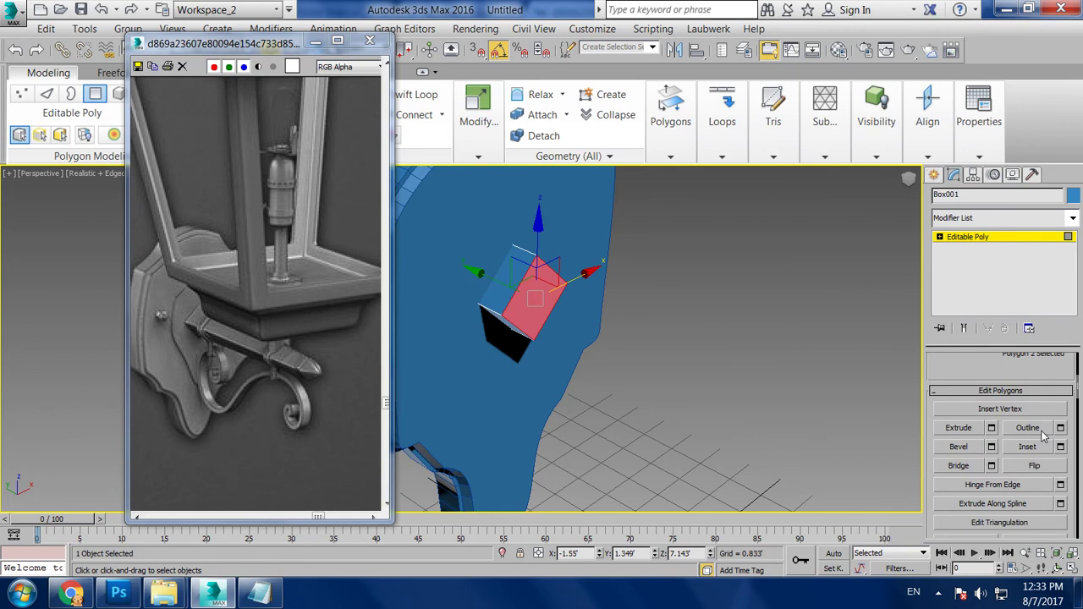
Bevel the end face with a height of 0.143'
left_click(991, 447)
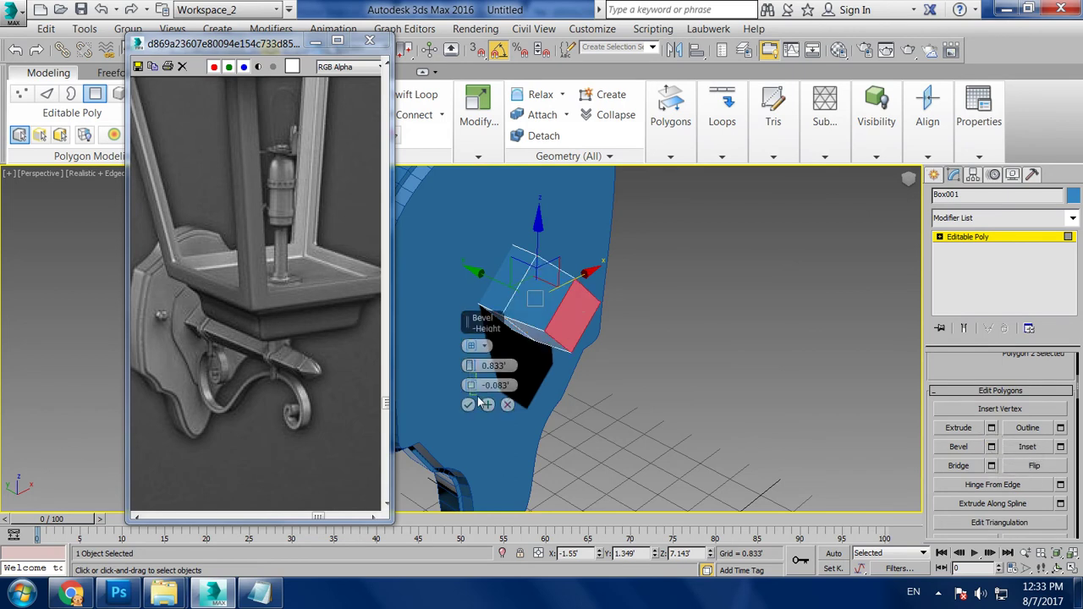
left_click_drag(471, 372, 499, 421)
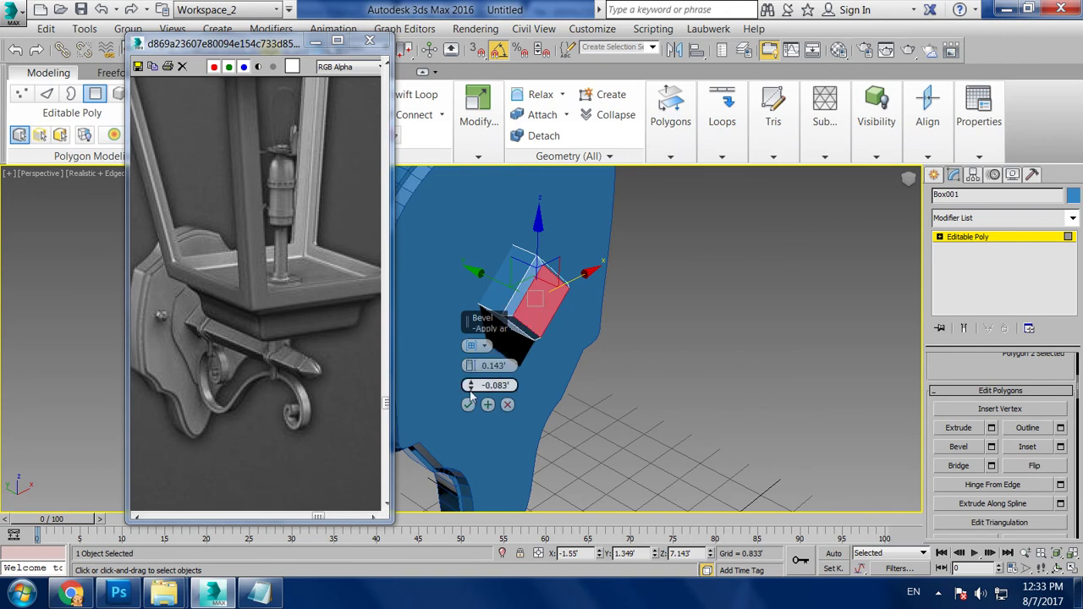
left_click(469, 405)
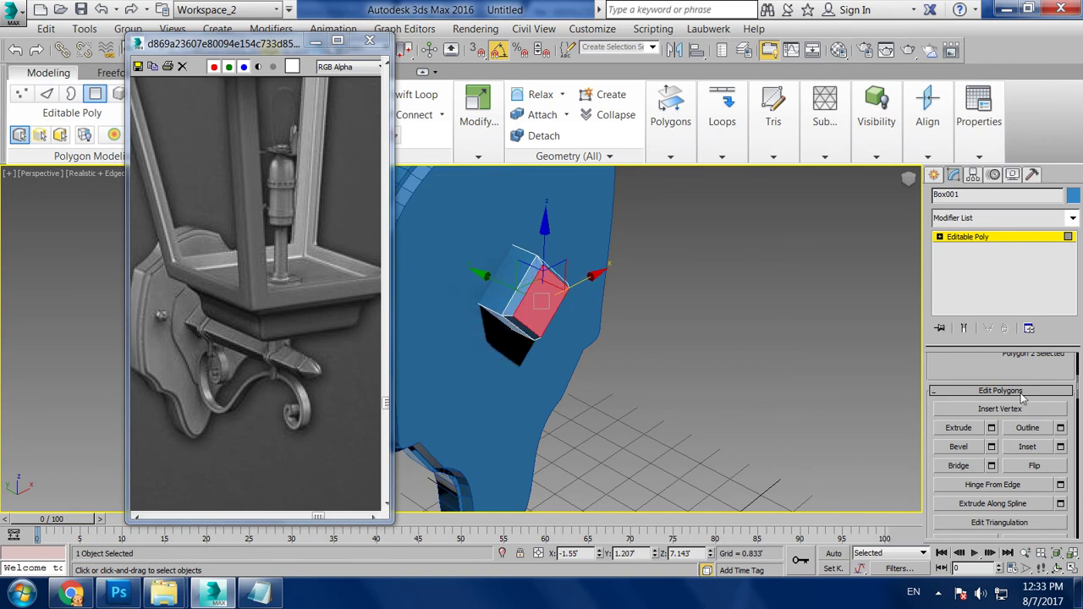
Extrude the end face out to 4.315' to form the long arm
left_click(991, 428)
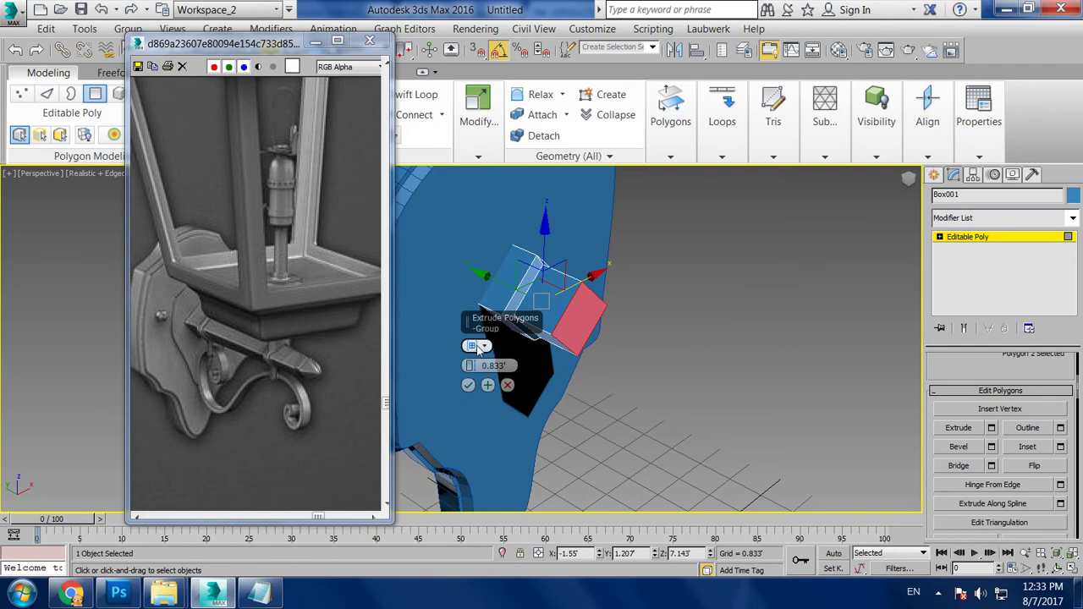
left_click_drag(464, 342, 464, 305)
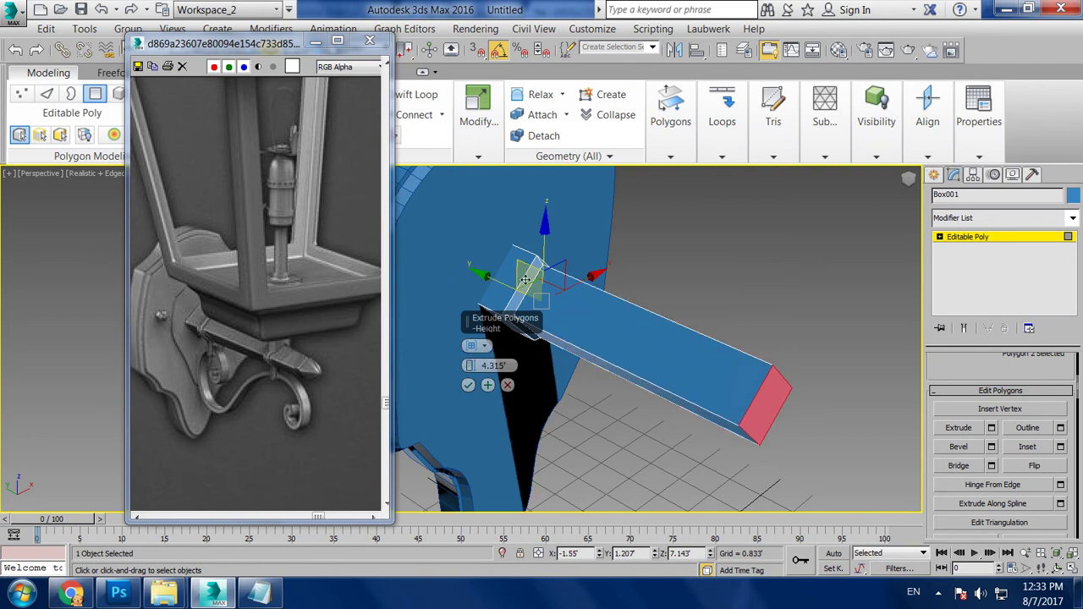
middle_click_drag(515, 304, 648, 319, "alt")
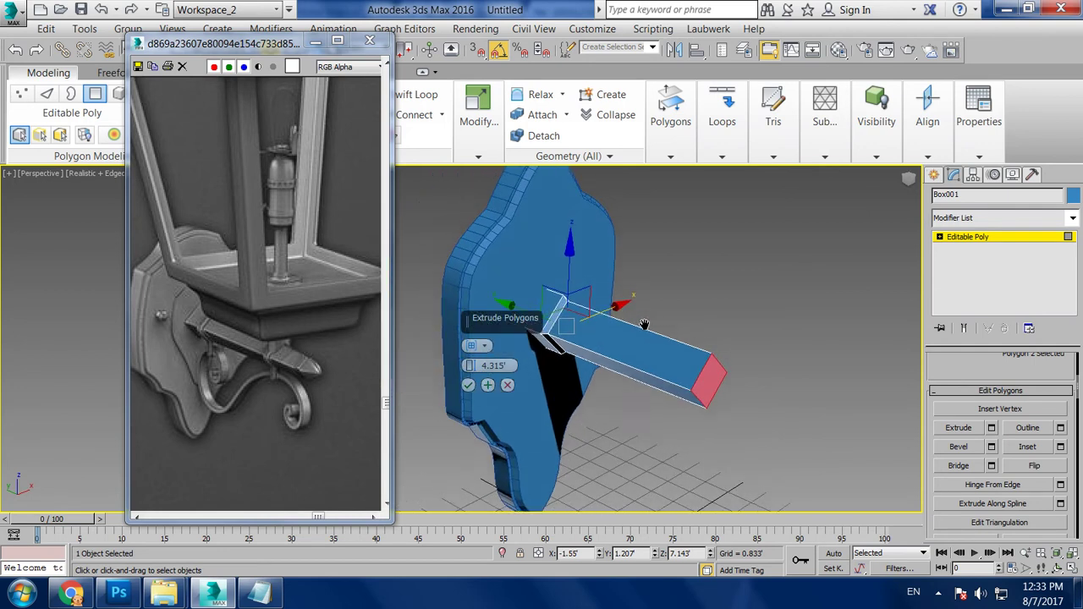
scroll(632, 285, "up", 3)
left_click(467, 385)
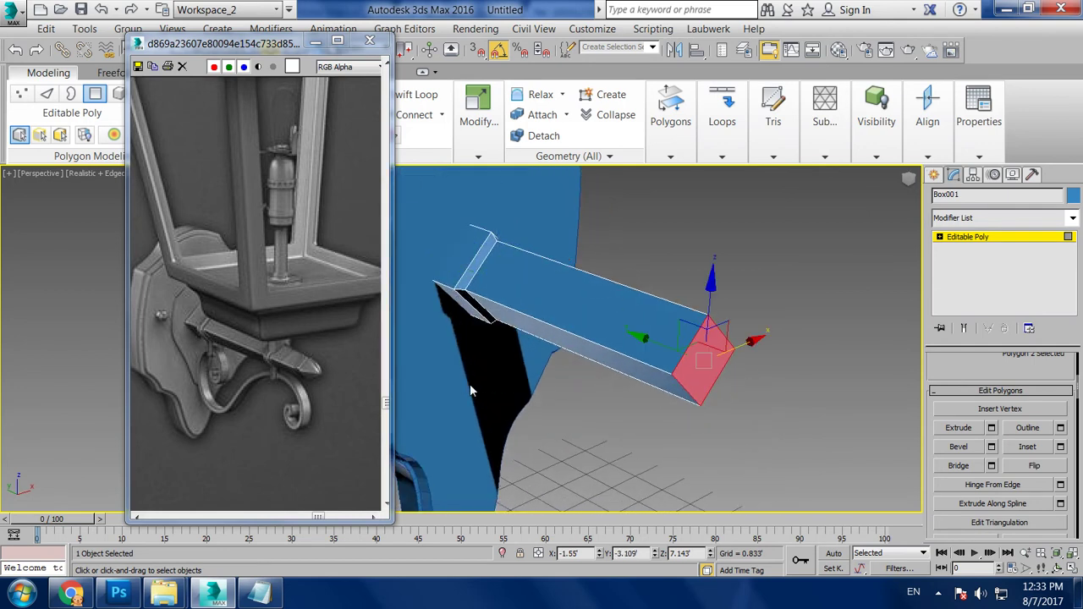
Bevel the arm's end face twice to form a small stepped tip
middle_click_drag(646, 368, 695, 346, "alt")
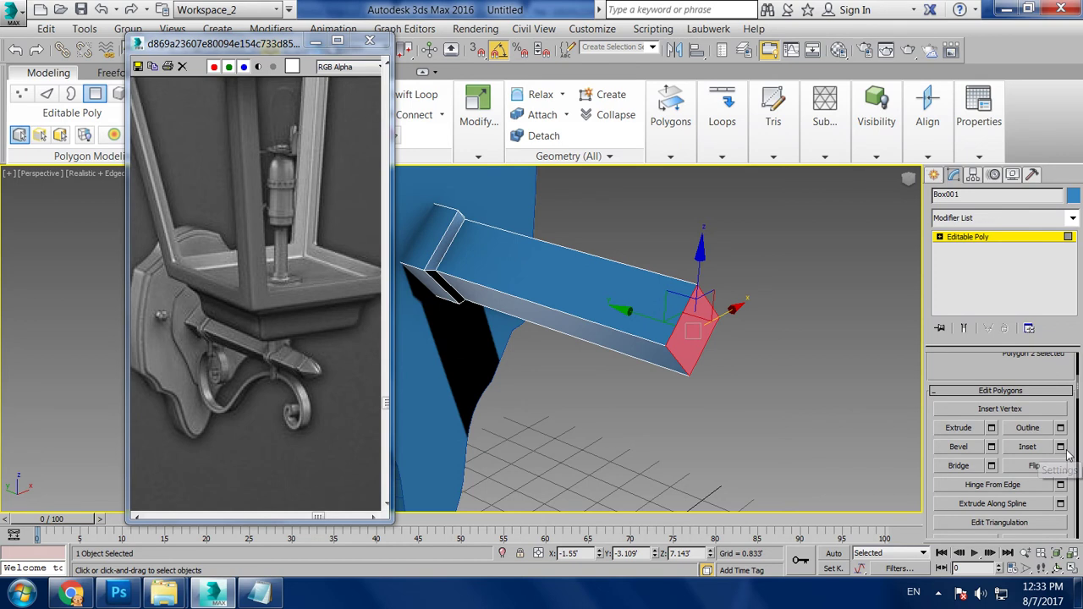
left_click(991, 446)
left_click(468, 404)
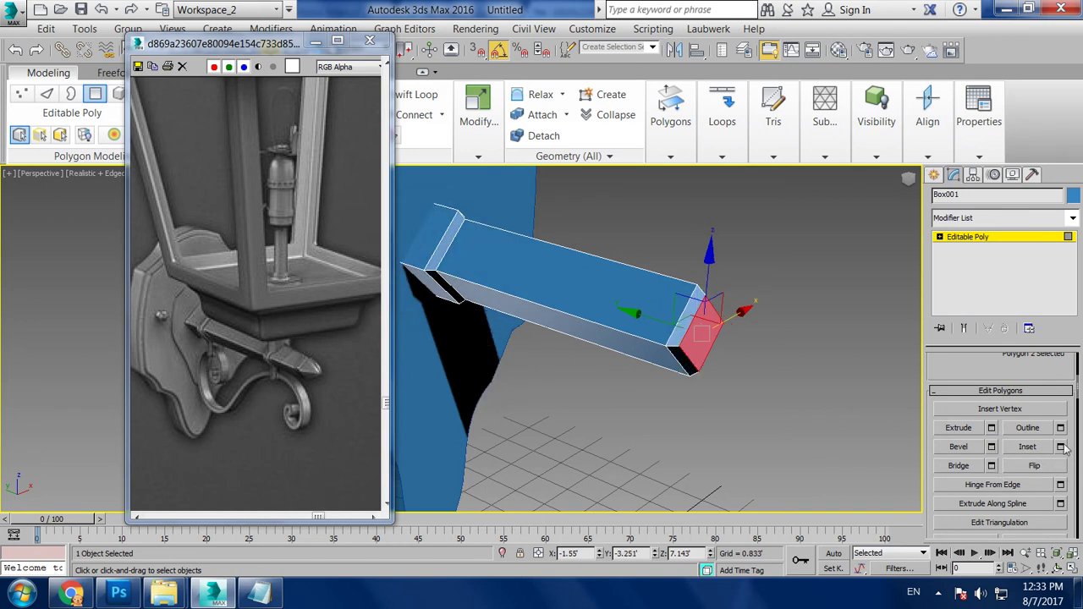
left_click(990, 446)
mouse_move(471, 366)
left_mouse_down()
mouse_move(471, 355)
mouse_move(471, 379)
left_mouse_up()
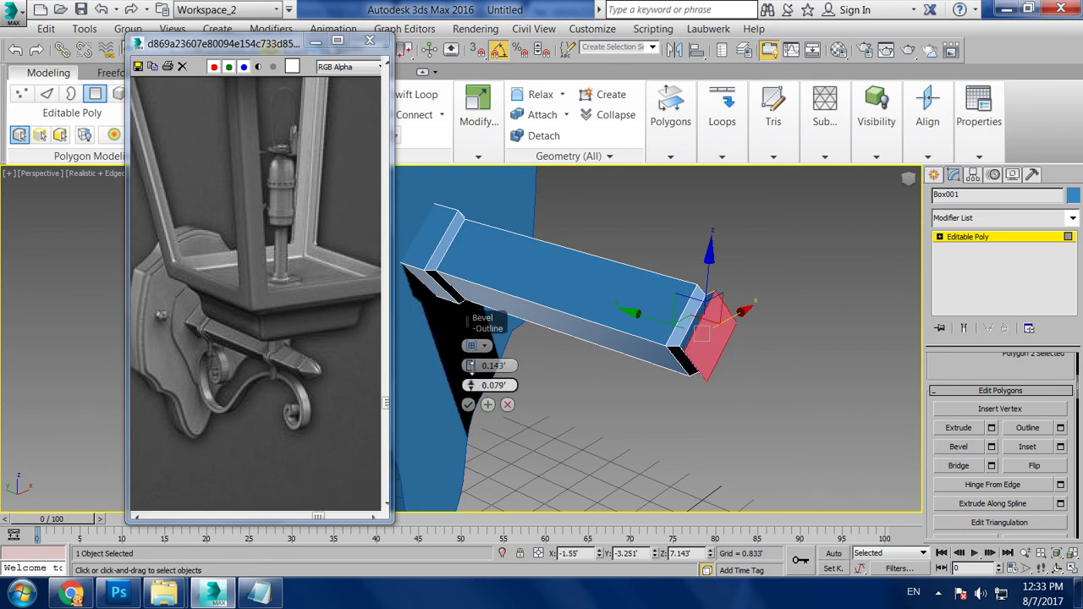
left_click(469, 405)
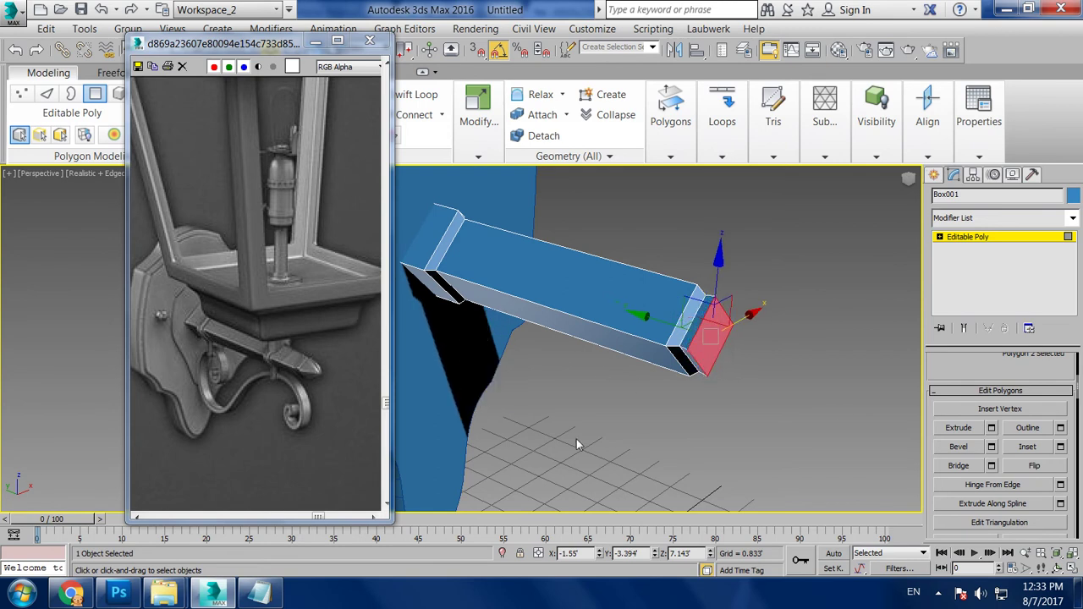
Extrude the arm's end face a further 1.036'
left_click(990, 427)
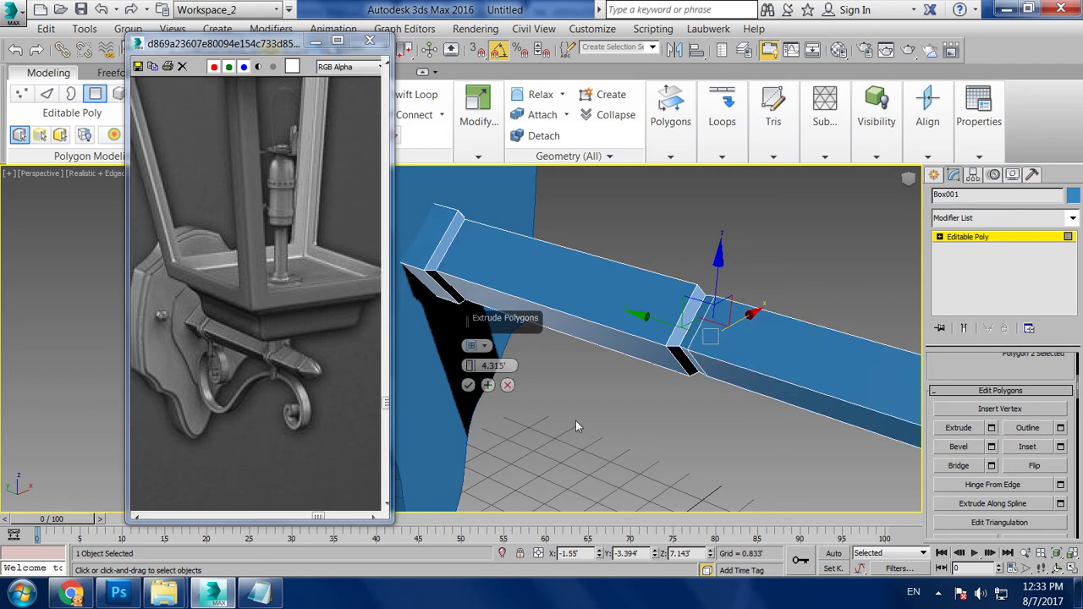
mouse_move(472, 372)
left_mouse_down()
mouse_move(533, 590)
mouse_move(527, 554)
left_mouse_up()
left_click(468, 385)
mouse_move(468, 385)
middle_mouse_down("alt")
mouse_move(522, 362)
mouse_move(609, 362)
middle_mouse_up("alt")
scroll(609, 362, "up", 3)
scroll(609, 362, "up", 1)
scroll(626, 362, "up", 1)
Bevel the new end face with height 0.407' and outline -0.245' to taper the tip
left_click(992, 447)
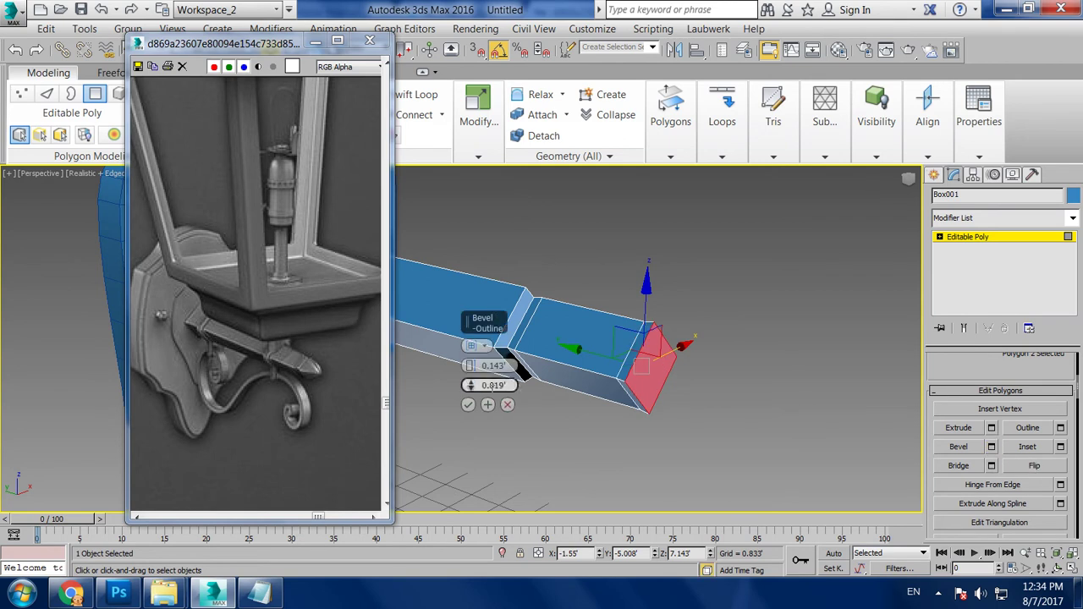
mouse_move(471, 368)
left_mouse_down()
mouse_move(476, 350)
mouse_move(488, 404)
left_mouse_up()
left_click(468, 405)
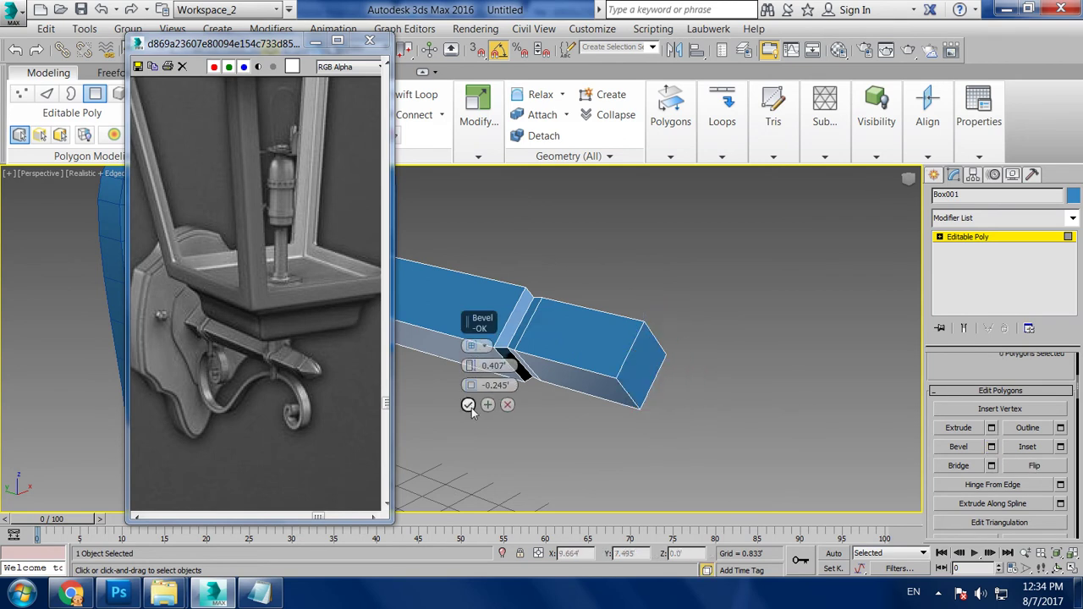
left_click(634, 369)
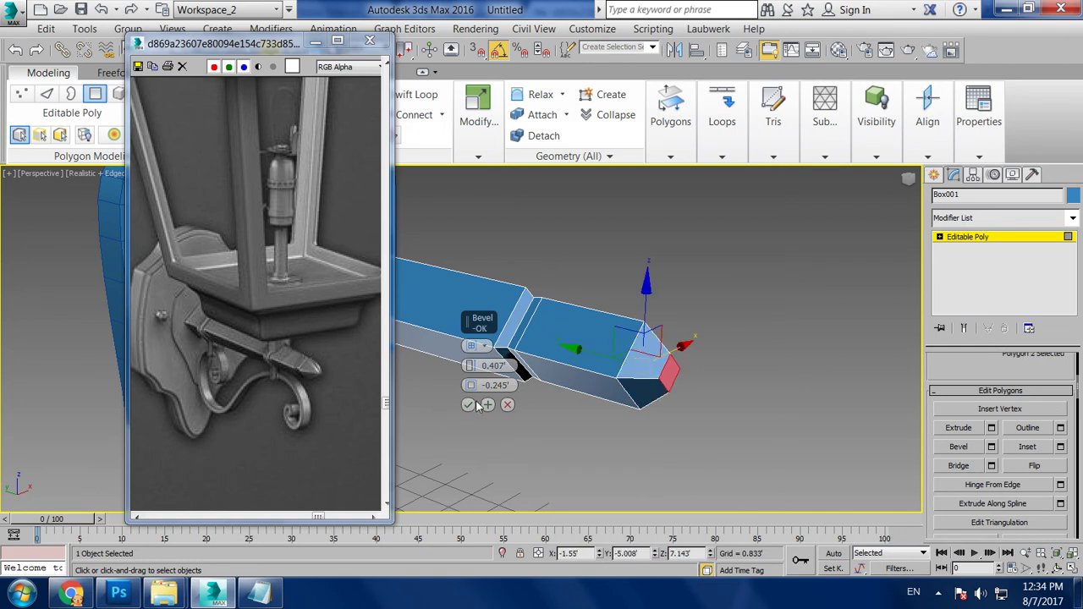
left_click(513, 434)
mouse_move(512, 434)
middle_mouse_down("alt")
mouse_move(702, 387)
mouse_move(581, 401)
mouse_move(699, 401)
mouse_move(679, 389)
middle_mouse_up("alt")
scroll(701, 386, "down", 3)
In Vertex mode, pull the arm's end vertices outward to lengthen the arm
key("1")
left_click_drag(608, 361, 741, 433)
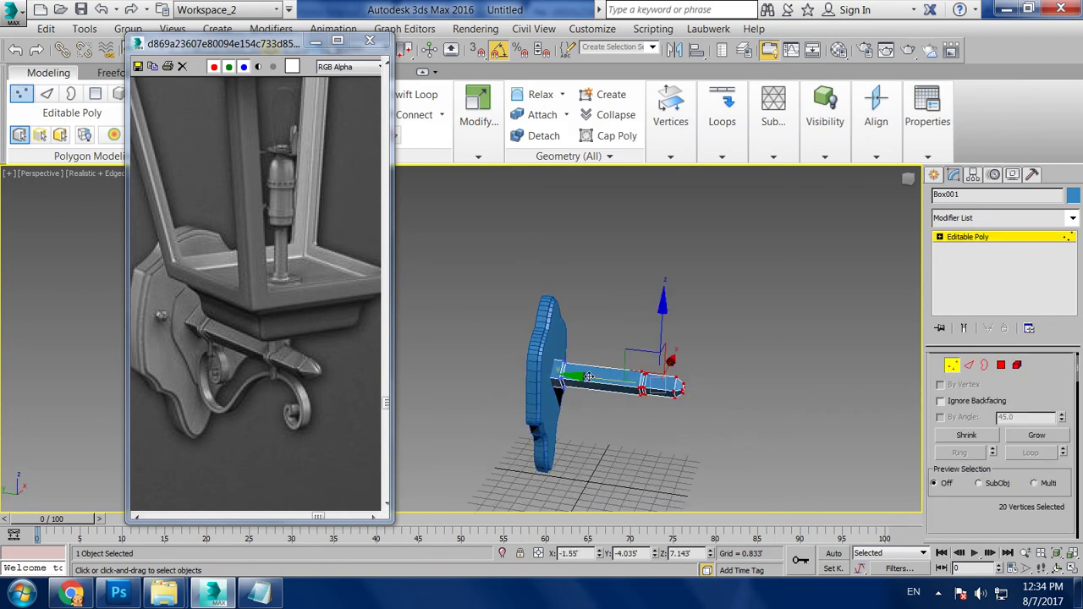
left_click_drag(593, 381, 635, 378)
left_click(686, 355)
scroll(705, 357, "down", 3)
middle_click_drag(706, 357, 668, 354, "alt")
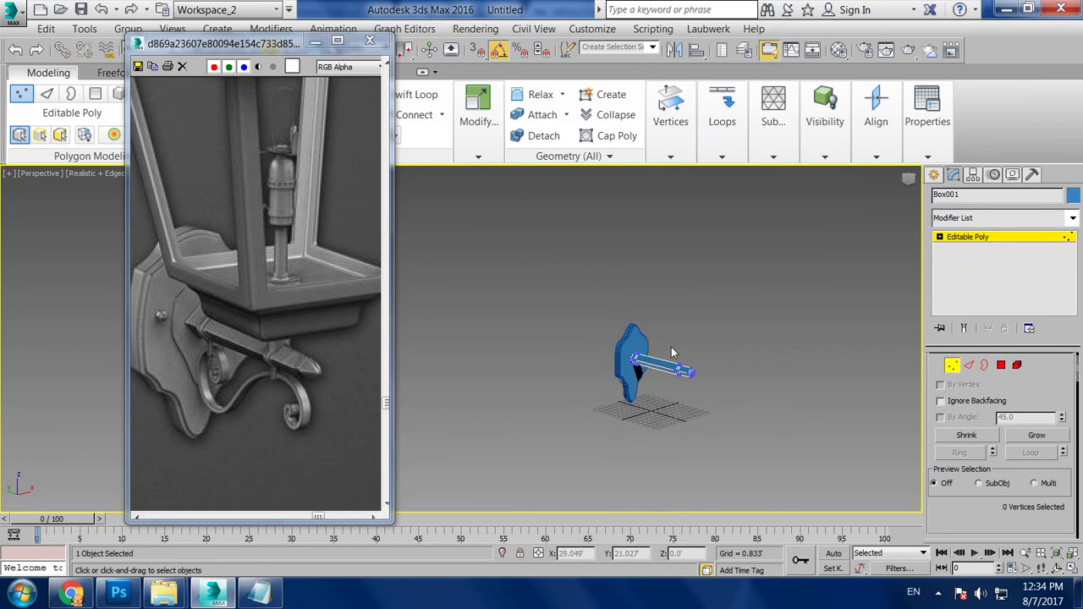
mouse_move(719, 393)
middle_mouse_down()
mouse_move(726, 403)
mouse_move(713, 401)
mouse_move(741, 395)
middle_mouse_up()
scroll(742, 395, "up", 5)
scroll(736, 401, "up", 3)
scroll(740, 350, "up", 3)
scroll(753, 376, "up", 1)
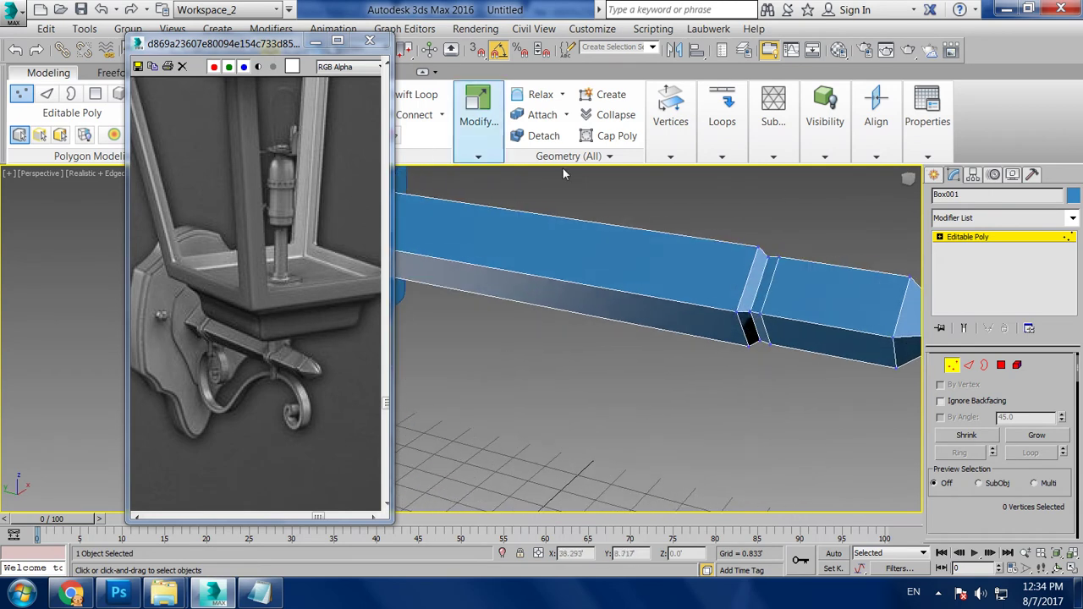
Cut a Swift Loop edge loop around the arm near the wall plate
left_click(418, 94)
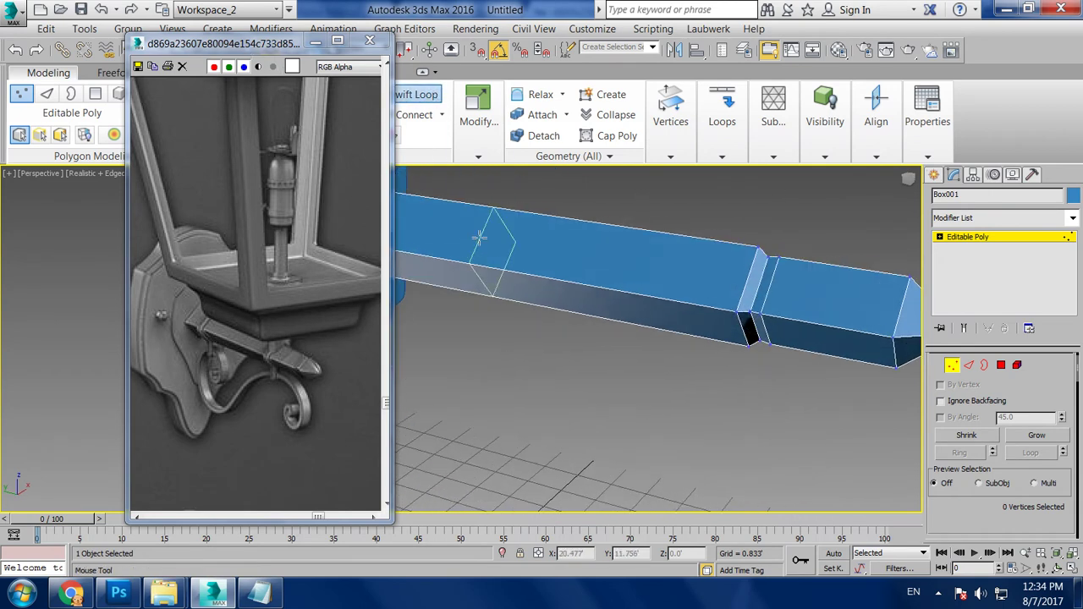
middle_click_drag(448, 227, 645, 268)
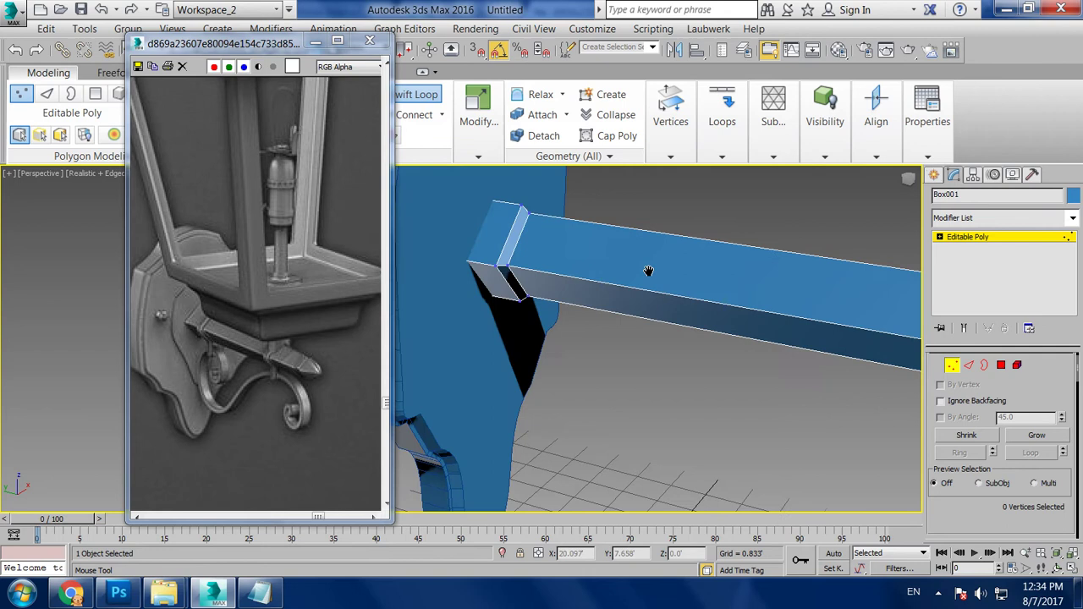
left_click(603, 278)
right_click(605, 282)
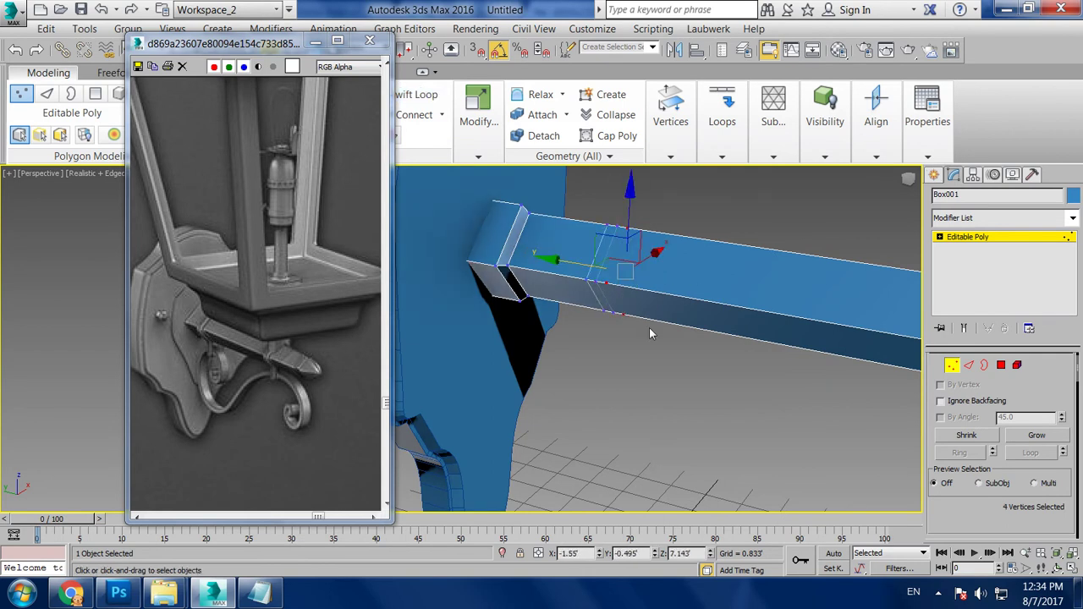
middle_click_drag(605, 282, 780, 356, "alt")
left_click(1001, 367)
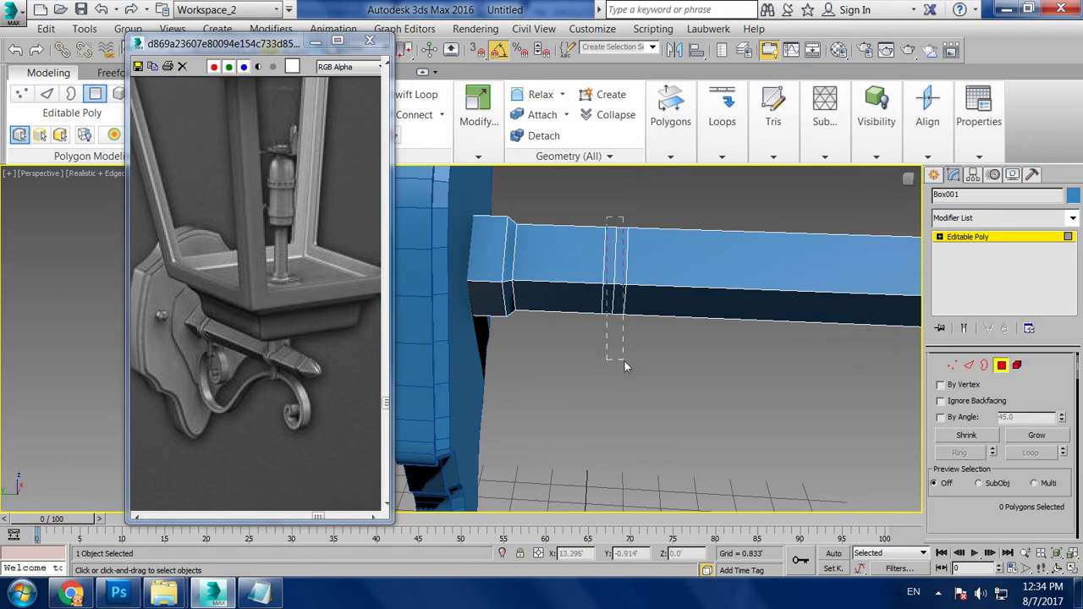
Select the thin ring of faces between the new edge loops
left_click_drag(624, 360, 846, 211)
middle_click_drag(846, 211, 822, 388, "alt")
left_click_drag(822, 387, 837, 347)
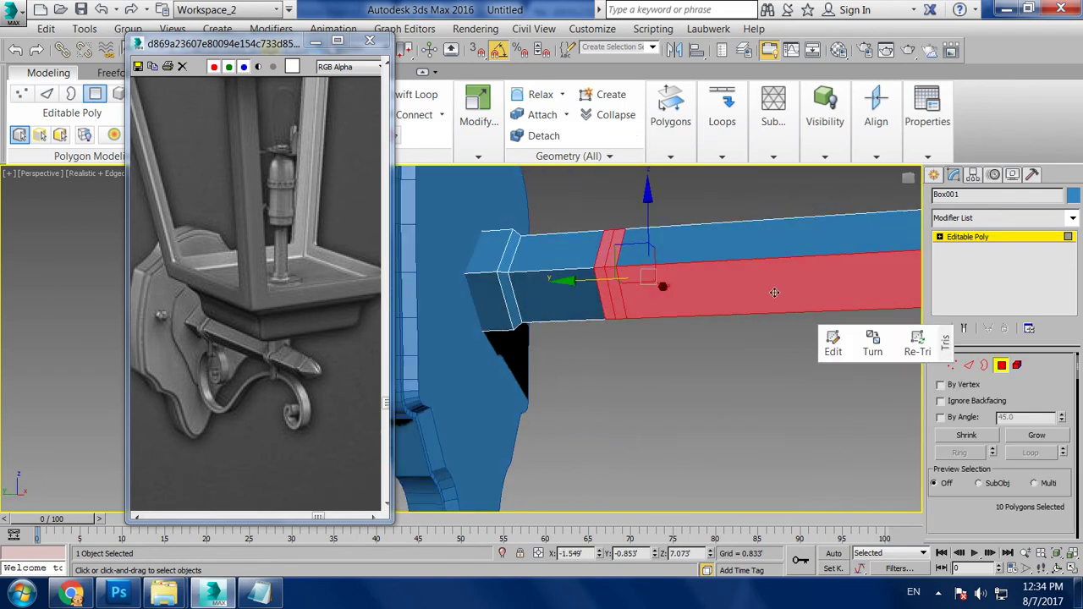
left_click(876, 156)
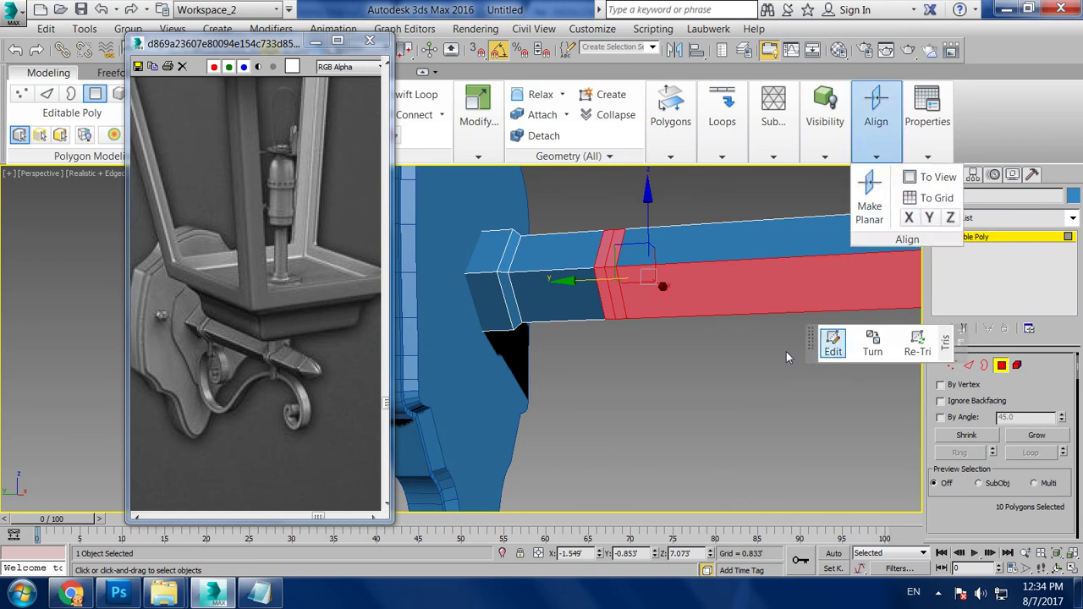
mouse_move(811, 343)
left_mouse_down()
mouse_move(928, 85)
mouse_move(814, 110)
left_mouse_up()
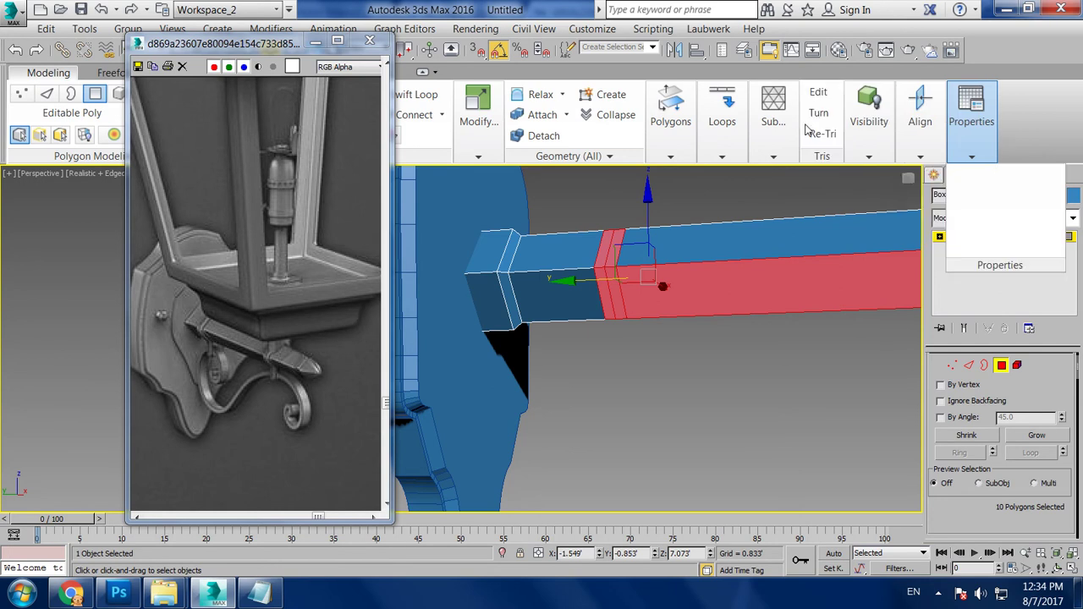
left_click(751, 303, "alt")
middle_click_drag(752, 302, 742, 340, "alt")
scroll(966, 431, "down", 3)
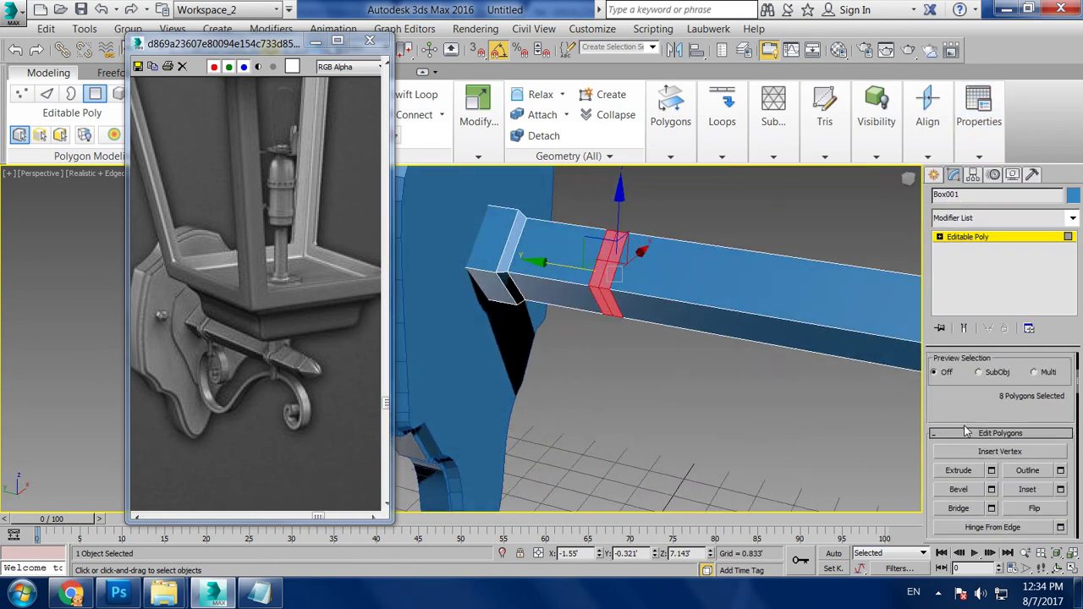
Extrude the ring by Local Normal with height 0.091' to form a raised band
left_click(991, 471)
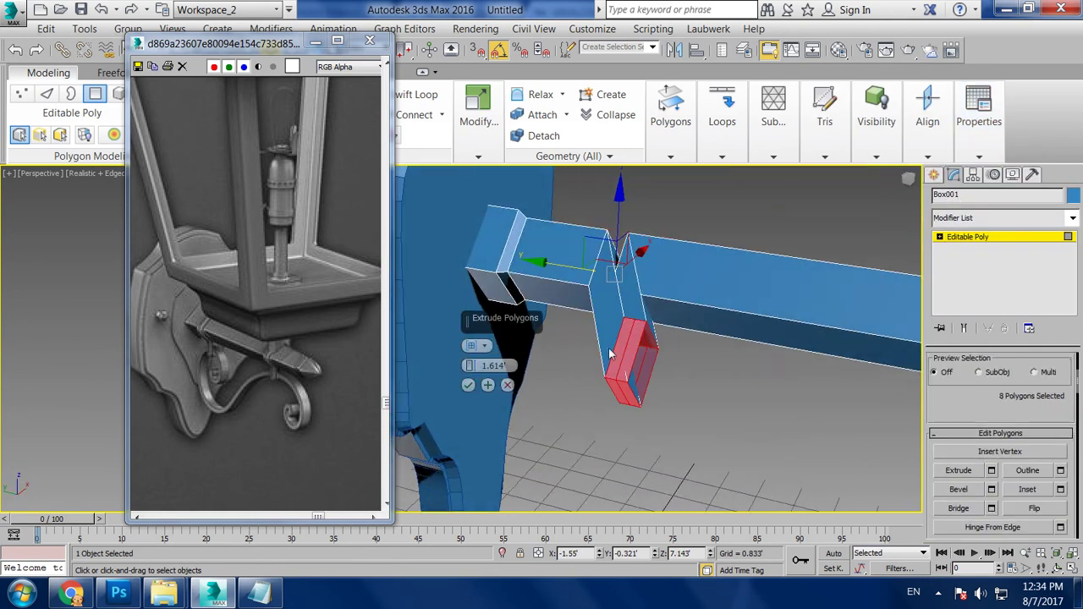
left_click(484, 346)
left_click(513, 356)
left_click_drag(470, 372, 506, 468)
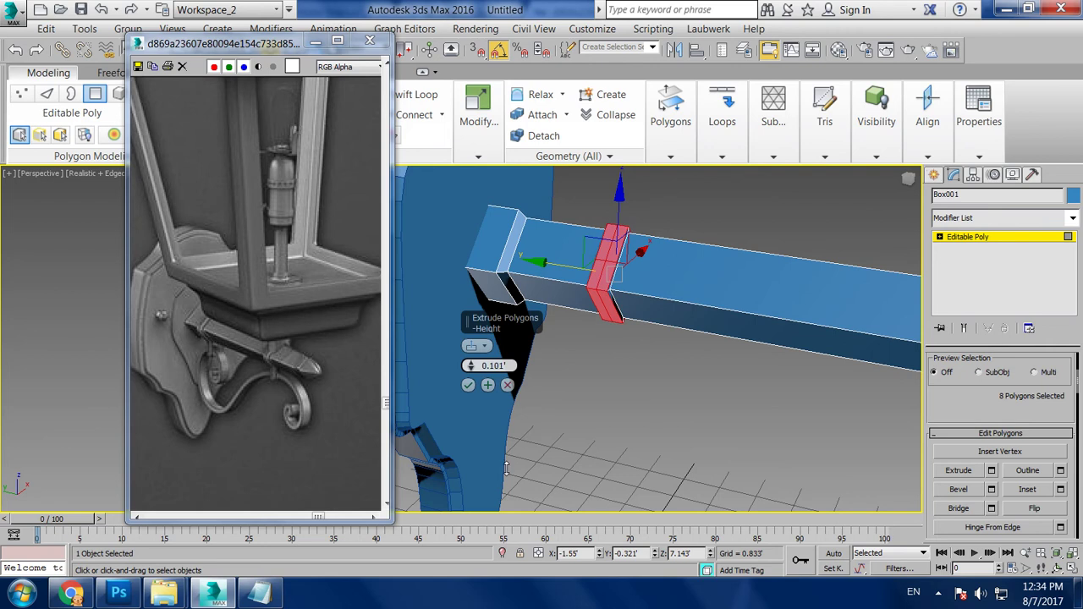
left_click(467, 385)
left_click(609, 404)
mouse_move(609, 403)
middle_mouse_down("alt")
mouse_move(730, 354)
mouse_move(631, 329)
middle_mouse_up("alt")
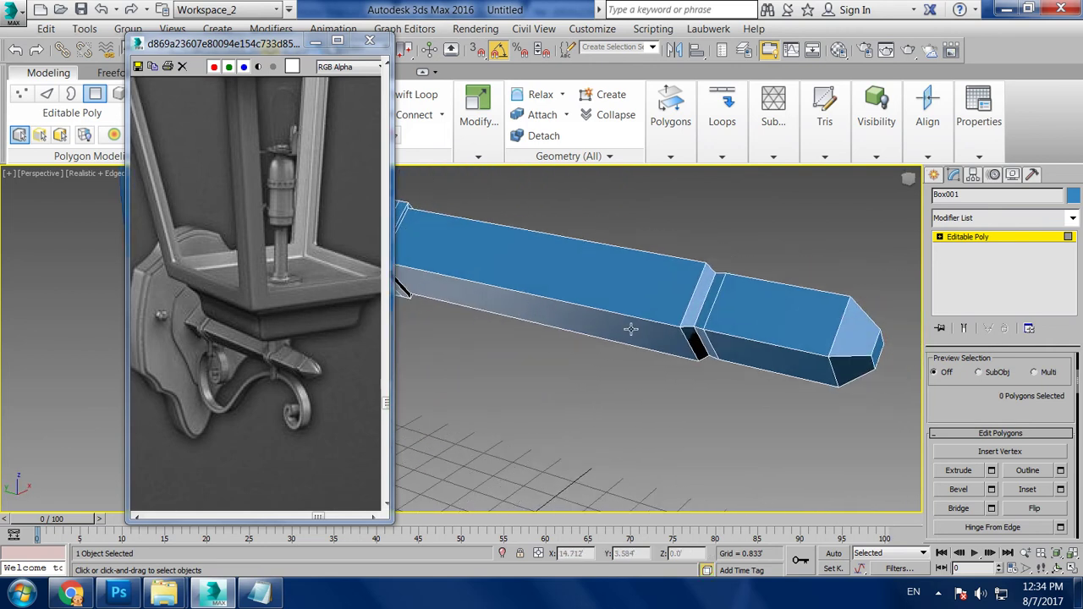
Save the scene to the Desktop as prop 1.max
key("ctrl+s")
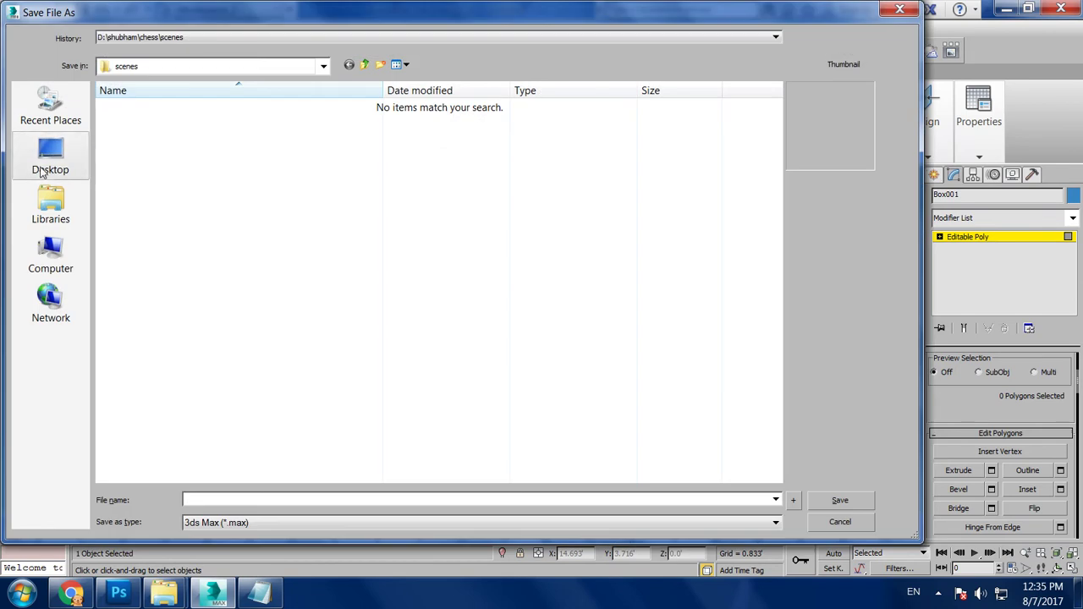
left_click(51, 154)
type("prop 1")
key("Return")
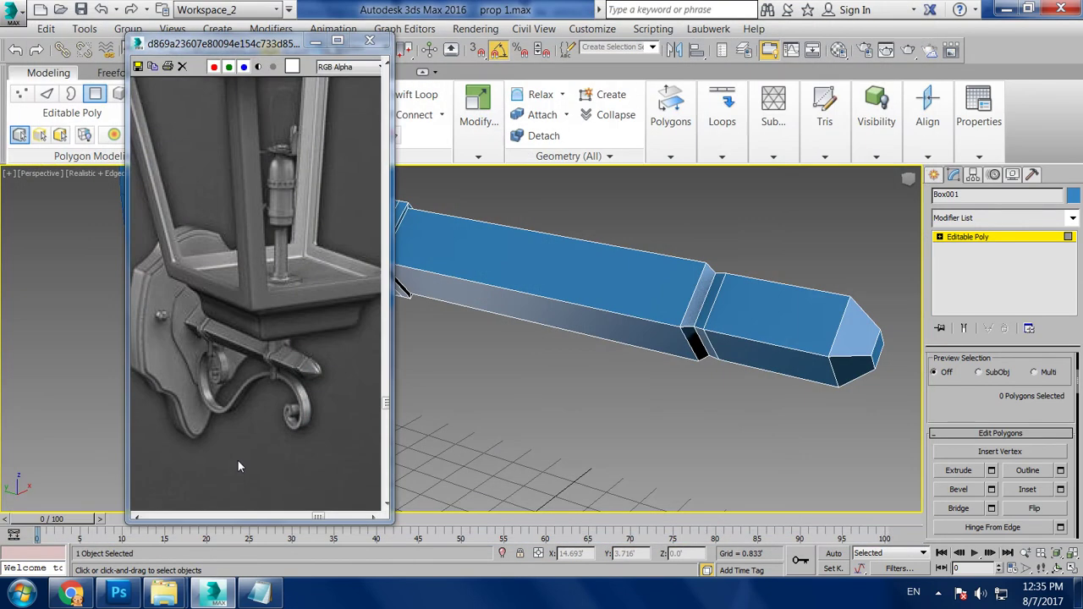
middle_click_drag(625, 356, 625, 320, "alt")
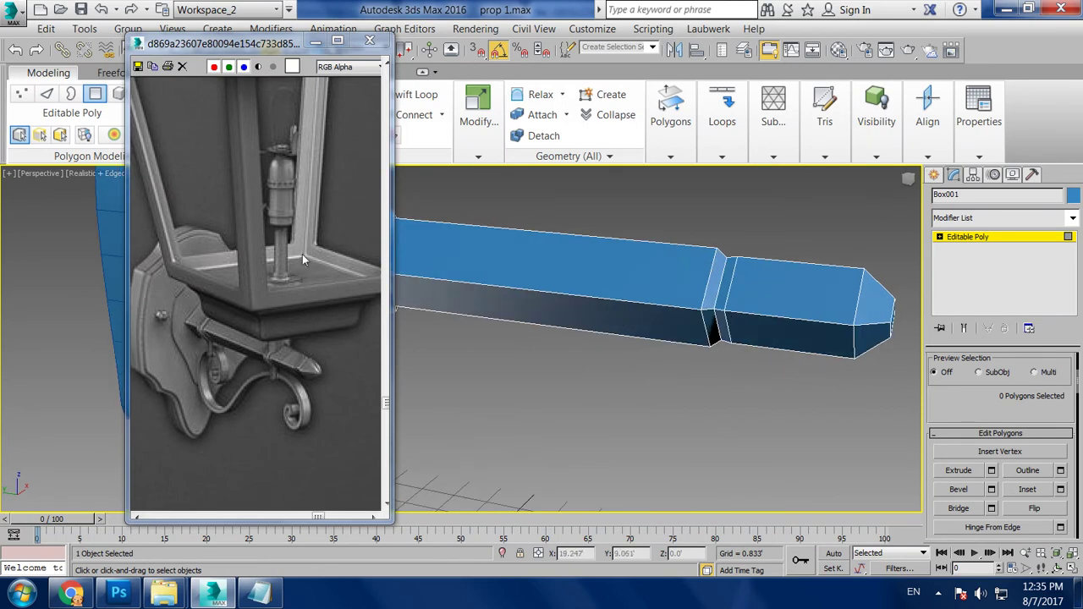
scroll(322, 281, "up", 1)
scroll(311, 263, "up", 1)
mouse_move(714, 332)
middle_mouse_down()
mouse_move(662, 325)
mouse_move(713, 307)
mouse_move(718, 344)
mouse_move(688, 336)
middle_mouse_up()
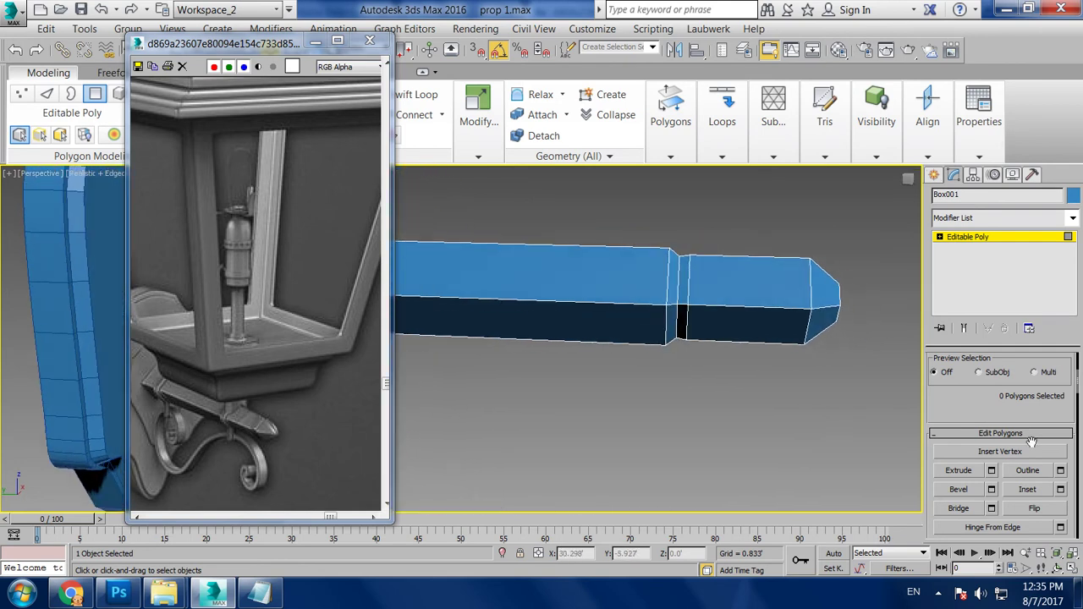
Extrude the selected polygon ring outward into a collar near the arm's tip
key("4")
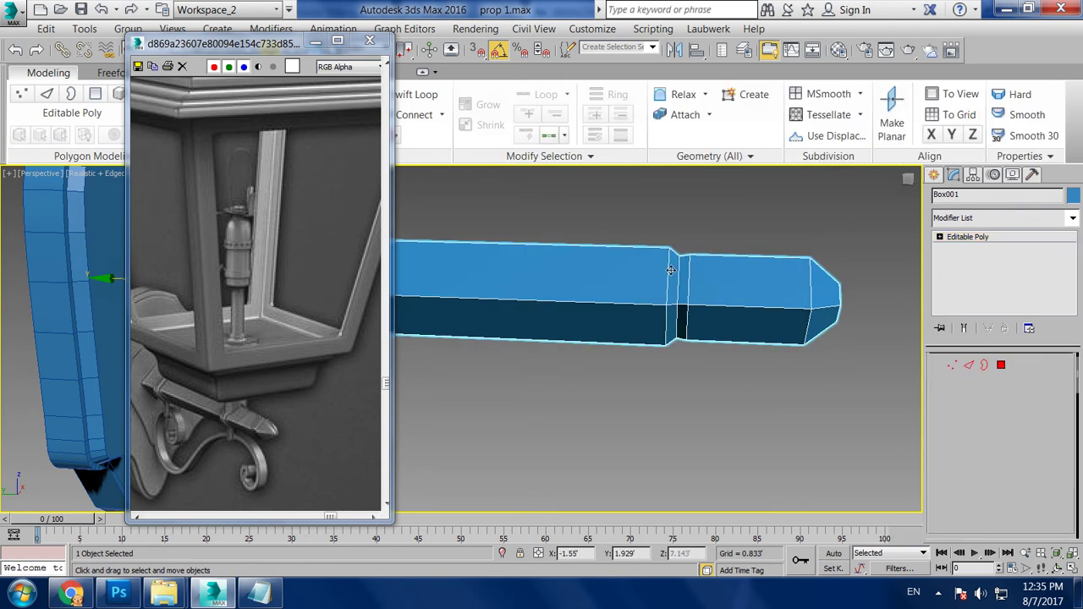
left_click(1006, 364)
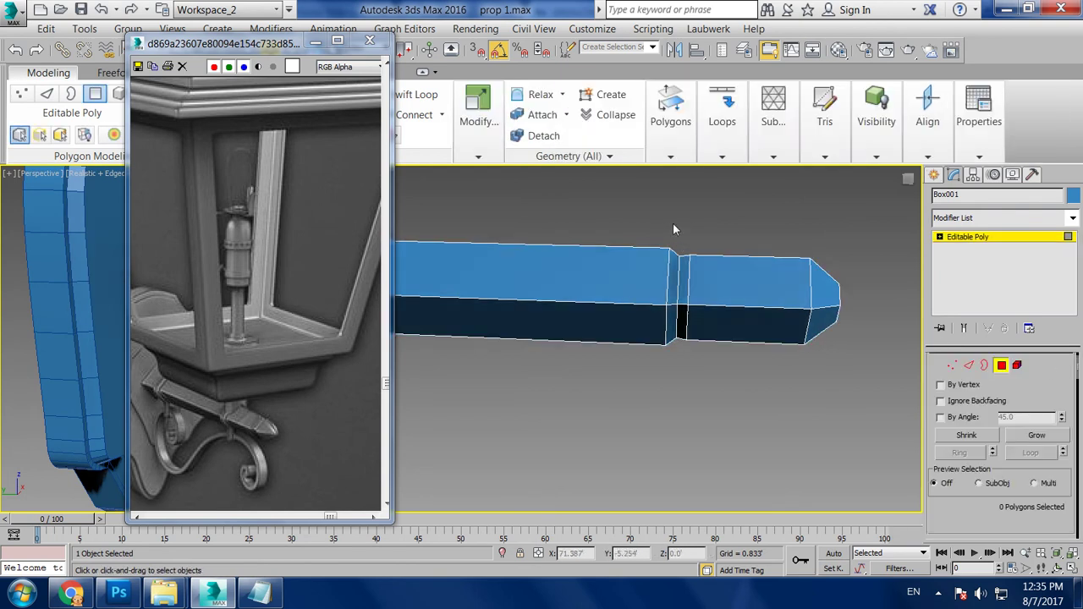
left_click_drag(684, 386, 685, 386)
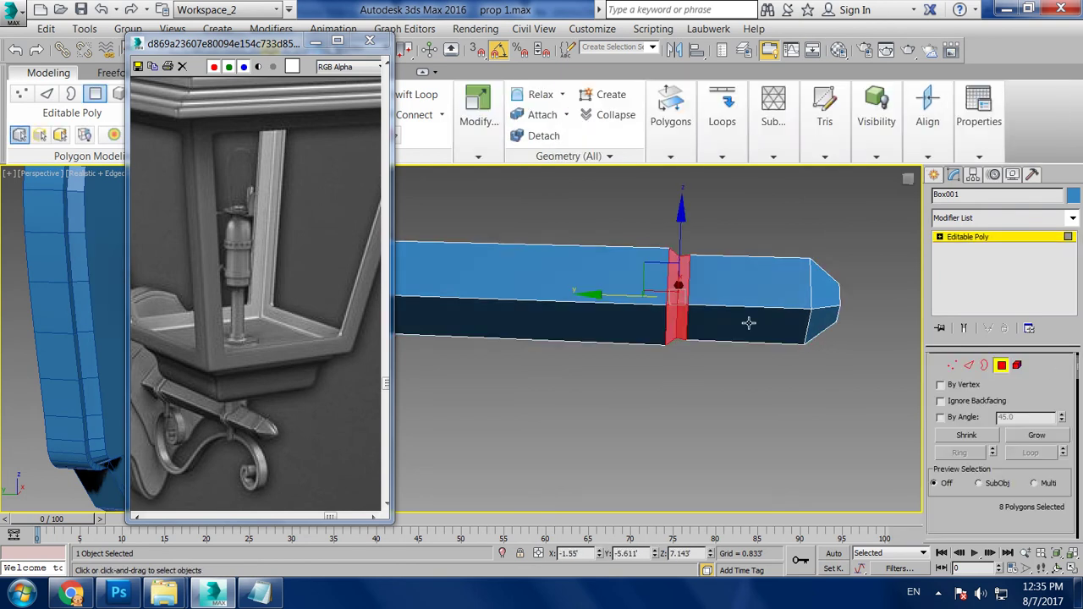
scroll(962, 450, "down", 2)
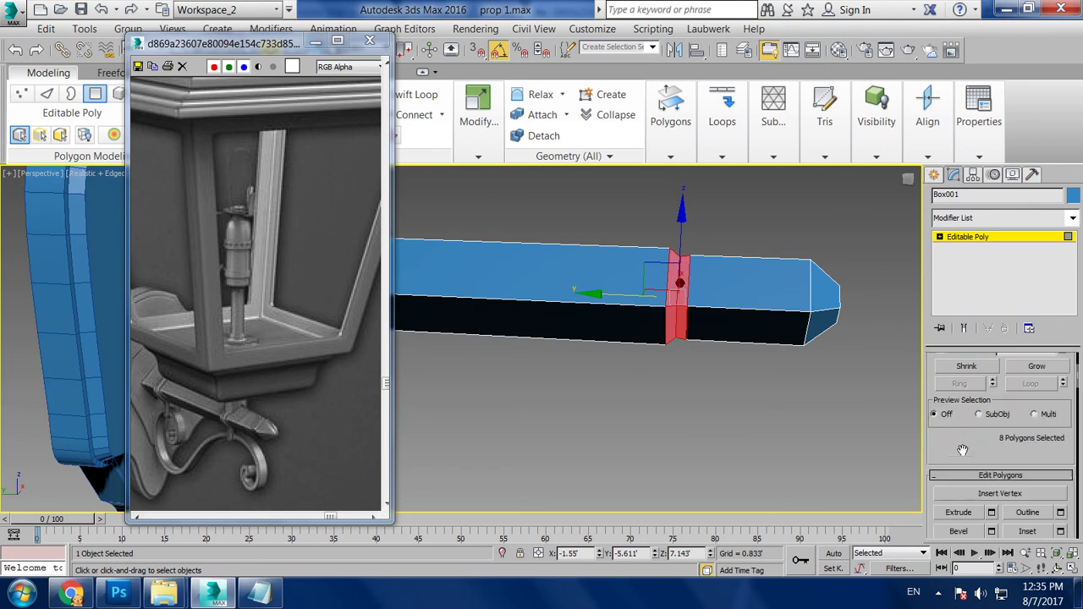
left_click(991, 513)
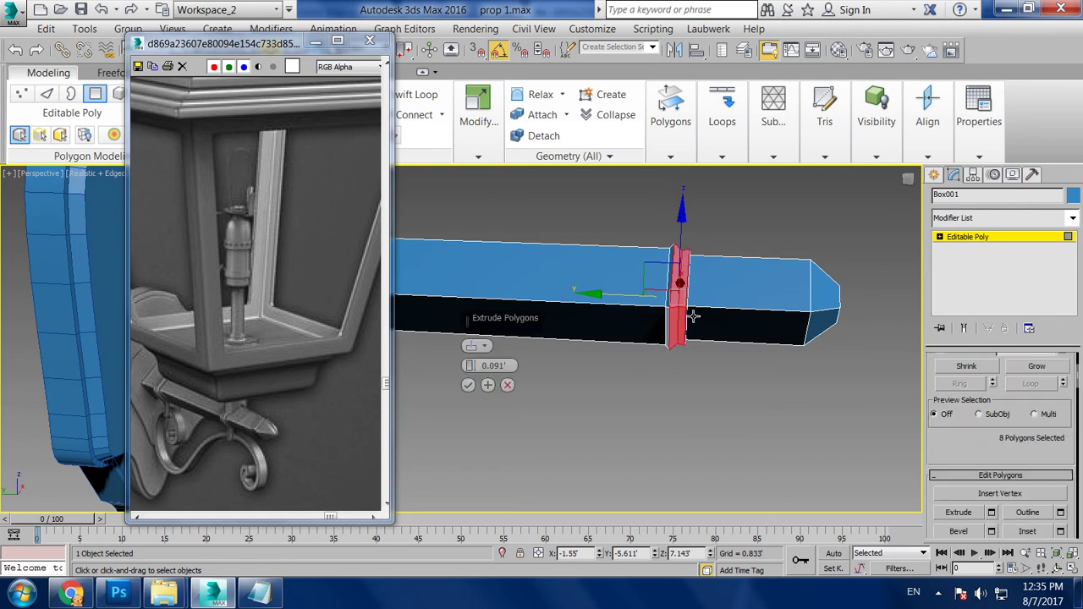
middle_click_drag(700, 315, 635, 329, "alt")
left_click(468, 385)
middle_click_drag(468, 382, 798, 329, "alt")
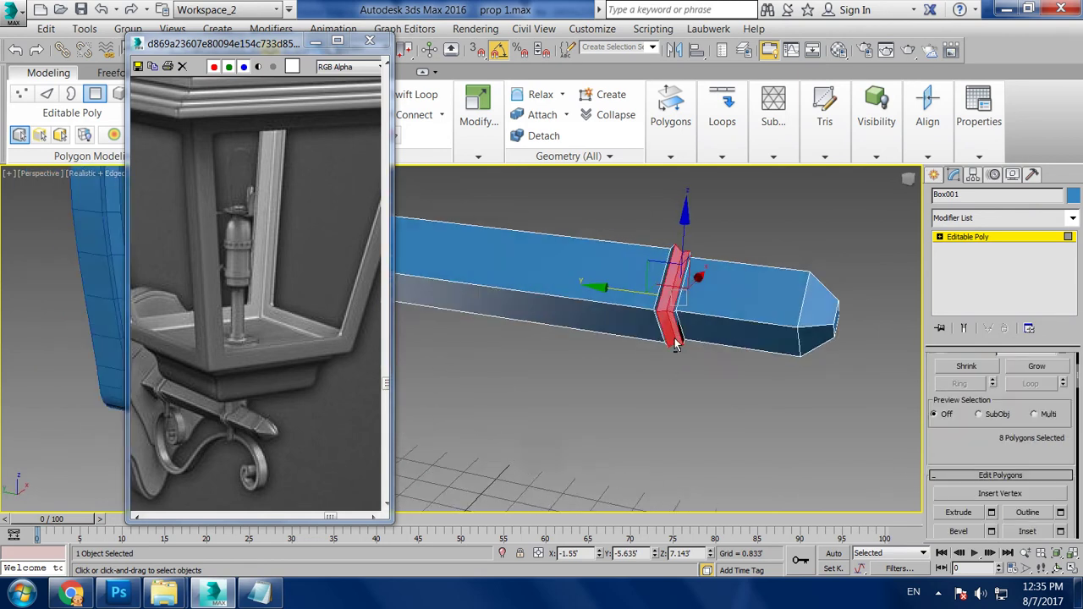
Select polygons on the collar band
left_click(786, 197)
mouse_move(786, 197)
middle_mouse_down("alt")
mouse_move(678, 260)
mouse_move(664, 297)
mouse_move(584, 372)
mouse_move(440, 461)
middle_mouse_up("alt")
left_click(438, 481)
left_click(461, 489, "ctrl")
mouse_move(461, 489)
middle_mouse_down("alt")
mouse_move(600, 455)
mouse_move(621, 327)
mouse_move(581, 362)
mouse_move(624, 356)
mouse_move(561, 301)
mouse_move(646, 256)
mouse_move(641, 245)
middle_mouse_up("alt")
scroll(600, 455, "up", 5)
left_click(559, 303, "shift")
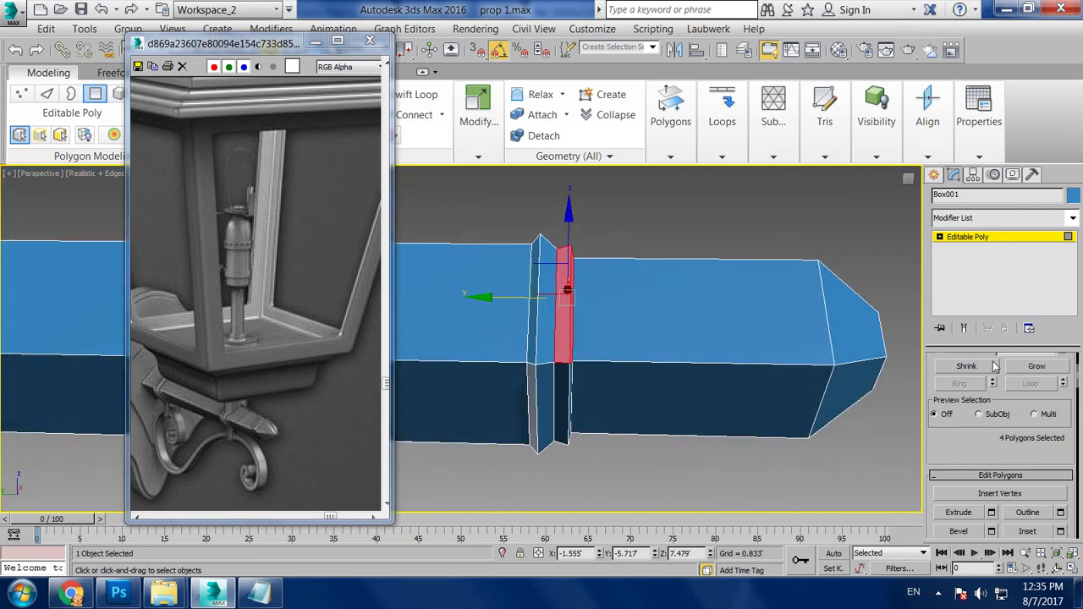
left_click(991, 512)
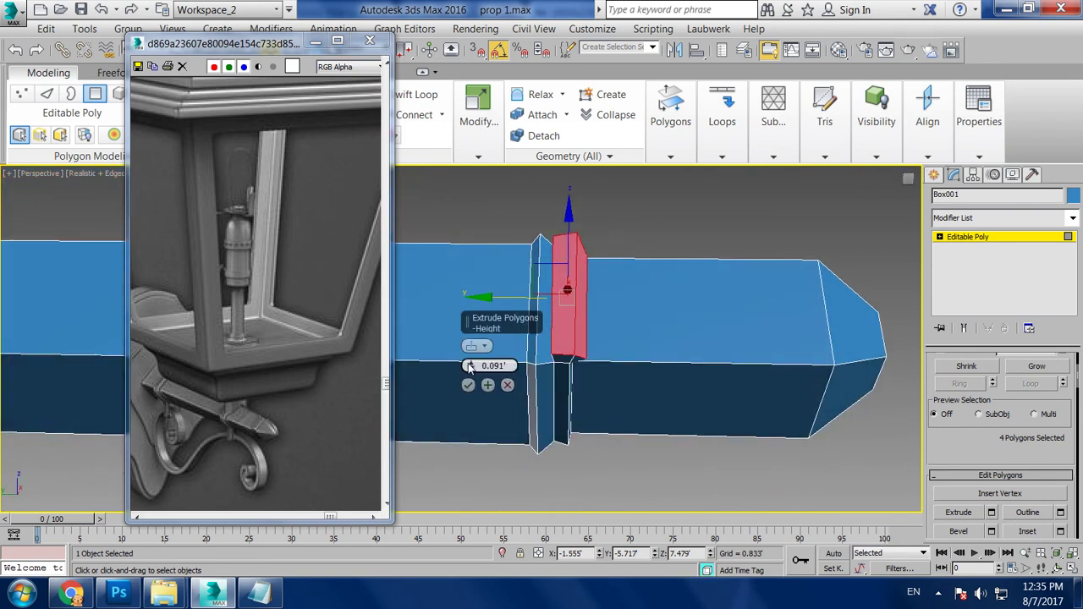
left_click(508, 385)
Extrude the two top collar polygons upward 0.213' into a thin fin
mouse_move(593, 317)
middle_mouse_down("alt")
mouse_move(559, 300)
mouse_move(584, 279)
mouse_move(709, 282)
middle_mouse_up("alt")
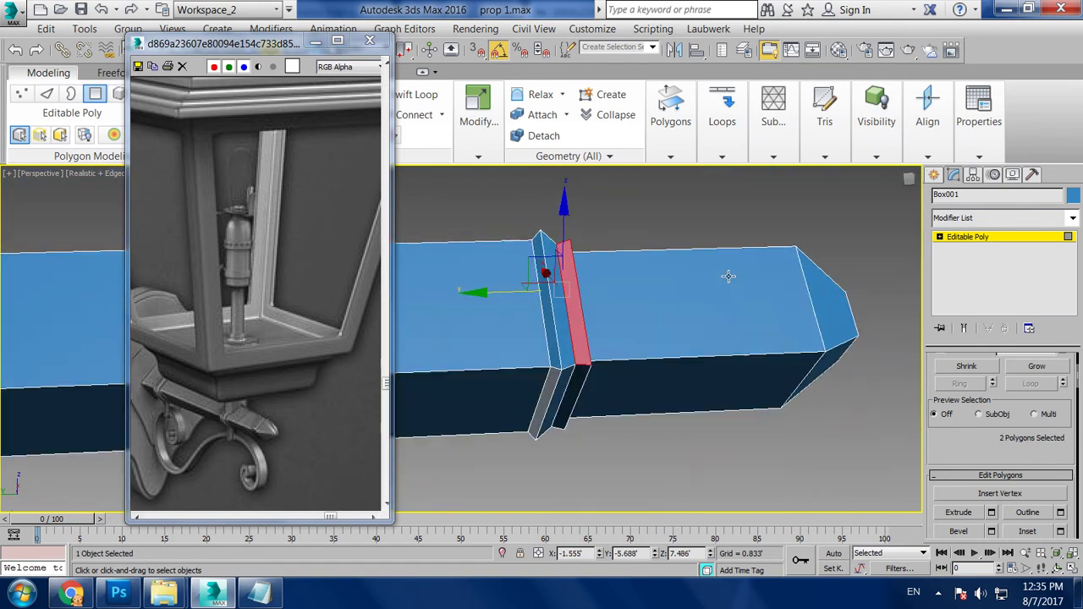
left_click(992, 513)
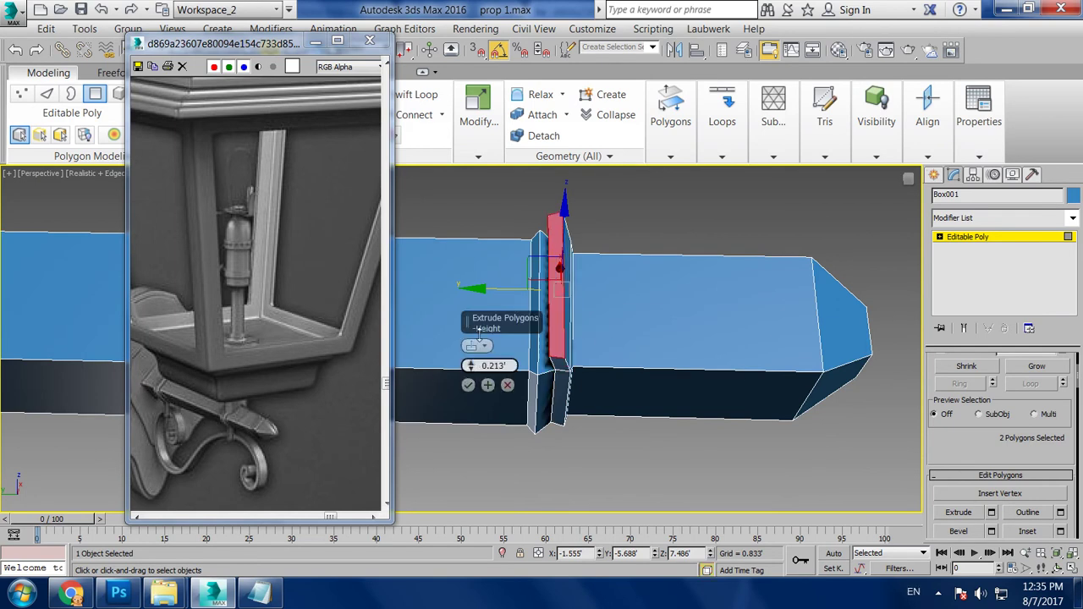
left_click(470, 384)
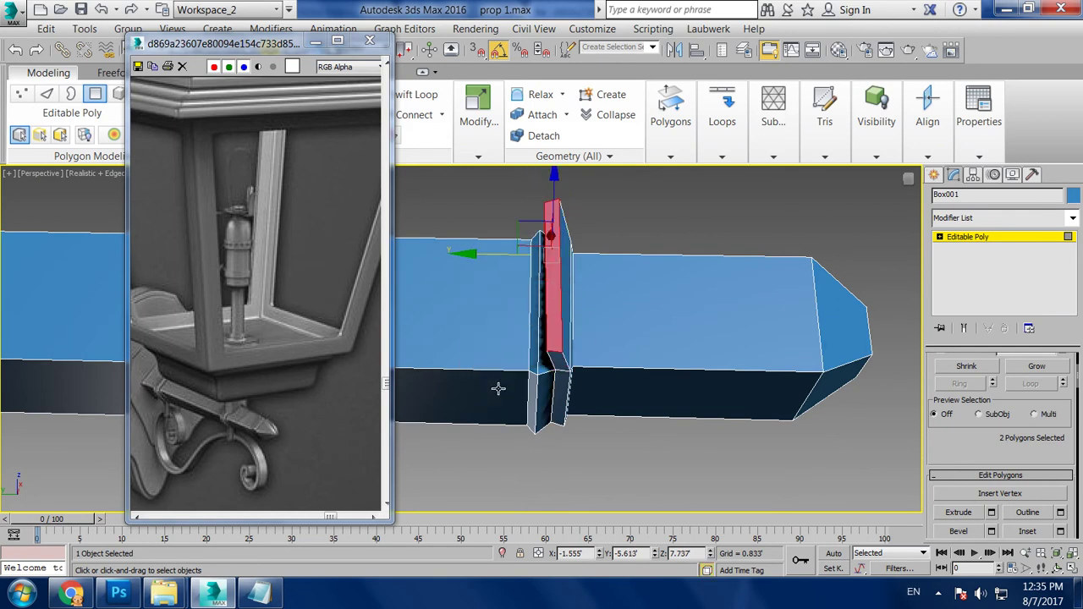
key("alt+w")
key("alt+w")
key("alt+w")
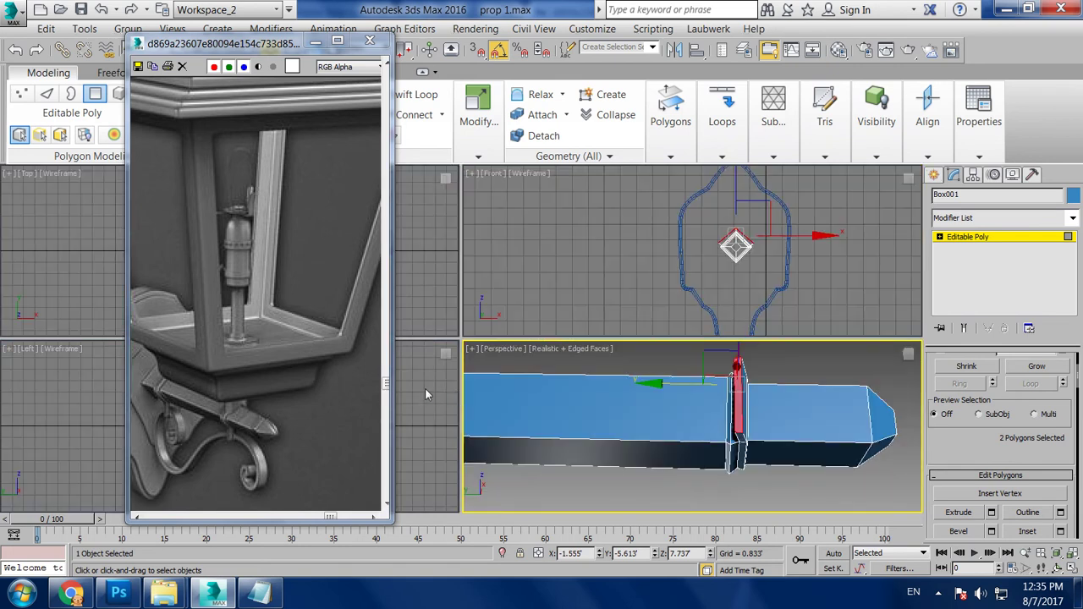
Shift the raised tab along the arm in the side view
right_click(432, 397)
key("alt+w")
scroll(592, 321, "down", 5)
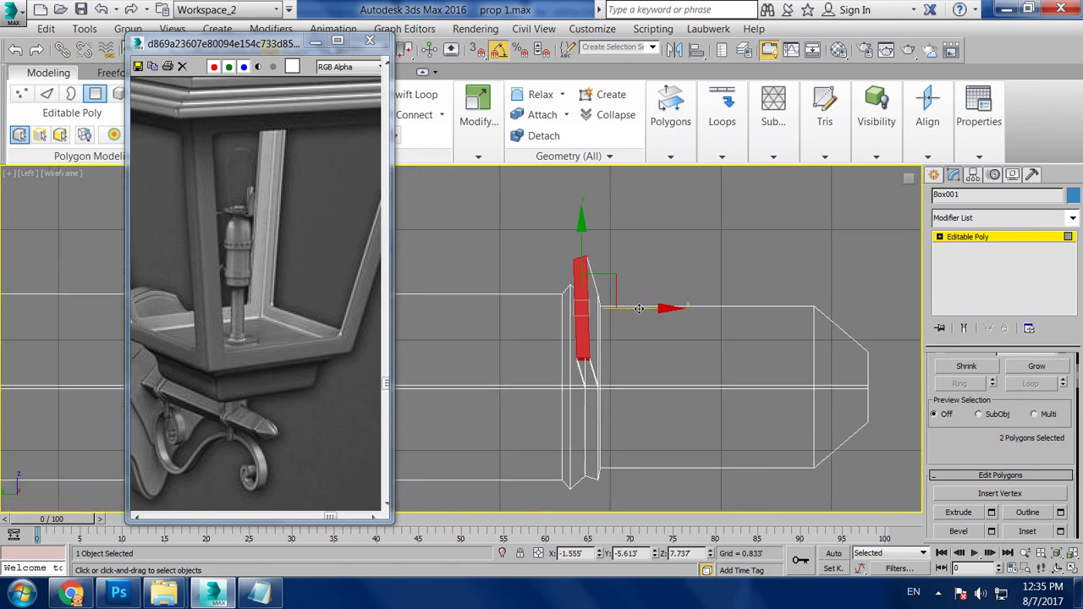
left_click_drag(638, 308, 728, 328)
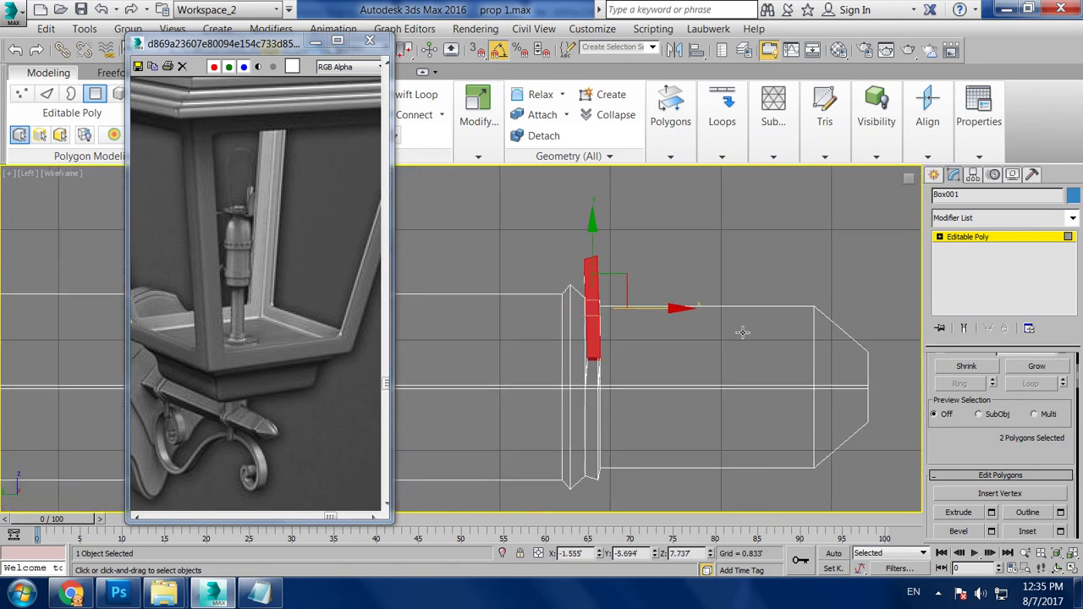
key("alt+w")
right_click(720, 381)
key("alt+w")
mouse_move(719, 381)
middle_mouse_down("alt")
mouse_move(695, 336)
mouse_move(703, 327)
middle_mouse_up("alt")
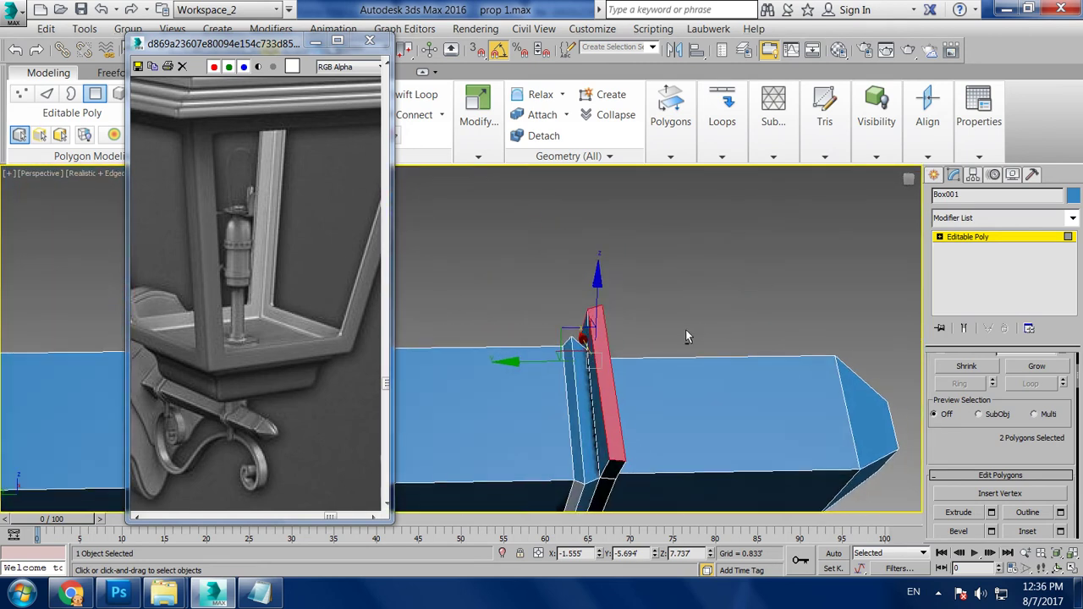
Rotate the tab's two top vertices so its top edge sits level
key("alt+w")
right_click(473, 330)
key("alt+w")
key("alt+w")
right_click(435, 381)
key("alt+w")
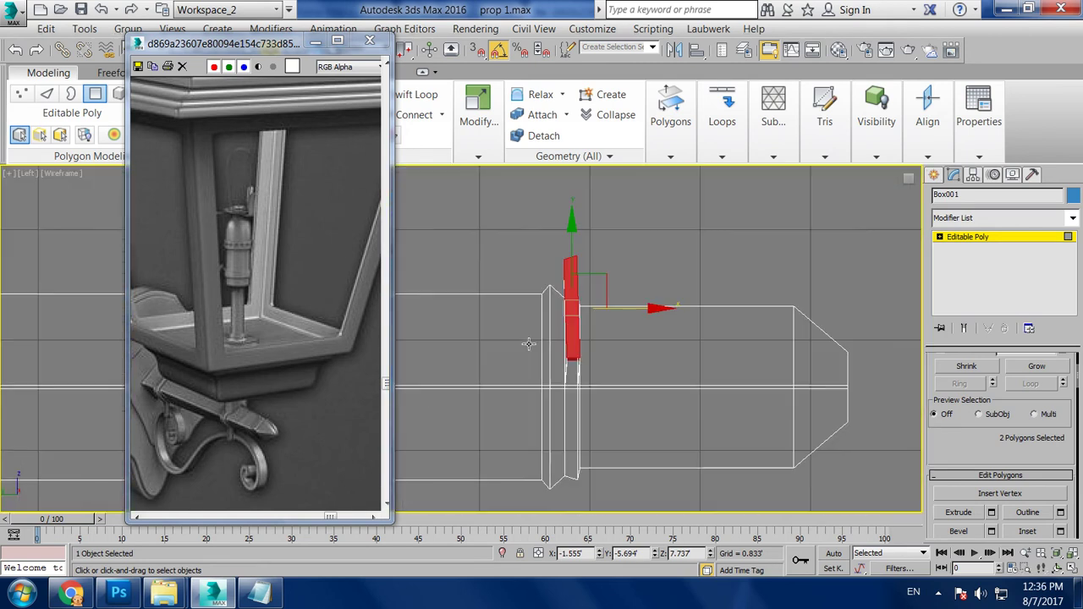
middle_click_drag(521, 346, 586, 368)
key("1")
left_click_drag(615, 264, 708, 299)
key("e")
left_click_drag(641, 213, 647, 254)
key("r")
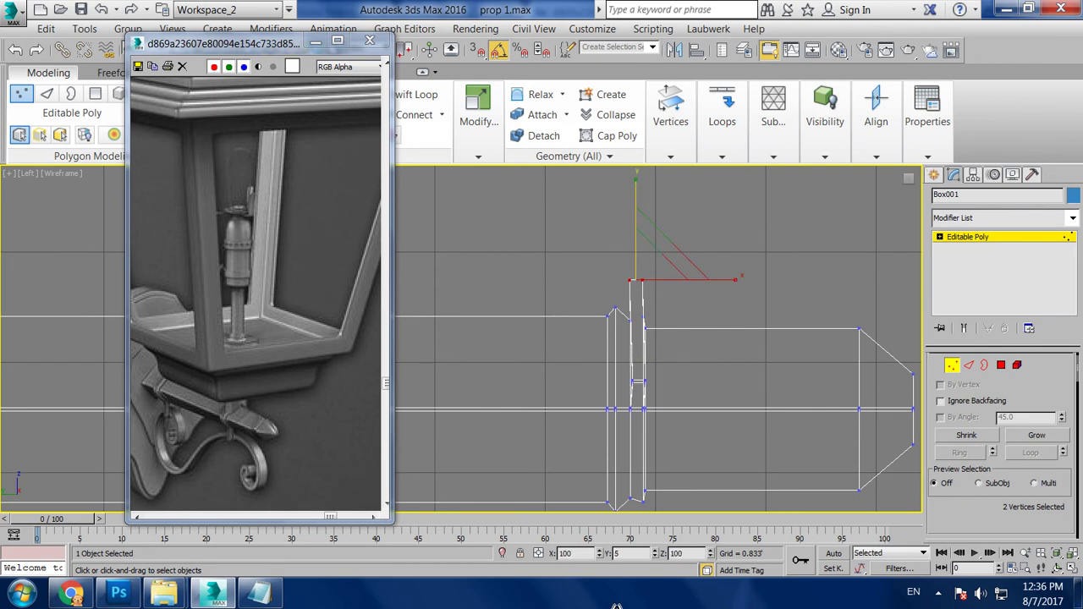
key("w")
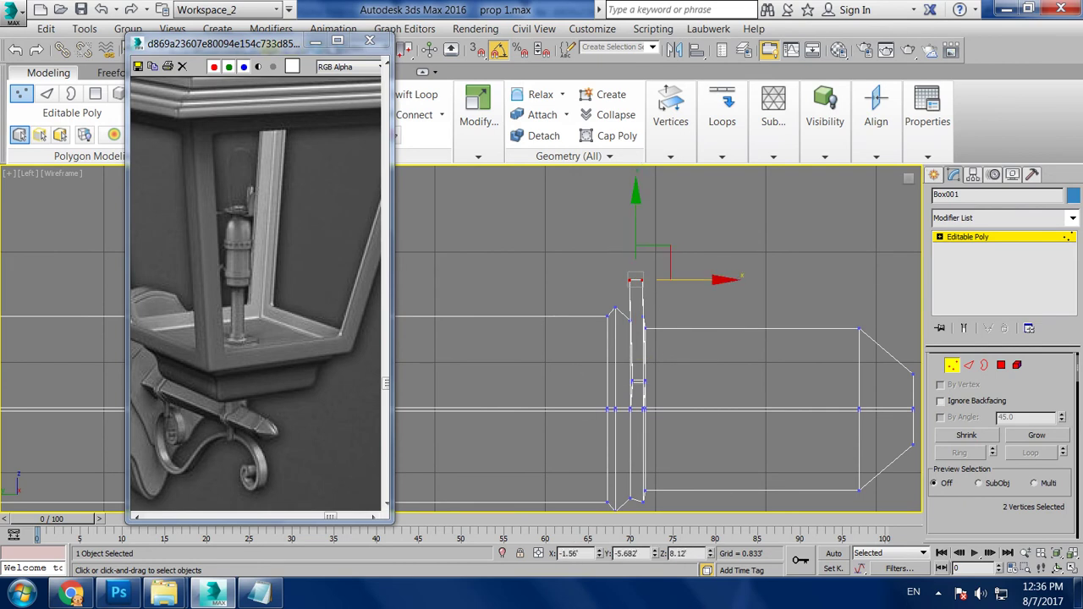
Raise the tab's top ridge vertices to flatten its top
key("alt+w")
right_click(664, 377)
key("alt+w")
mouse_move(658, 375)
middle_mouse_down("alt")
mouse_move(664, 358)
mouse_move(512, 413)
mouse_move(612, 393)
mouse_move(587, 394)
mouse_move(706, 402)
middle_mouse_up("alt")
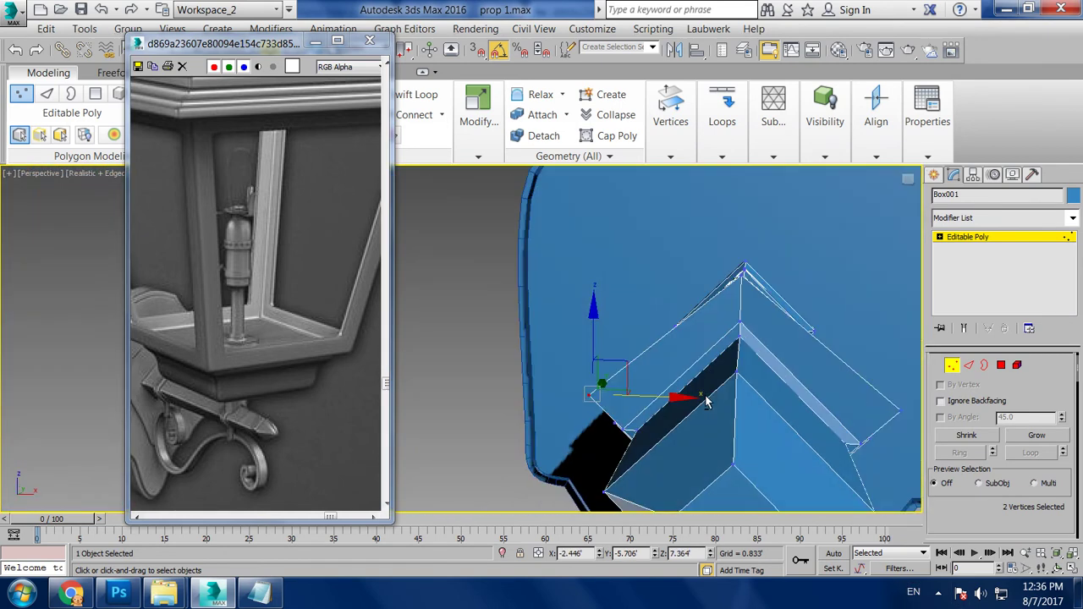
left_click(744, 269)
left_click(754, 254, "ctrl")
mouse_move(755, 254)
left_mouse_down()
mouse_move(741, 212)
mouse_move(748, 201)
left_mouse_up()
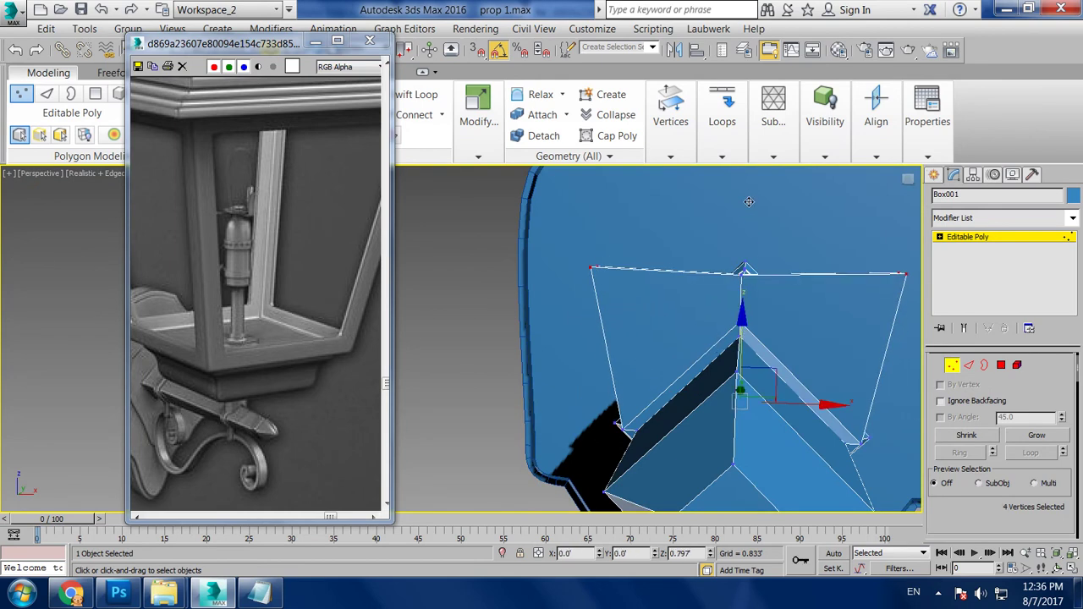
Nudge the tab's left top corner vertex outward
mouse_move(544, 246)
left_mouse_down()
mouse_move(645, 277)
mouse_move(677, 269)
left_mouse_up()
key("alt+w")
key("alt+w")
key("alt+w")
scroll(711, 243, "up", 1)
key("alt+w")
scroll(711, 254, "up", 2)
scroll(687, 299, "up", 2)
scroll(746, 320, "up", 2)
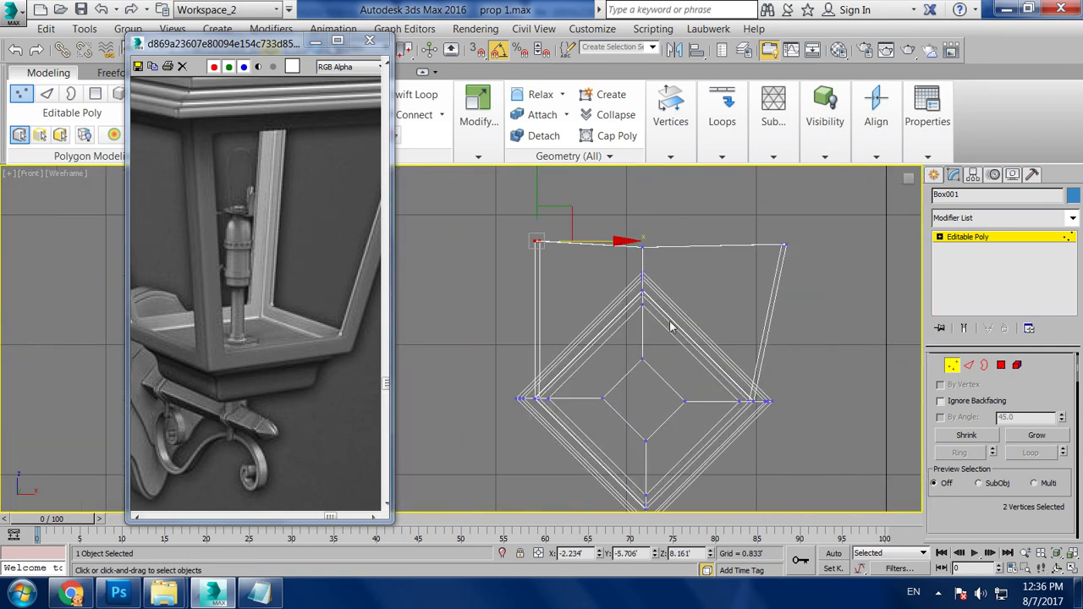
left_click_drag(618, 245, 612, 240)
Scale the tab's top row of vertices wider and shift it slightly right
left_click_drag(746, 233, 846, 254)
key("r")
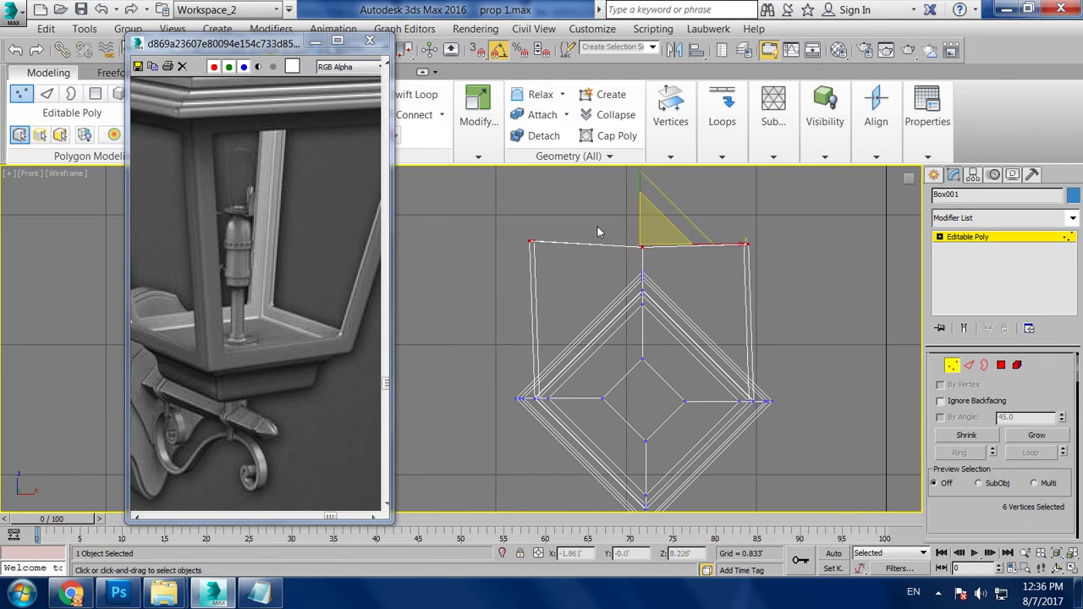
left_click_drag(642, 174, 658, 252)
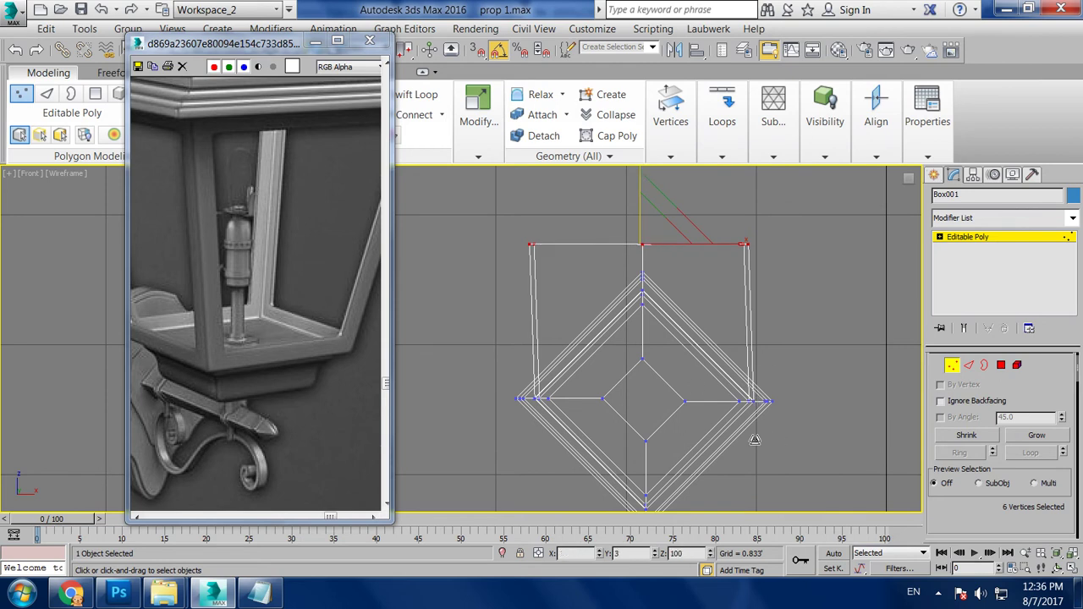
key("w")
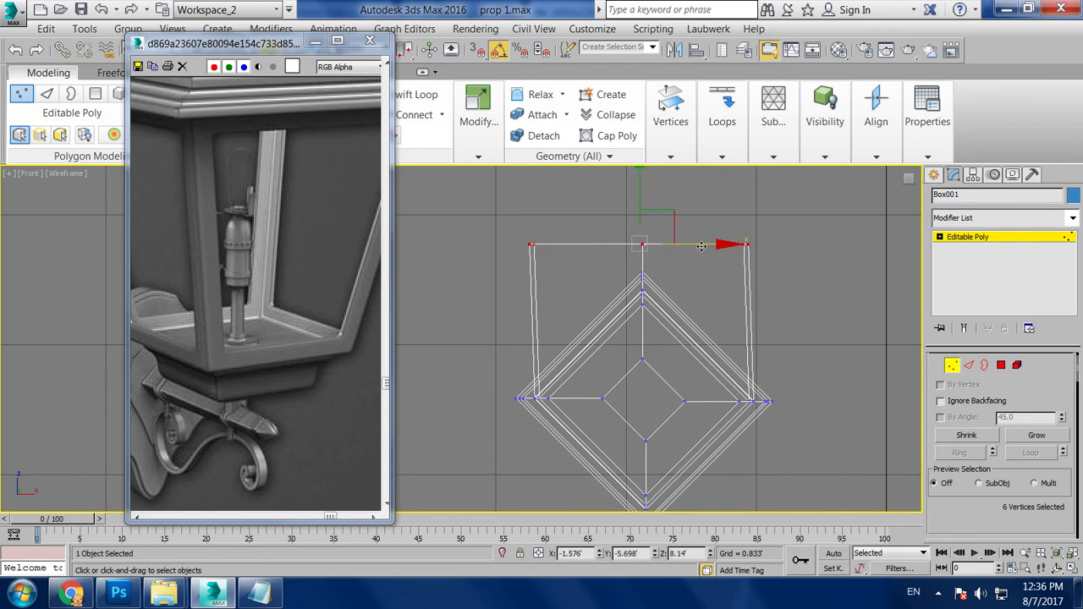
left_click_drag(704, 242, 720, 272)
left_click_drag(801, 244, 803, 245)
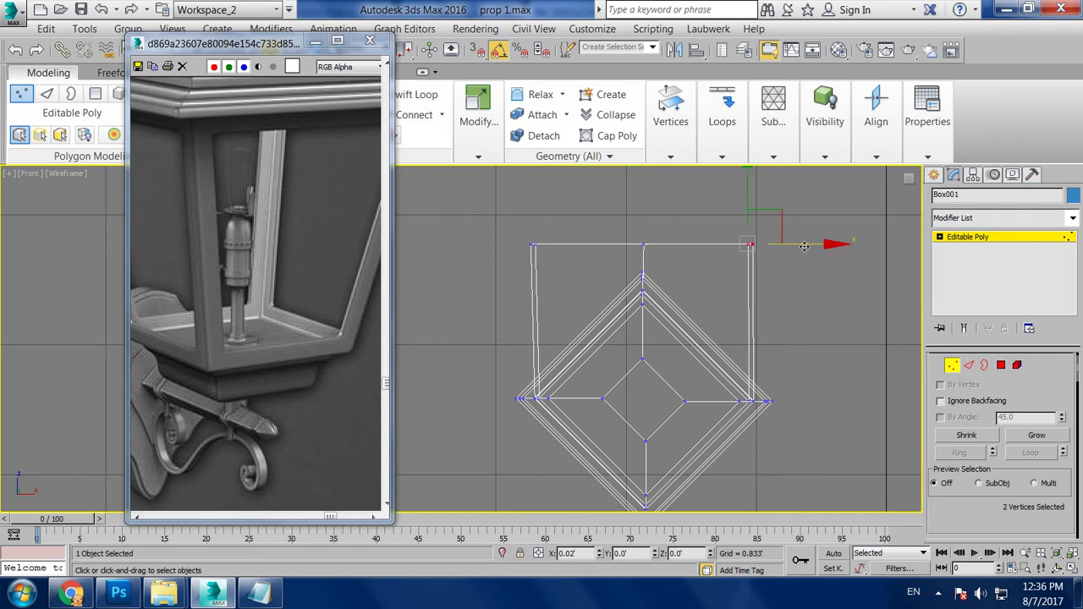
key("alt+w")
middle_click(745, 261)
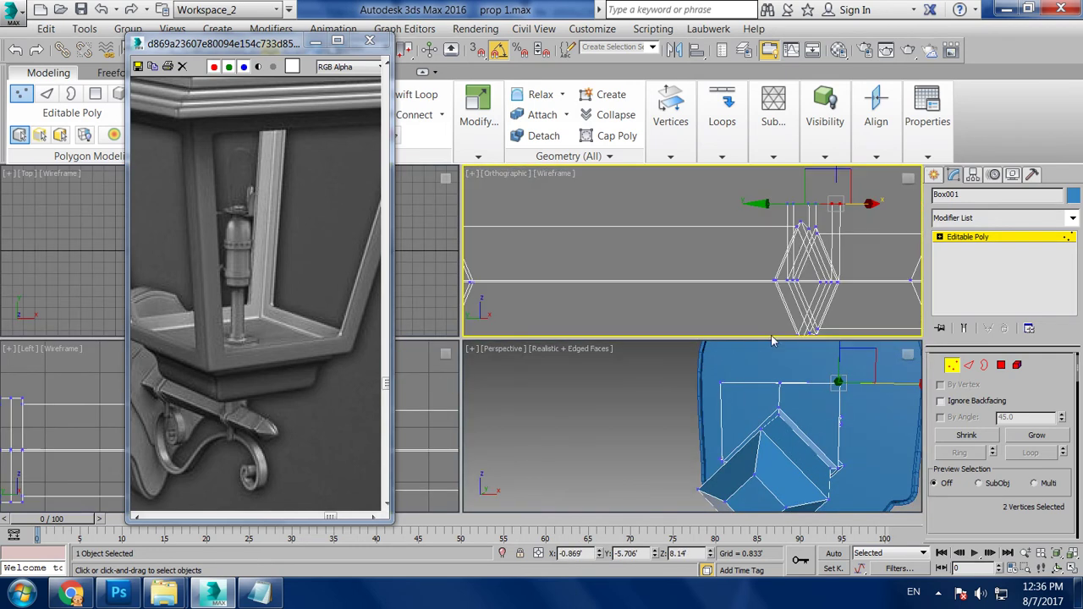
scroll(745, 262, "up", 3)
key("alt+w")
scroll(677, 338, "down", 4)
scroll(715, 339, "down", 5)
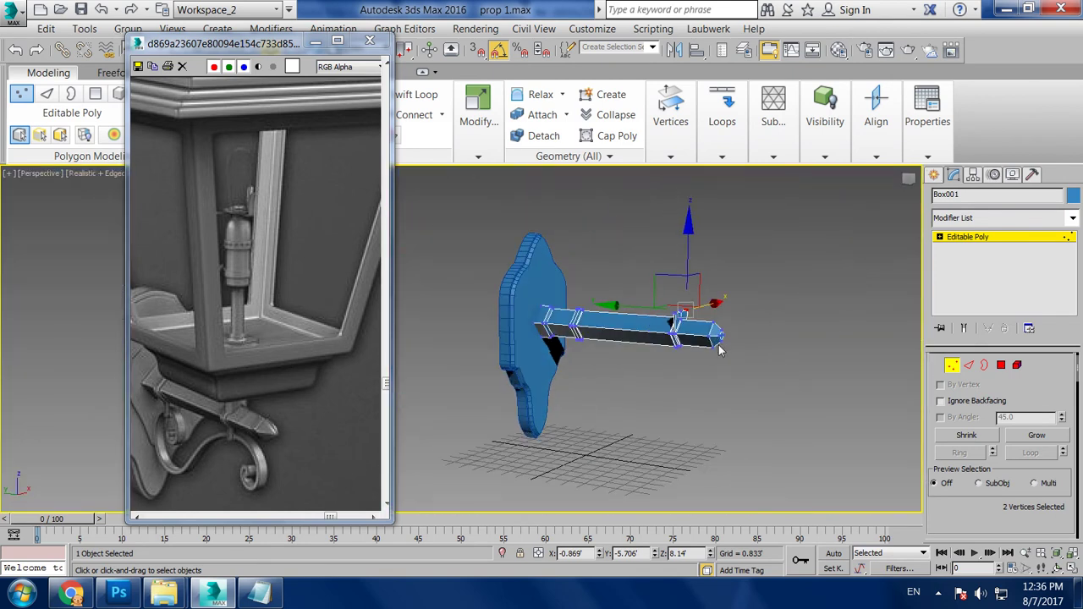
scroll(203, 253, "down", 3)
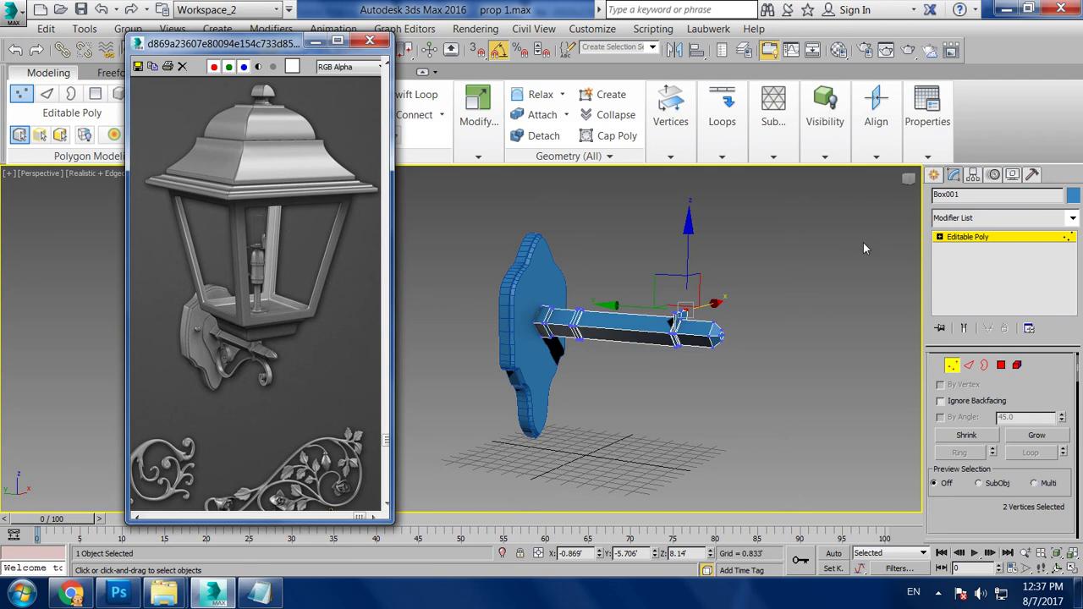
Draw a new box primitive below the arm's tip in the Perspective view
left_click(931, 175)
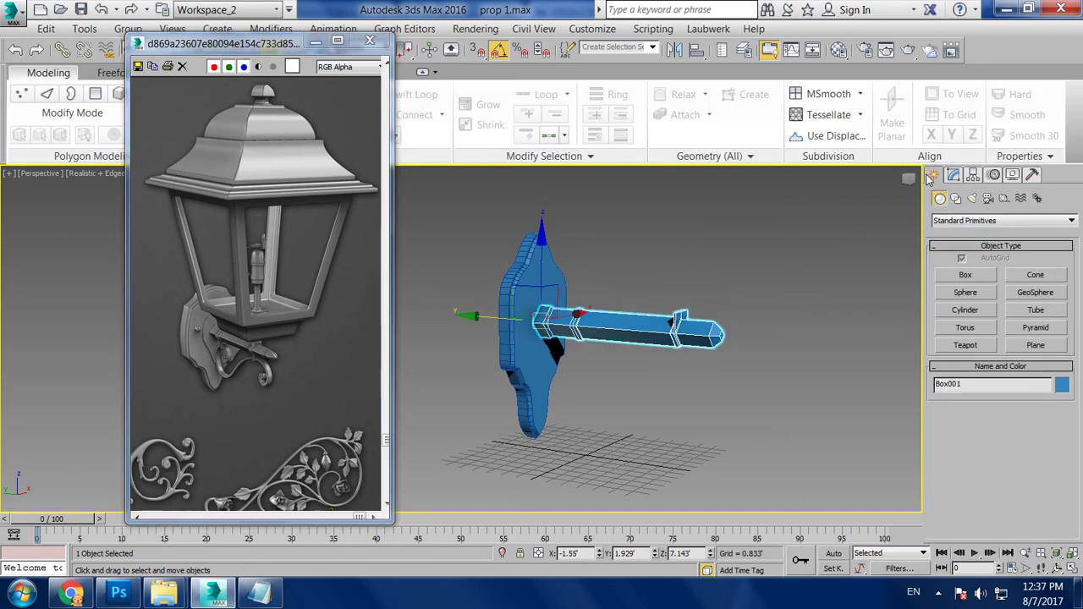
left_click(986, 274)
key("alt+w")
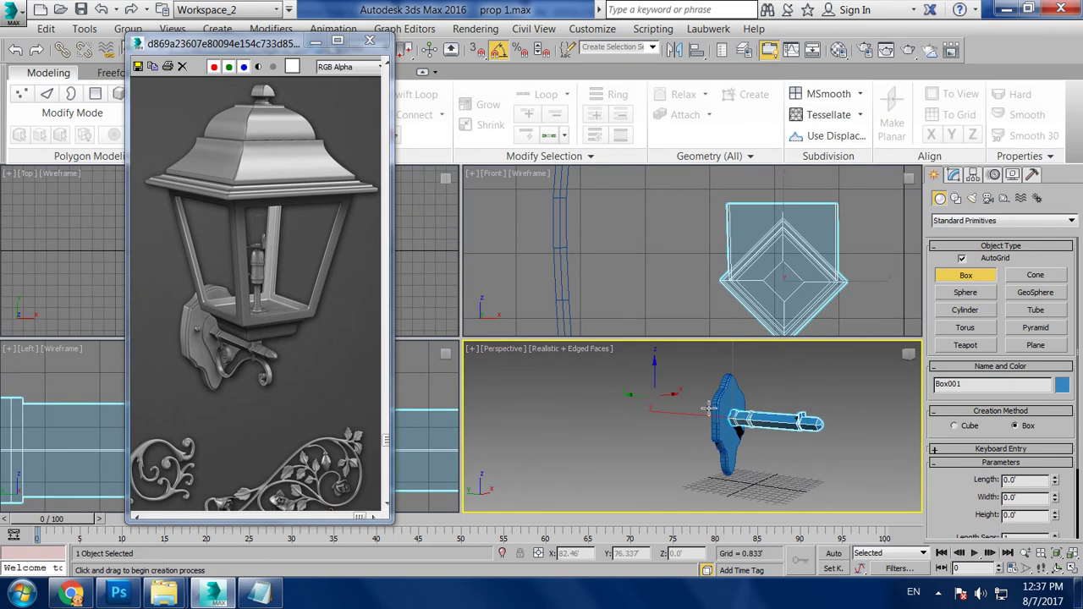
key("alt+w")
scroll(675, 391, "down", 2)
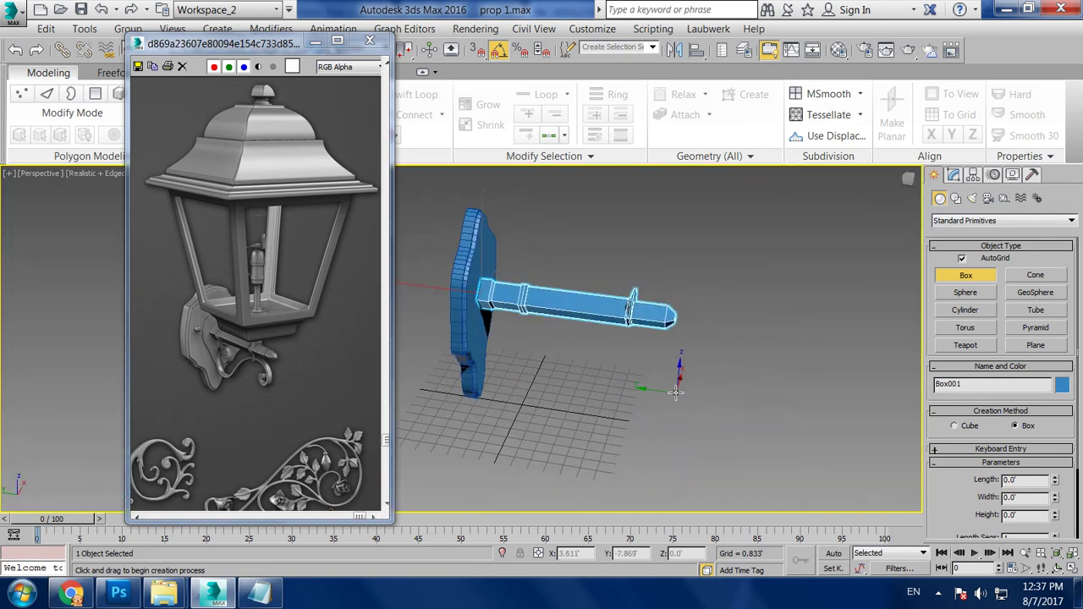
mouse_move(592, 388)
left_mouse_down()
mouse_move(626, 443)
mouse_move(667, 479)
left_mouse_up()
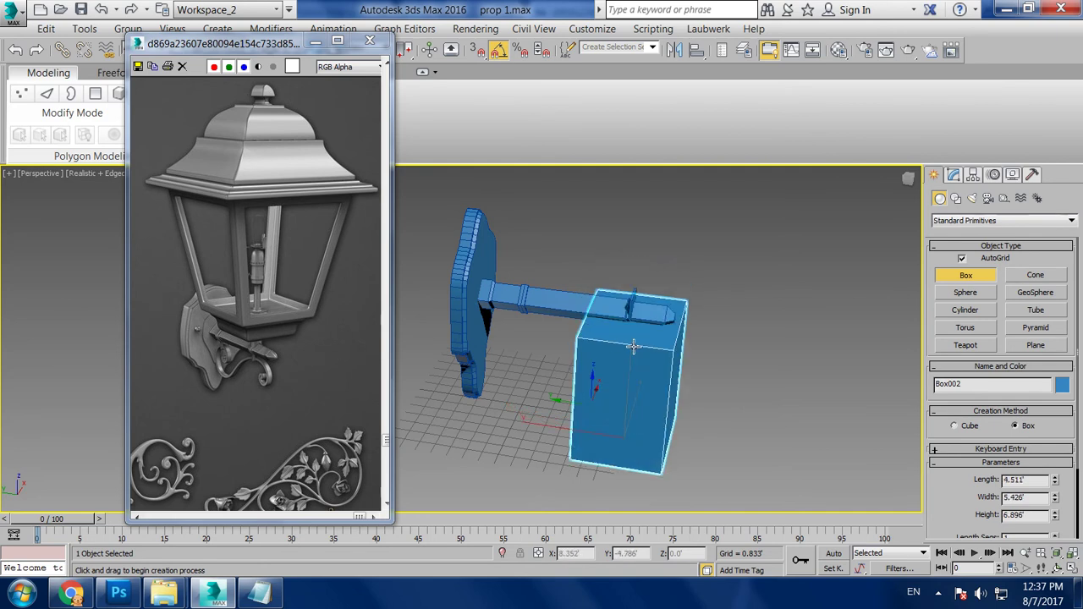
left_click(633, 347)
right_click(633, 347)
middle_click_drag(633, 347, 584, 321, "alt")
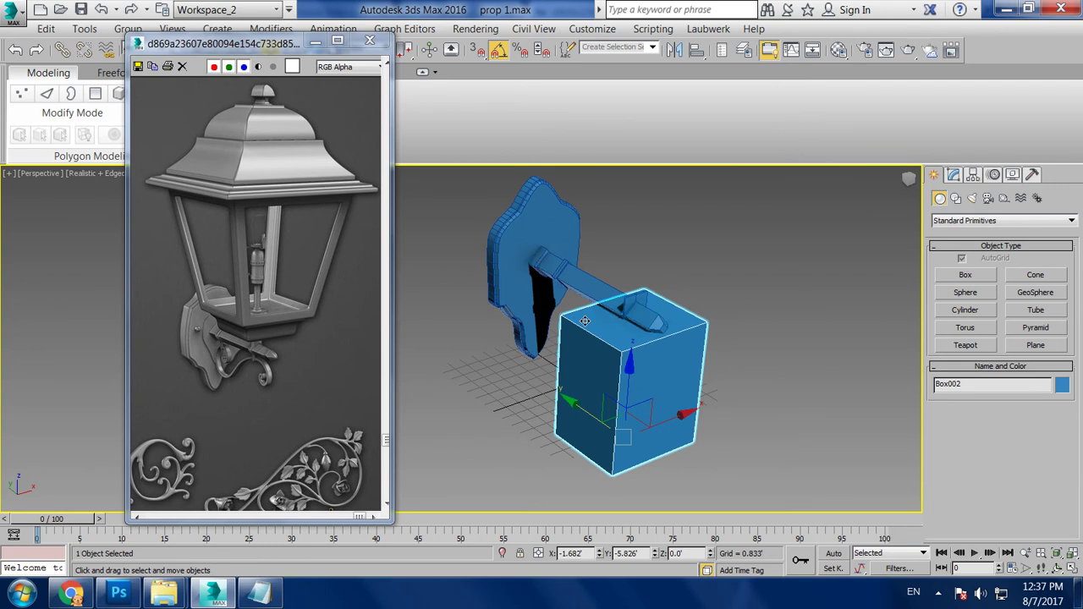
Scale the new box narrower along X in the Top view
key("alt+w")
right_click(407, 232)
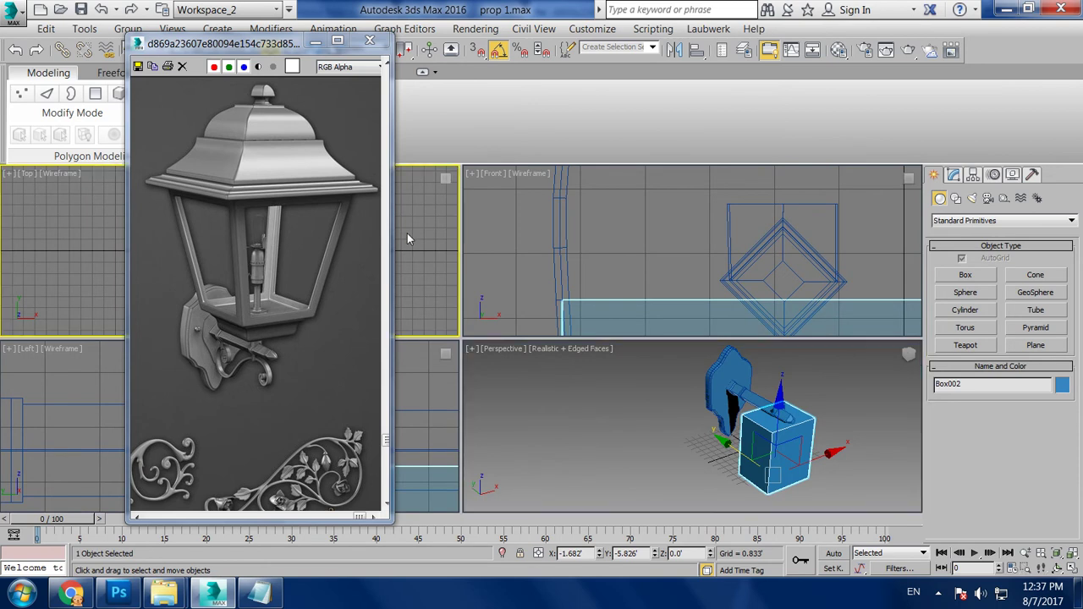
key("alt+w")
middle_click_drag(568, 230, 607, 236)
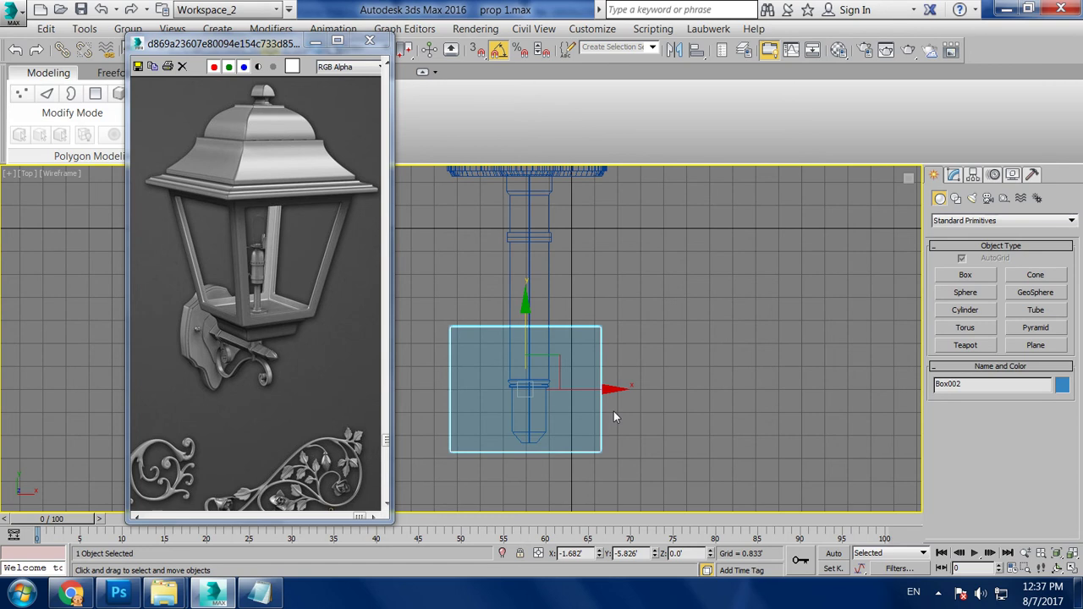
key("r")
left_click_drag(624, 388, 604, 389)
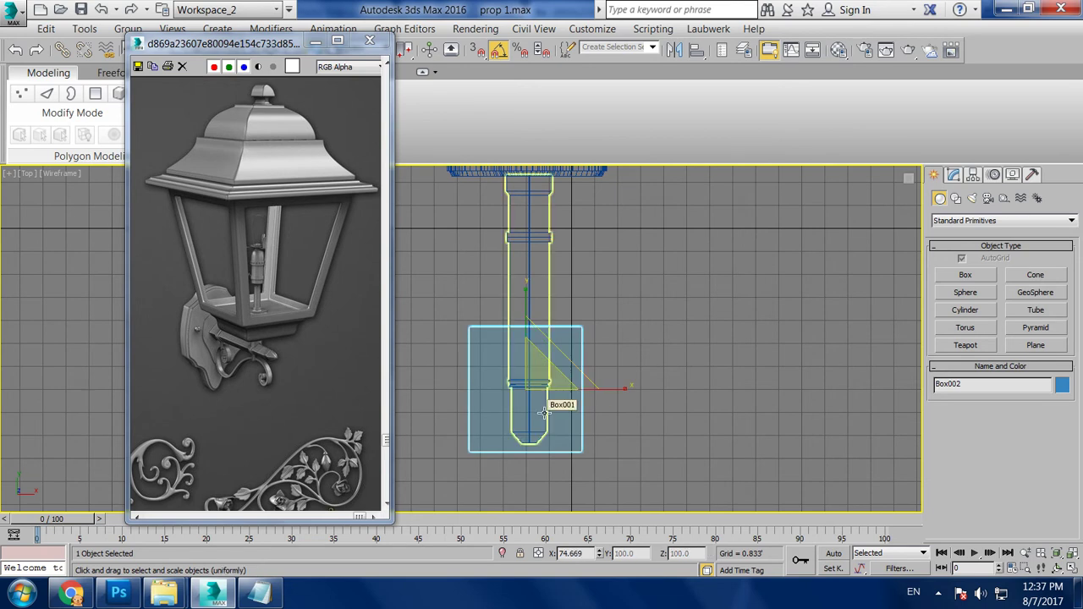
Move the box up along Z so it sits above the lamp arm
key("alt+w")
key("alt+w")
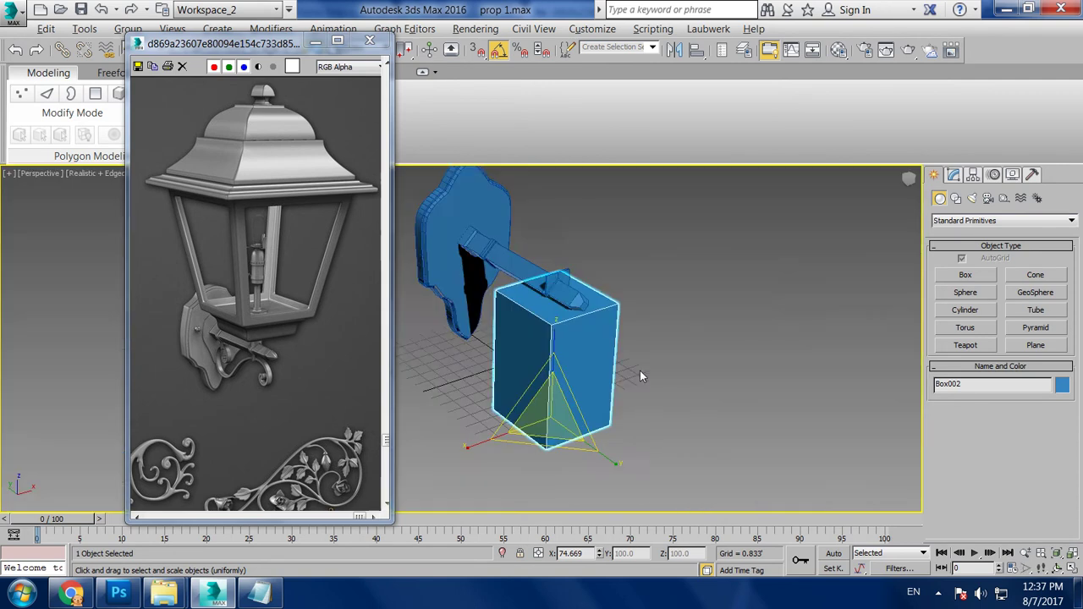
middle_click_drag(640, 371, 592, 356, "alt")
key("w")
left_click_drag(554, 345, 554, 191)
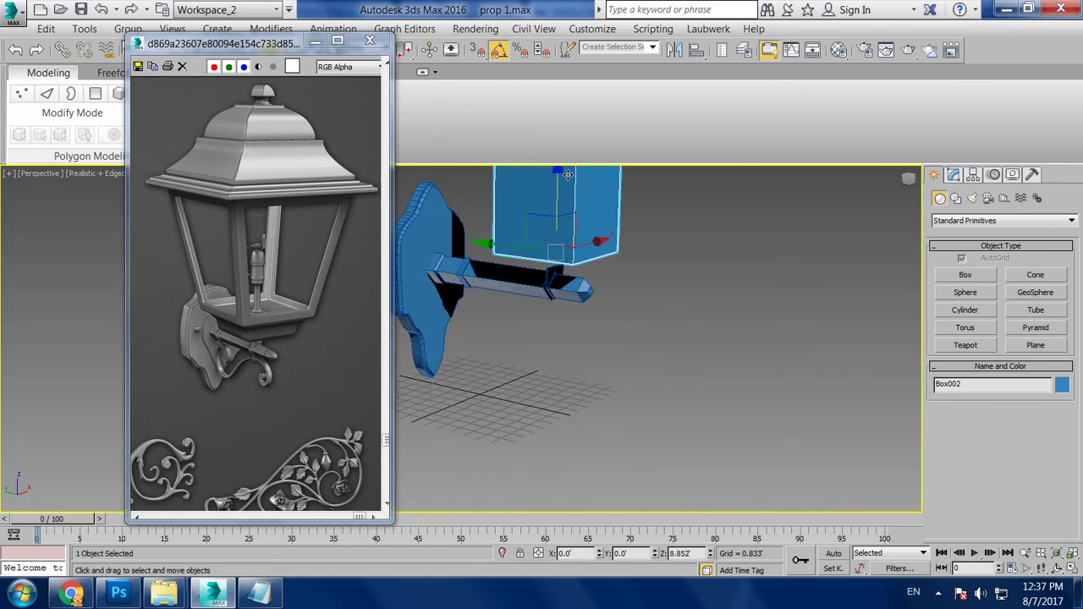
mouse_move(554, 190)
middle_mouse_down("alt")
mouse_move(676, 274)
mouse_move(601, 312)
middle_mouse_up("alt")
Shorten the lamp arm by pulling its end vertices inward
left_click(592, 347)
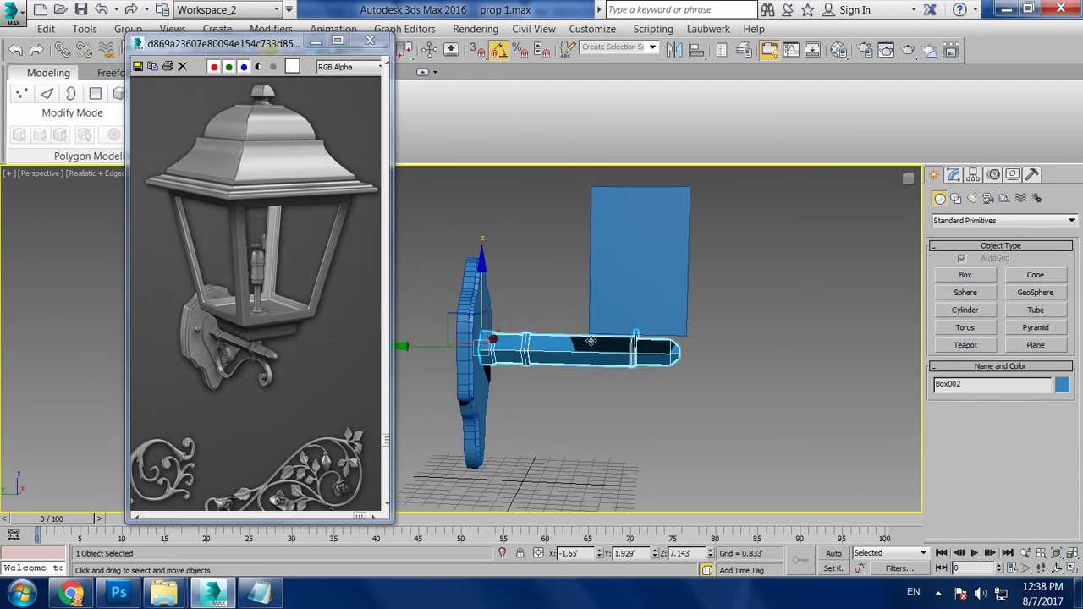
key("1")
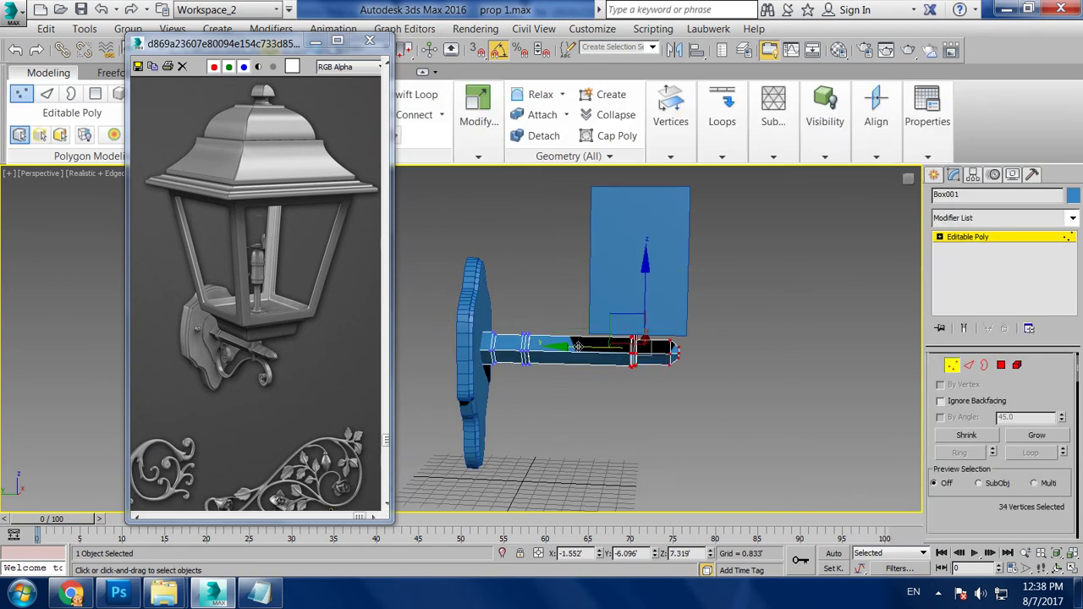
left_click_drag(632, 366, 595, 366)
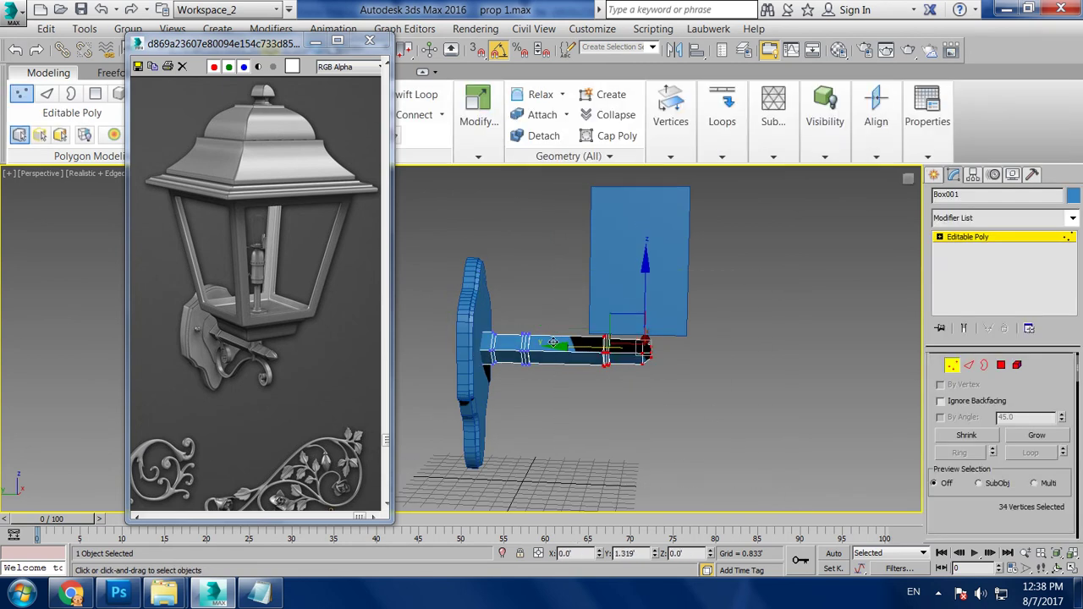
left_click(984, 242)
Slide Box002 along the arm and set its length and width to 2.797
left_click(668, 271)
left_click_drag(573, 322, 537, 320)
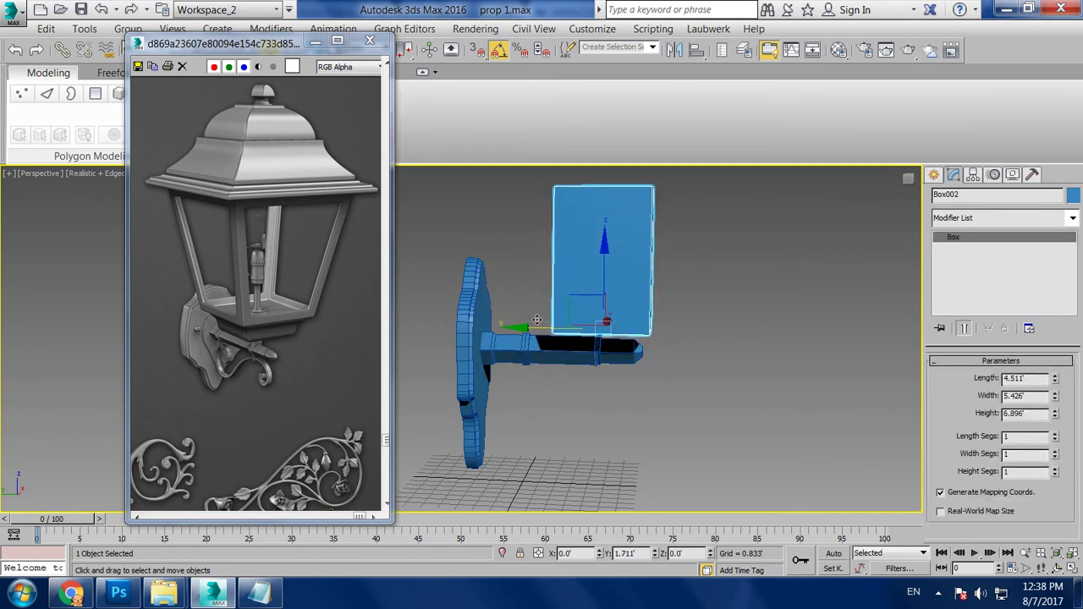
mouse_move(660, 347)
middle_mouse_down("alt")
mouse_move(690, 351)
mouse_move(668, 396)
mouse_move(691, 341)
mouse_move(834, 361)
middle_mouse_up("alt")
left_click_drag(1056, 383, 1070, 401)
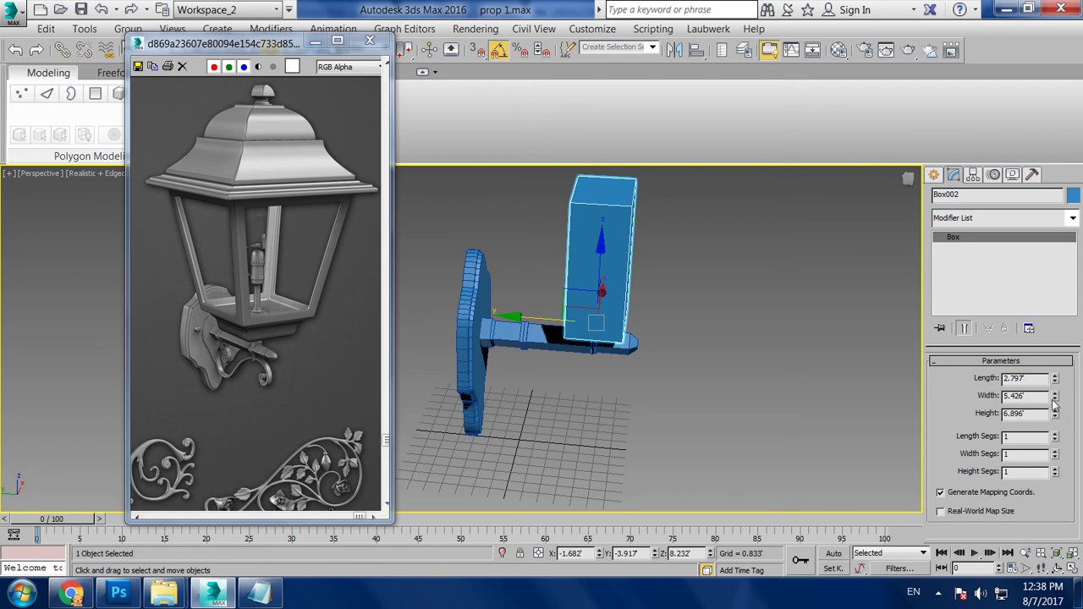
key("Tab")
type("2.")
key("Return")
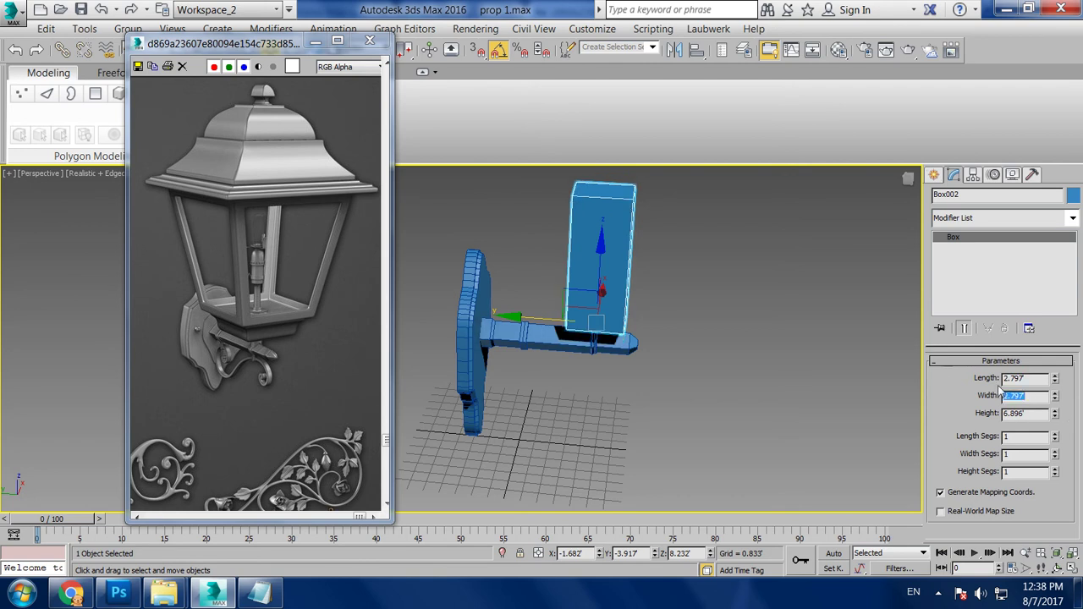
Reduce Box002's height to 1.55
left_click_drag(1055, 419, 1070, 470)
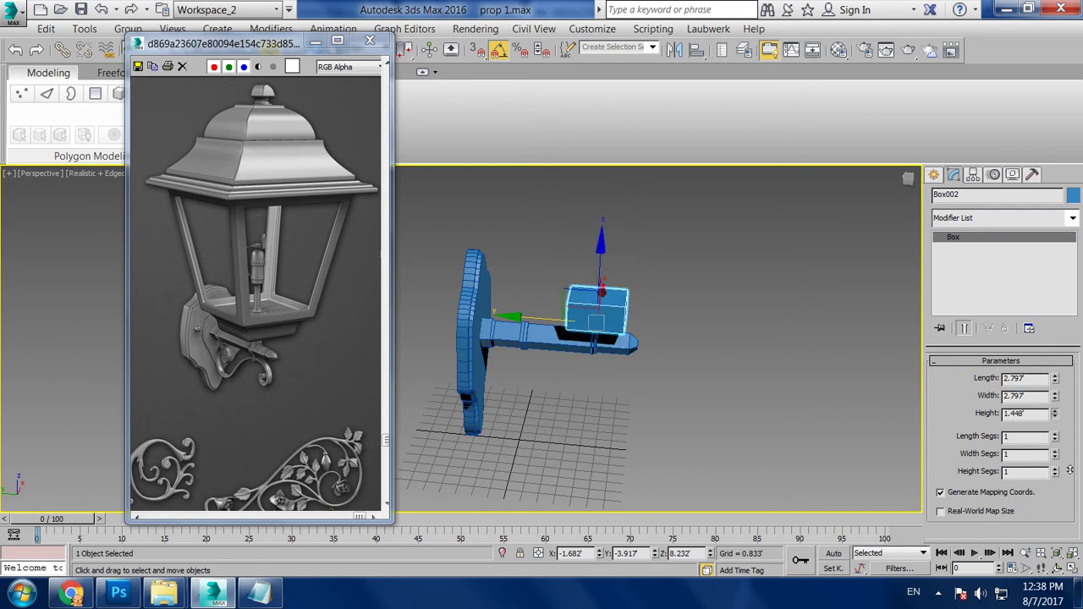
scroll(668, 343, "up", 2)
scroll(643, 332, "up", 2)
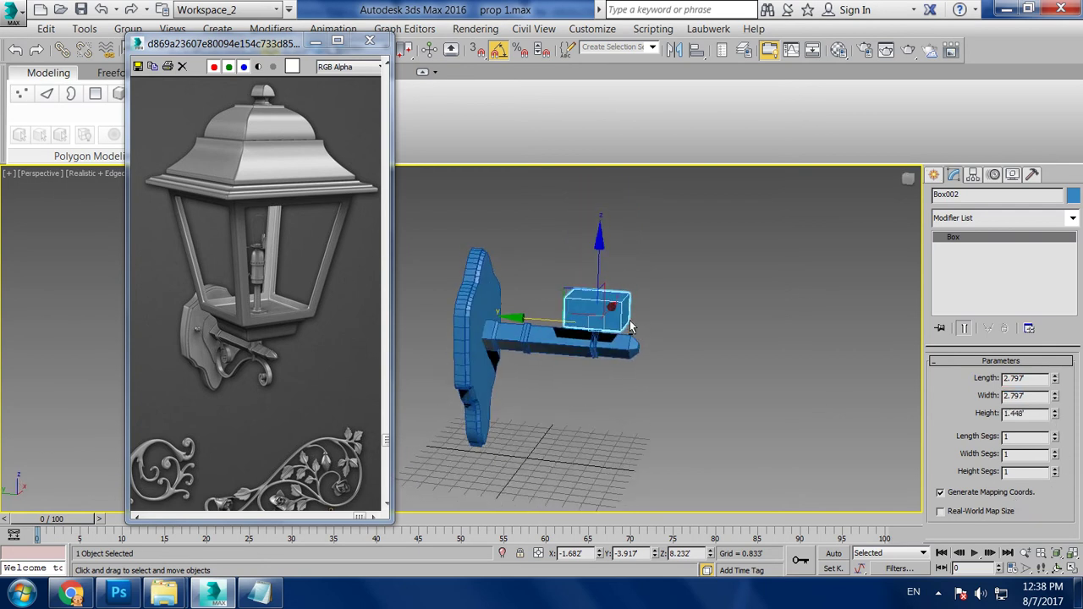
scroll(621, 321, "up", 2)
middle_click_drag(622, 322, 653, 403, "alt")
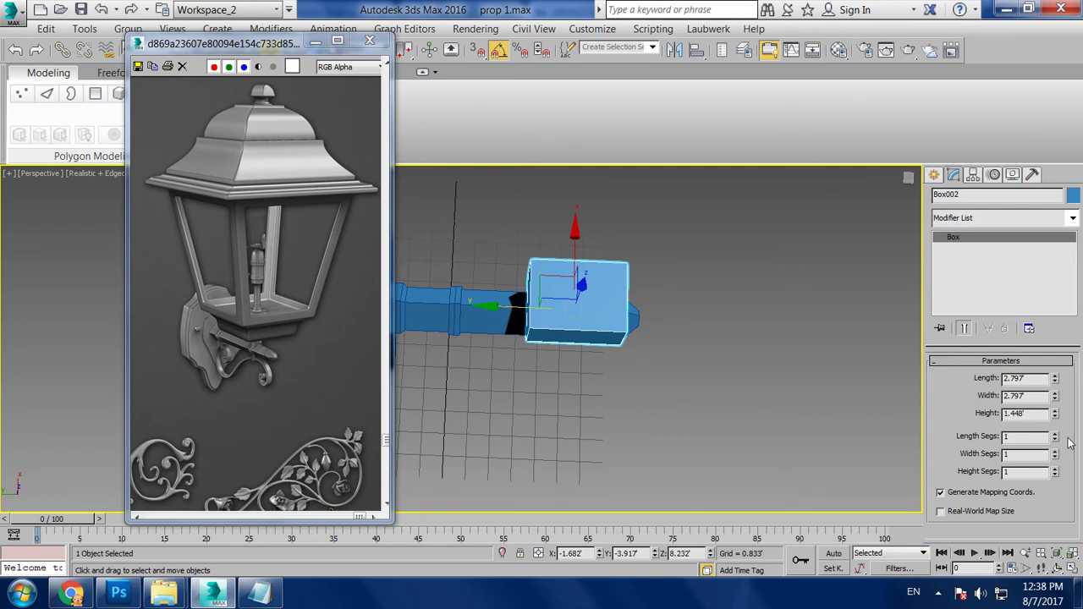
left_click_drag(1055, 416, 1058, 406)
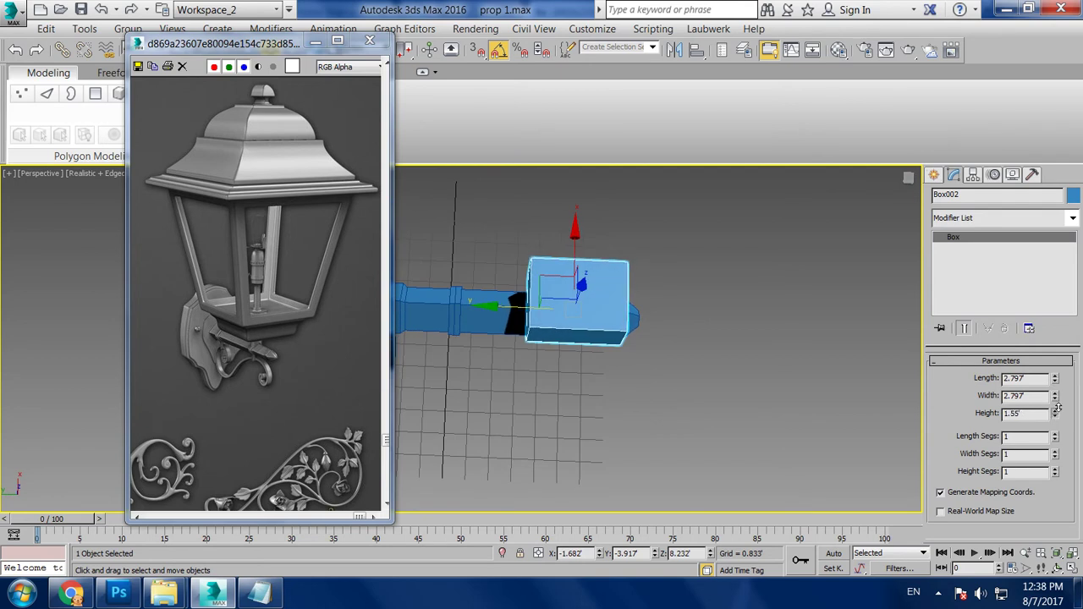
middle_click_drag(637, 231, 641, 290, "alt")
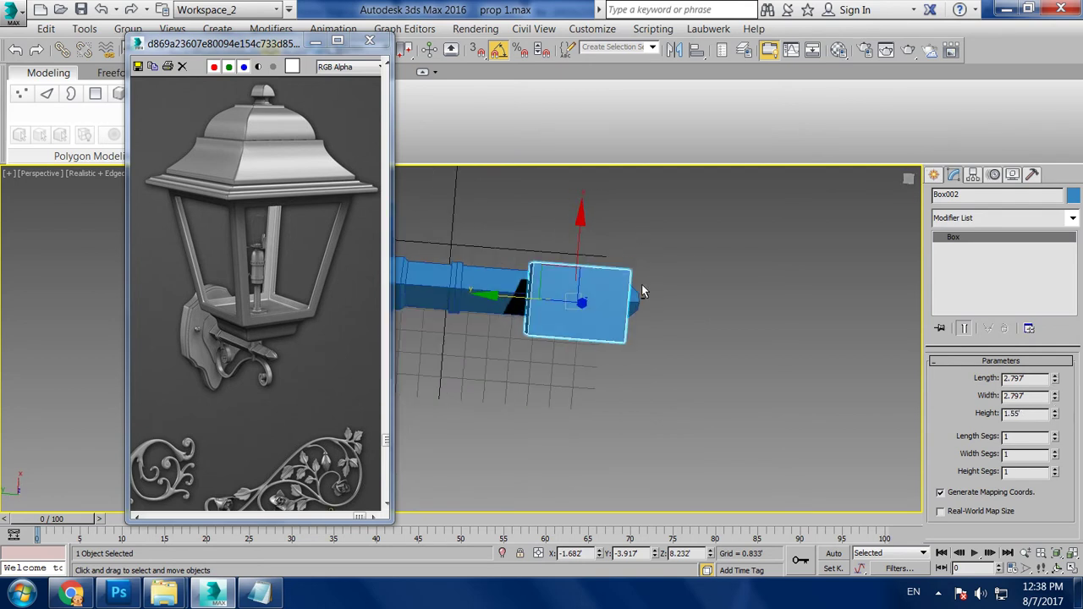
In the Top view, scale the box to about 82% along Y and nudge it along X
key("alt+w")
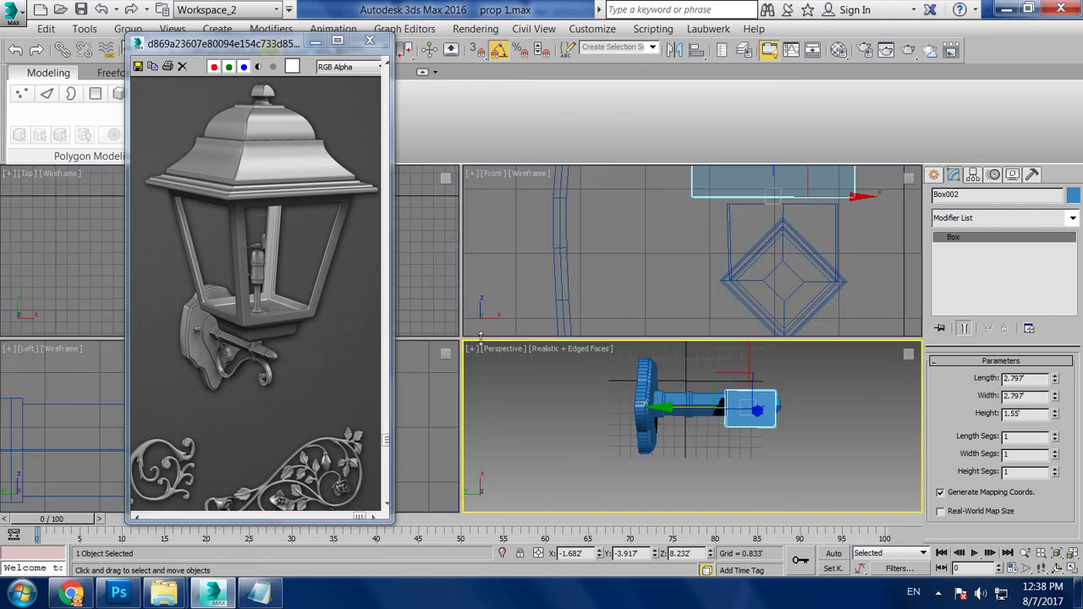
right_click(451, 260)
key("alt+w")
scroll(542, 279, "up", 5)
middle_click_drag(542, 279, 674, 317)
scroll(674, 317, "down", 2)
key("r")
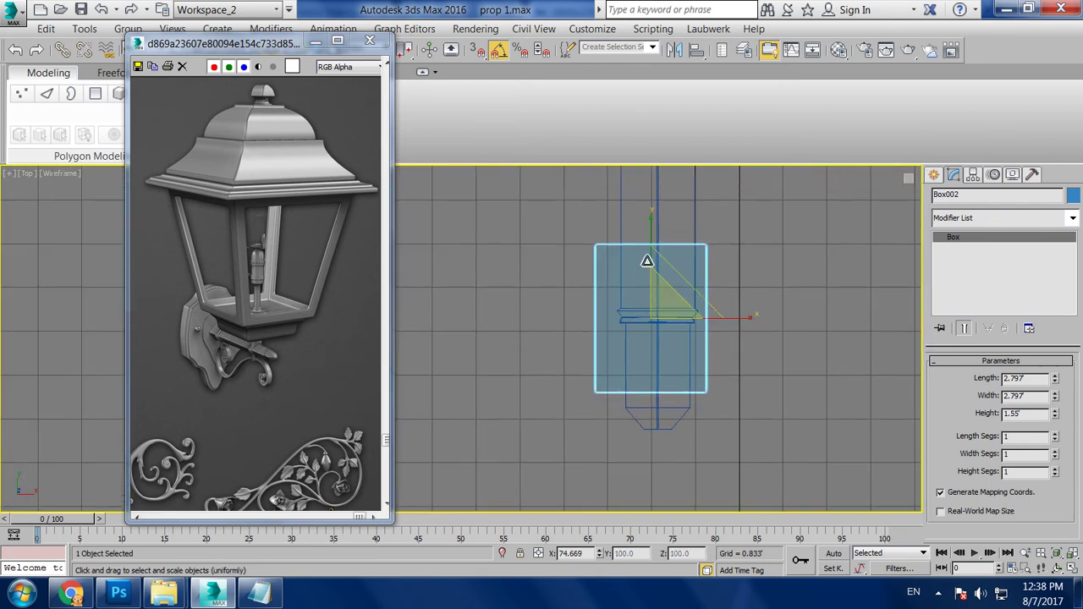
left_click_drag(654, 223, 657, 241)
key("w")
left_click_drag(724, 322, 731, 318)
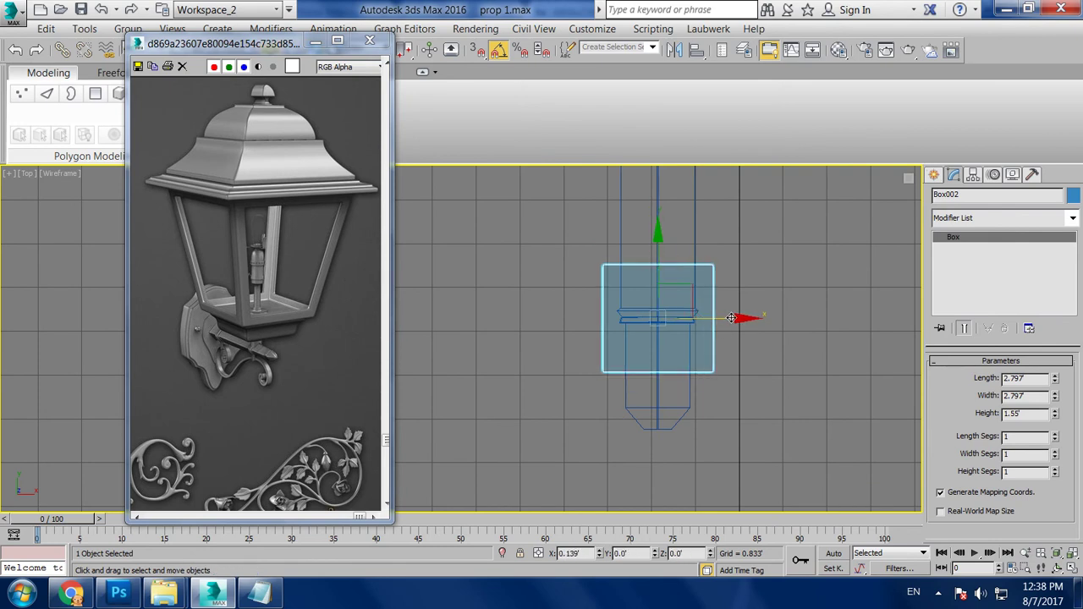
Flatten the box to about half height, then bring up the Material Editor
key("alt+w")
key("alt+w")
middle_click_drag(742, 289, 737, 356, "alt")
key("r")
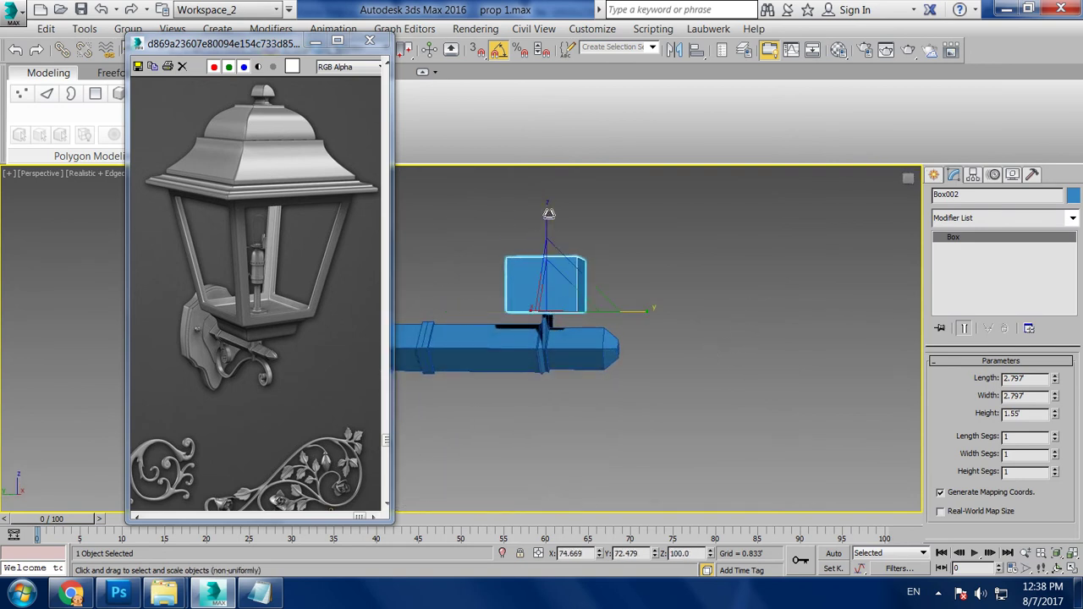
left_click_drag(548, 213, 572, 273)
mouse_move(575, 274)
middle_mouse_down("alt")
mouse_move(657, 318)
mouse_move(677, 350)
middle_mouse_up("alt")
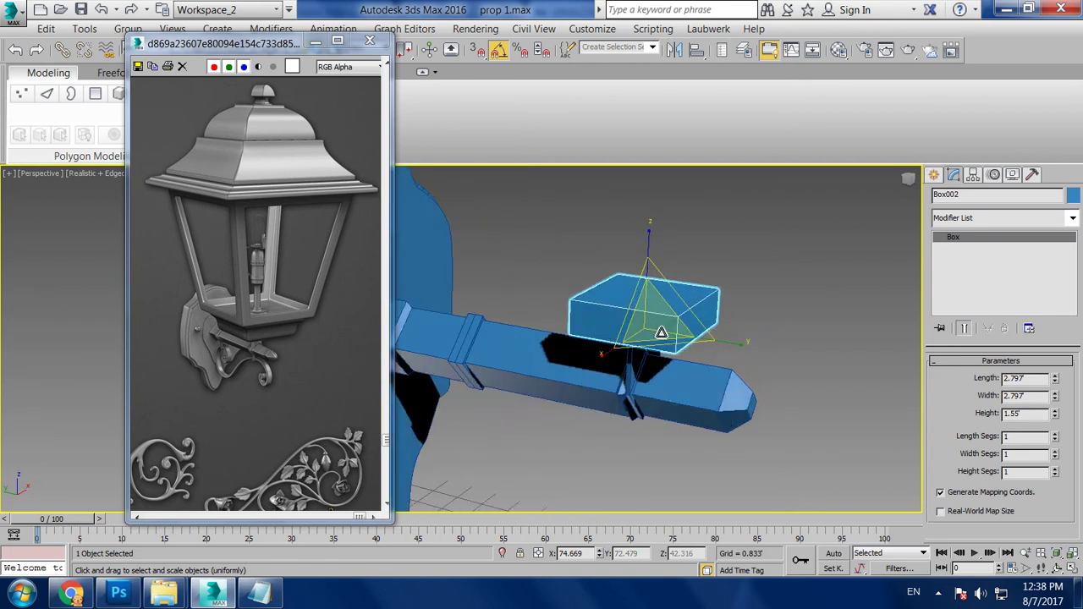
key("w")
key("m")
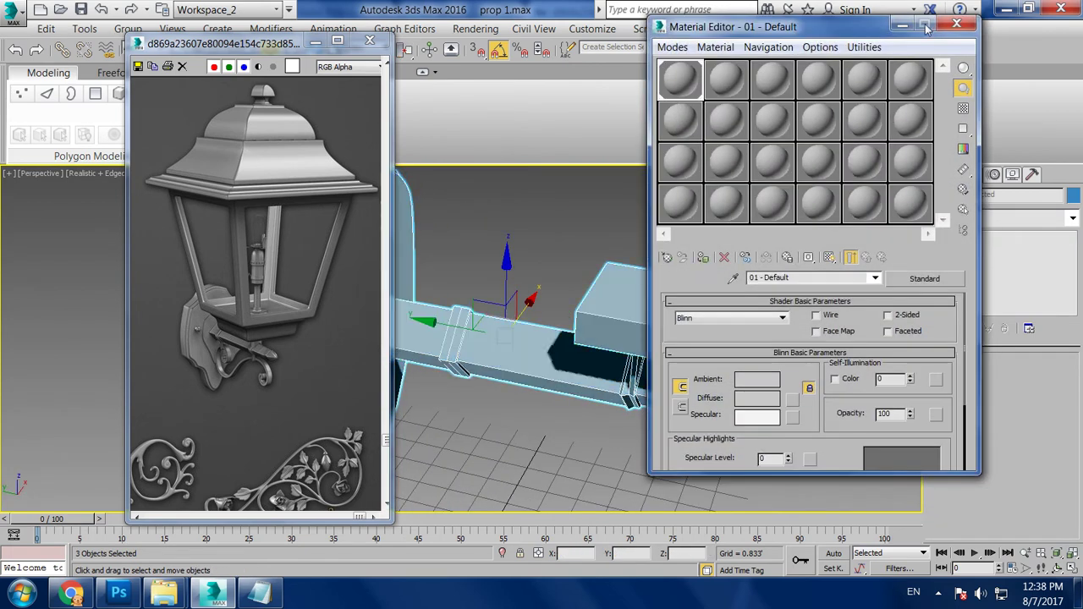
Convert the flattened box to Editable Poly and select its top polygon
left_click(902, 26)
left_click(737, 272)
left_click(662, 308)
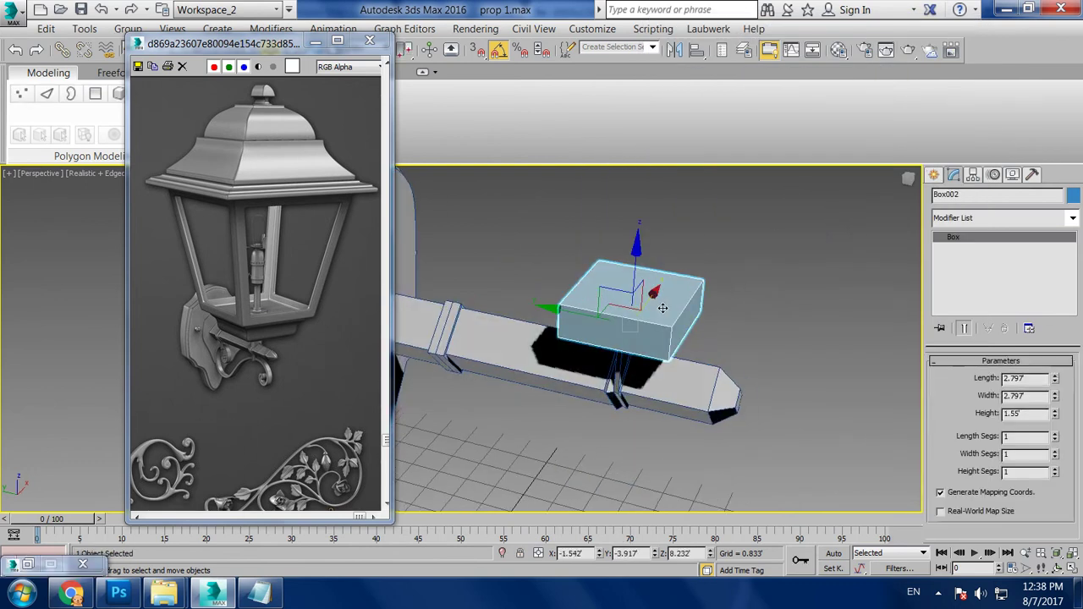
right_click(960, 246)
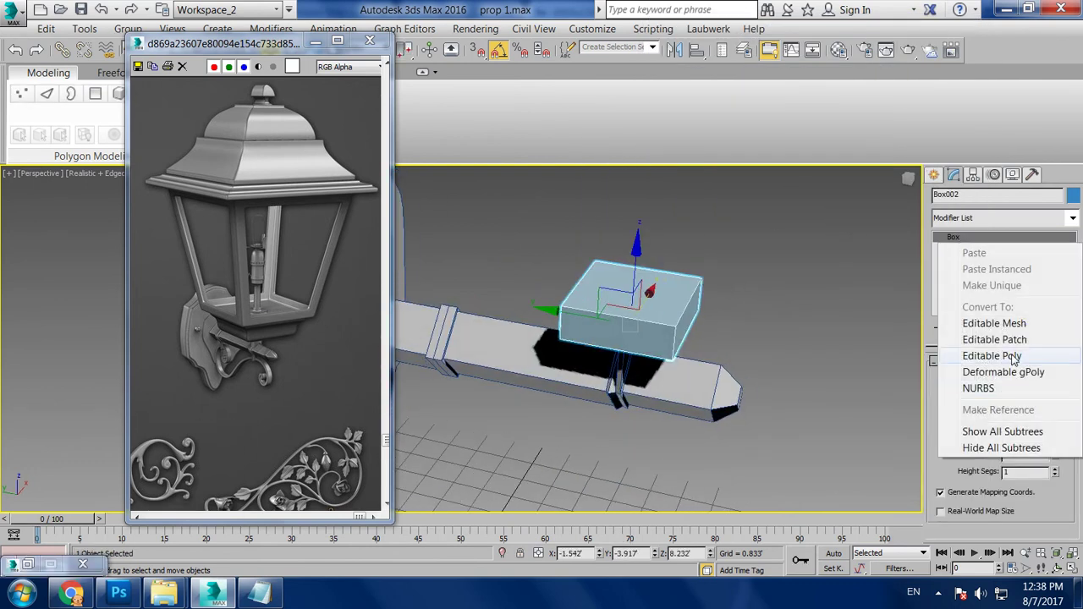
left_click(1014, 359)
left_click(1000, 369)
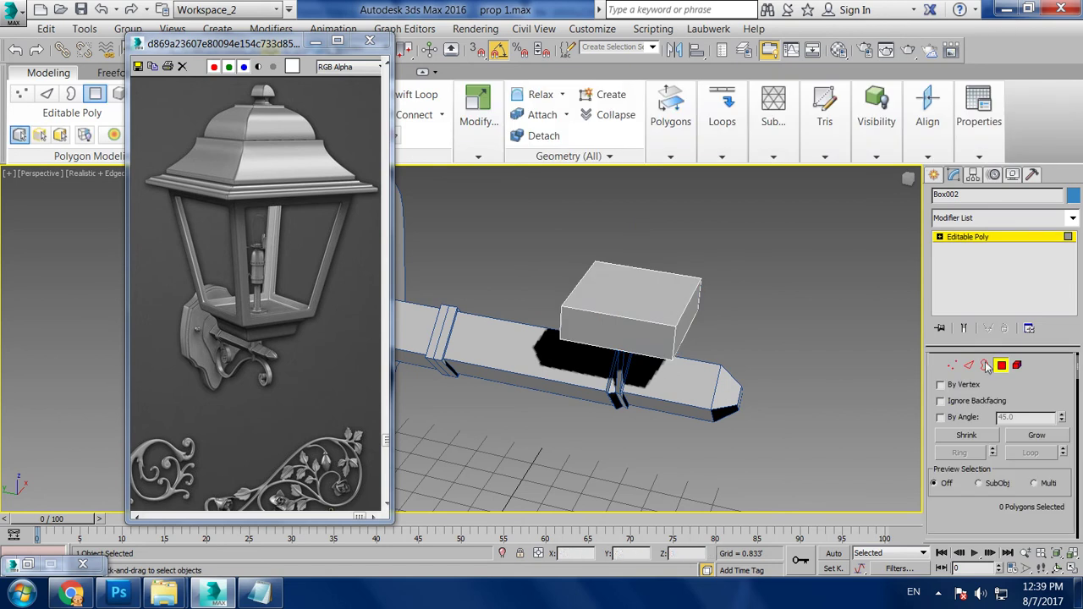
left_click(648, 295)
middle_click_drag(648, 295, 701, 325, "alt")
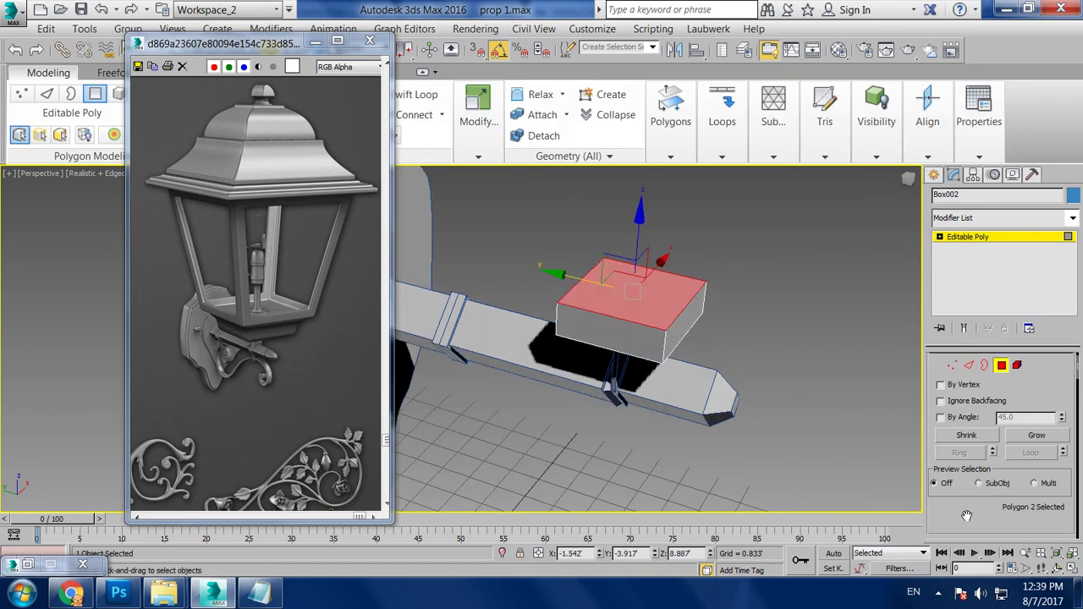
scroll(966, 515, "down", 3)
Bevel the top face into a small stepped lip with a 0.181 outline
left_click(991, 482)
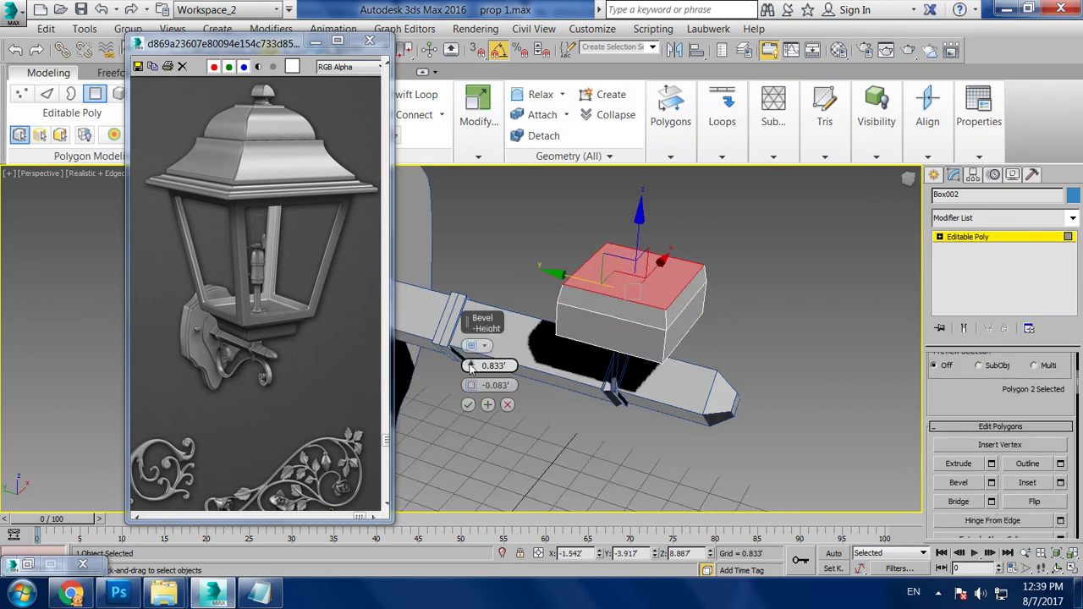
left_click_drag(471, 384, 469, 361)
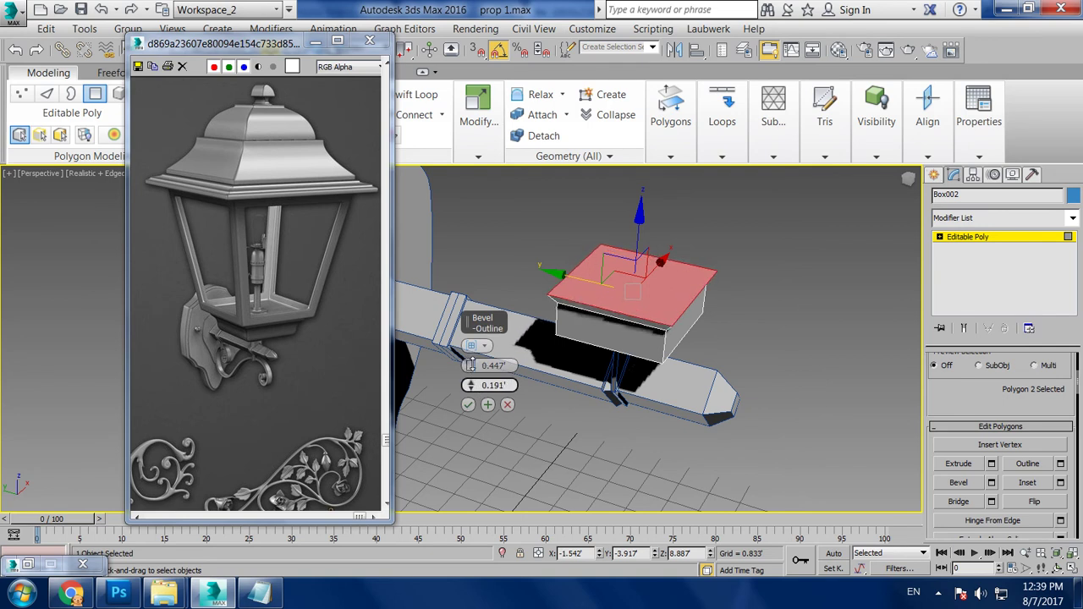
left_click(488, 405)
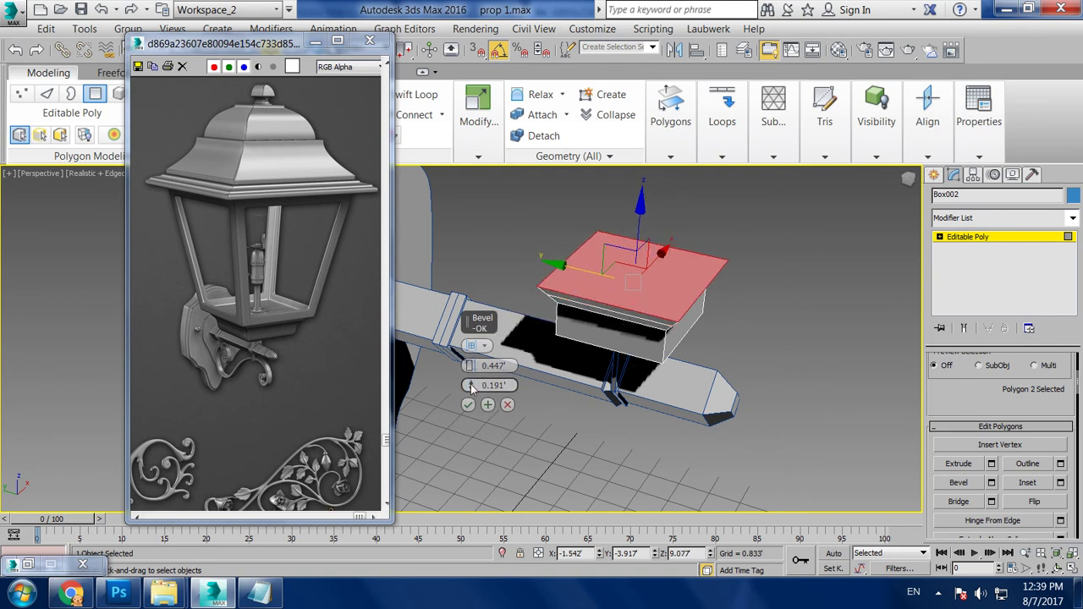
left_click_drag(472, 387, 472, 385)
left_click(468, 405)
mouse_move(659, 333)
middle_mouse_down("alt")
mouse_move(680, 324)
mouse_move(696, 358)
middle_mouse_up("alt")
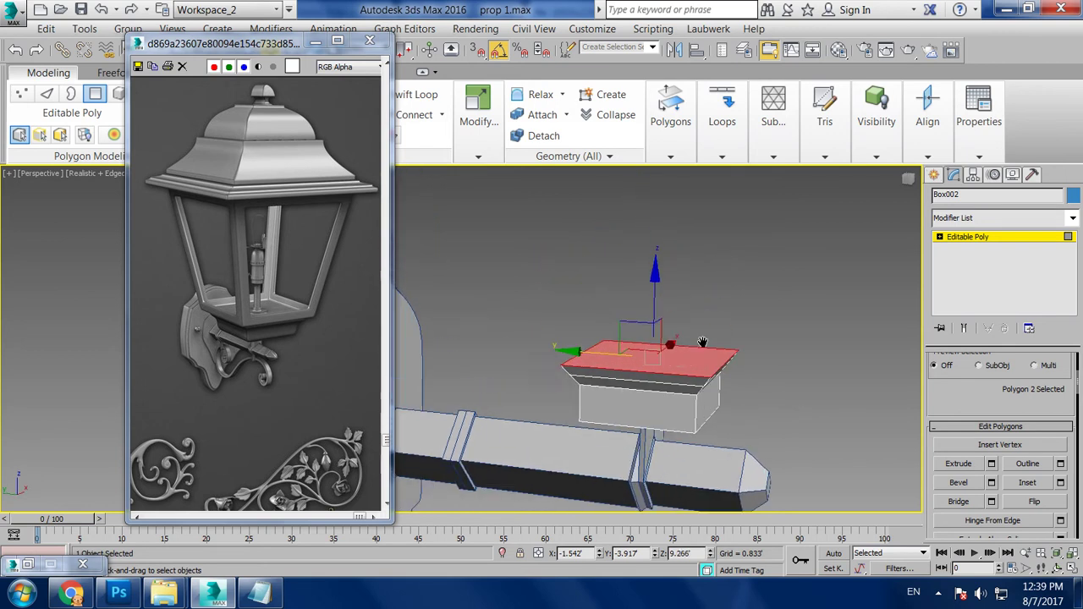
Bevel the top face again into a tall body, about 8.4 high, flaring outward
left_click(991, 482)
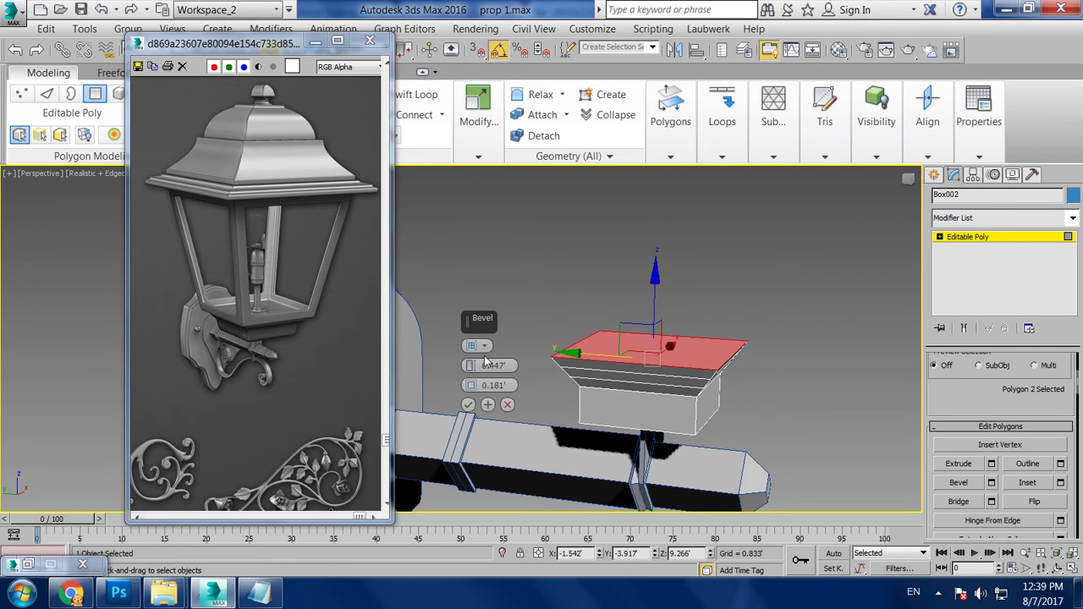
mouse_move(471, 366)
left_mouse_down()
mouse_move(441, 241)
mouse_move(441, 169)
left_mouse_up()
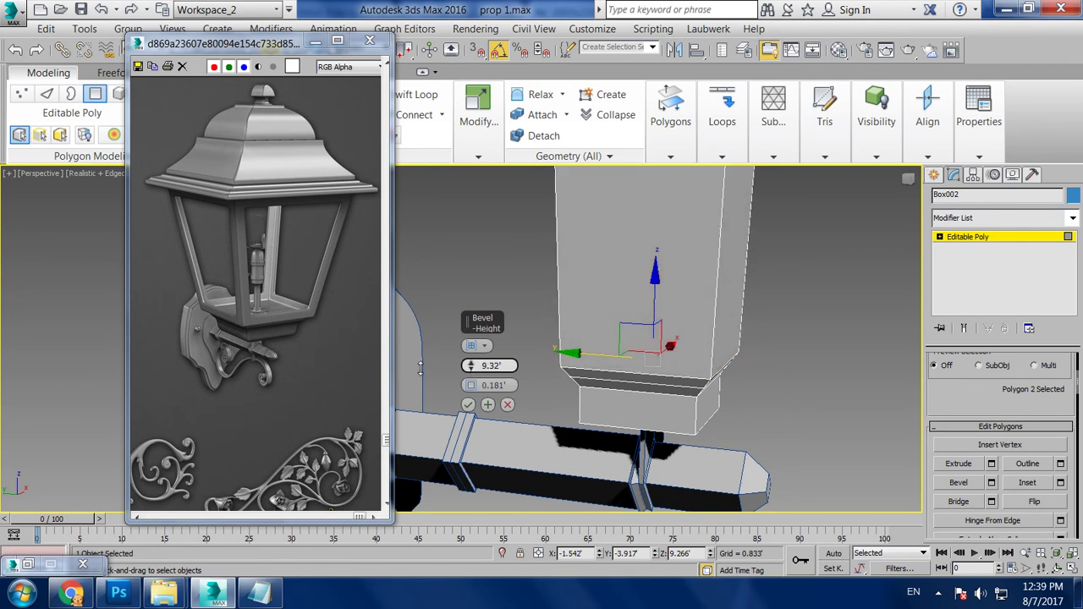
middle_click_drag(688, 396, 684, 415)
scroll(692, 408, "down", 3)
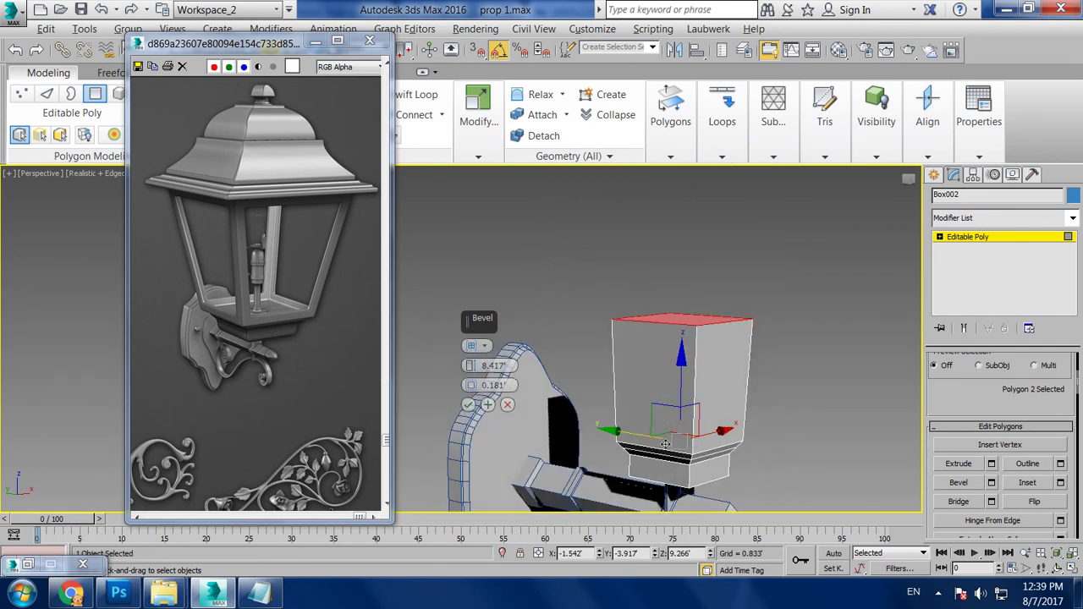
scroll(681, 419, "up", 2)
left_click_drag(471, 366, 476, 345)
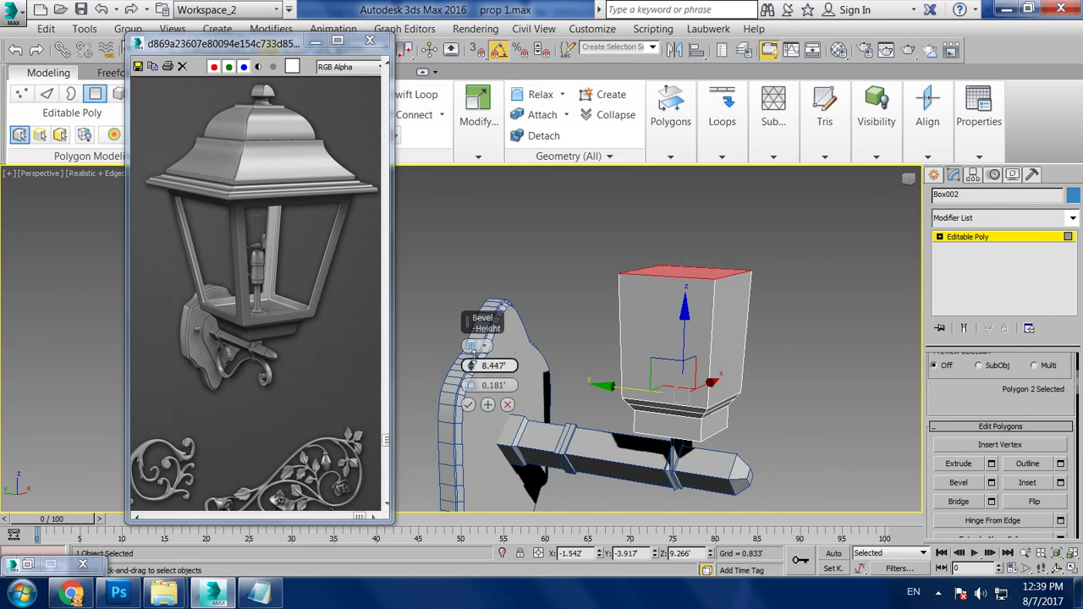
left_click_drag(471, 385, 471, 360)
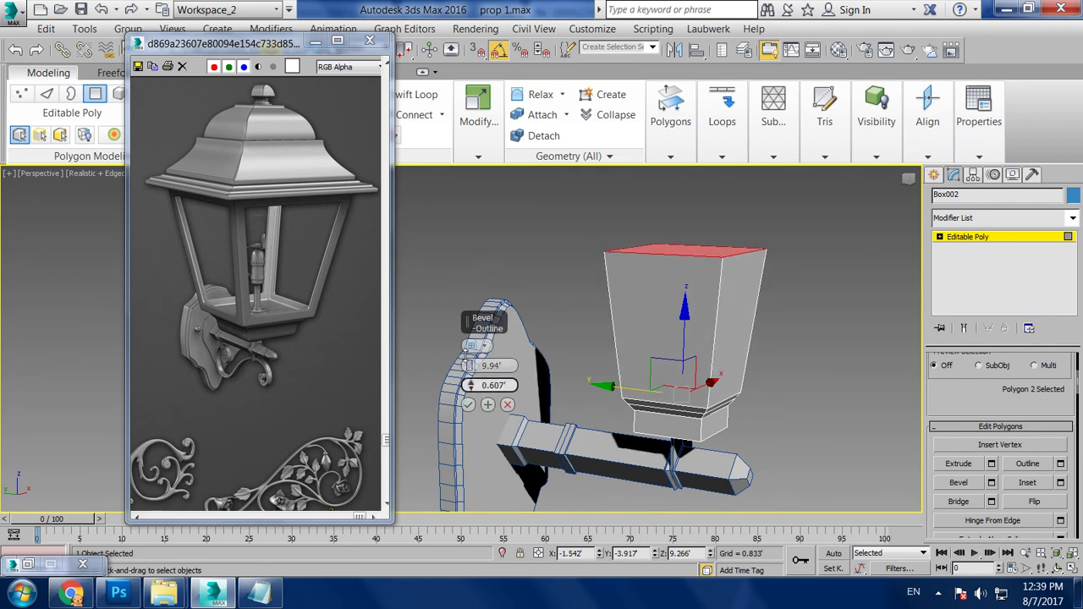
mouse_move(620, 326)
middle_mouse_down("alt")
mouse_move(650, 324)
mouse_move(703, 377)
middle_mouse_up("alt")
mouse_move(469, 365)
left_mouse_down()
mouse_move(441, 197)
mouse_move(441, 254)
left_mouse_up()
left_click_drag(471, 385, 470, 358)
mouse_move(626, 436)
middle_mouse_down("alt")
mouse_move(579, 436)
mouse_move(535, 489)
middle_mouse_up("alt")
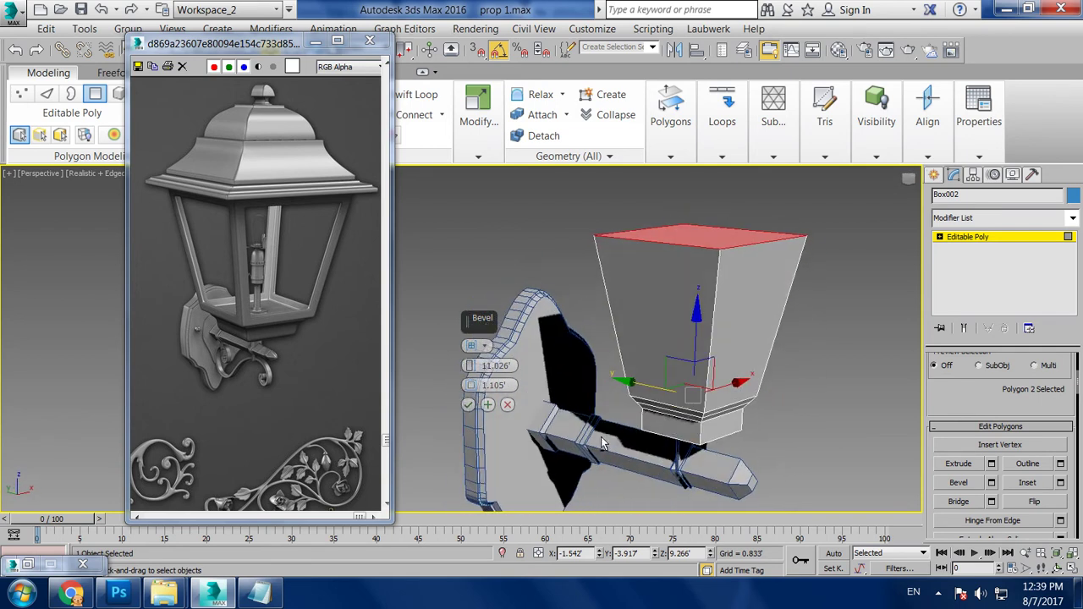
left_click(468, 406)
mouse_move(642, 369)
middle_mouse_down("alt")
mouse_move(708, 362)
mouse_move(677, 343)
middle_mouse_up("alt")
Scale the wall bracket plate down to about 73%
key("6")
left_click(548, 451)
key("r")
mouse_move(548, 451)
left_mouse_down()
mouse_move(551, 440)
mouse_move(575, 443)
mouse_move(576, 454)
left_mouse_up()
key("w")
mouse_move(576, 453)
middle_mouse_down("alt")
mouse_move(634, 437)
mouse_move(648, 393)
middle_mouse_up("alt")
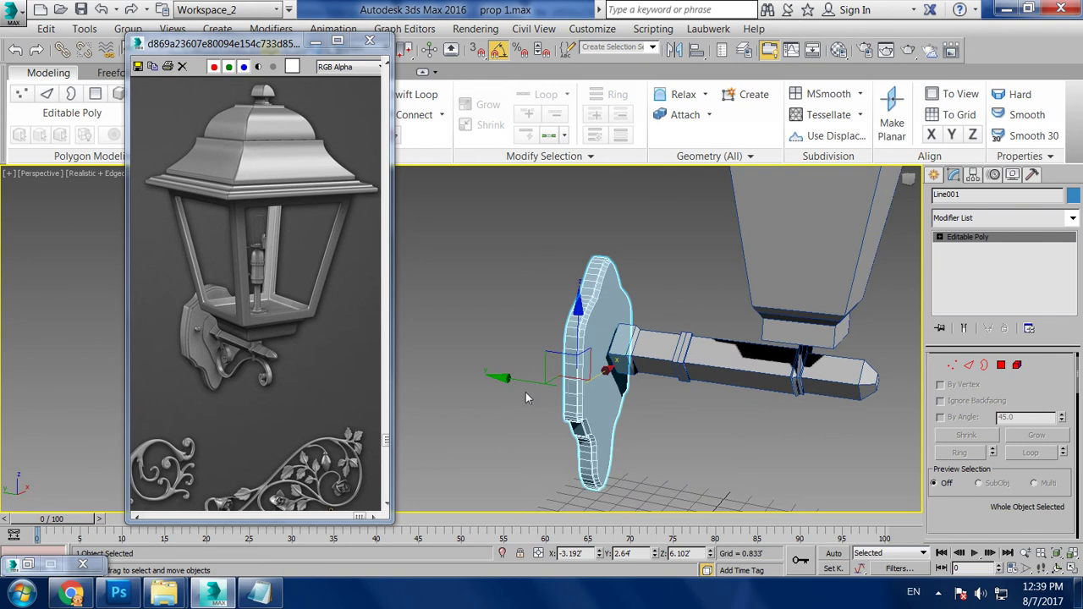
Nudge the bracket plate (Line001) slightly along the Y axis
left_click_drag(526, 392, 542, 385)
middle_click_drag(582, 342, 643, 347, "alt")
left_click(739, 368)
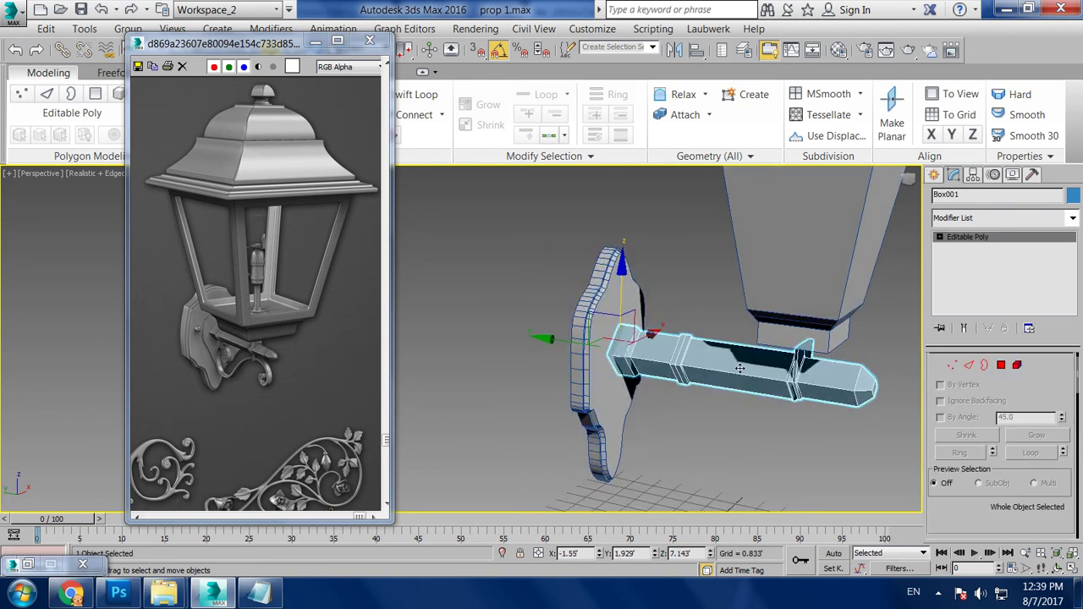
mouse_move(735, 378)
middle_mouse_down("alt")
mouse_move(677, 364)
mouse_move(609, 372)
mouse_move(733, 342)
mouse_move(718, 346)
mouse_move(742, 367)
mouse_move(626, 283)
middle_mouse_up("alt")
Extrude the top polygon of the tapered lantern body (Box002) upward 0.599'
left_click(609, 372)
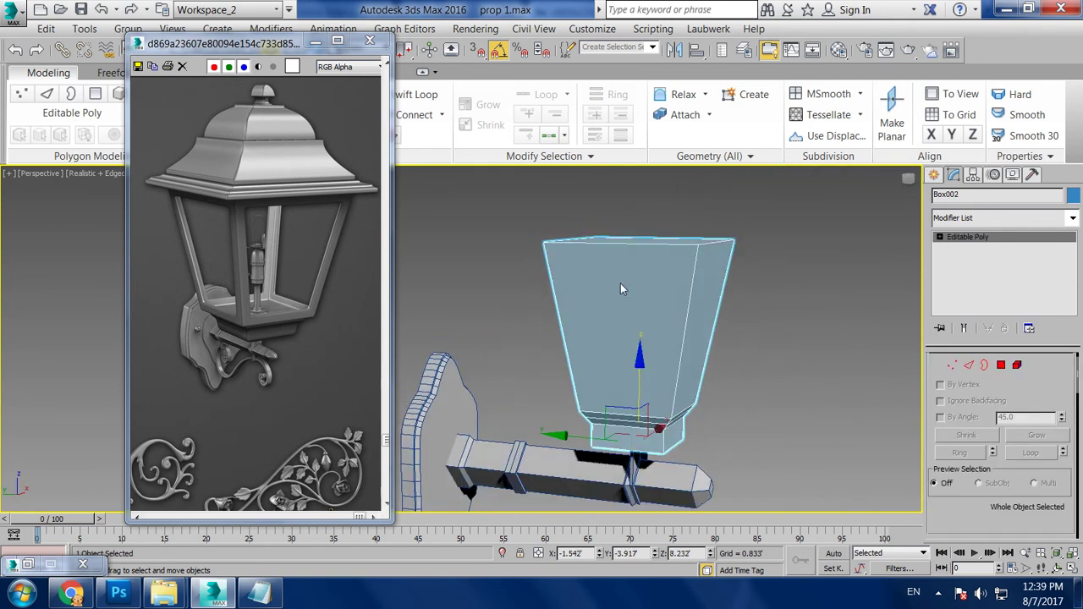
right_click(617, 279)
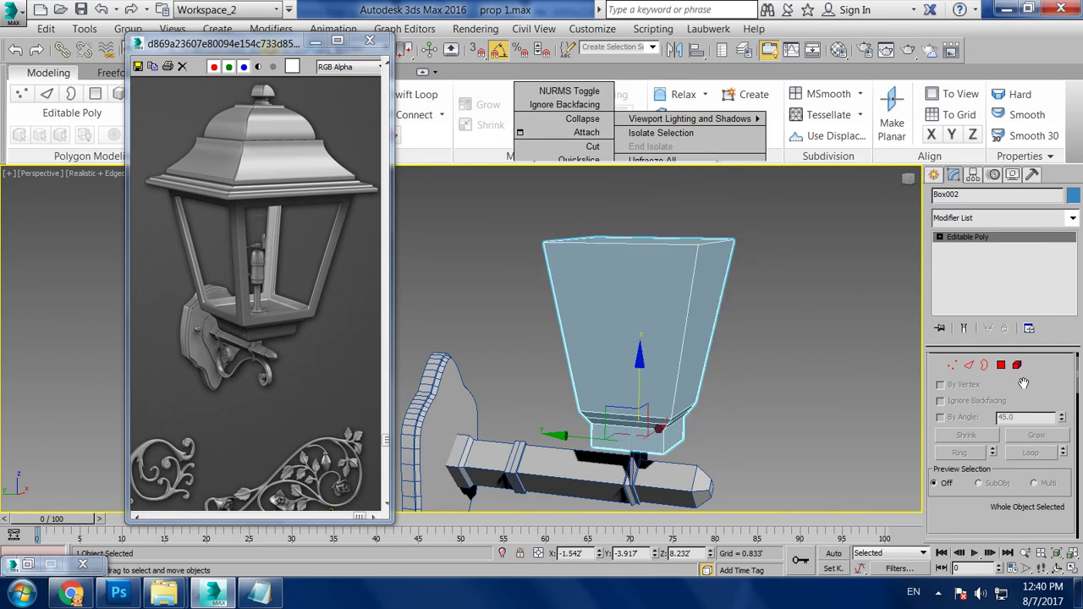
key("4")
middle_click_drag(677, 364, 677, 305, "alt")
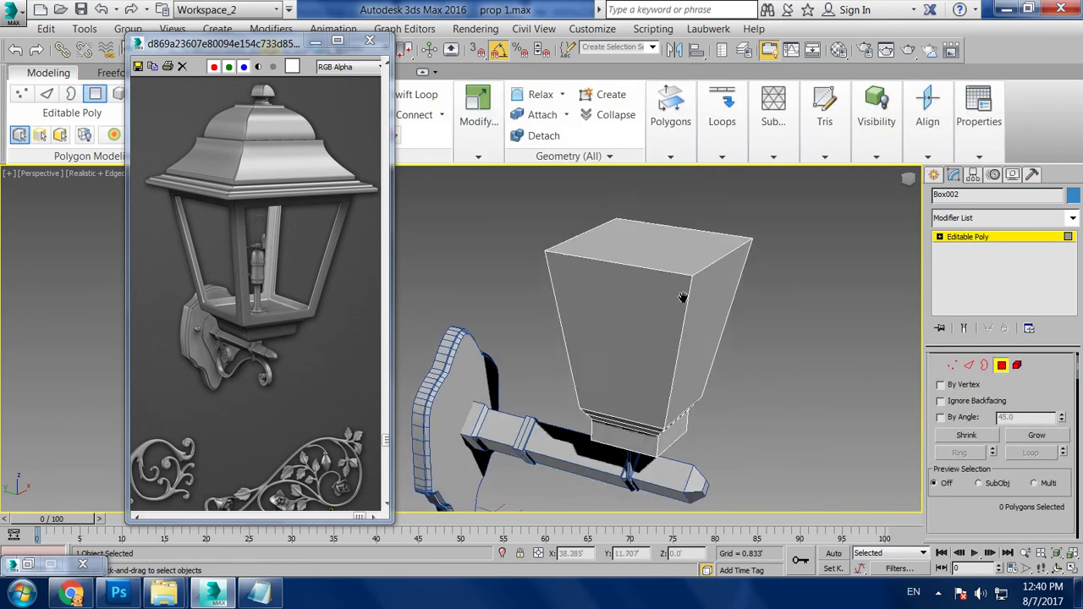
left_click(677, 304)
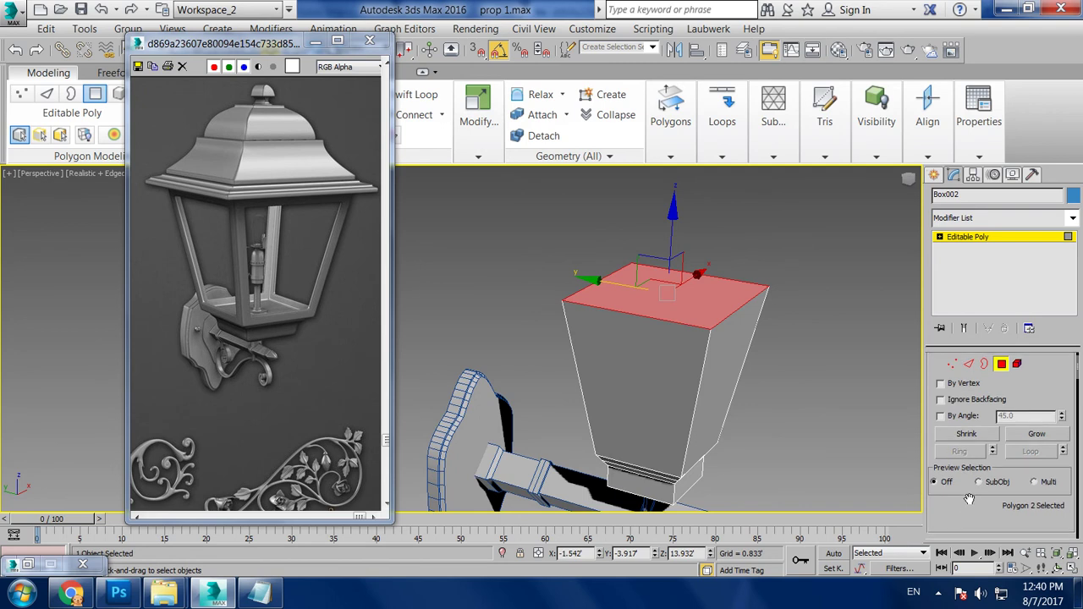
left_click_drag(952, 511, 952, 408)
left_click(990, 479)
left_click_drag(485, 364, 471, 387)
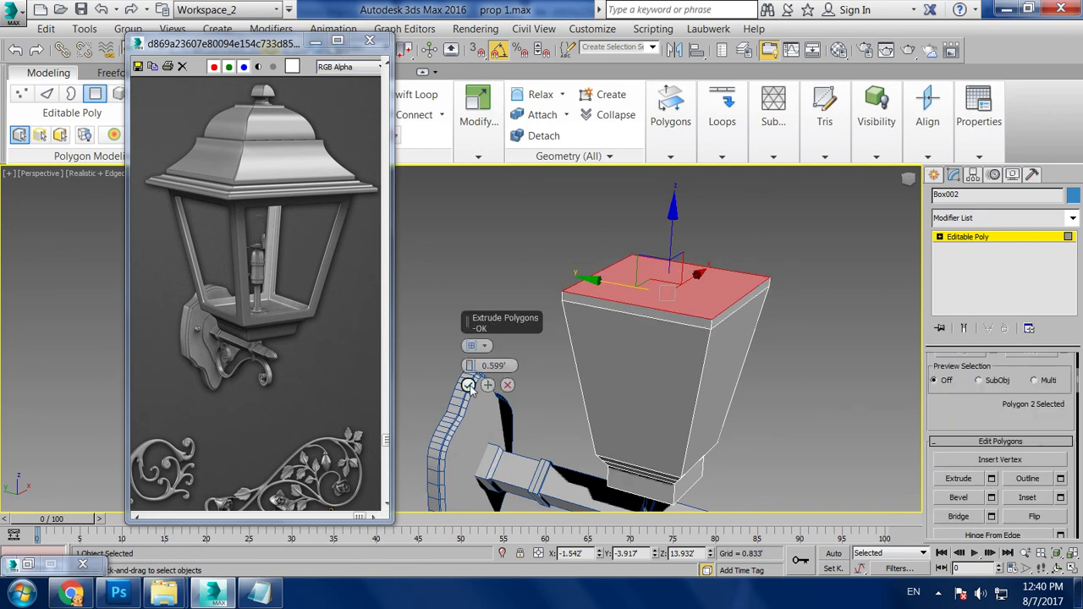
left_click(467, 386)
key("alt+w")
key("f")
key("alt+w")
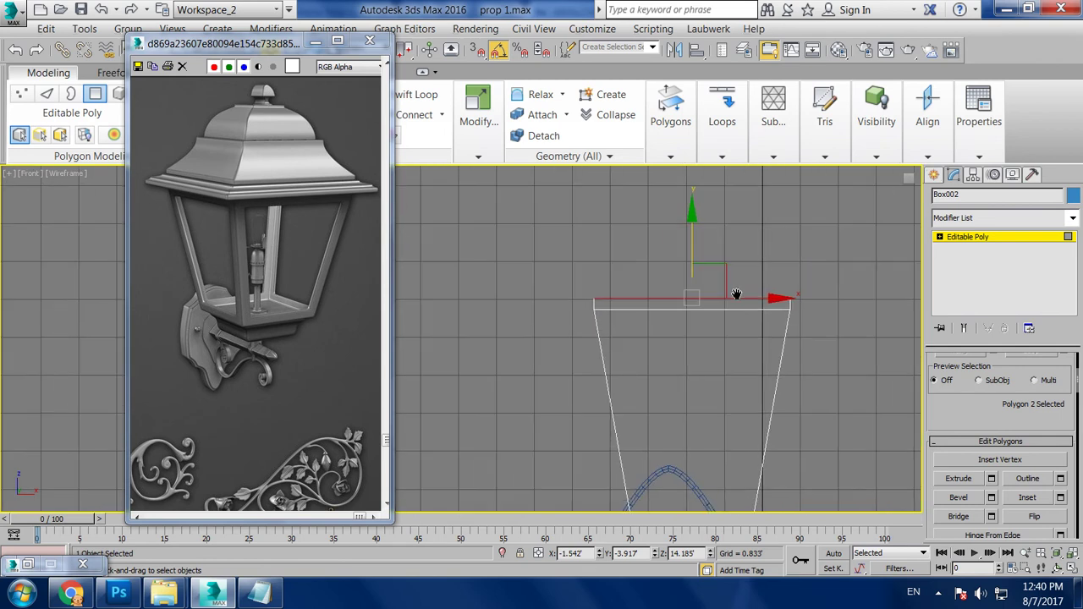
Extrude the slab's four side faces 0.619' outward along Local Normal into an overhanging lip
left_click_drag(793, 324, 796, 325)
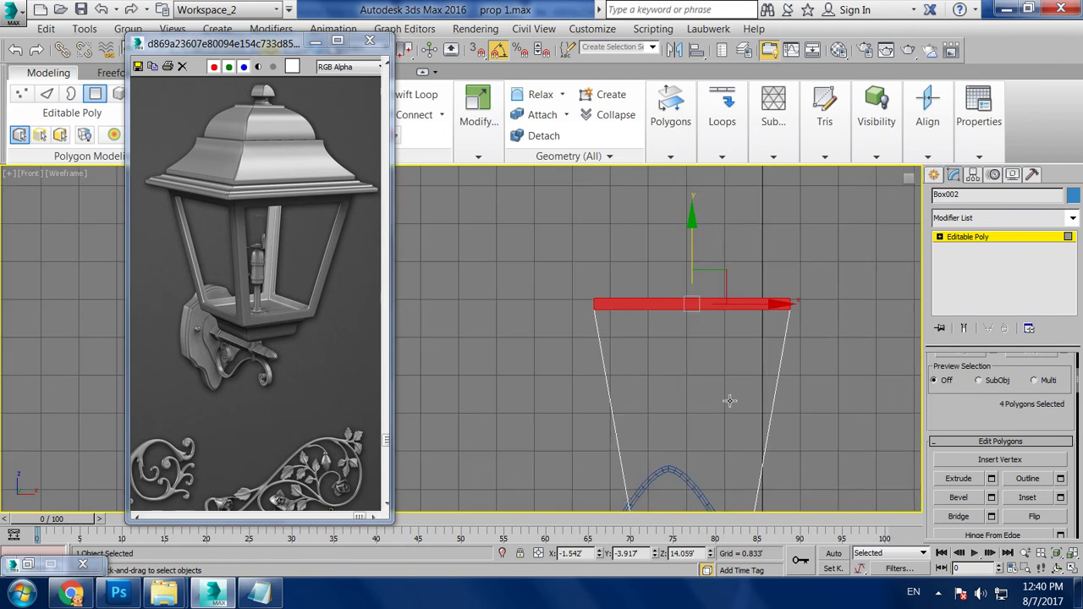
key("p")
key("alt+w")
key("alt+w")
scroll(716, 377, "up", 3)
scroll(728, 382, "up", 1)
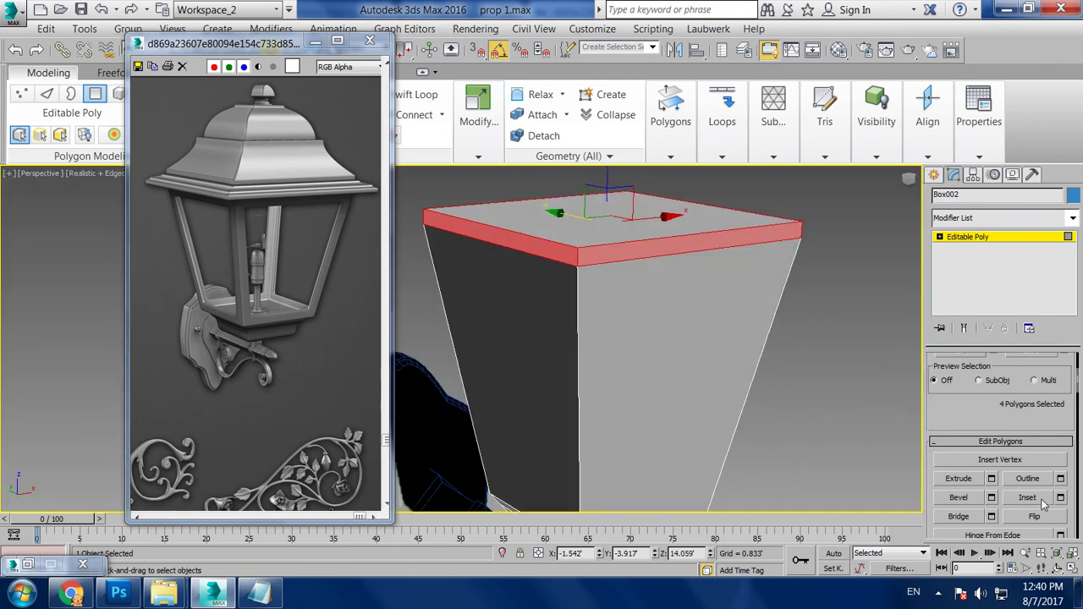
left_click(992, 479)
left_click(479, 345)
left_click(508, 376)
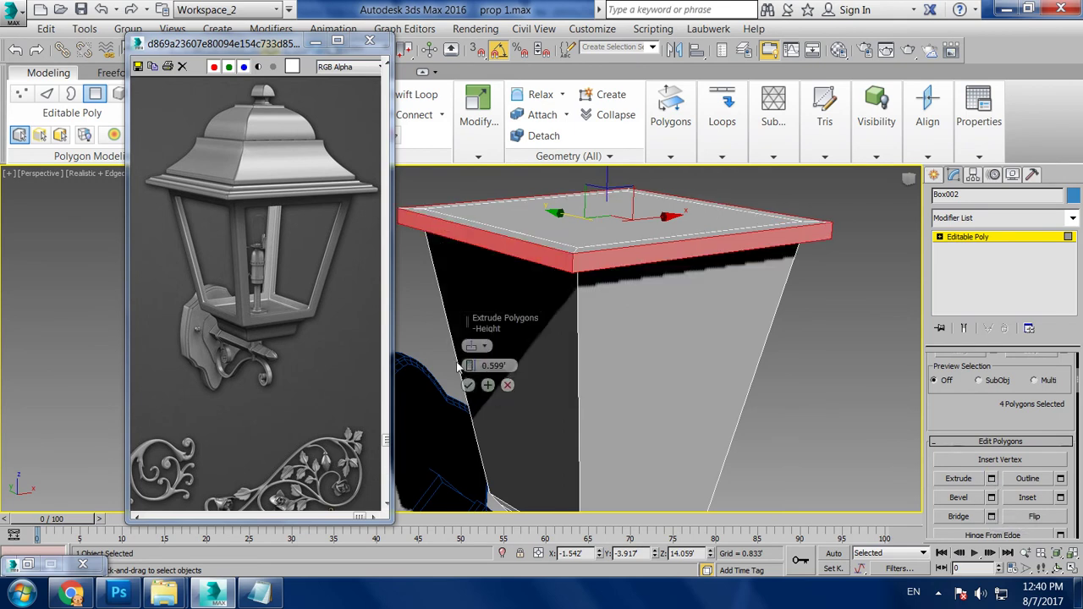
left_click(468, 385)
Check the four rim faces in the four-view layout and start a Swift Loop around the rim
middle_click_drag(609, 323, 626, 288, "alt")
key("alt+w")
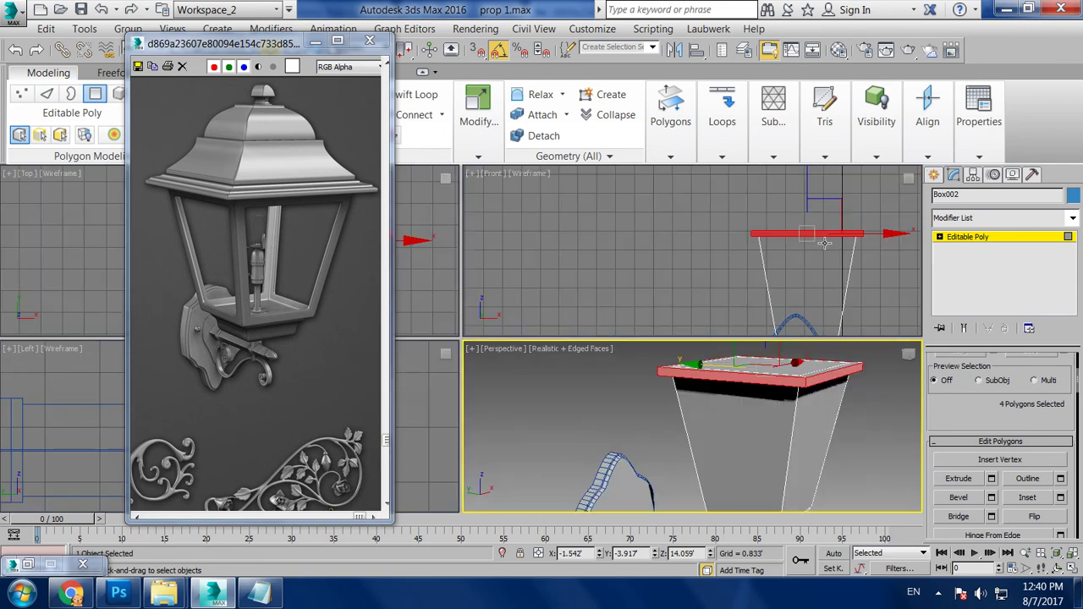
right_click(727, 258)
key("alt+w")
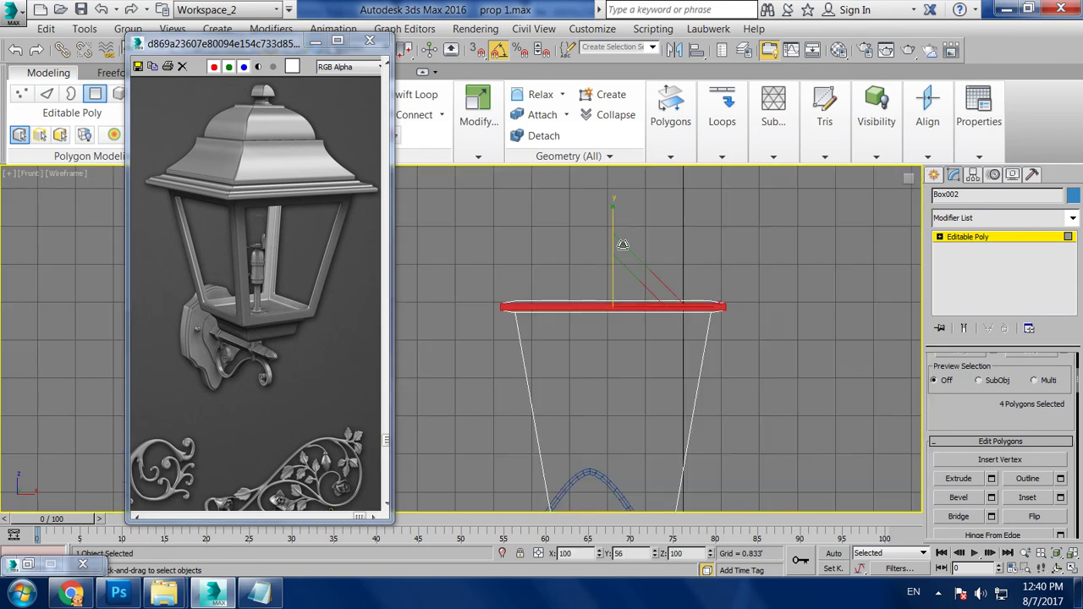
key("alt+w")
key("alt+w")
scroll(752, 399, "up", 3)
scroll(681, 351, "up", 2)
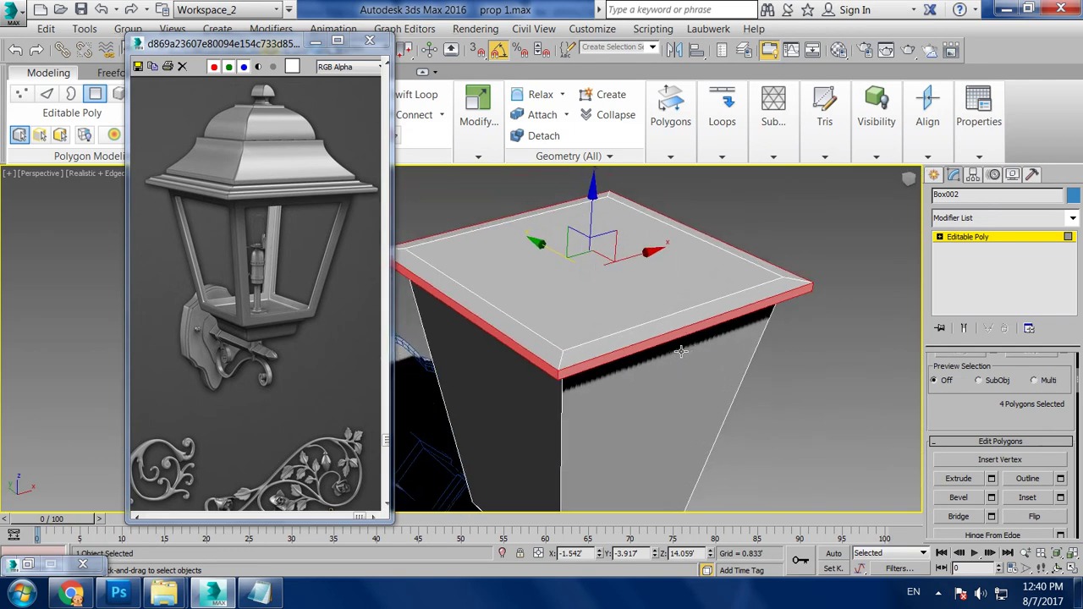
left_click(584, 357)
left_click(546, 354, "ctrl")
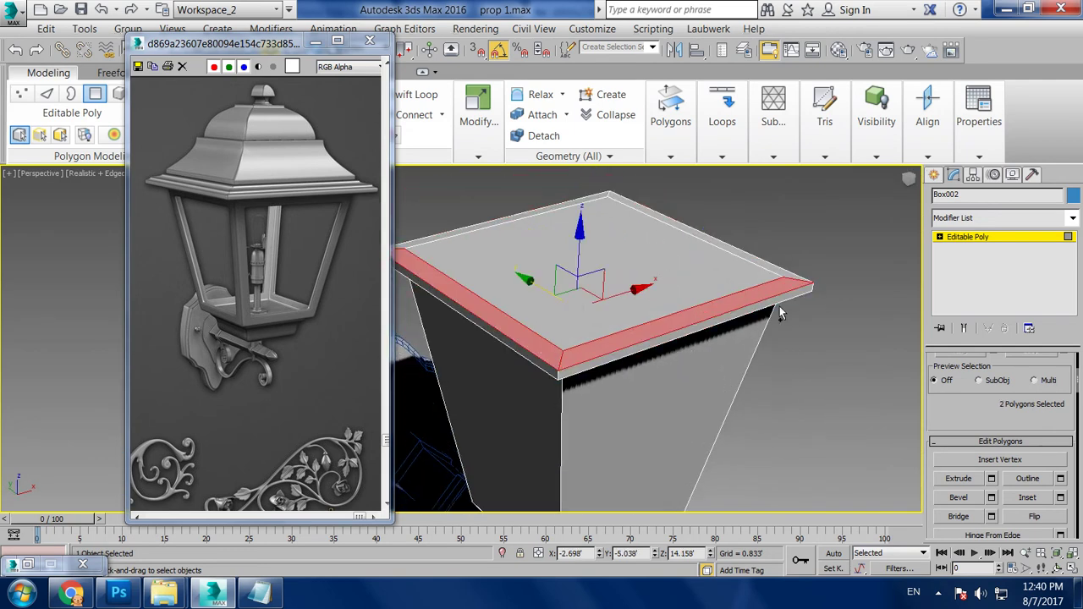
left_click(762, 265, "ctrl")
left_click(545, 211, "ctrl")
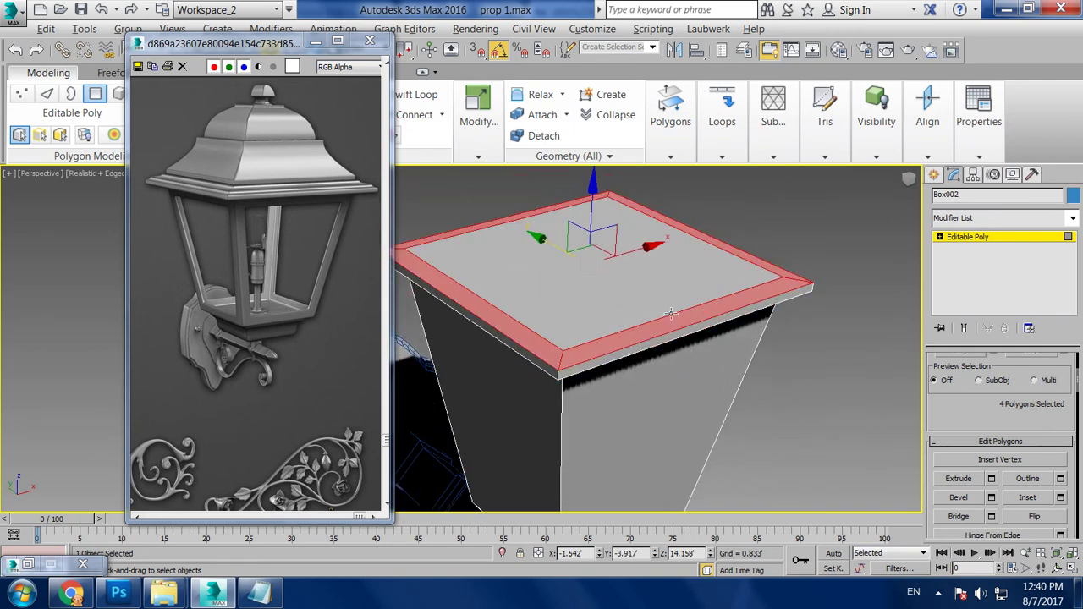
left_click(758, 354)
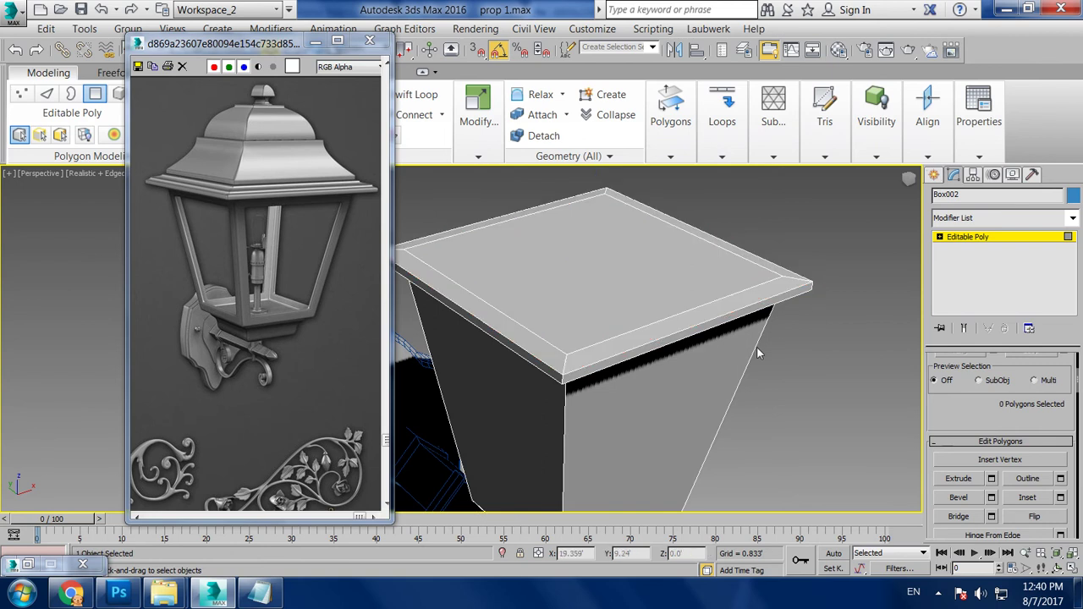
left_click(414, 94)
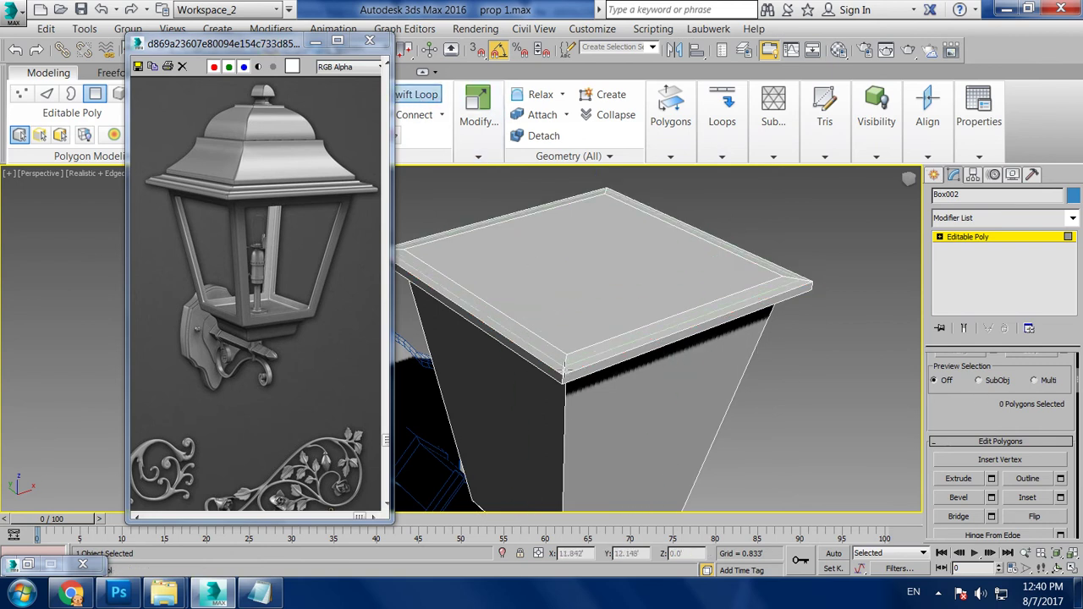
Finish the edge loop and select the four inner rim strips at Polygon level
right_click(565, 365)
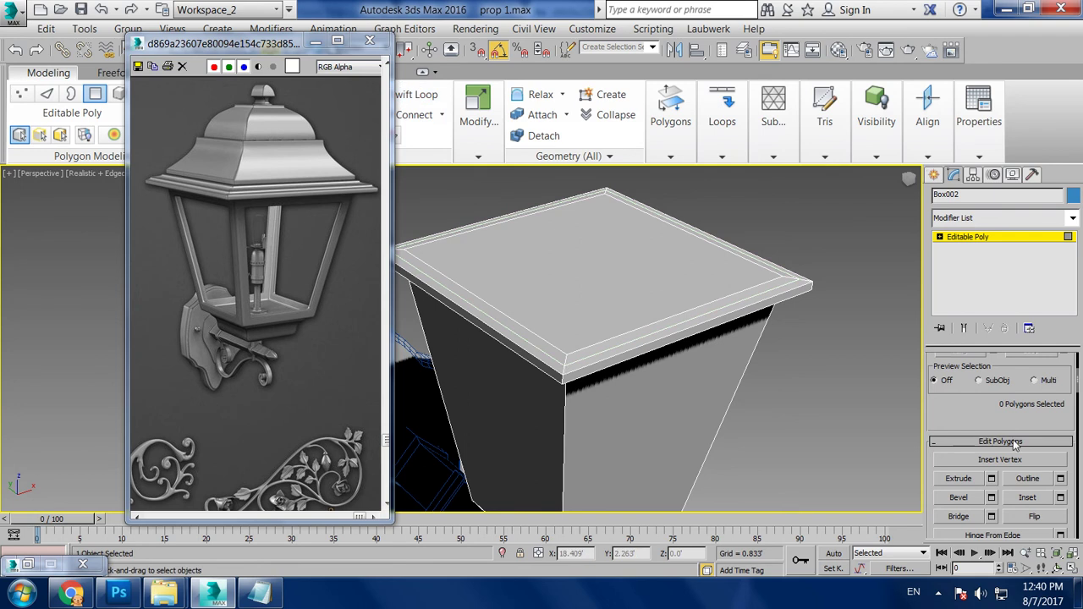
key("4")
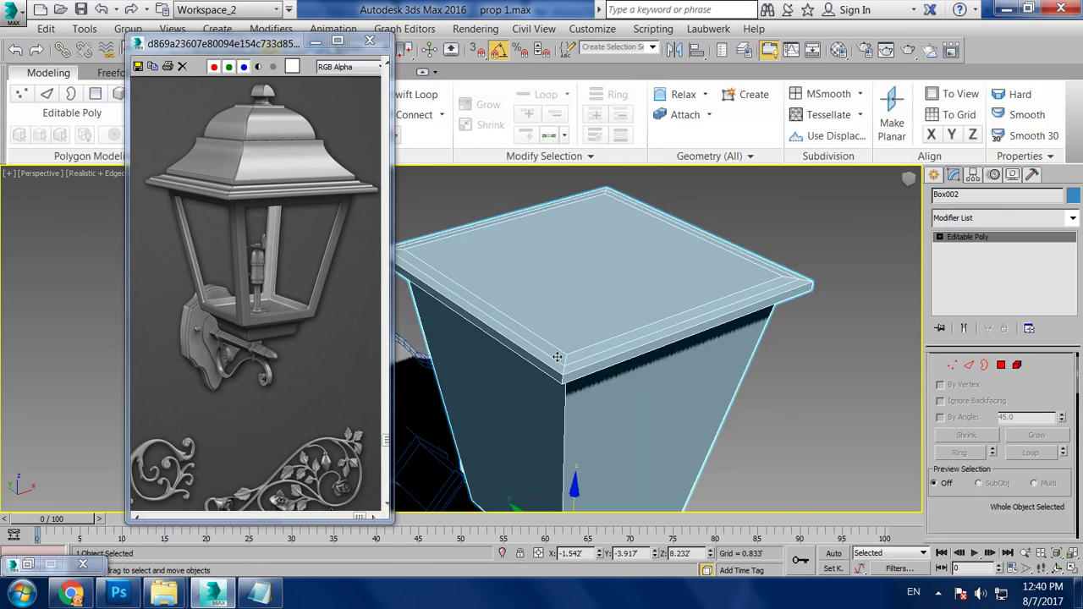
key("4")
left_click(555, 354)
left_click(586, 350, "ctrl")
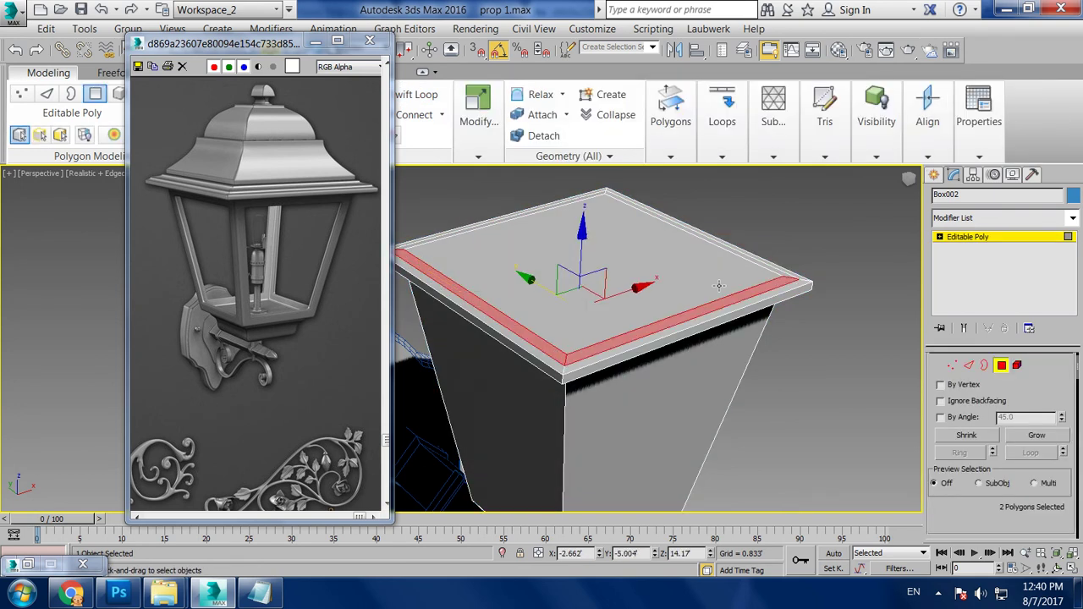
left_click(777, 275, "ctrl")
middle_click_drag(777, 275, 609, 269, "alt")
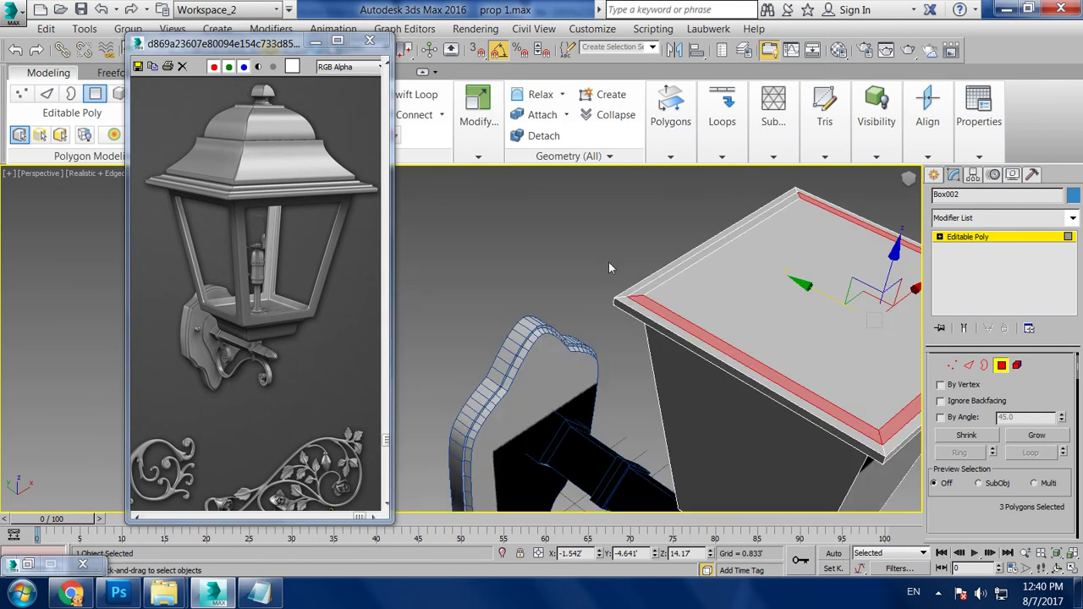
left_click(655, 283, "ctrl")
key("z")
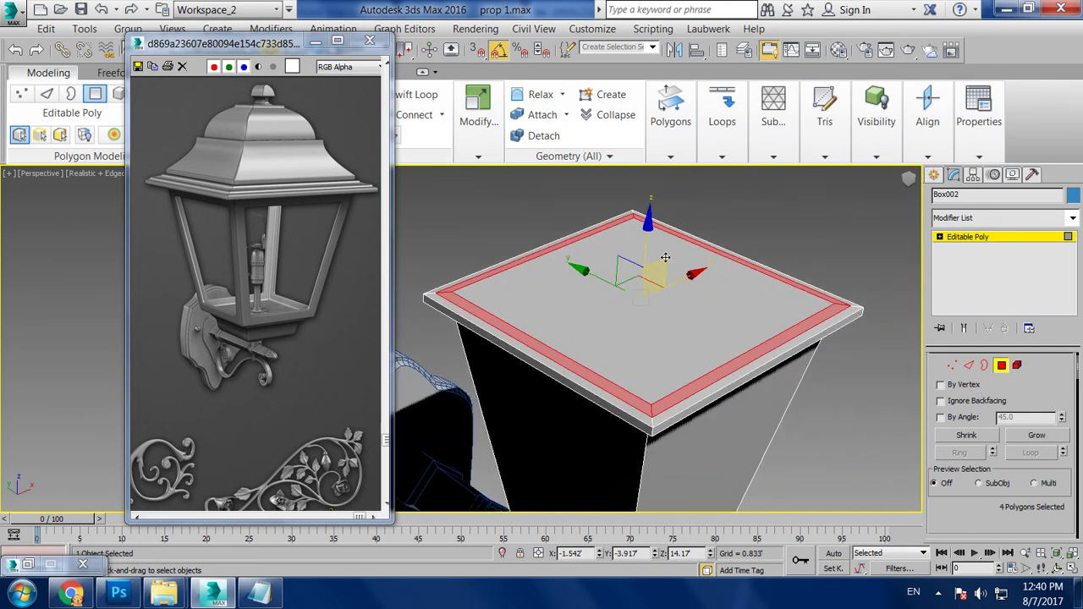
Bevel the rim strips into a thin step 0.173' high with a -0.052' outline
left_click_drag(998, 506, 987, 399)
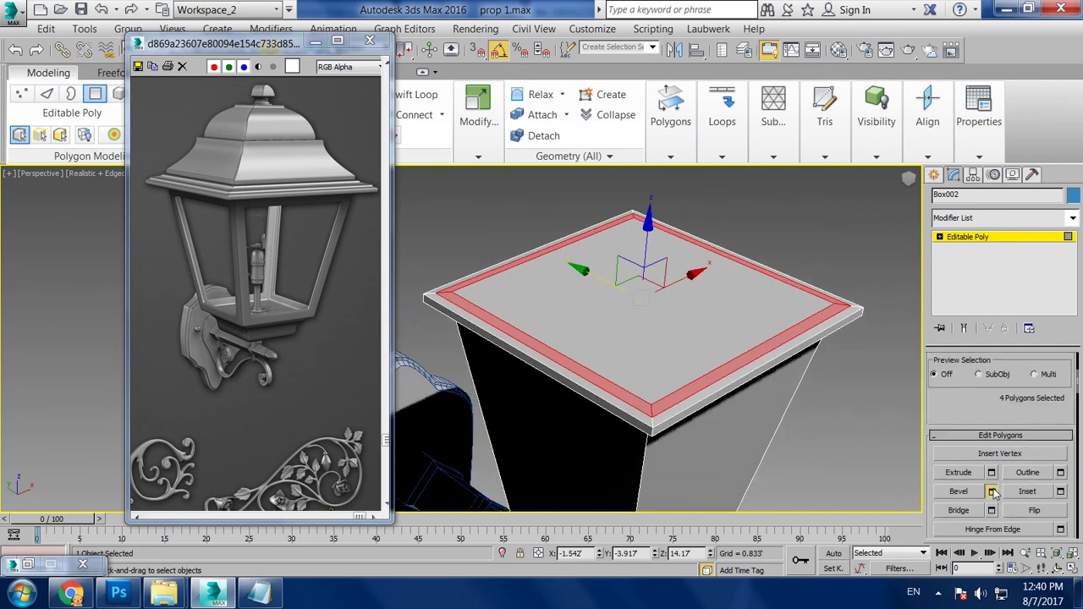
left_click(992, 491)
mouse_move(470, 365)
left_mouse_down()
mouse_move(471, 395)
mouse_move(516, 470)
left_mouse_up()
left_click_drag(470, 365, 539, 557)
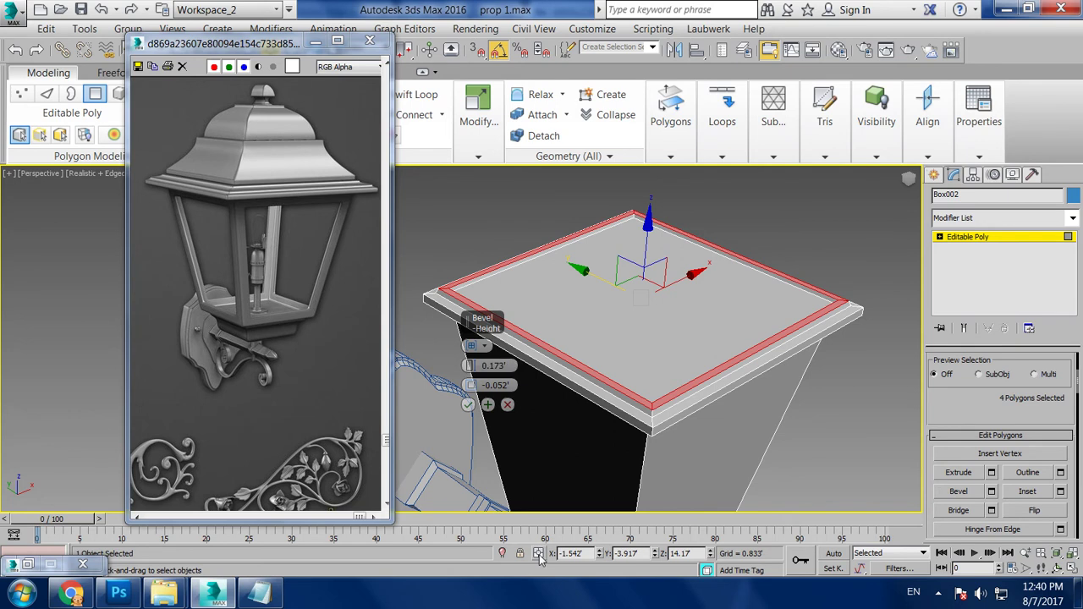
left_click(509, 405)
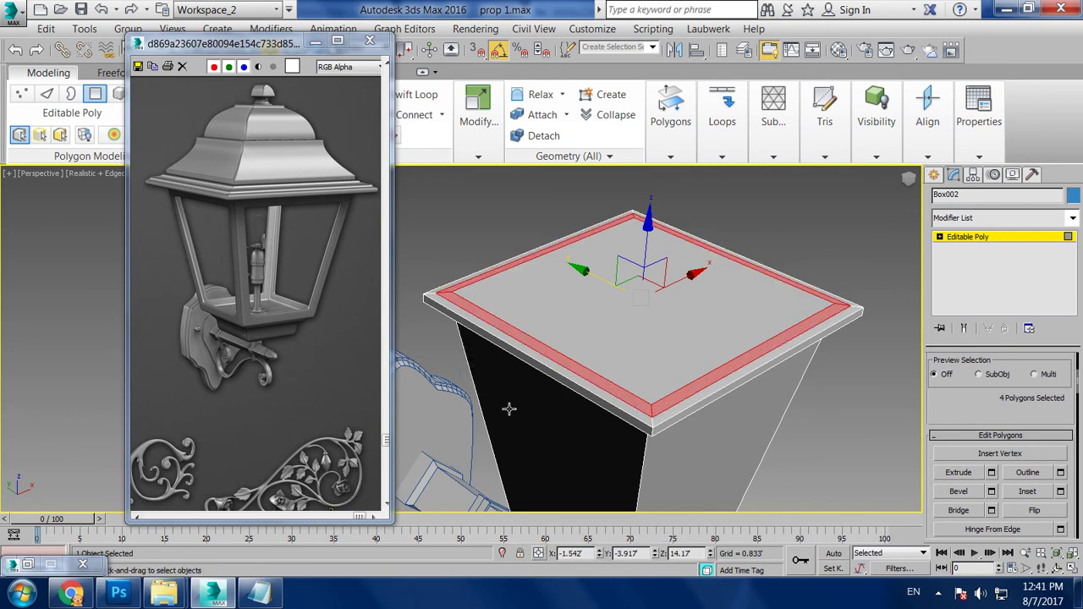
left_click(991, 490)
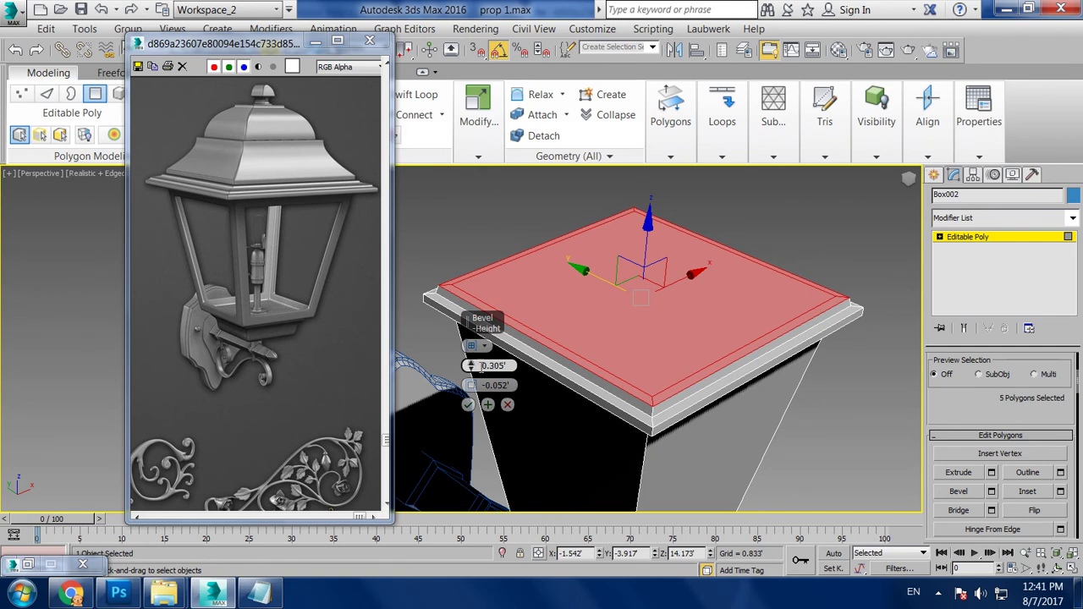
Select the cap's centre top face and bevel its outline inward
left_click_drag(471, 372, 461, 264)
left_click(461, 265)
middle_click_drag(461, 265, 621, 228, "alt")
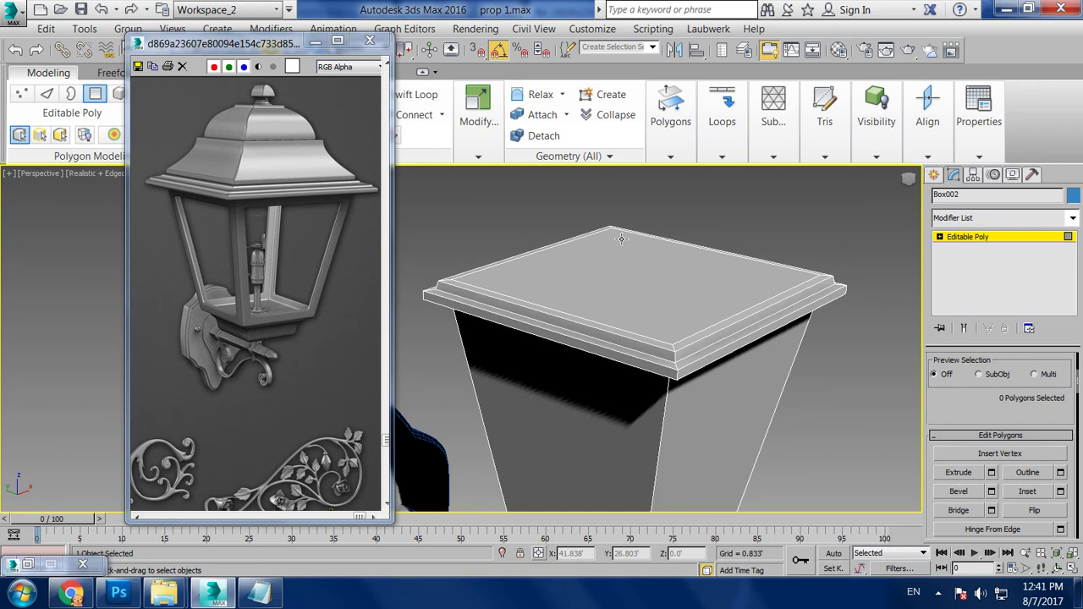
left_click(622, 252)
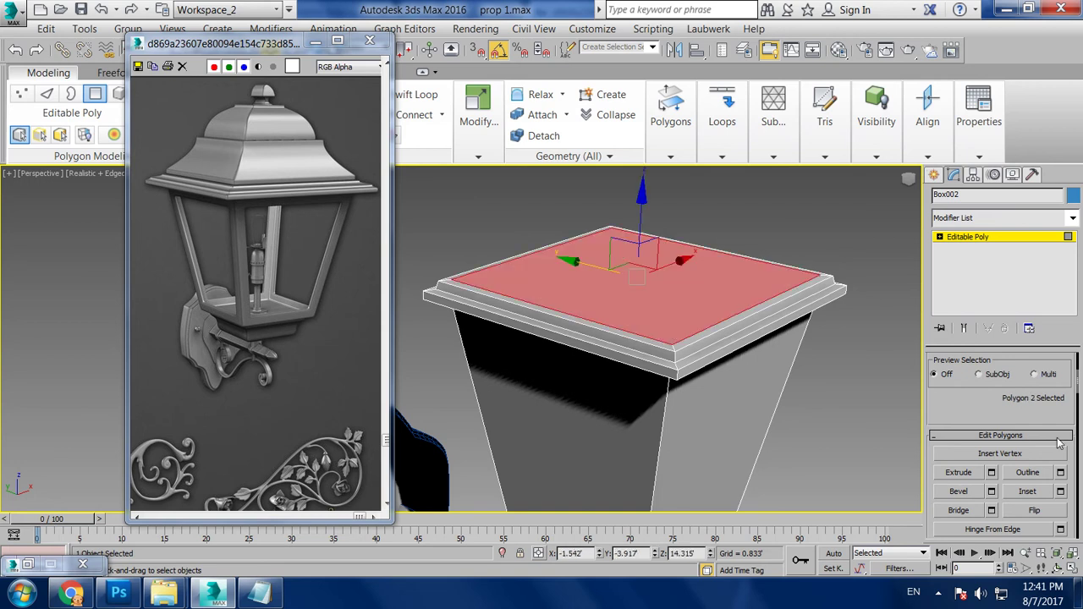
left_click(991, 493)
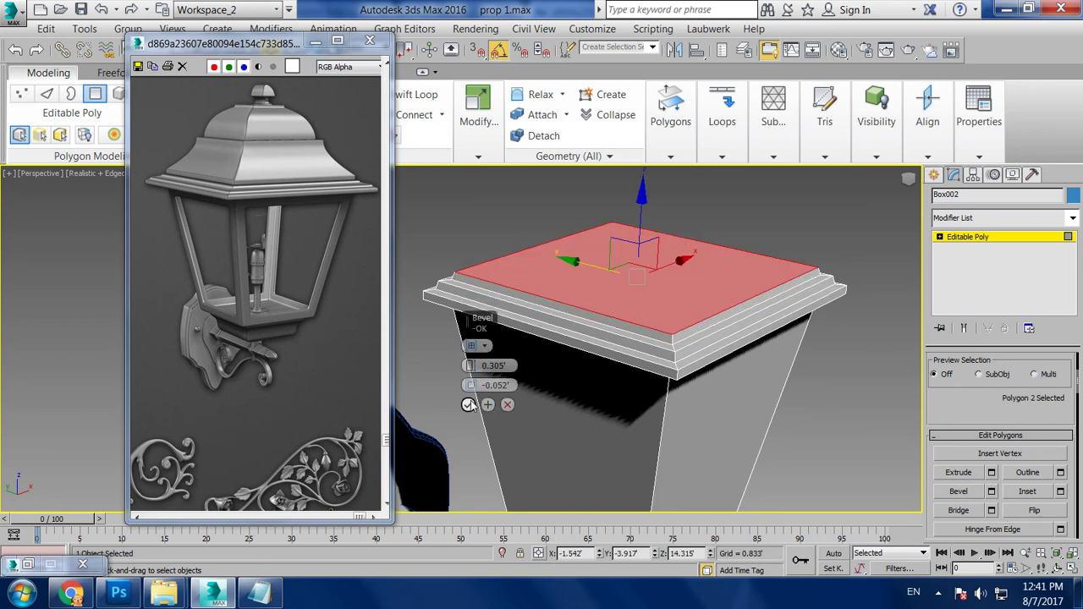
left_click_drag(471, 385, 474, 408)
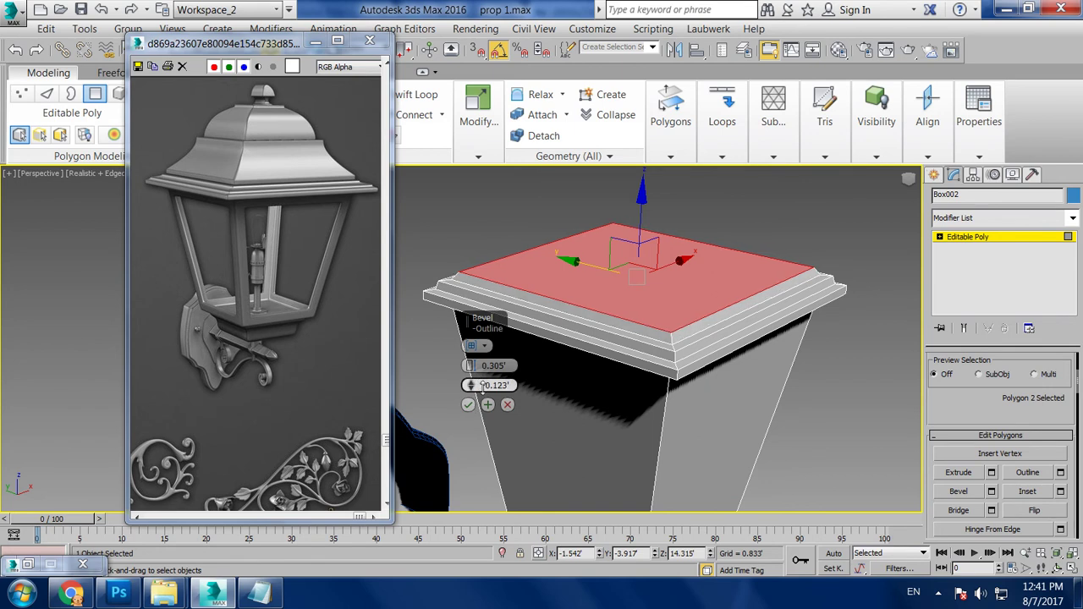
left_click(469, 404)
Bevel the top face up 2.981' with a -0.458' outline into a tapered roof
left_click(992, 492)
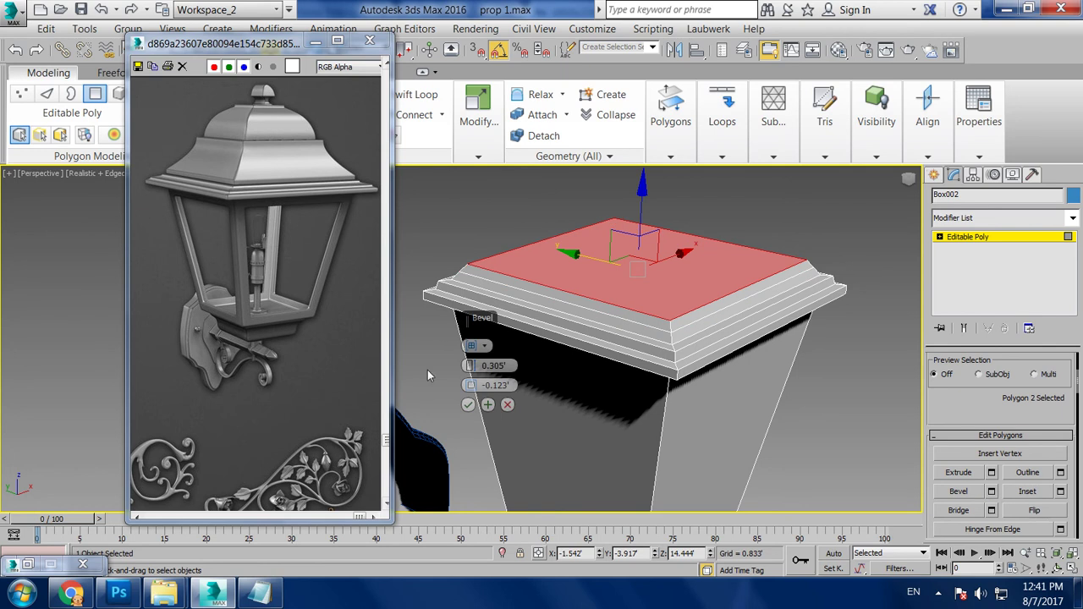
left_click_drag(471, 366, 466, 235)
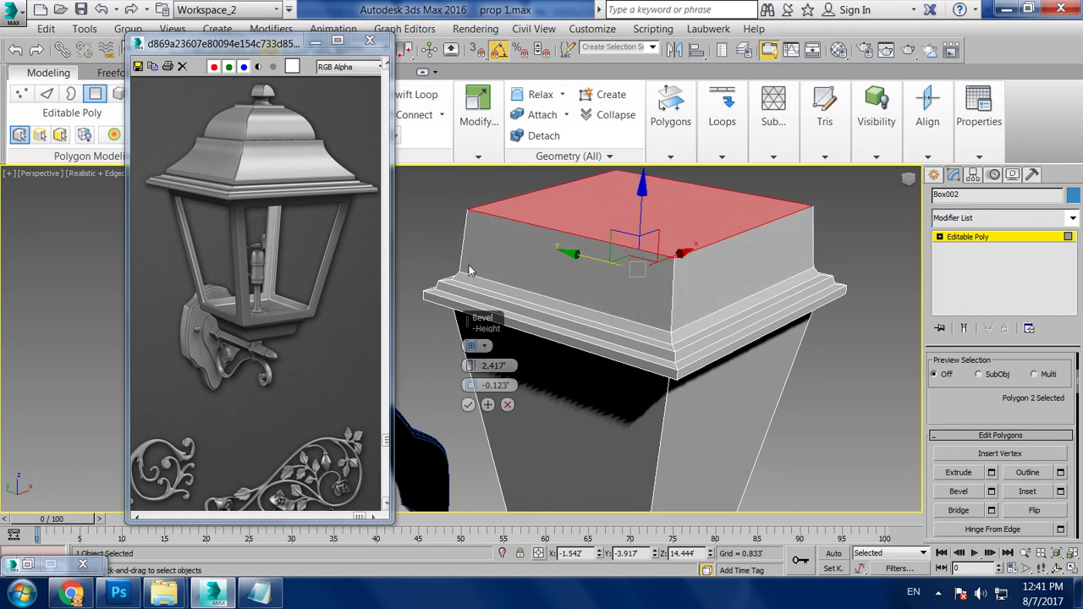
left_click_drag(470, 385, 489, 413)
key("alt+w")
middle_click(691, 247)
key("alt+w")
middle_click_drag(690, 247, 721, 244)
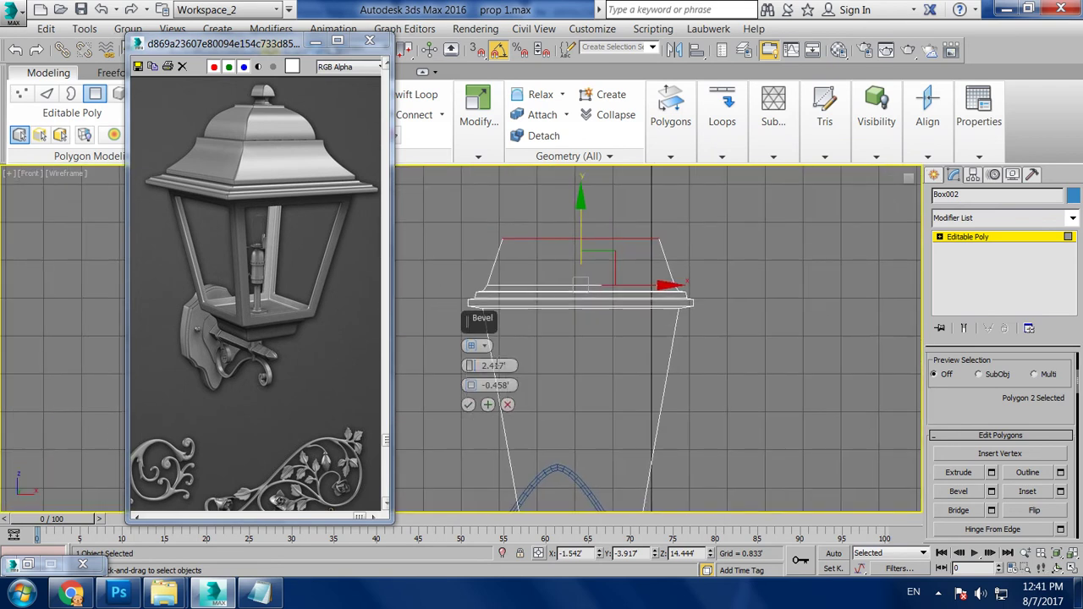
left_click_drag(470, 366, 472, 341)
left_click(472, 407)
mouse_move(601, 312)
middle_mouse_down()
mouse_move(658, 348)
mouse_move(689, 350)
middle_mouse_up()
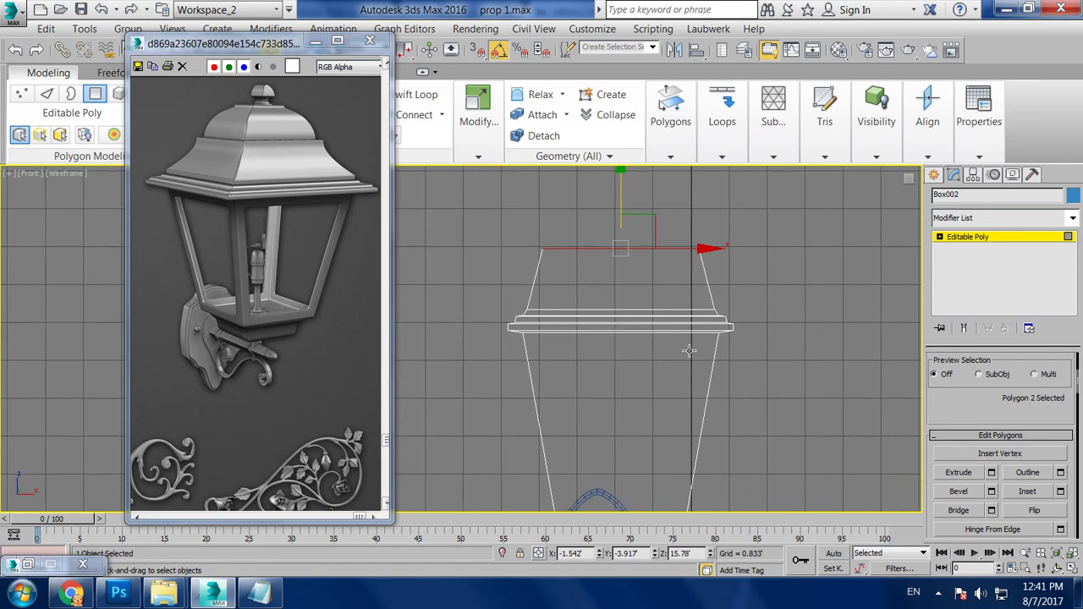
Connect the four slanted roof edges with 2 pinched segments to add two edge loops
left_click(939, 238)
left_click(962, 258)
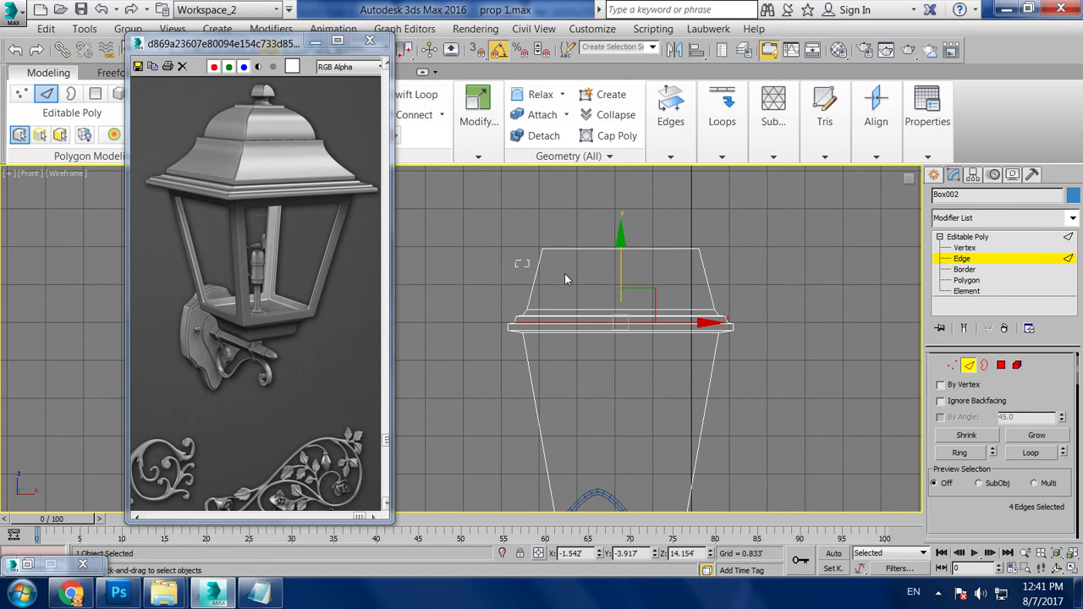
left_click_drag(564, 279, 807, 298)
left_click_drag(1022, 511, 1020, 399)
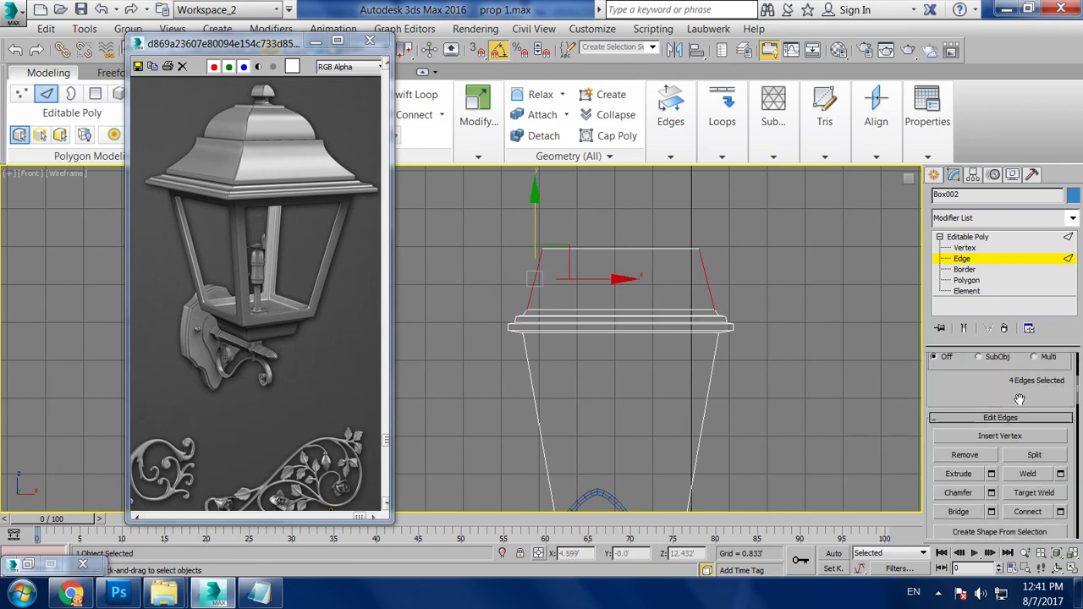
left_click(1060, 511)
left_click(471, 343)
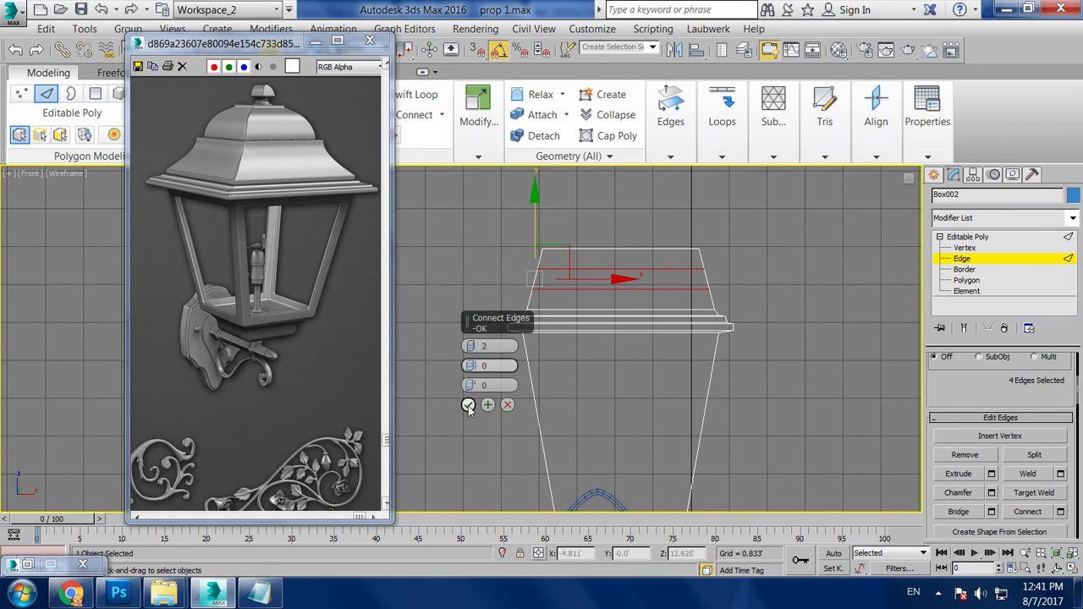
left_click_drag(471, 367, 471, 362)
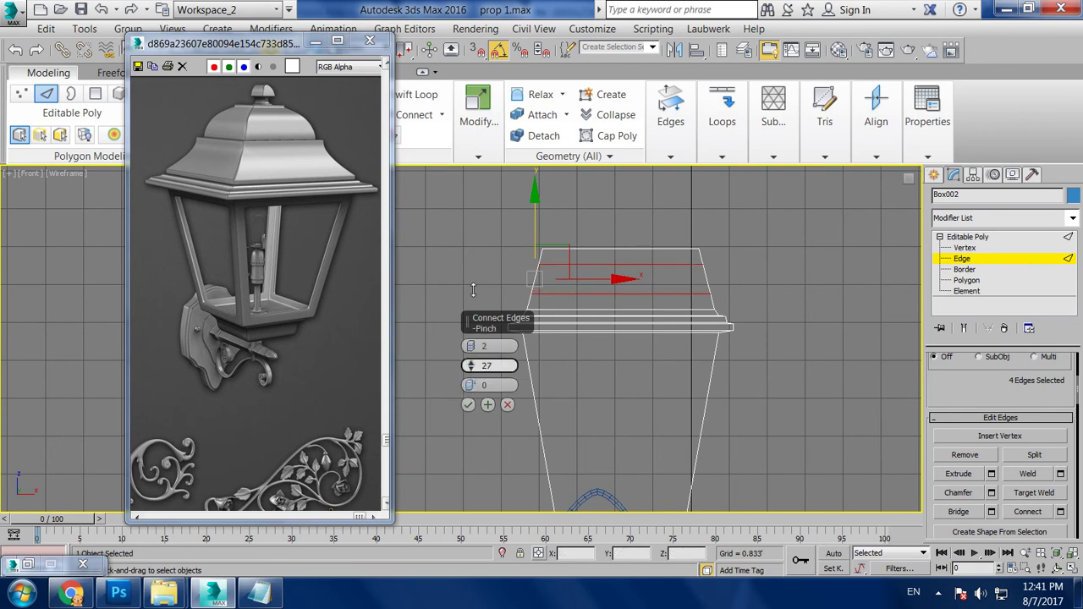
left_click(468, 405)
Select the upper vertex rows of the roof and scale them inward
key("2")
key("1")
left_click_drag(488, 257, 586, 295)
left_click_drag(754, 296, 754, 297)
key("r")
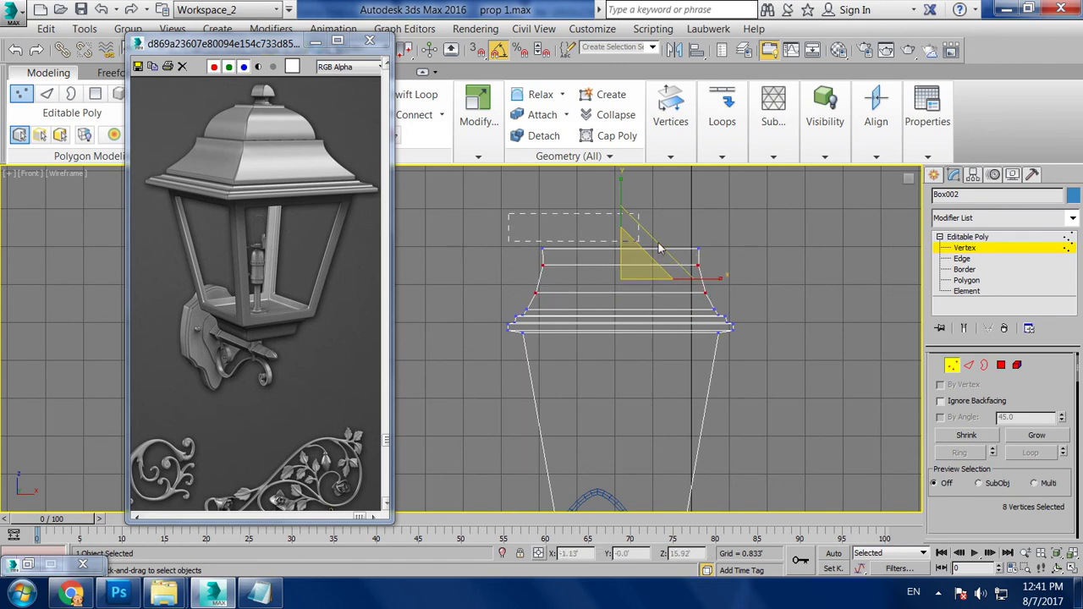
left_click_drag(741, 256, 741, 256)
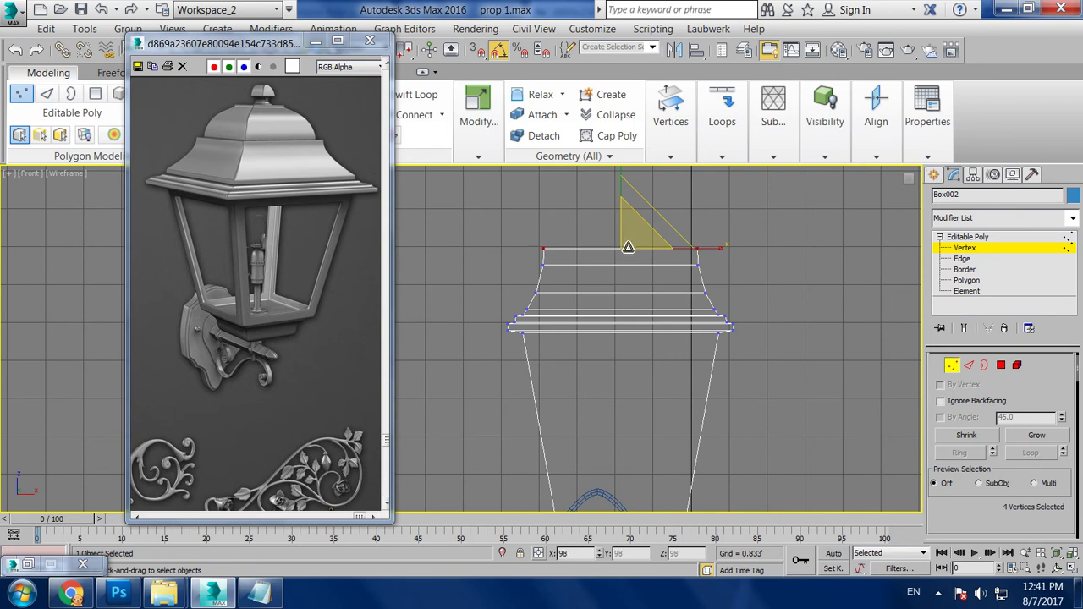
key("alt+w")
key("alt+w")
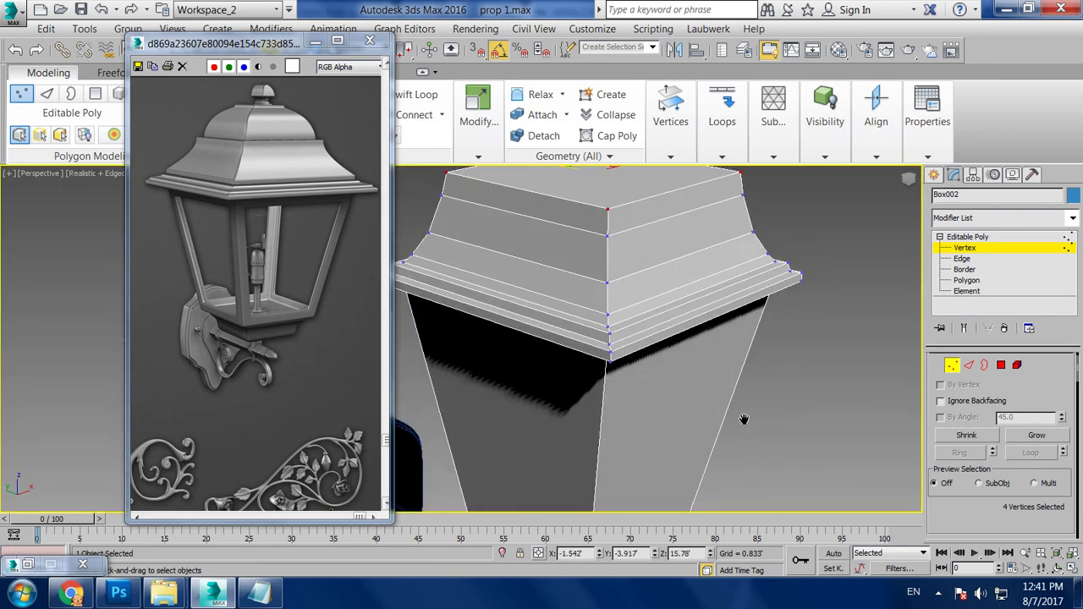
middle_click_drag(732, 313, 732, 361, "alt")
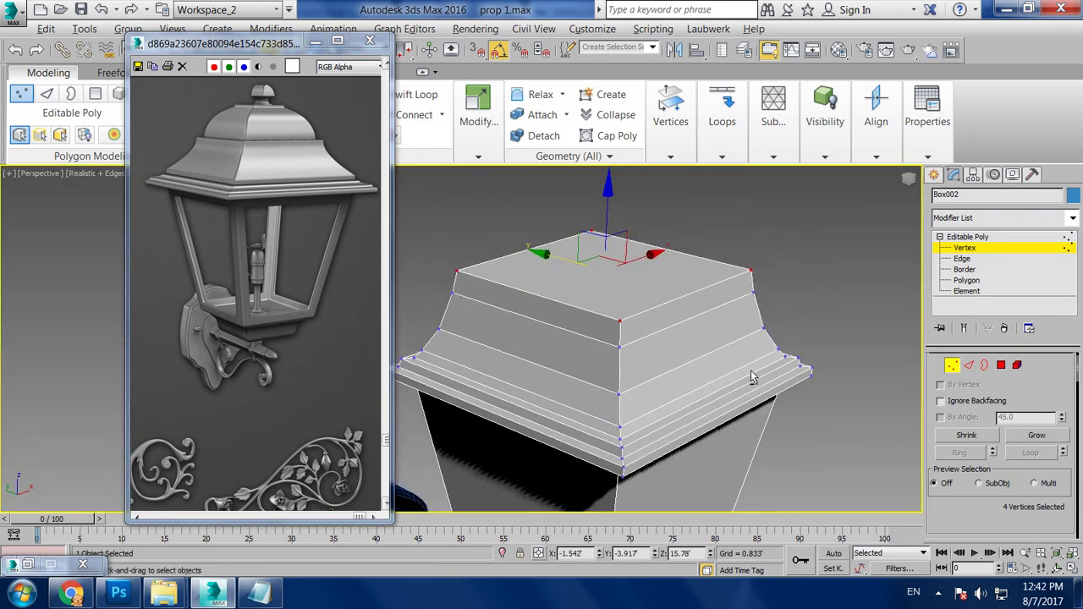
Inset the roof's top polygon by 0.195'
left_click(1002, 366)
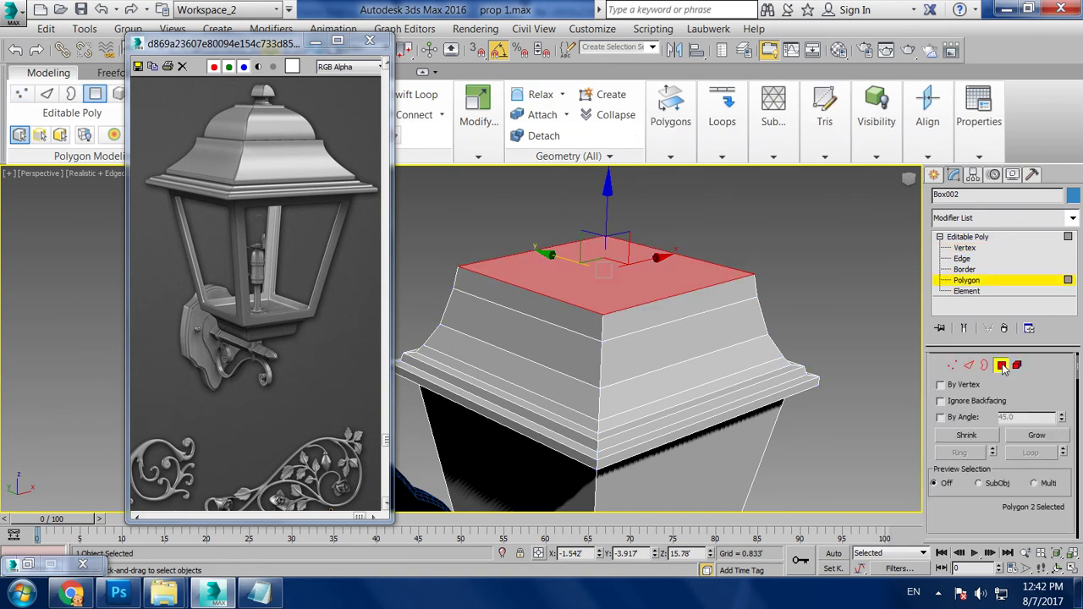
scroll(1021, 453, "down", 2)
scroll(1052, 479, "down", 3)
left_click(1060, 477)
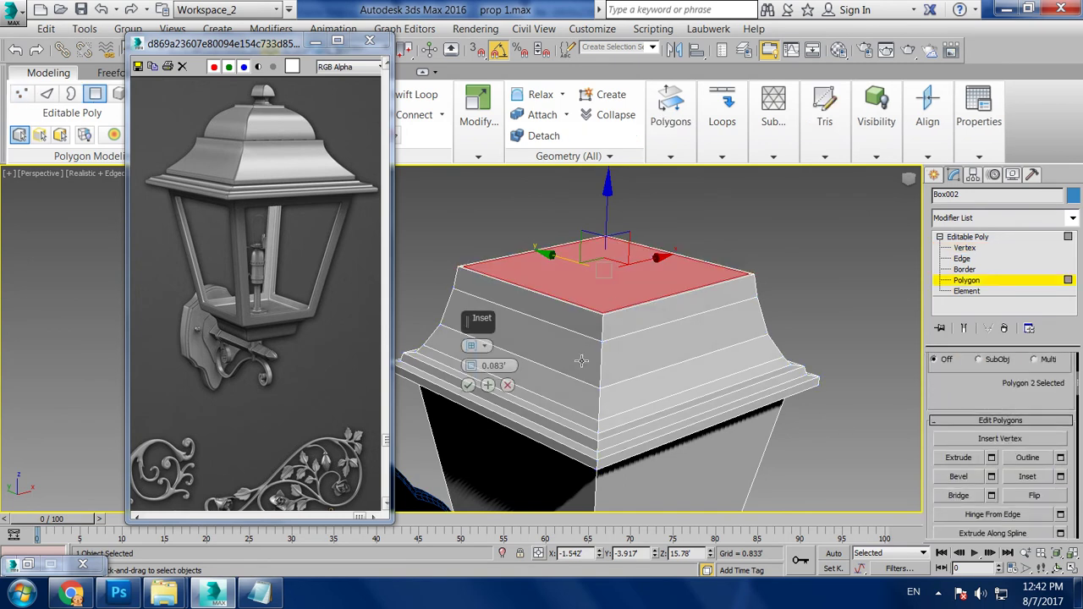
left_click_drag(478, 373, 478, 359)
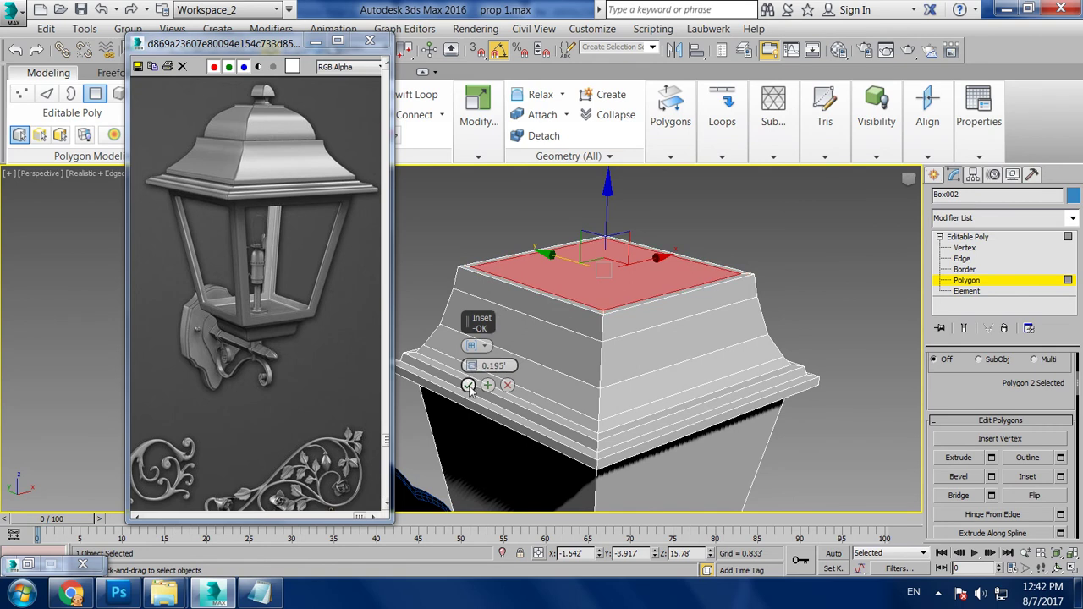
left_click(468, 385)
Bevel the inset top face twice at 1.352' height using Apply and Continue
middle_click_drag(597, 349, 866, 365, "alt")
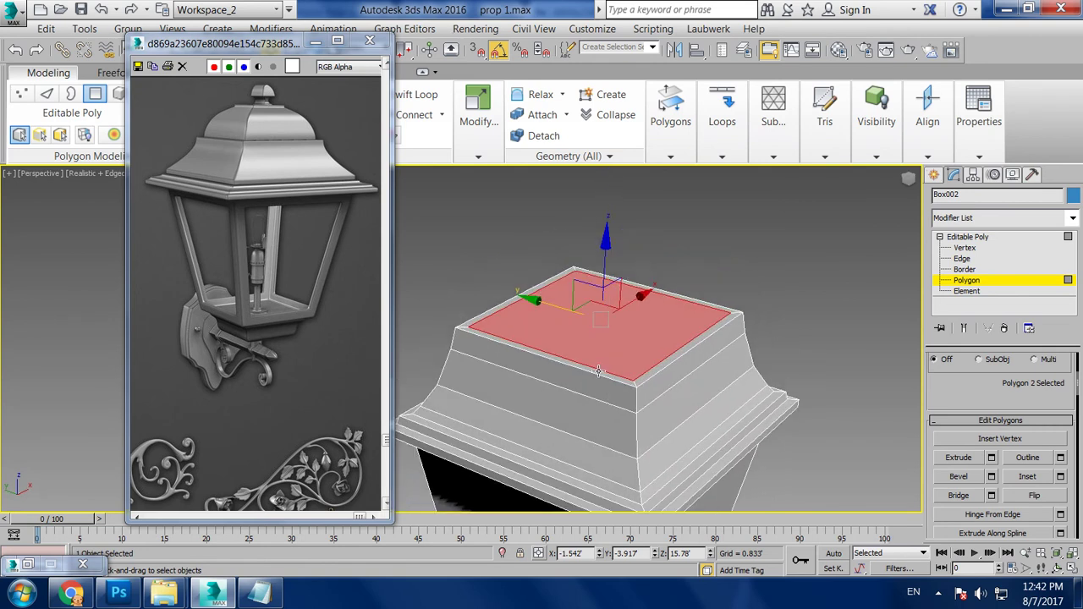
left_click(991, 477)
left_click_drag(469, 375, 487, 407)
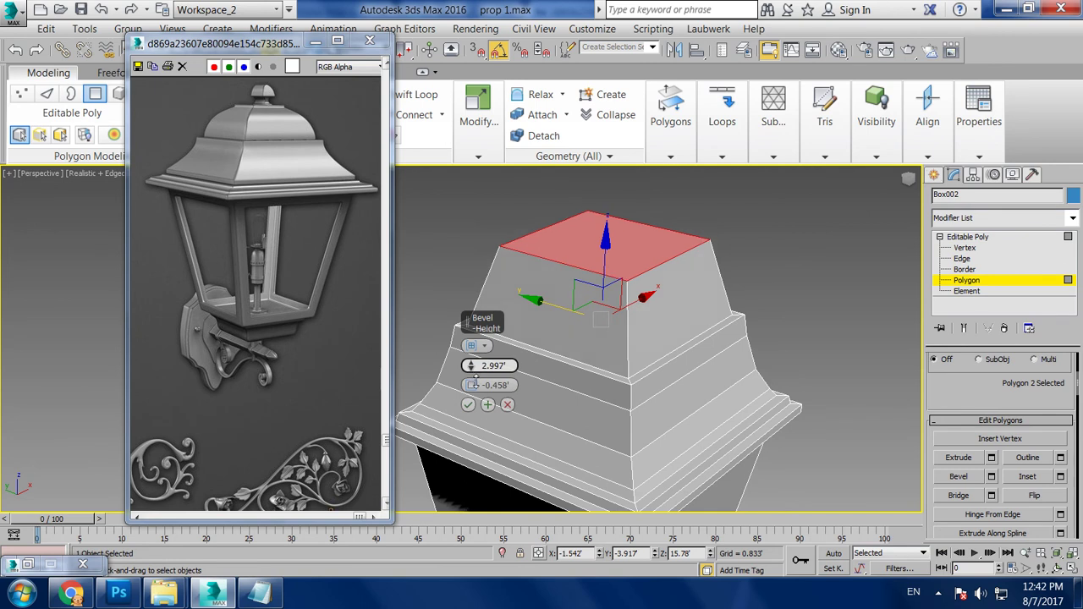
left_click(487, 406)
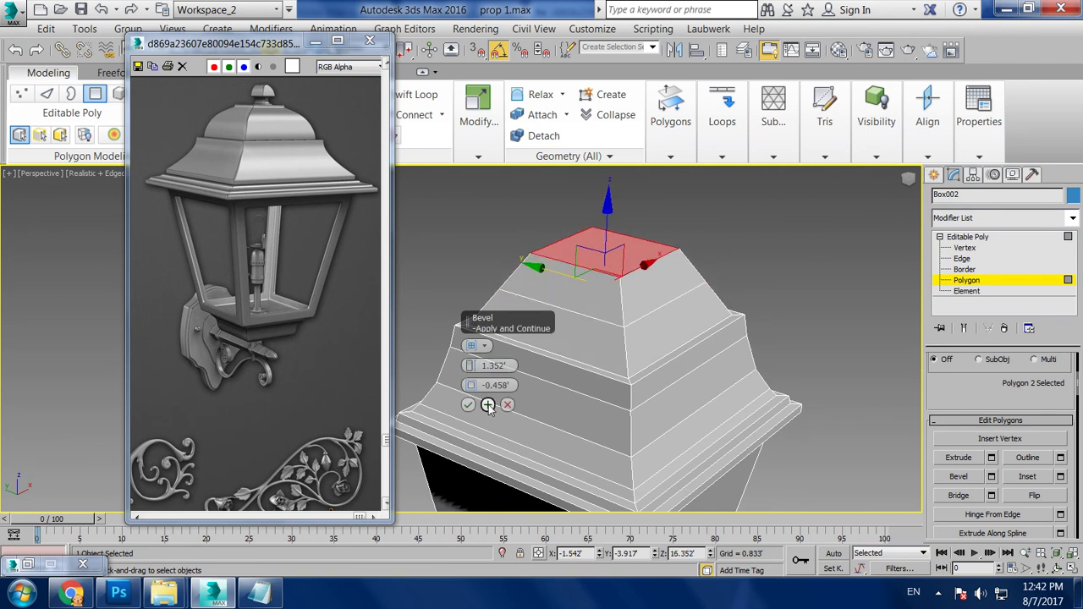
left_click(468, 404)
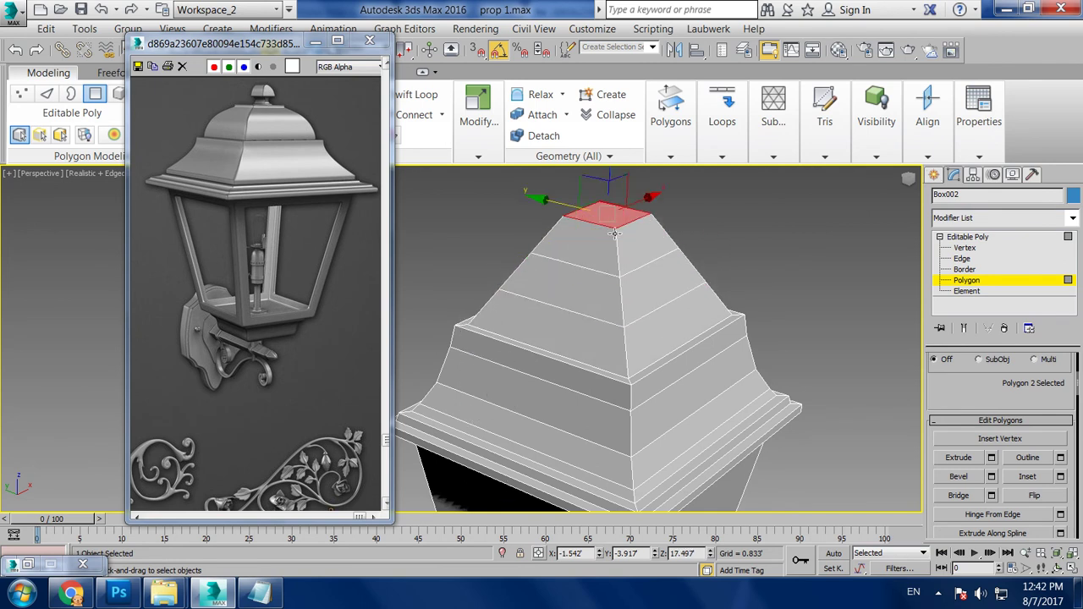
In Front view, scale the dome's middle and top vertex rows outward into a rounded shape
key("alt+w")
key("alt+w")
middle_click_drag(656, 236, 512, 310)
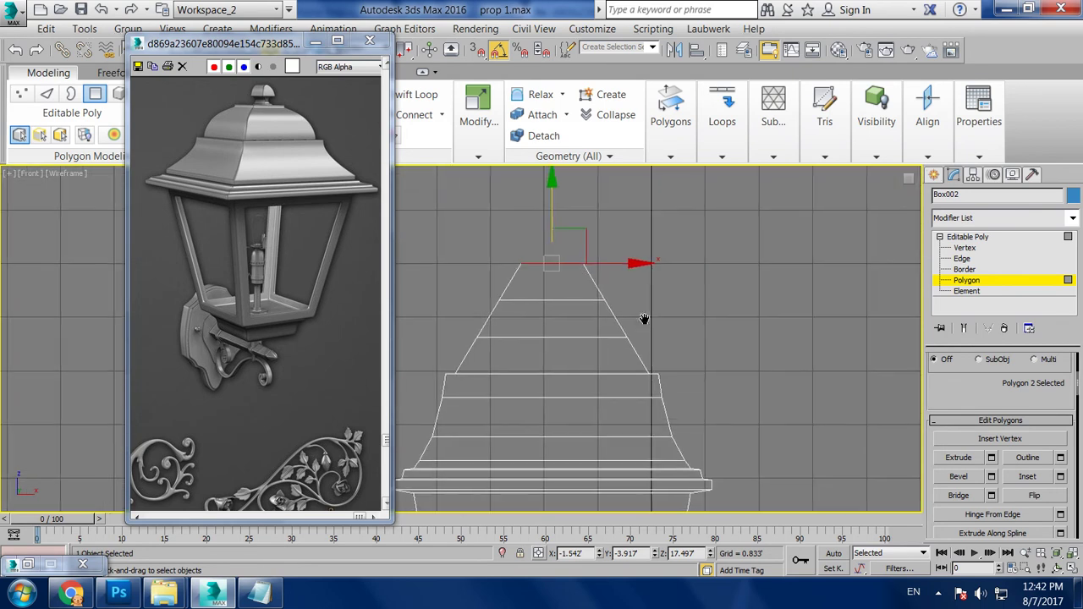
key("1")
left_click_drag(449, 295, 691, 356)
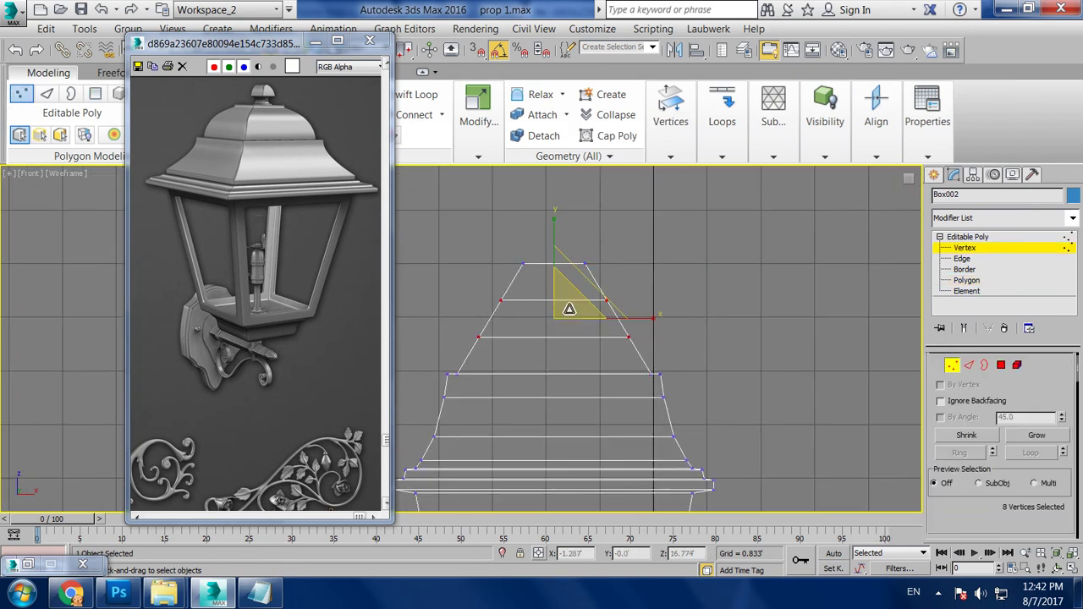
left_click_drag(535, 304, 546, 317)
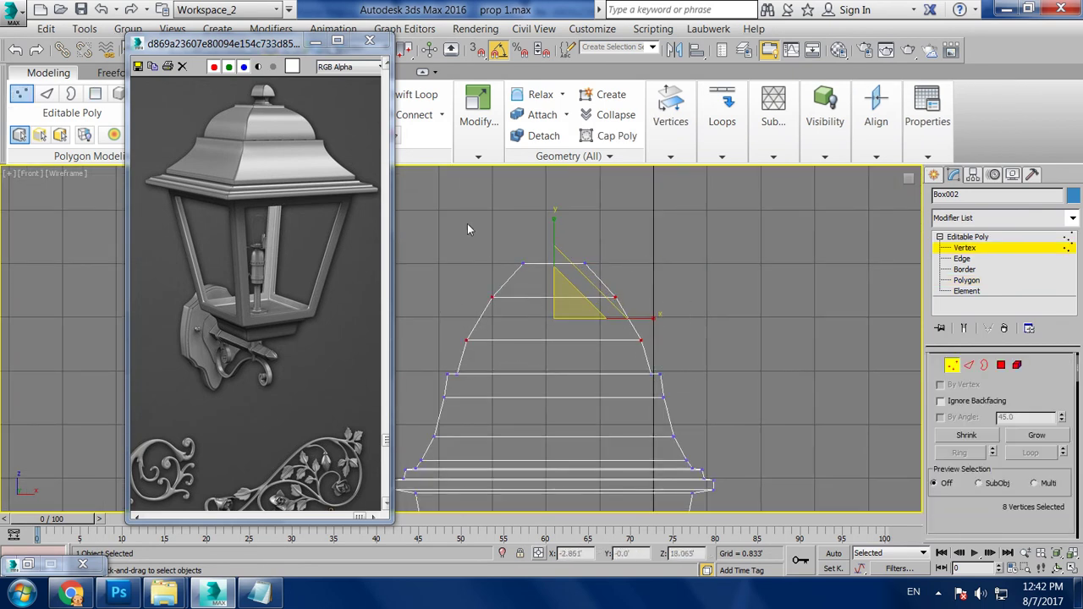
left_click_drag(636, 286, 635, 285)
left_click_drag(554, 264, 552, 253)
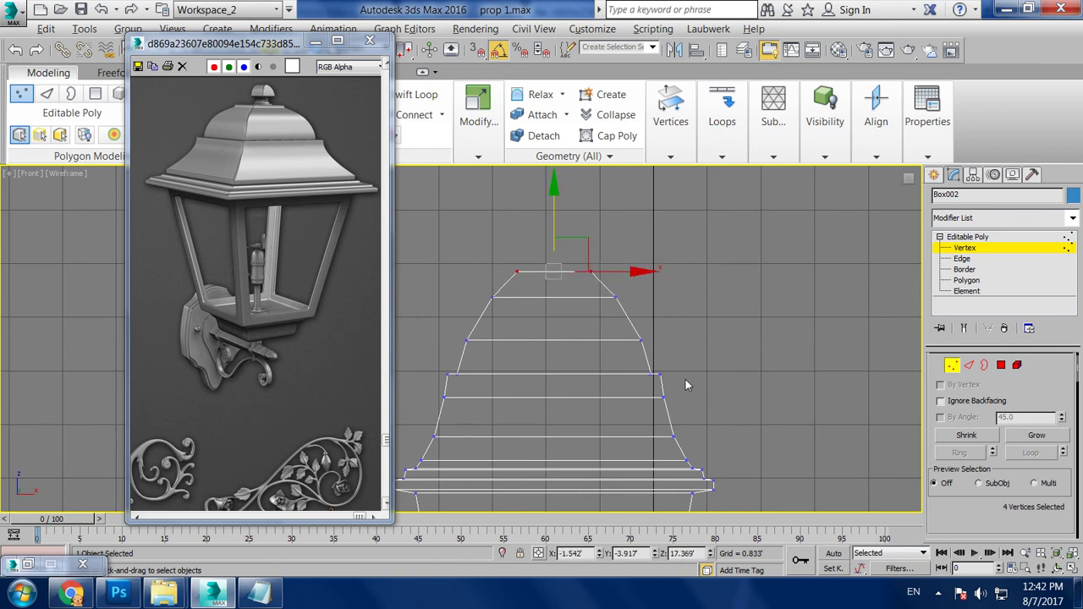
key("alt+w")
key("alt+w")
scroll(736, 413, "down", 3)
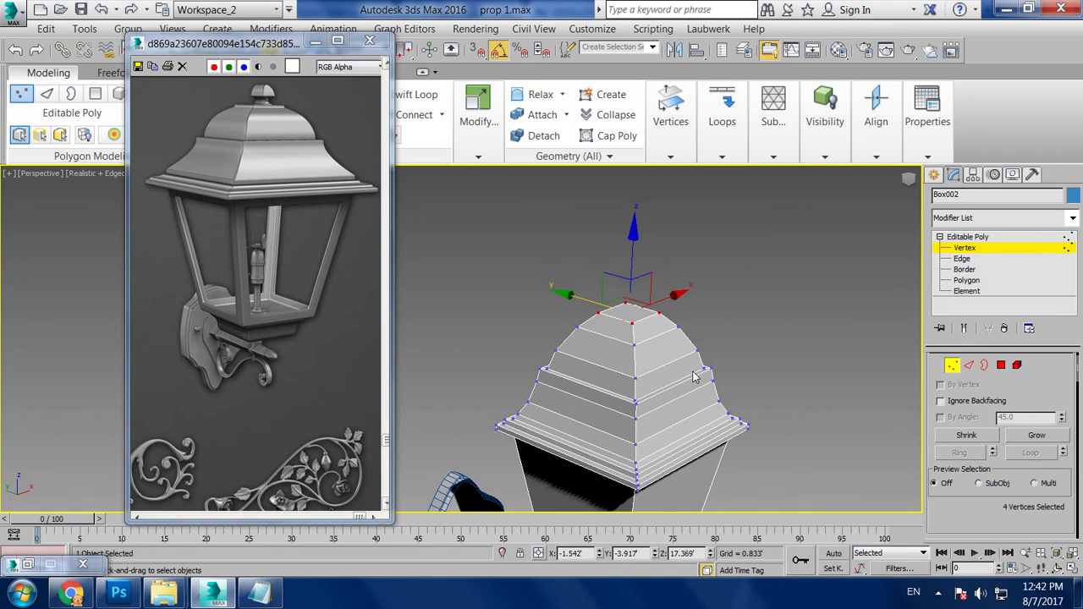
scroll(726, 405, "up", 3)
scroll(726, 404, "down", 1)
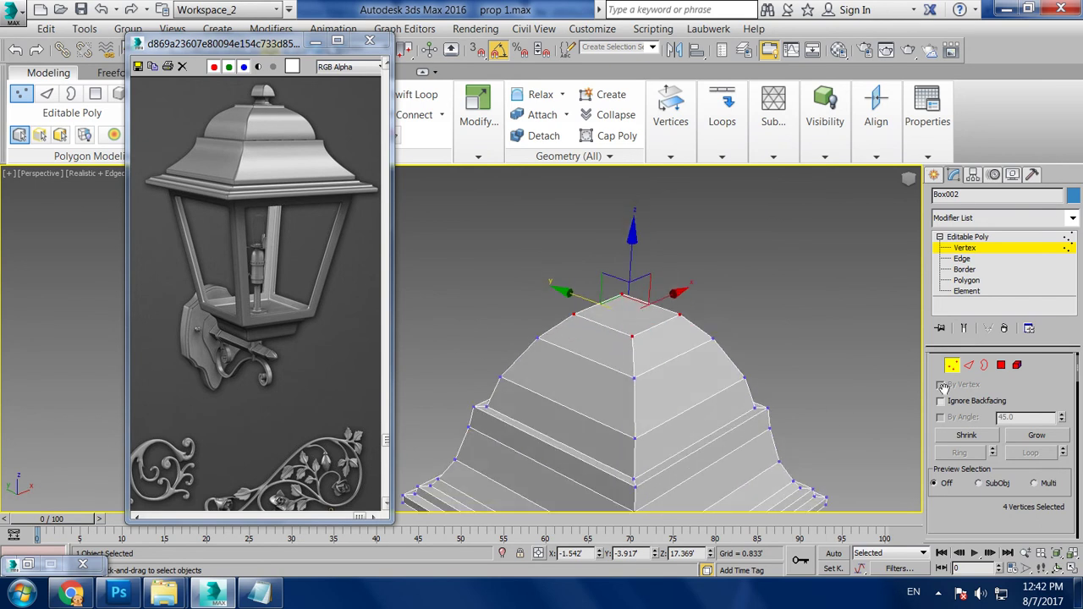
Inset the roof's top face twice and narrow it along one axis
left_click(1002, 364)
scroll(1006, 522, "down", 5)
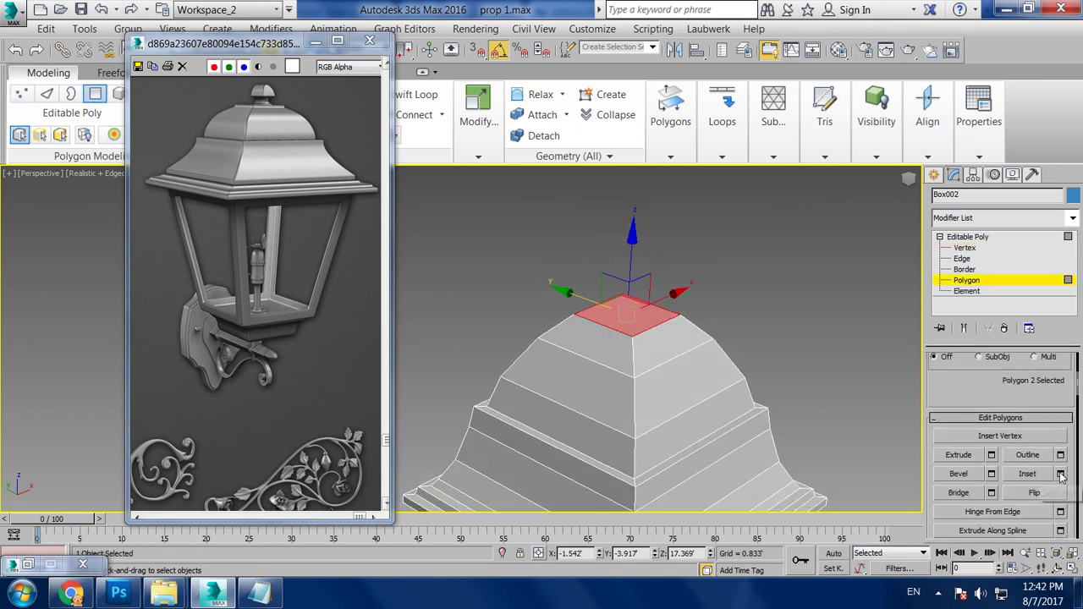
left_click(1060, 478)
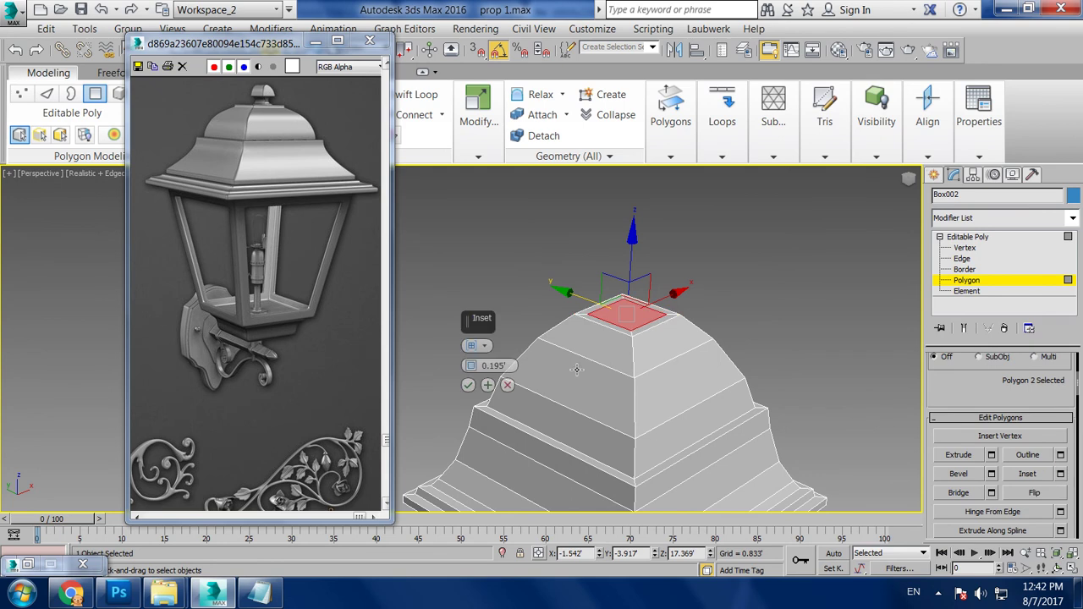
left_click(475, 391)
mouse_move(657, 332)
middle_mouse_down("alt")
mouse_move(645, 328)
mouse_move(634, 360)
middle_mouse_up("alt")
scroll(645, 328, "up", 3)
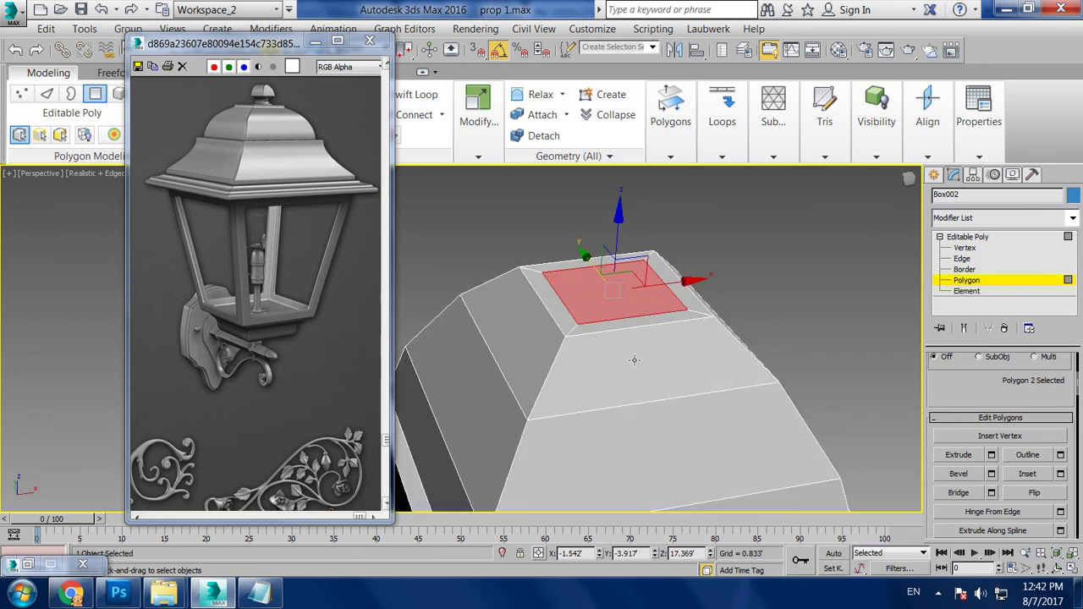
left_click(1061, 474)
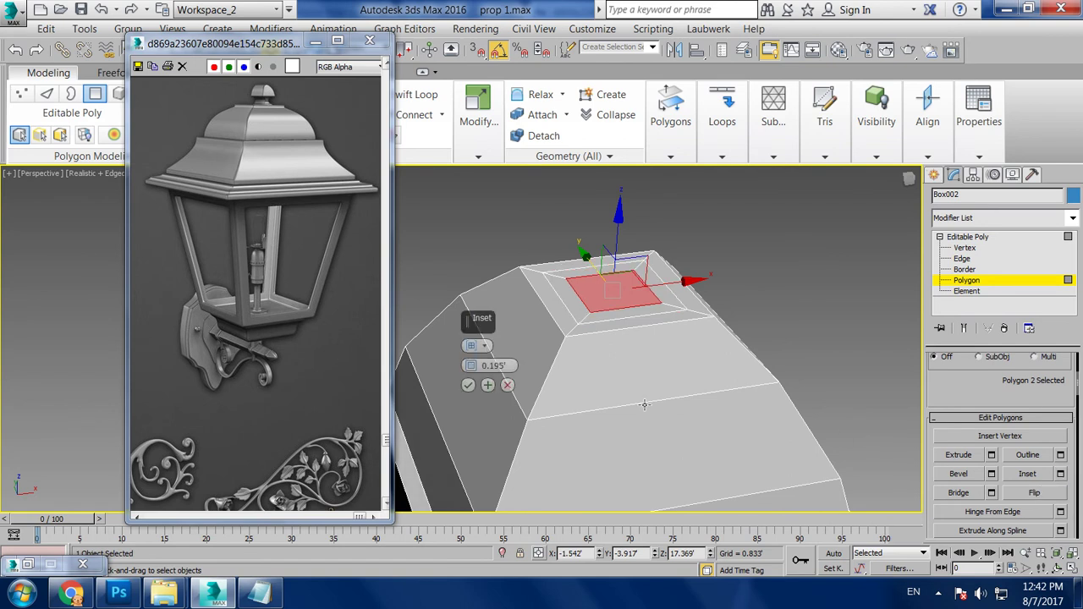
left_click(468, 385)
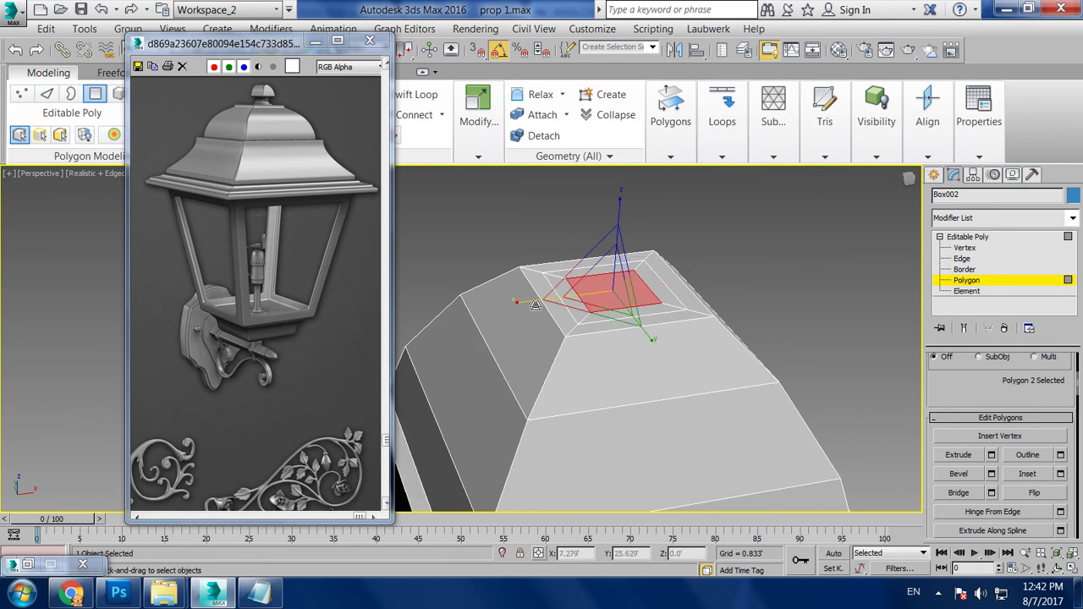
left_click_drag(534, 305, 569, 306)
Extrude the small top face upward into the finial block
middle_click_drag(571, 306, 836, 407, "alt")
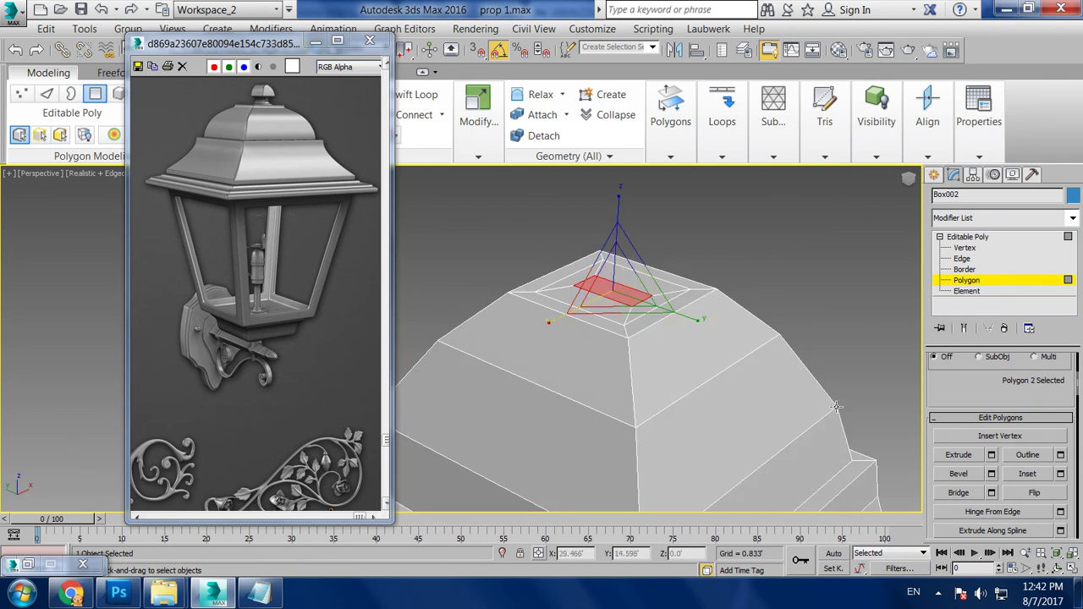
left_click(992, 455)
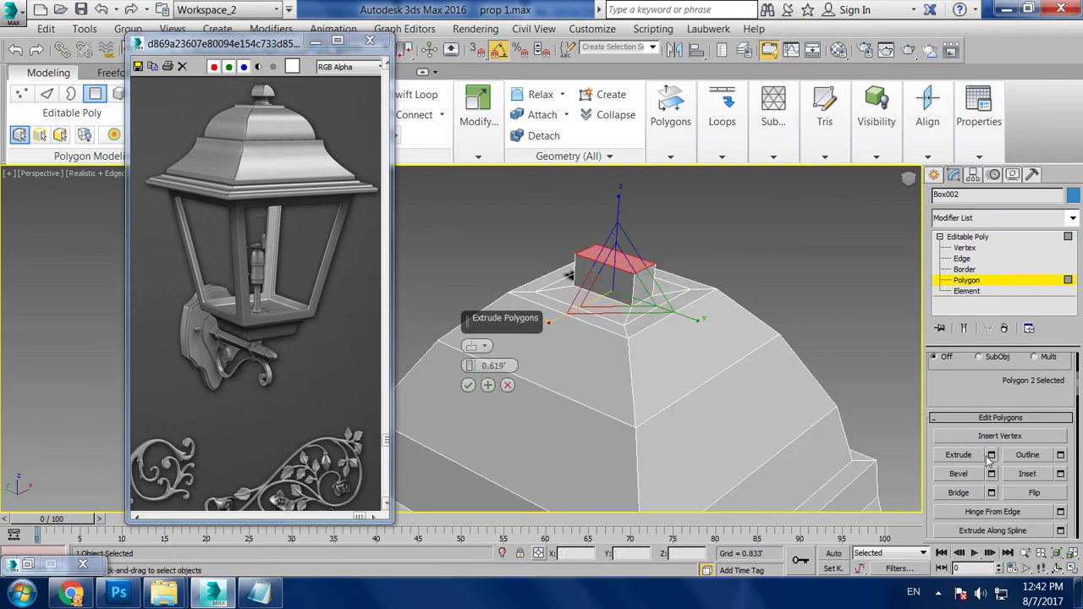
left_click(468, 386)
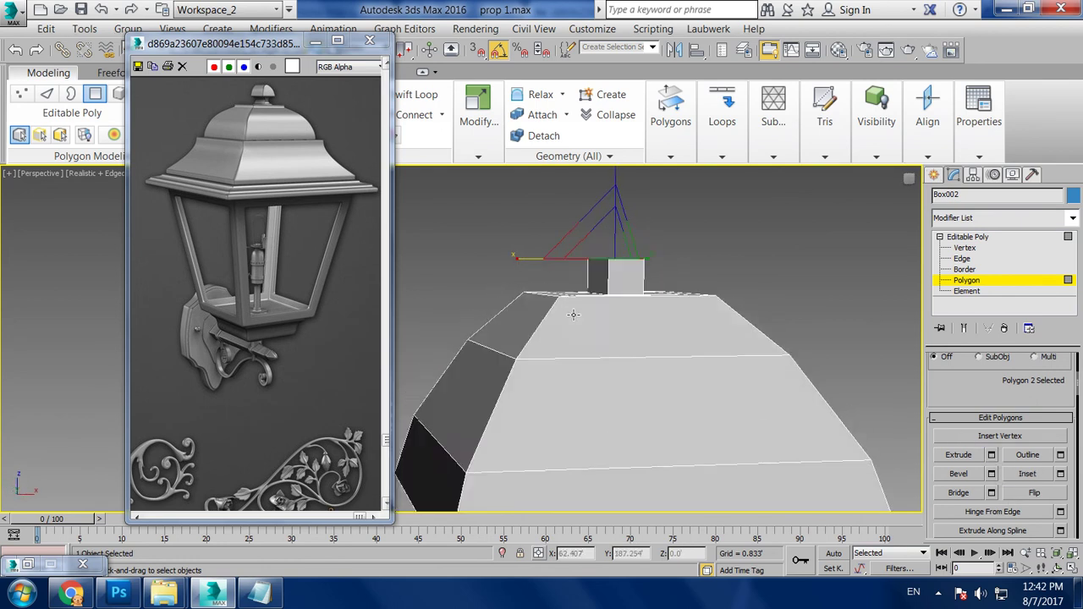
middle_click_drag(467, 385, 546, 242, "alt")
Add a Swift Loop around the block's middle and scale it inward on X
left_click(414, 93)
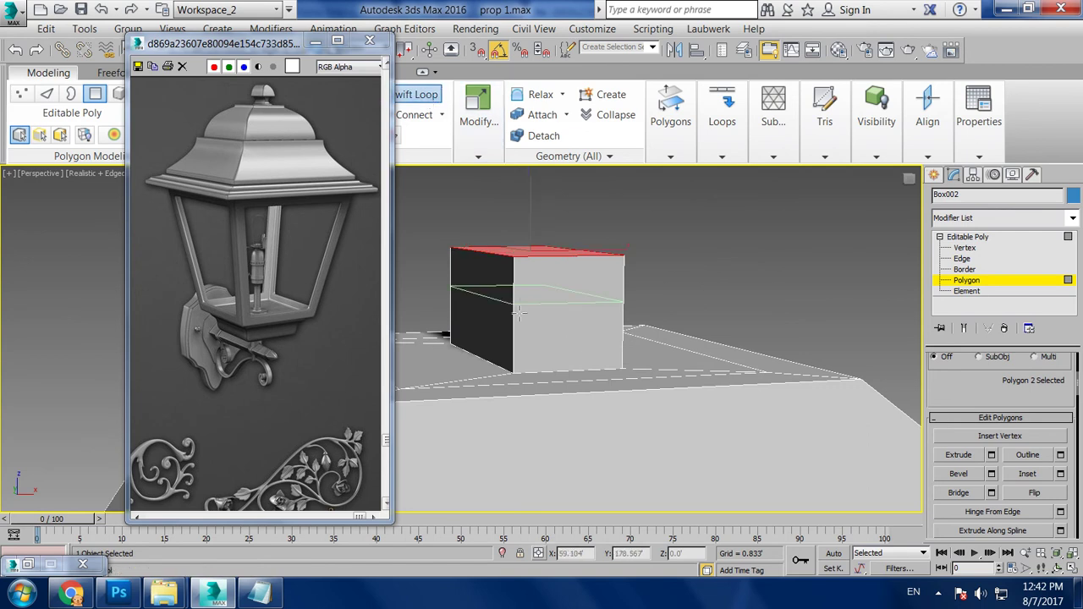
left_click(511, 307)
key("alt+w")
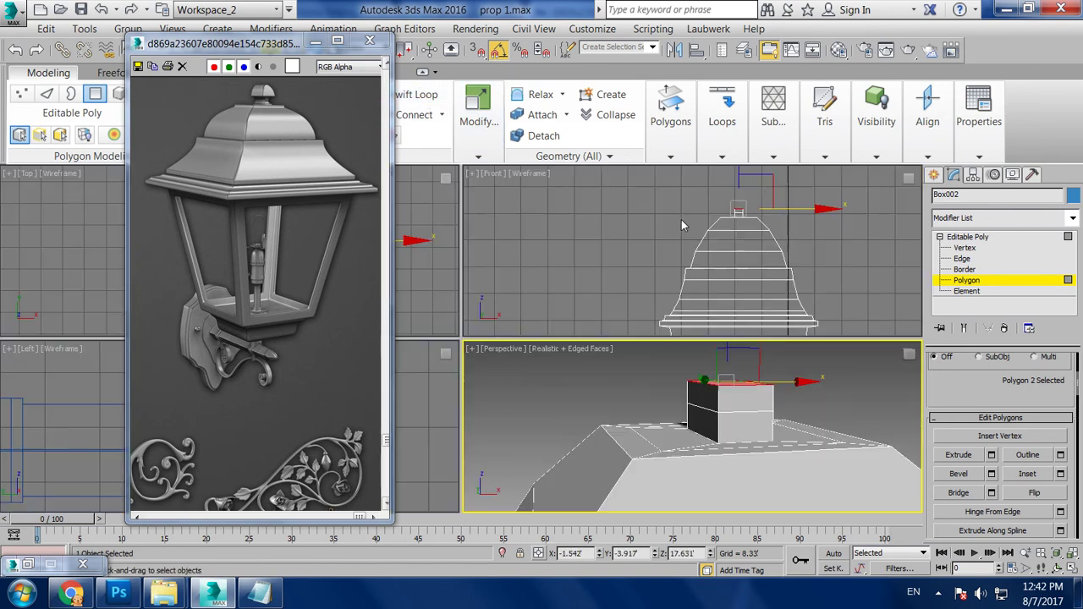
key("1")
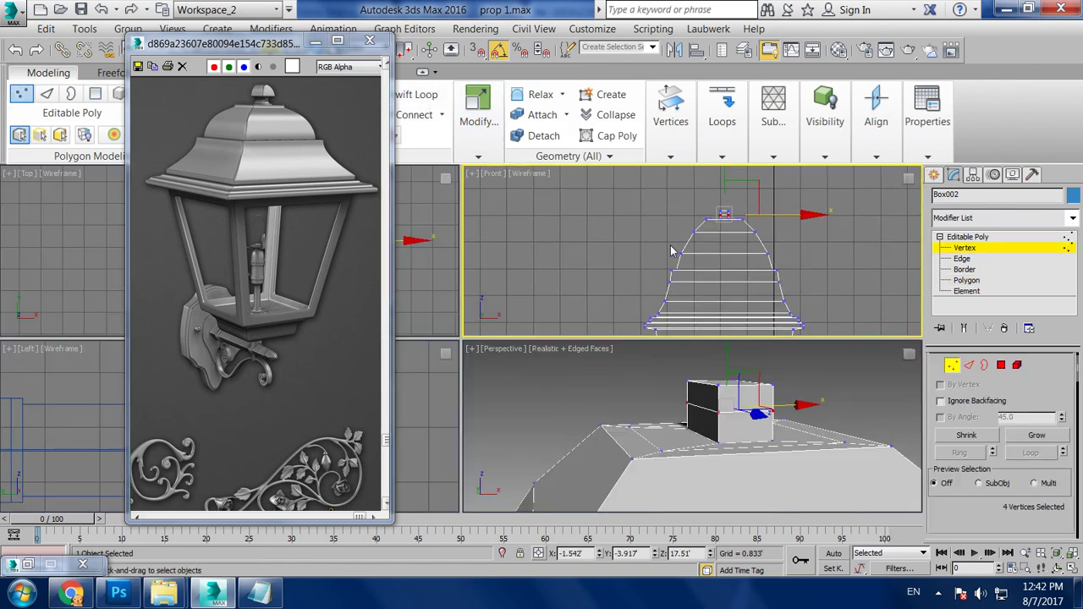
key("z")
key("r")
left_click_drag(817, 290, 796, 293)
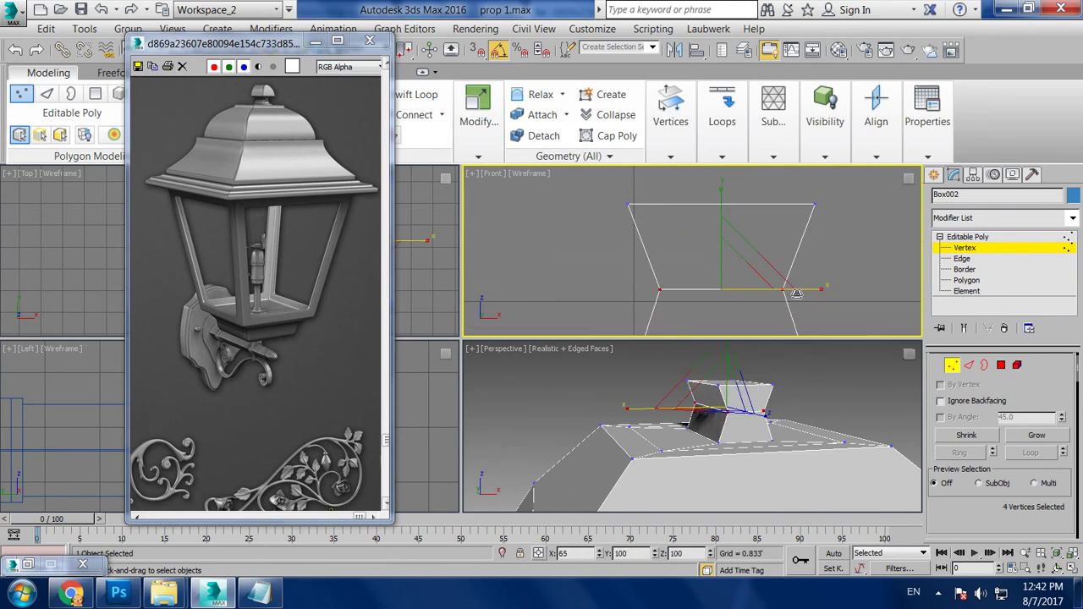
key("w")
middle_click(774, 359)
key("z")
key("alt+w")
middle_click_drag(752, 372, 758, 391, "alt")
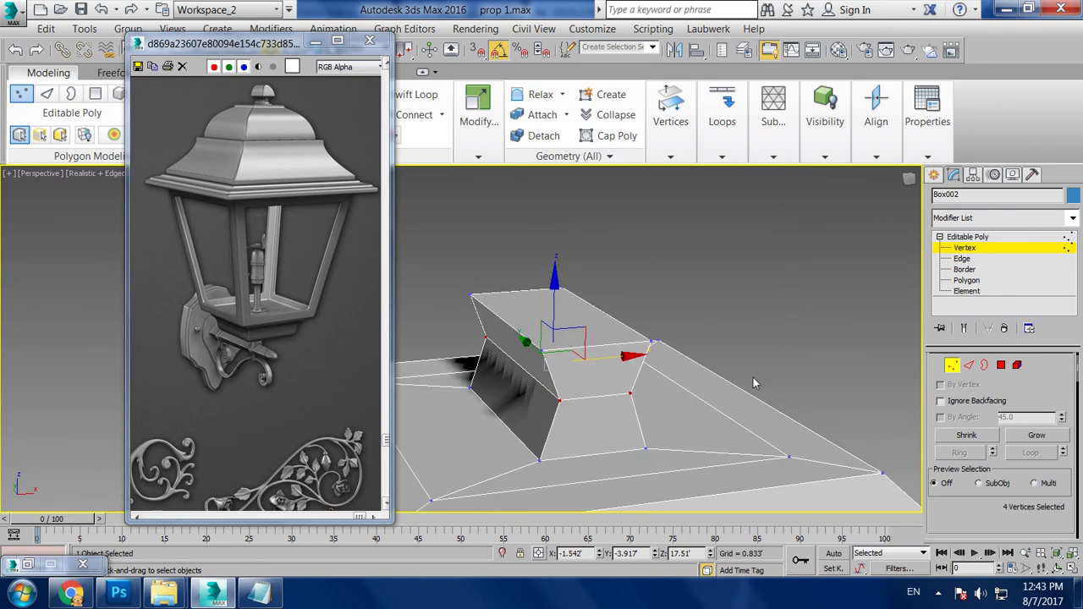
Add a second edge loop near the top of the finial block
left_click(1001, 365)
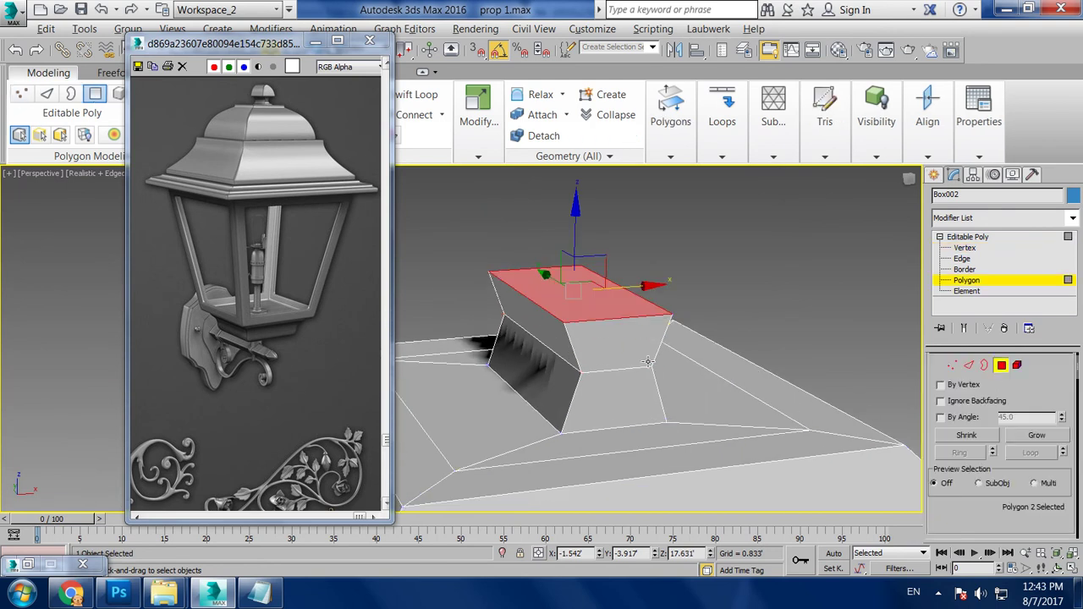
middle_click_drag(575, 347, 592, 352, "alt")
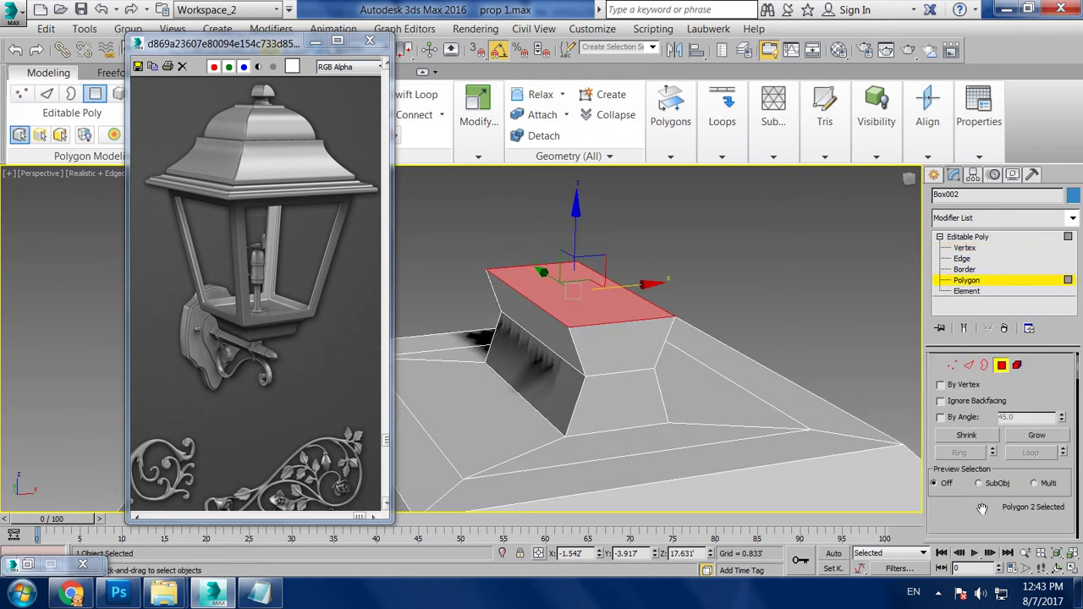
left_click_drag(981, 508, 990, 423)
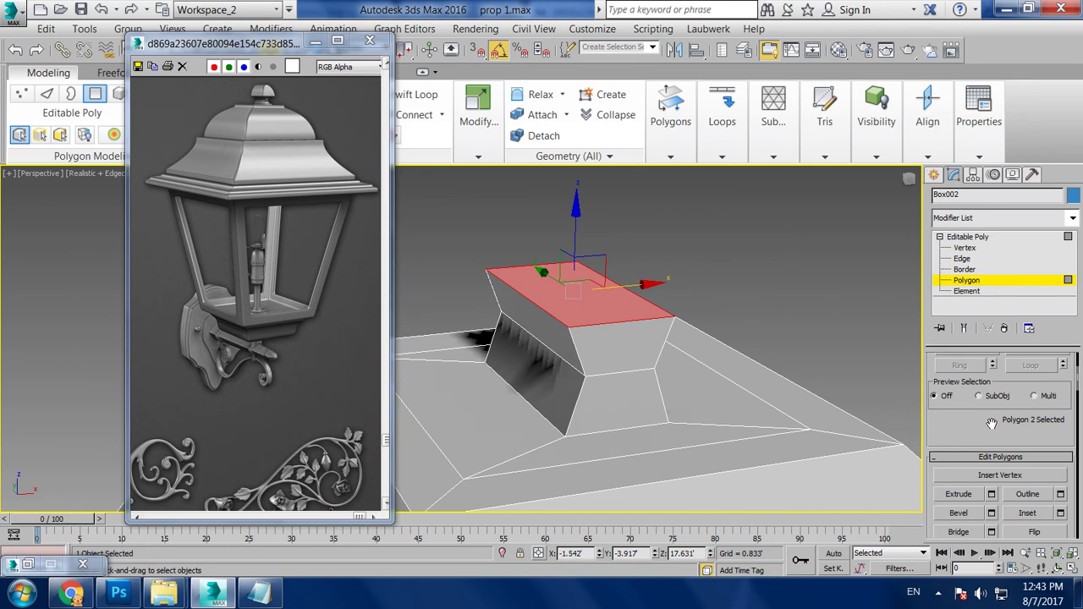
middle_click_drag(525, 229, 533, 169, "alt")
left_click(414, 94)
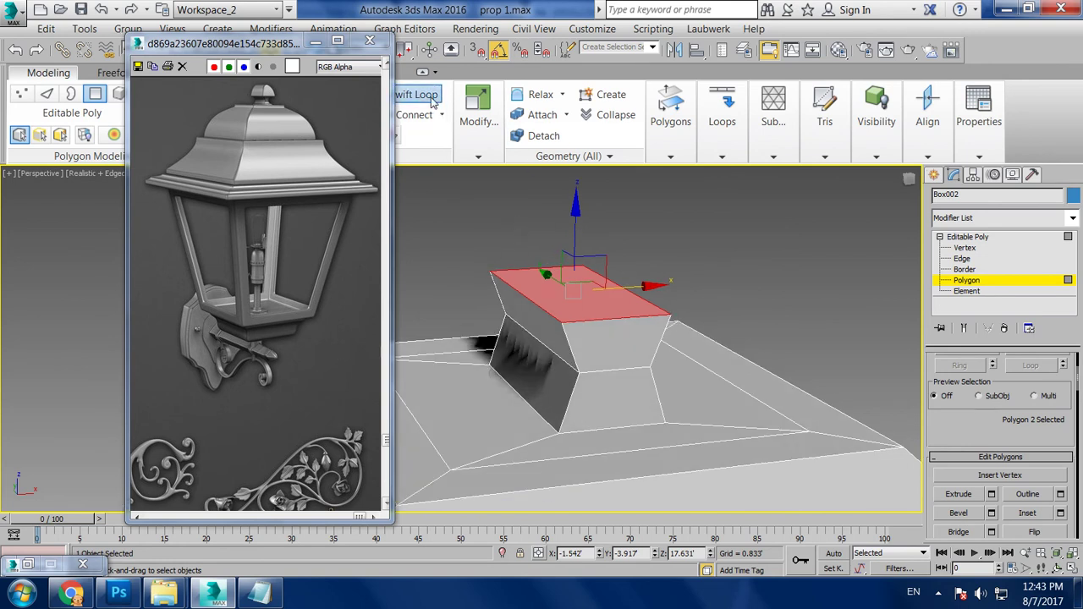
middle_click_drag(549, 280, 554, 339, "alt")
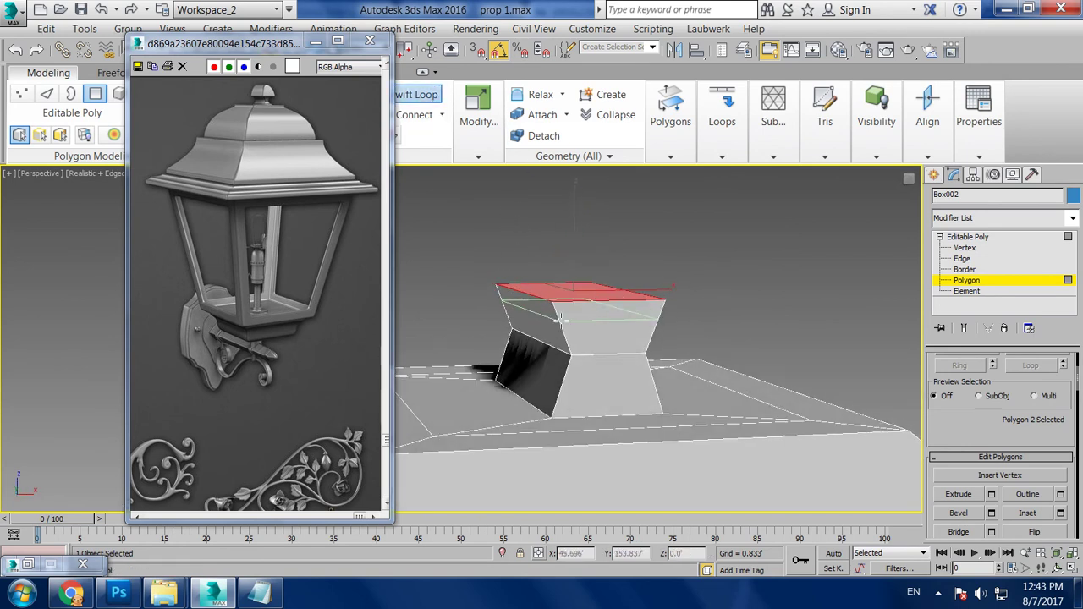
right_click(710, 273)
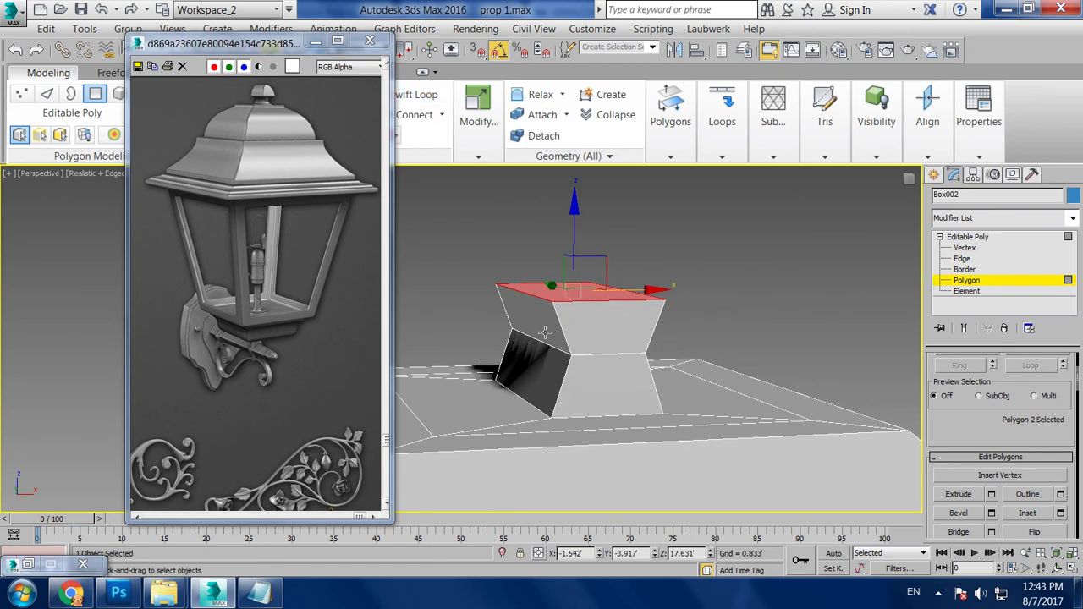
key("alt+w")
Extrude the block's top rim side faces outward 0.101' into an overhanging lip
key("alt+w")
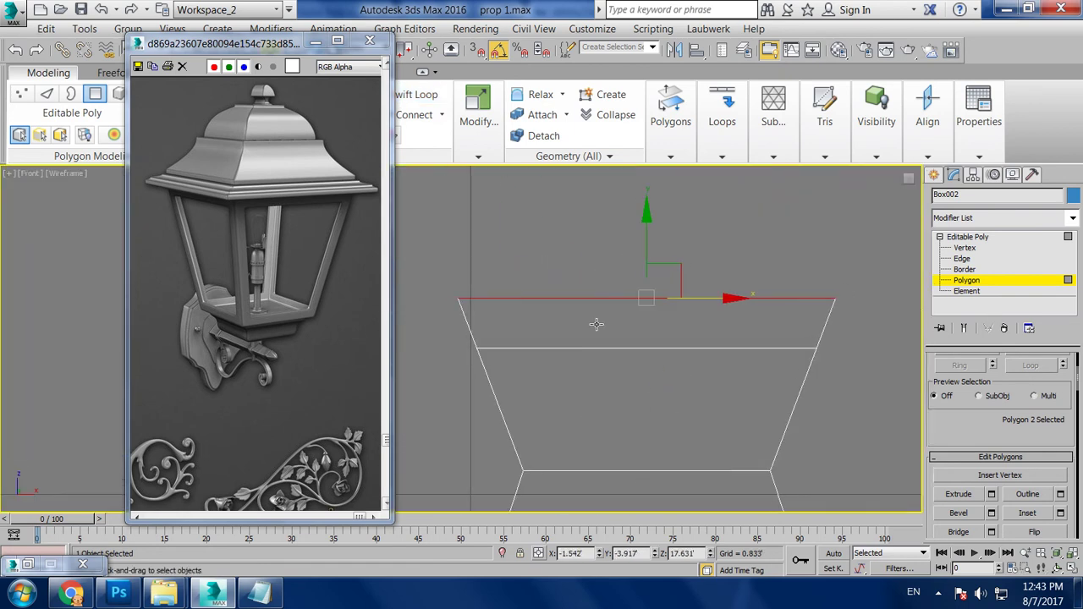
left_click_drag(912, 338, 912, 340)
key("alt+w")
key("alt+w")
mouse_move(738, 402)
middle_mouse_down("alt")
mouse_move(751, 377)
mouse_move(688, 365)
middle_mouse_up("alt")
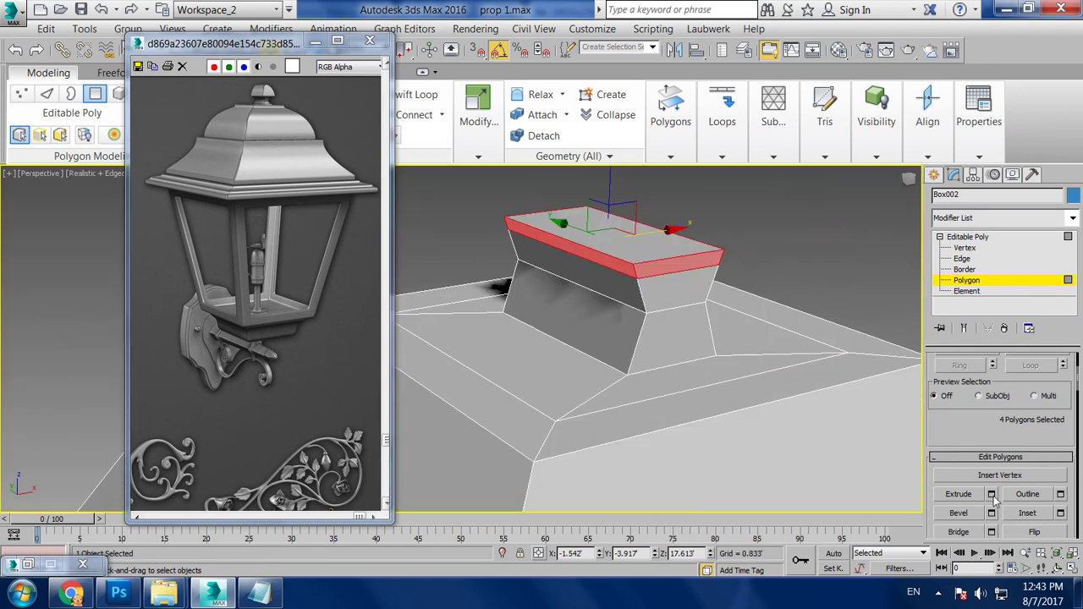
left_click(992, 495)
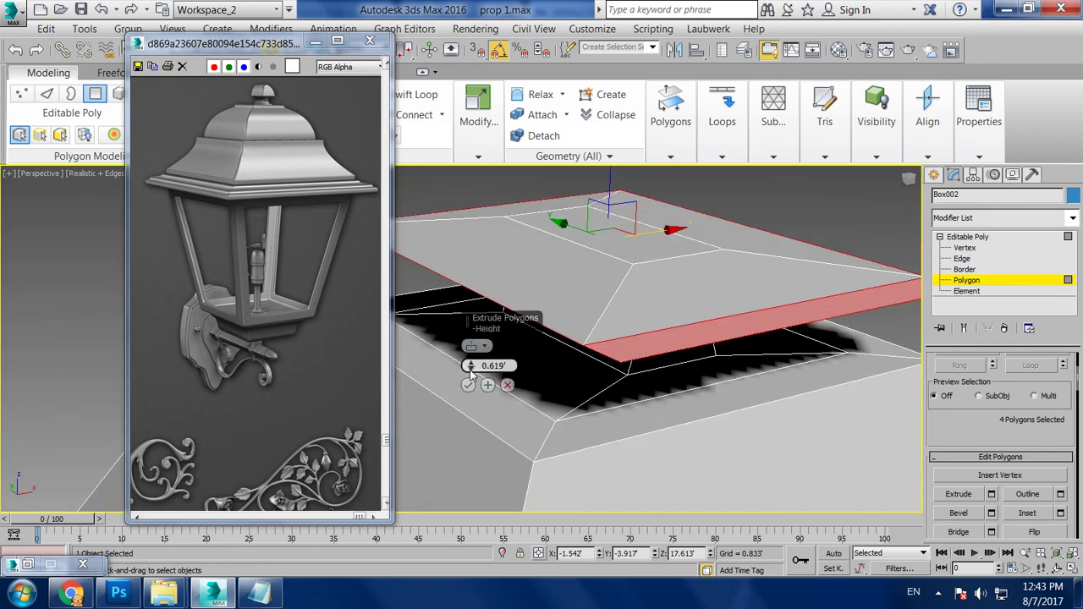
left_click_drag(471, 366, 490, 404)
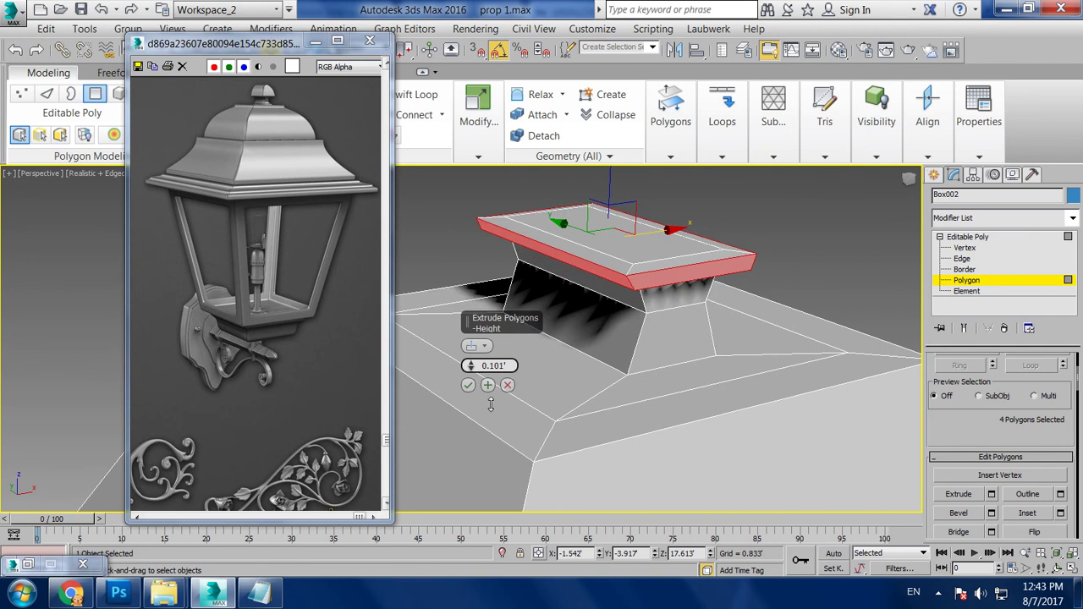
left_click(468, 385)
Select the block's top polygons and apply Bevel to them
middle_click_drag(520, 313, 588, 303, "alt")
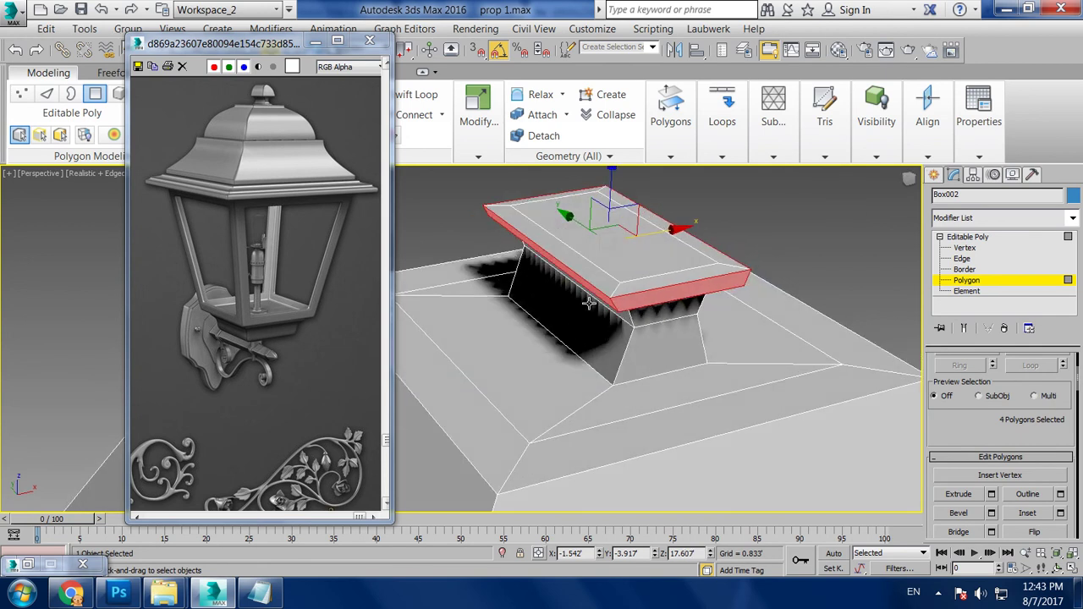
left_click(599, 283)
left_click(711, 258, "ctrl")
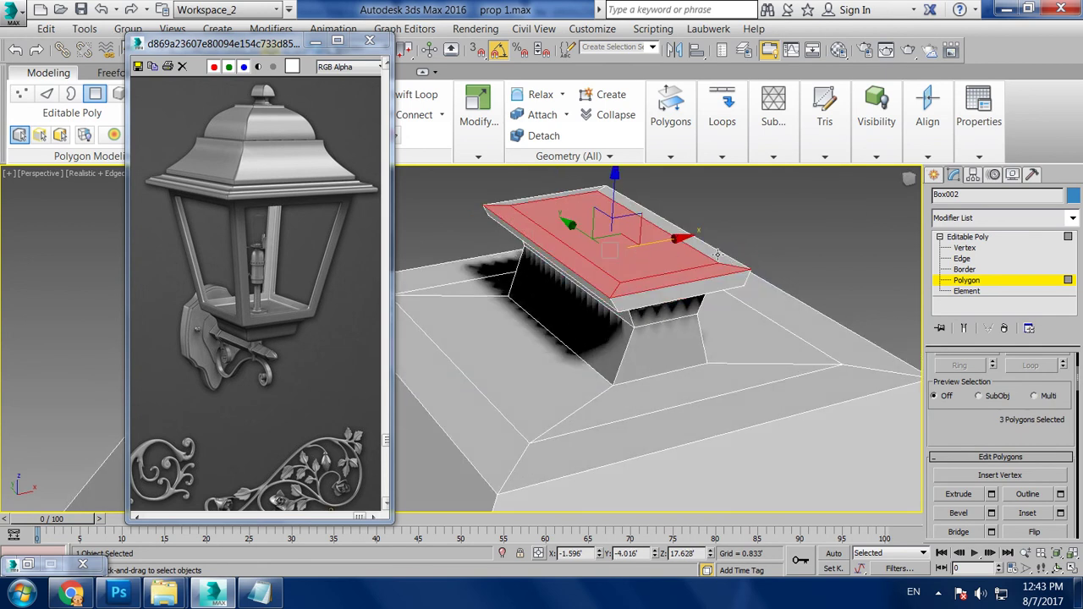
left_click(593, 204, "ctrl")
left_click(573, 197, "ctrl")
middle_click_drag(573, 197, 554, 245, "alt")
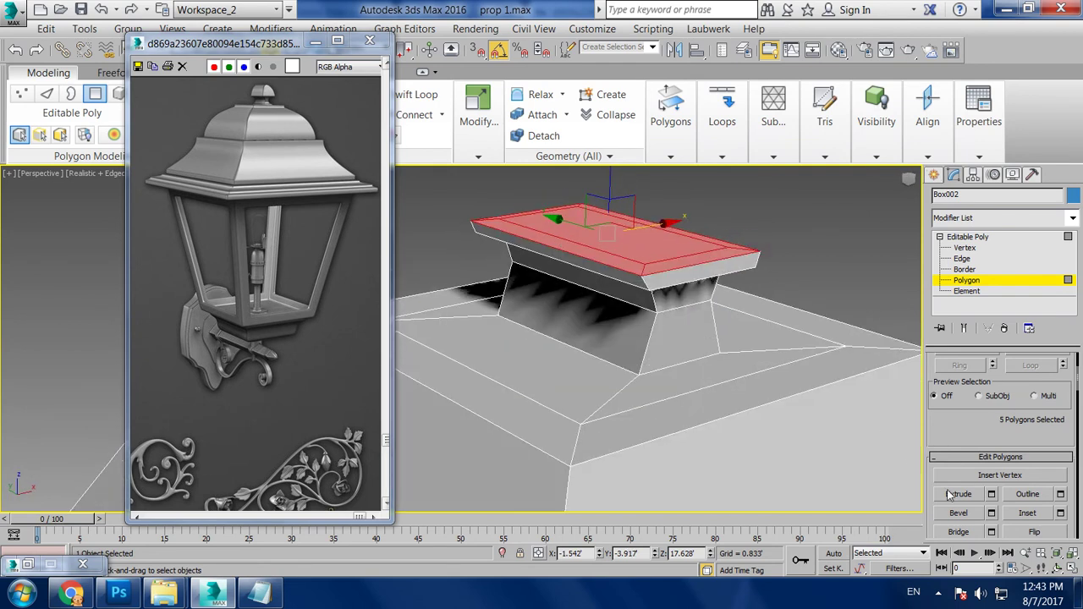
left_click(990, 514)
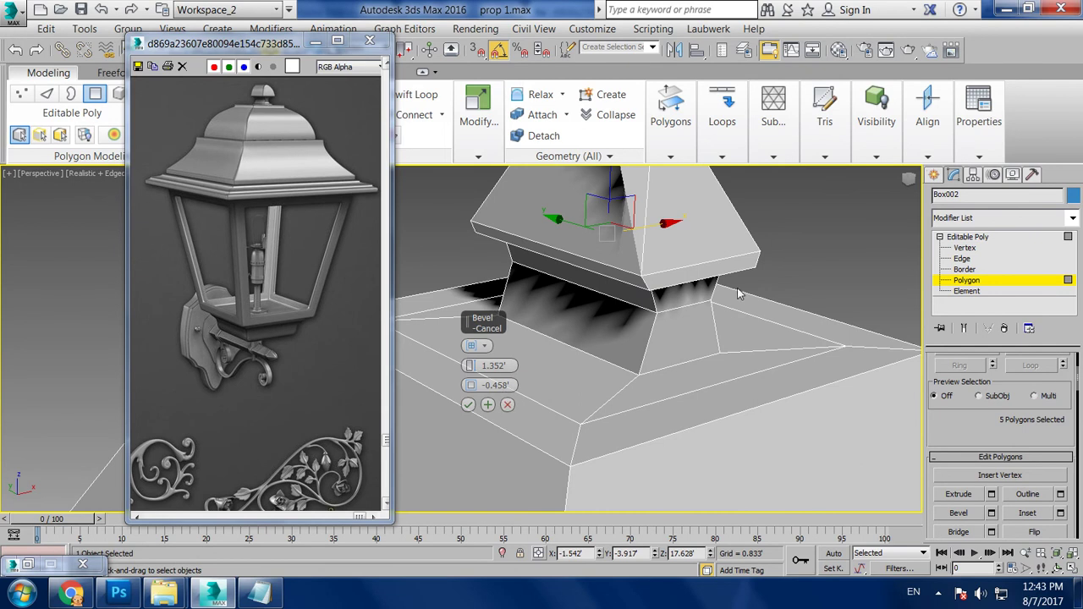
Bevel the top faces up 0.946' with a -0.052' outline
middle_click_drag(507, 406, 626, 378, "alt")
scroll(627, 378, "down", 5)
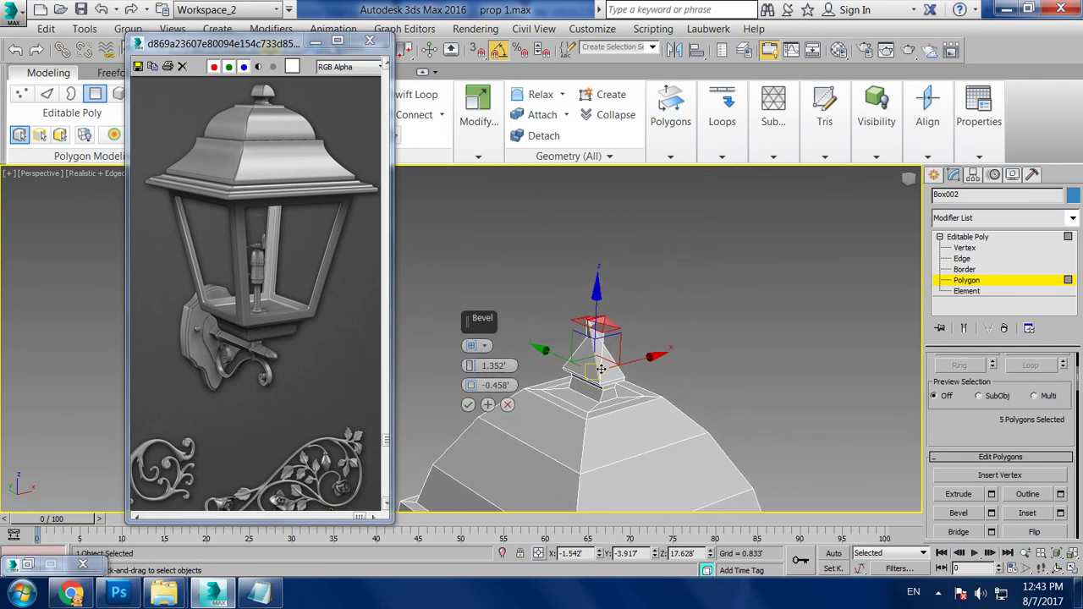
scroll(627, 378, "up", 4)
scroll(626, 378, "up", 3)
mouse_move(472, 365)
left_mouse_down()
mouse_move(472, 383)
mouse_move(461, 362)
left_mouse_up()
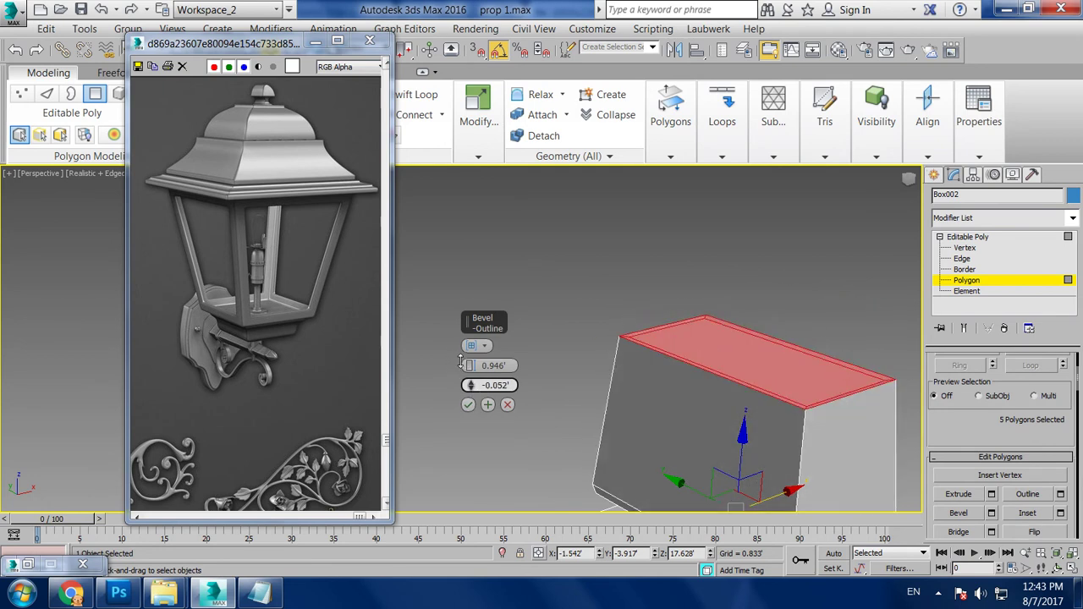
left_click(468, 404)
Lower the finial block's top vertices slightly
middle_click_drag(468, 405, 440, 313)
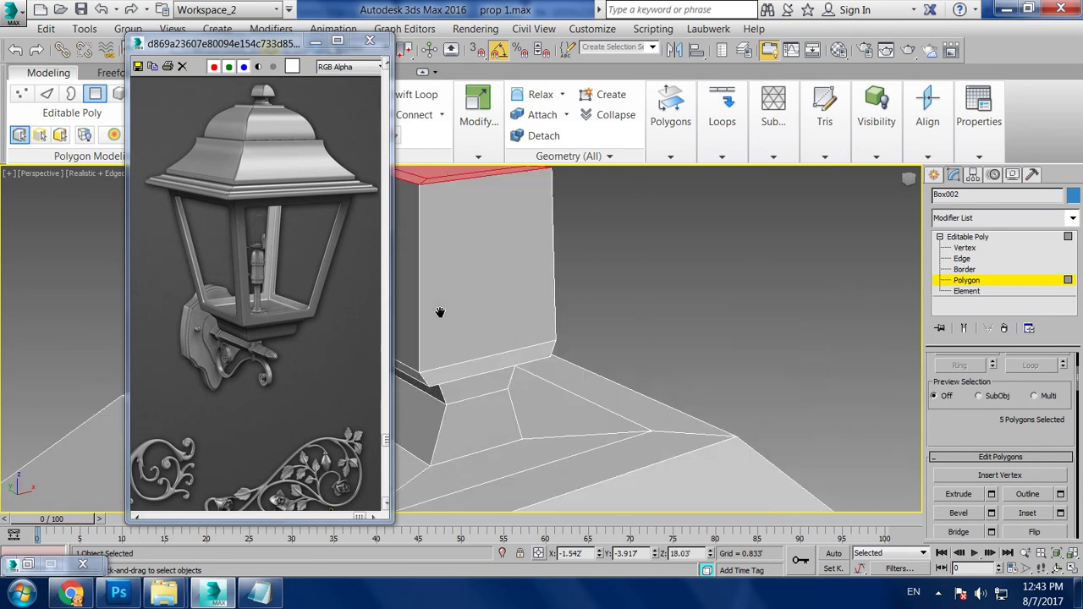
scroll(553, 380, "down", 3)
middle_click_drag(553, 380, 474, 280, "alt")
key("1")
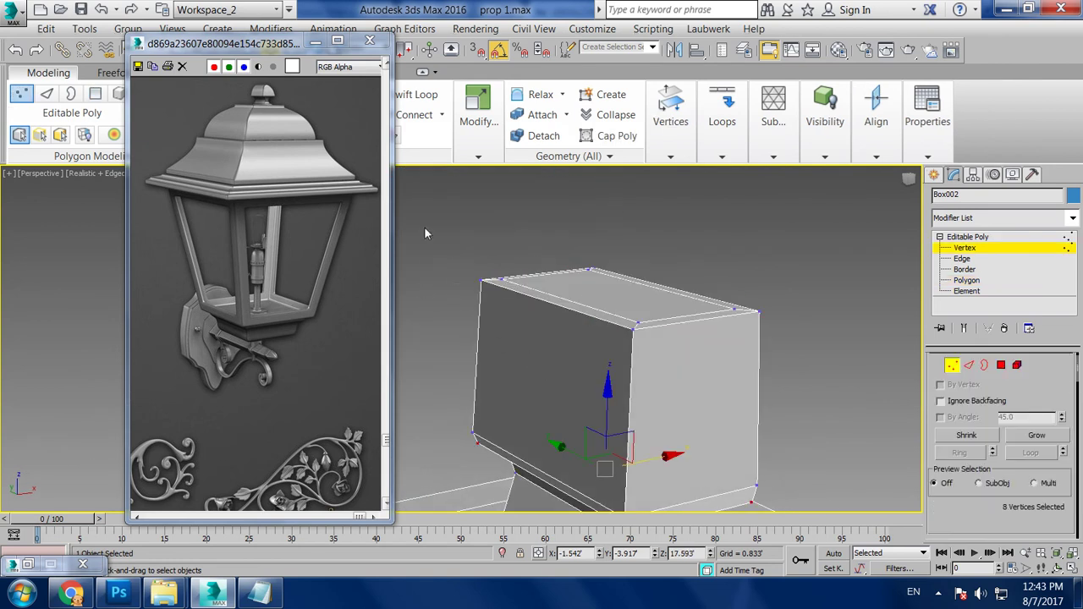
left_click_drag(784, 349, 785, 350)
mouse_move(636, 279)
left_mouse_down()
mouse_move(636, 292)
mouse_move(622, 281)
left_mouse_up()
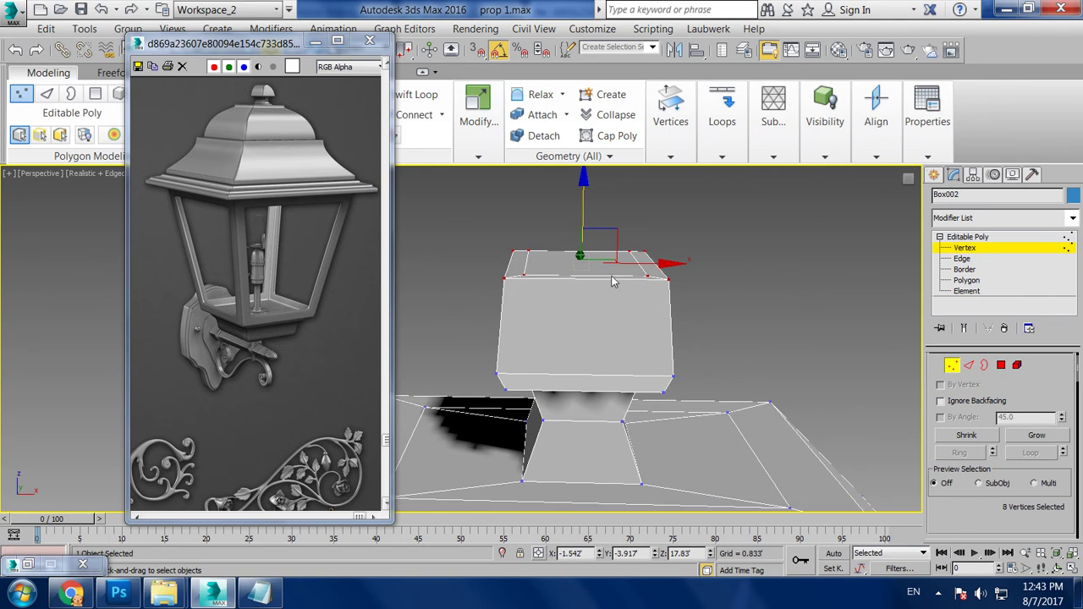
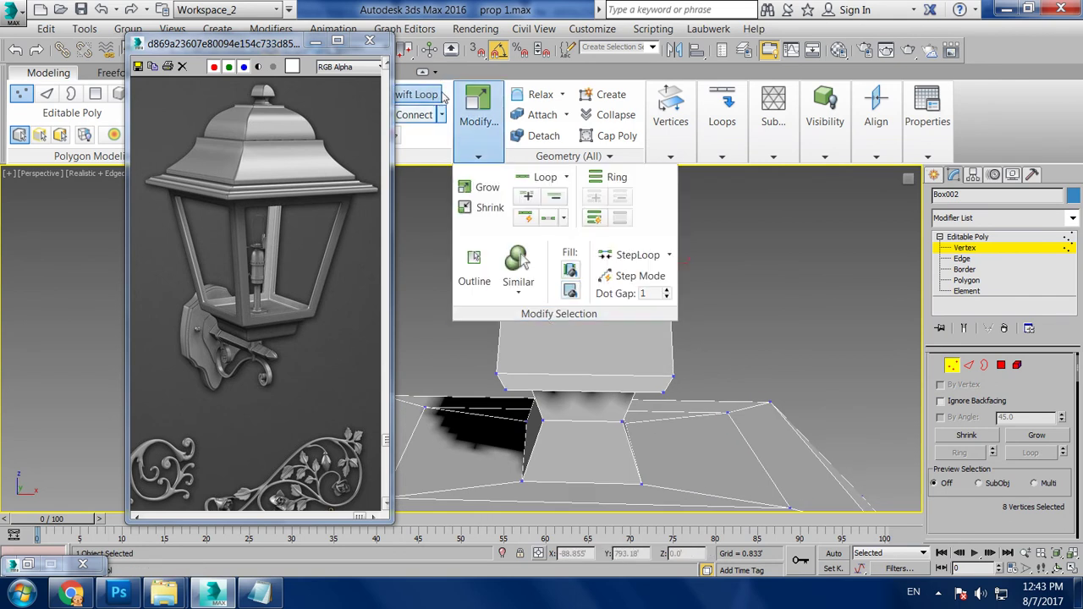
Exit loop cutting and raise the roof knob's four top vertices slightly along Z
left_click(961, 243)
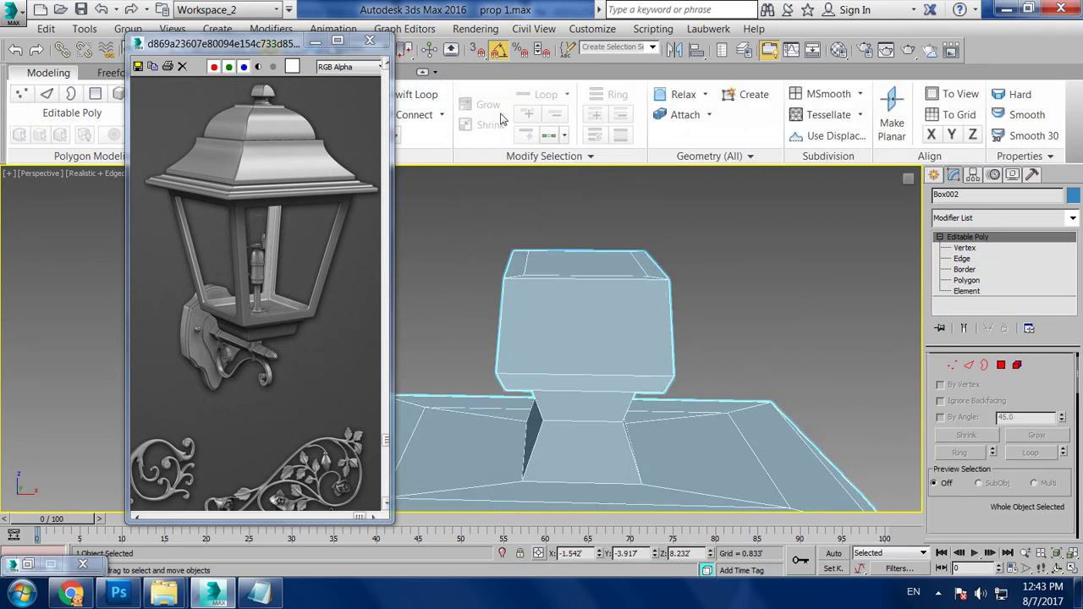
right_click(590, 292)
key("1")
mouse_move(604, 311)
left_mouse_down()
mouse_move(576, 222)
mouse_move(587, 196)
left_mouse_up()
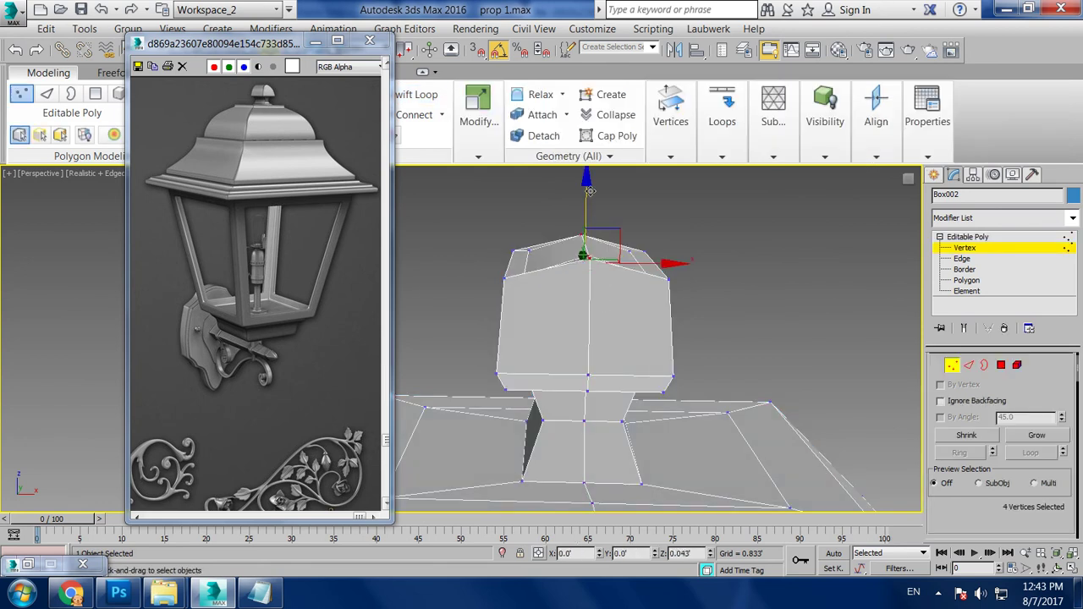
middle_click_drag(587, 197, 653, 259, "alt")
scroll(652, 259, "down", 2)
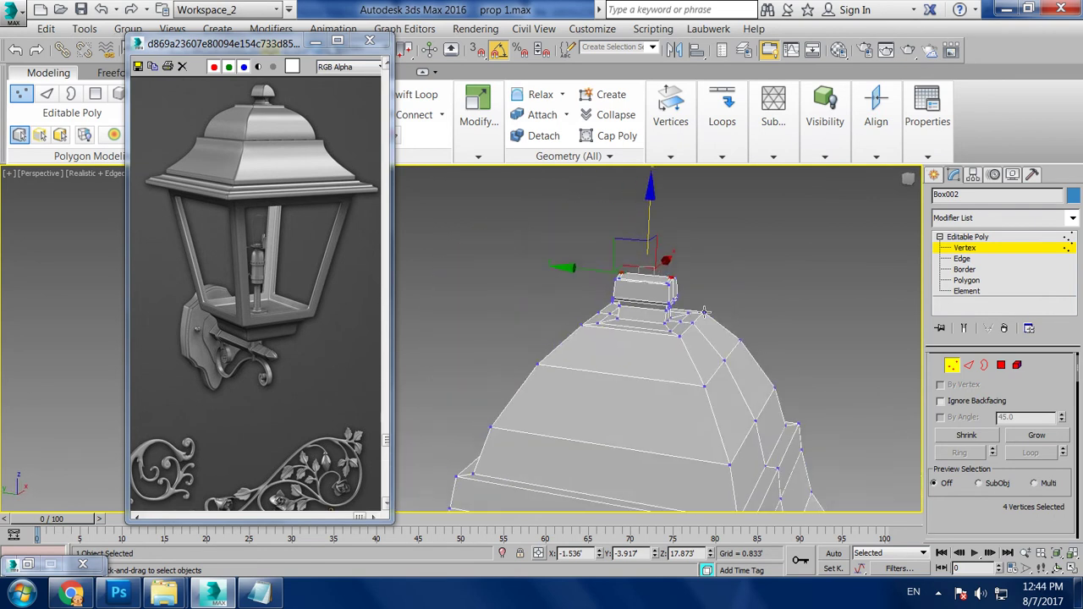
scroll(660, 280, "down", 2)
scroll(668, 304, "down", 3)
scroll(677, 328, "down", 1)
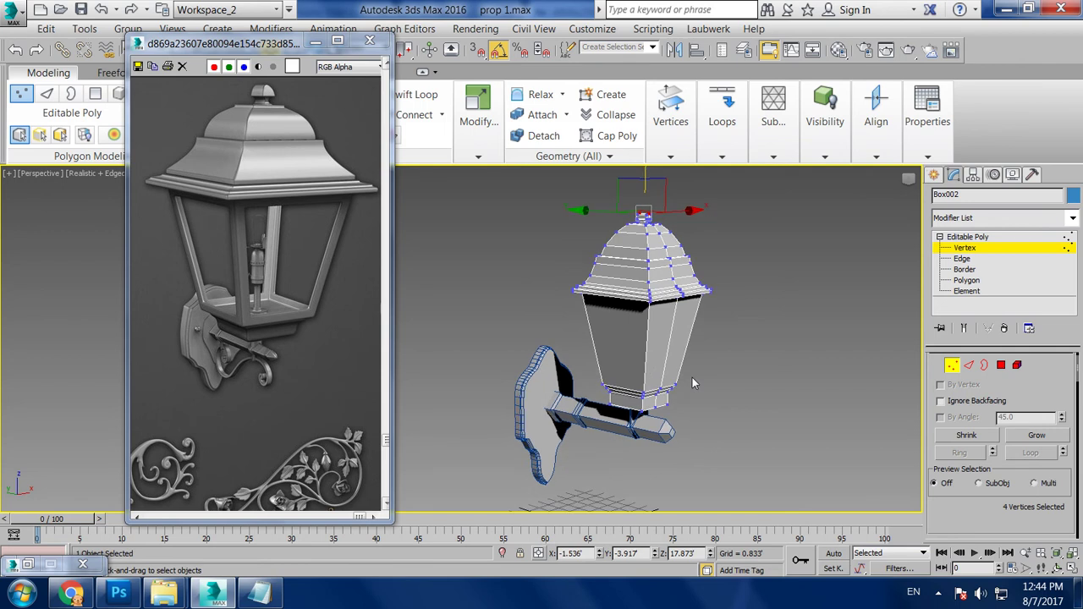
scroll(688, 382, "up", 5)
scroll(703, 369, "down", 1)
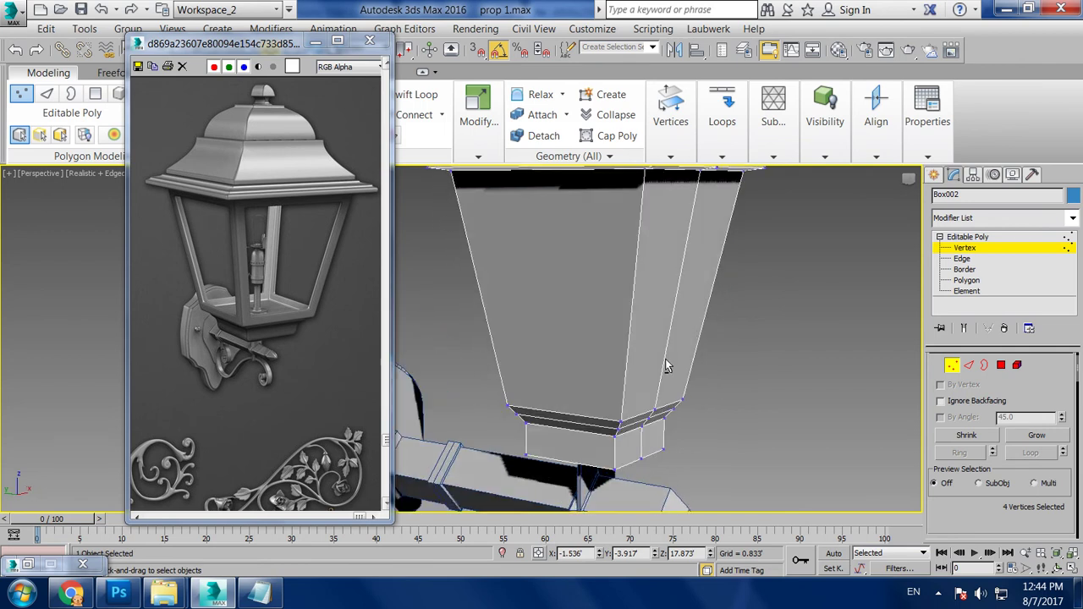
scroll(708, 366, "down", 1)
scroll(703, 381, "down", 1)
Select six lantern body faces and try a By Polygon inset, then cancel it
left_click(1000, 365)
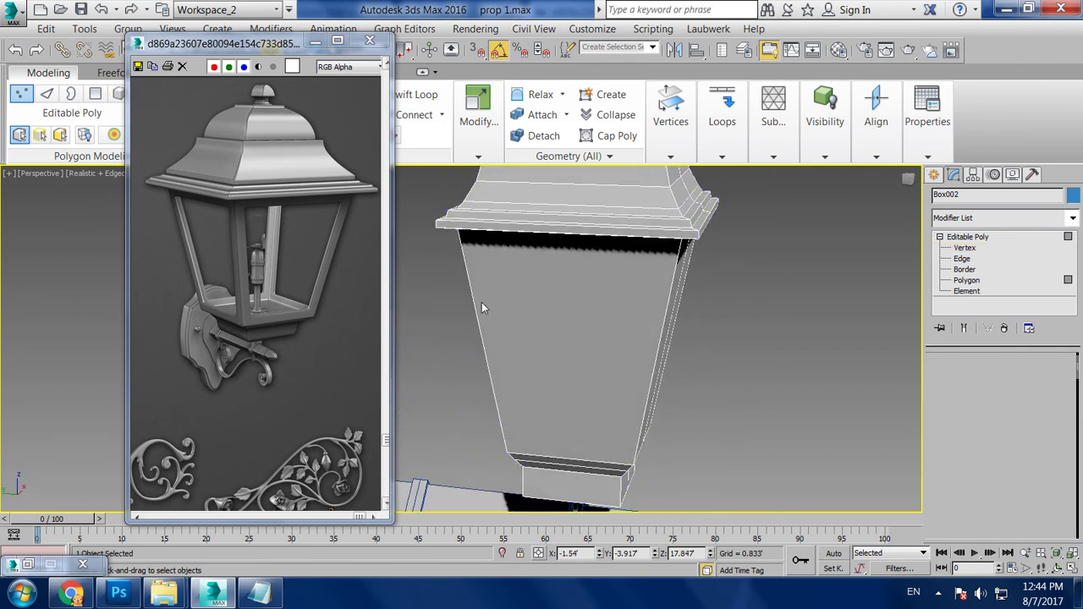
middle_click_drag(481, 302, 607, 326, "alt")
left_click(452, 350, "ctrl")
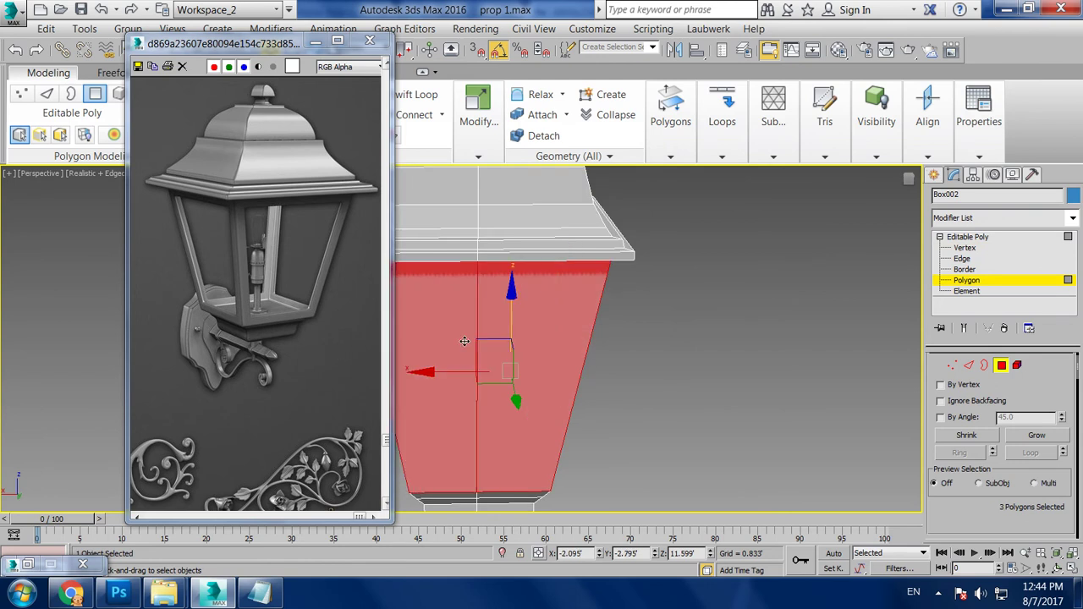
middle_click_drag(466, 343, 584, 347, "alt")
left_click(522, 345, "ctrl")
left_click(643, 380, "ctrl")
left_click(531, 321, "ctrl")
scroll(1013, 524, "down", 5)
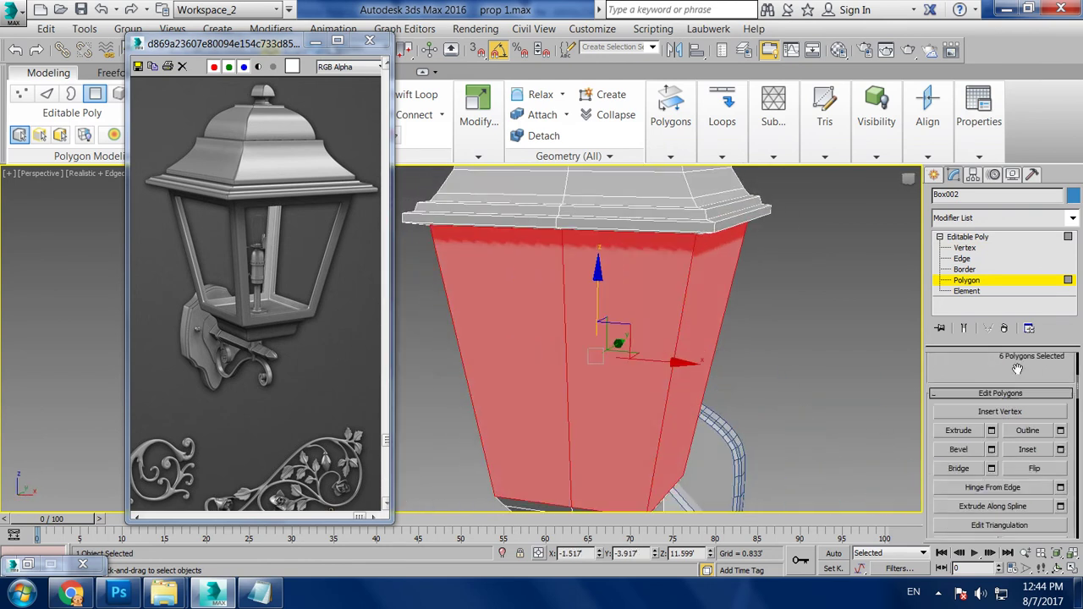
left_click(1060, 448)
left_click(476, 345)
left_click(503, 375)
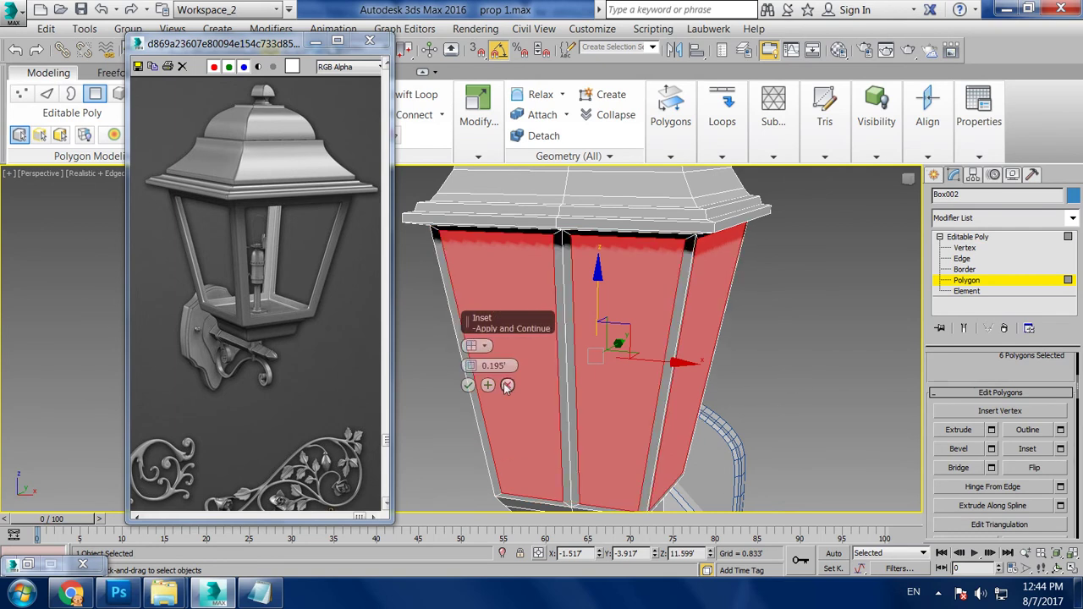
left_click(507, 385)
Inset the two front body faces as a Group by 0.408
scroll(753, 344, "down", 1)
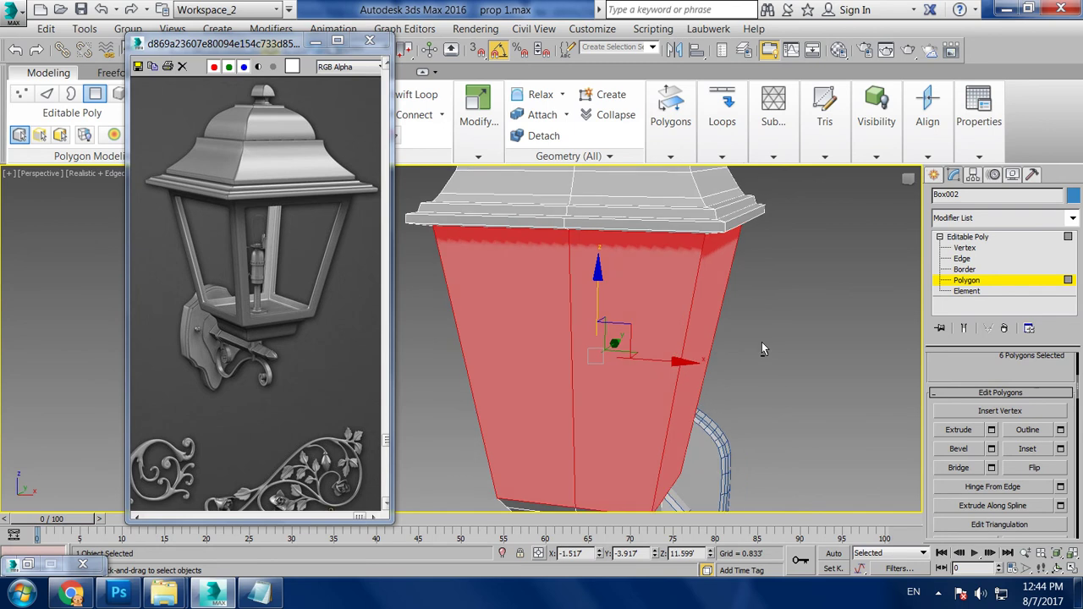
scroll(761, 342, "down", 1)
scroll(745, 339, "down", 2)
scroll(741, 336, "down", 1)
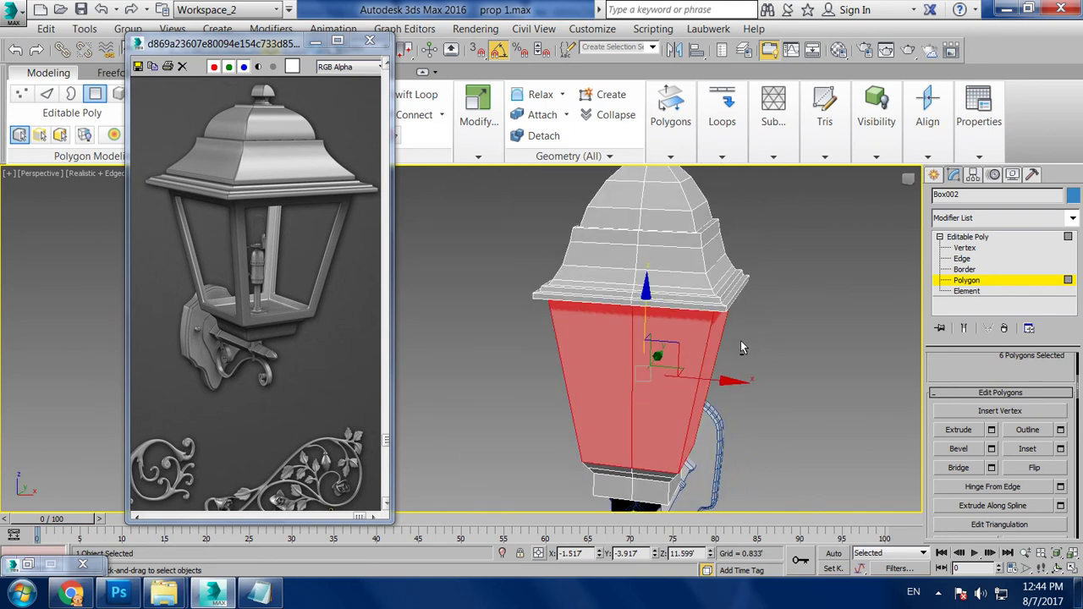
middle_click_drag(740, 340, 732, 341, "alt")
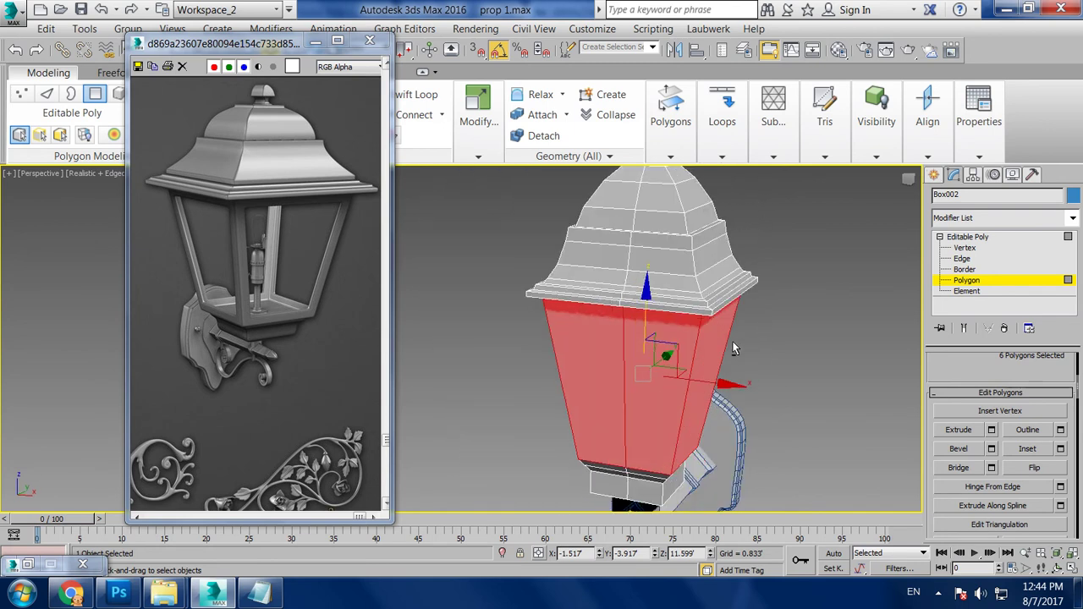
left_click(665, 372)
left_click(600, 356, "ctrl")
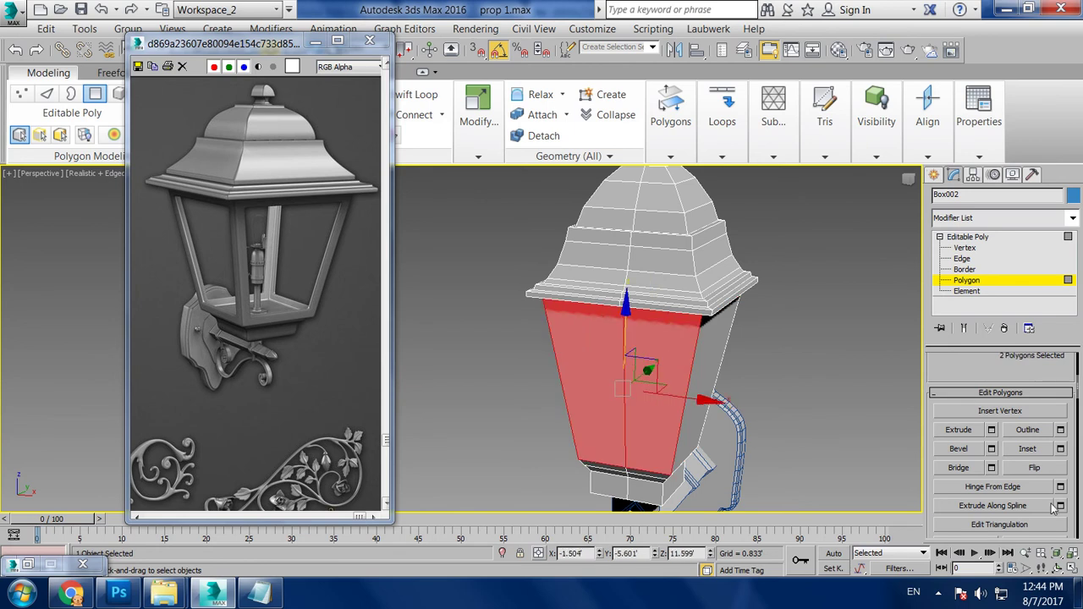
left_click(1061, 448)
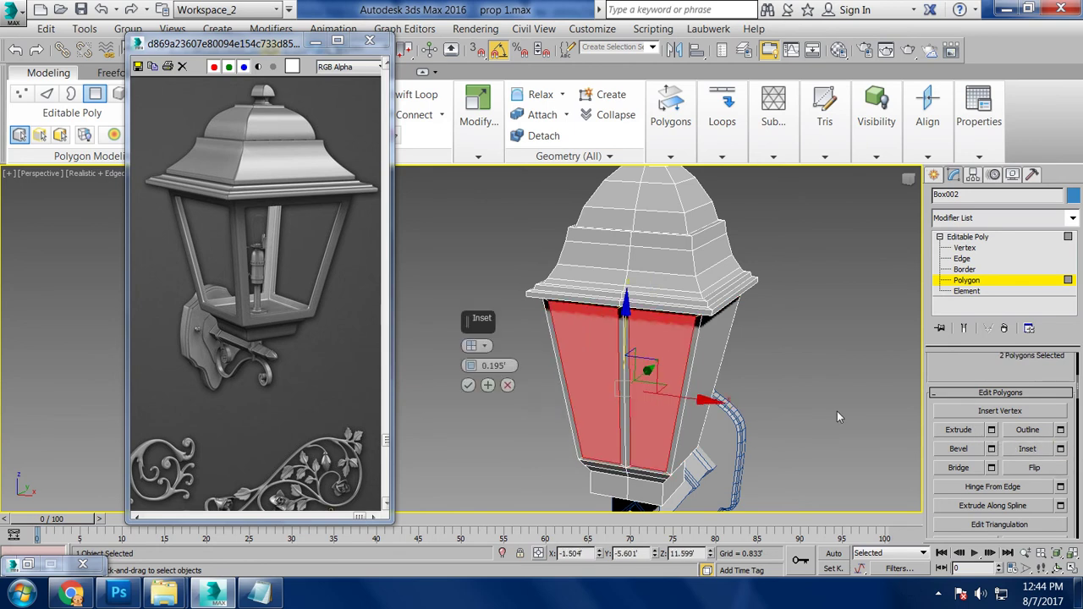
left_click(478, 345)
left_click(502, 357)
left_click_drag(472, 365, 472, 355)
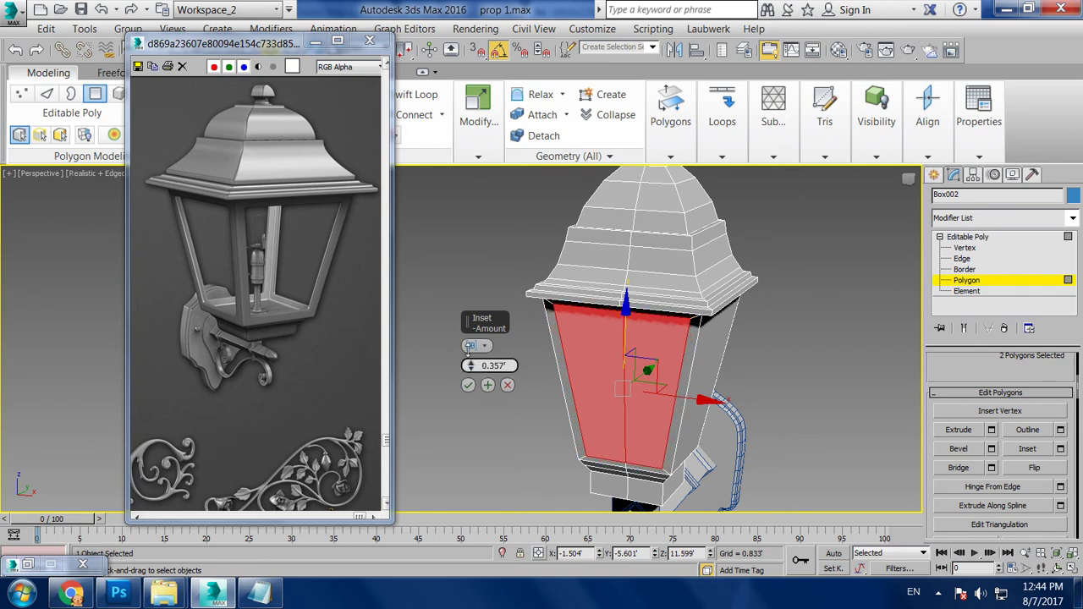
left_click(468, 385)
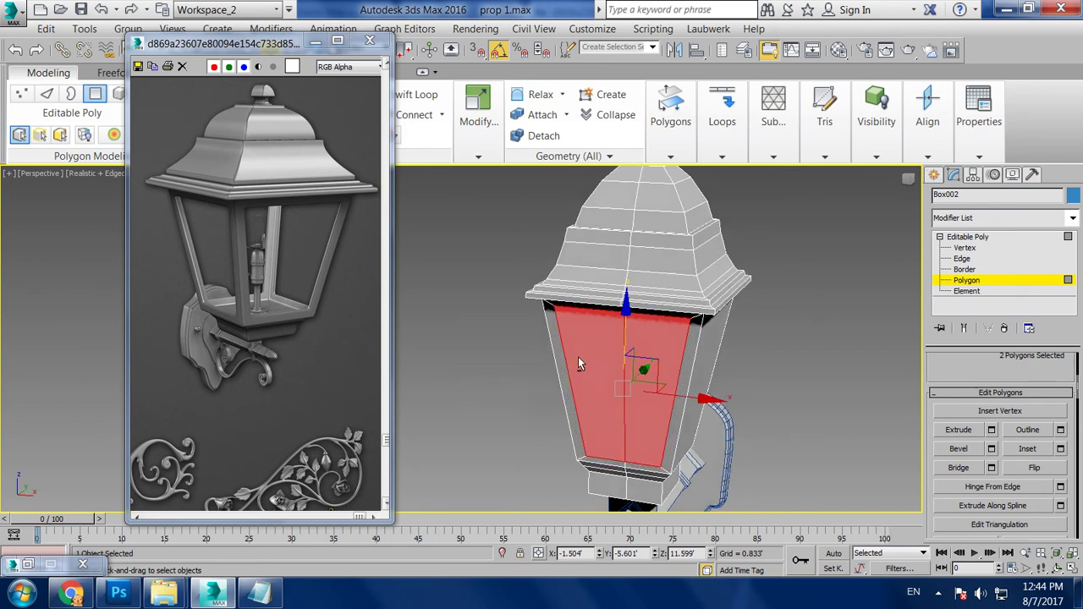
Inset another body face, then the two opposite side faces, by the same amount
middle_click_drag(578, 356, 533, 356, "alt")
left_click(533, 356)
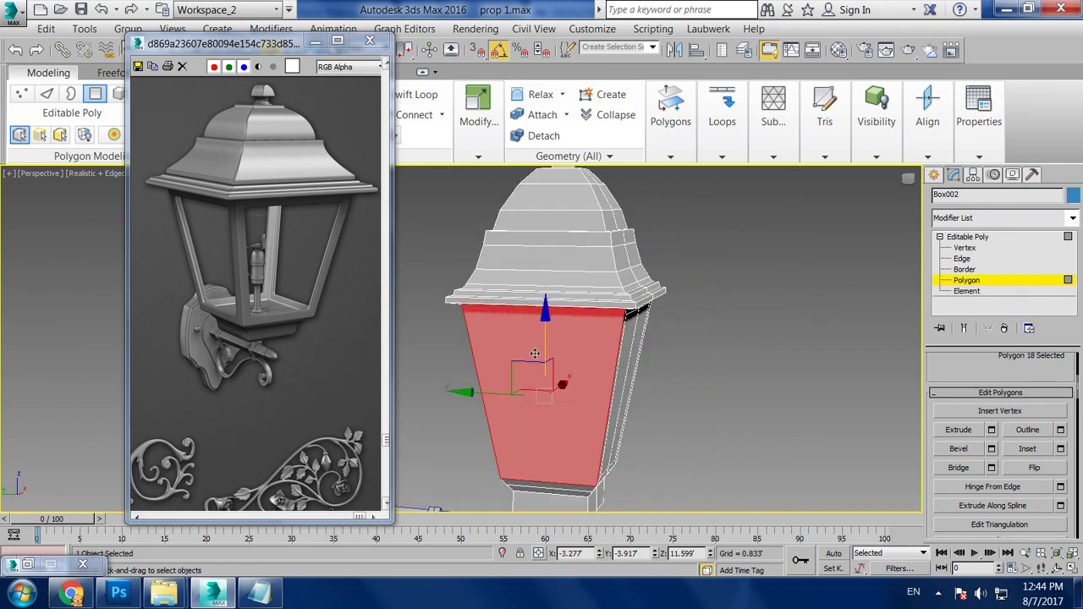
left_click(1060, 449)
left_click(468, 385)
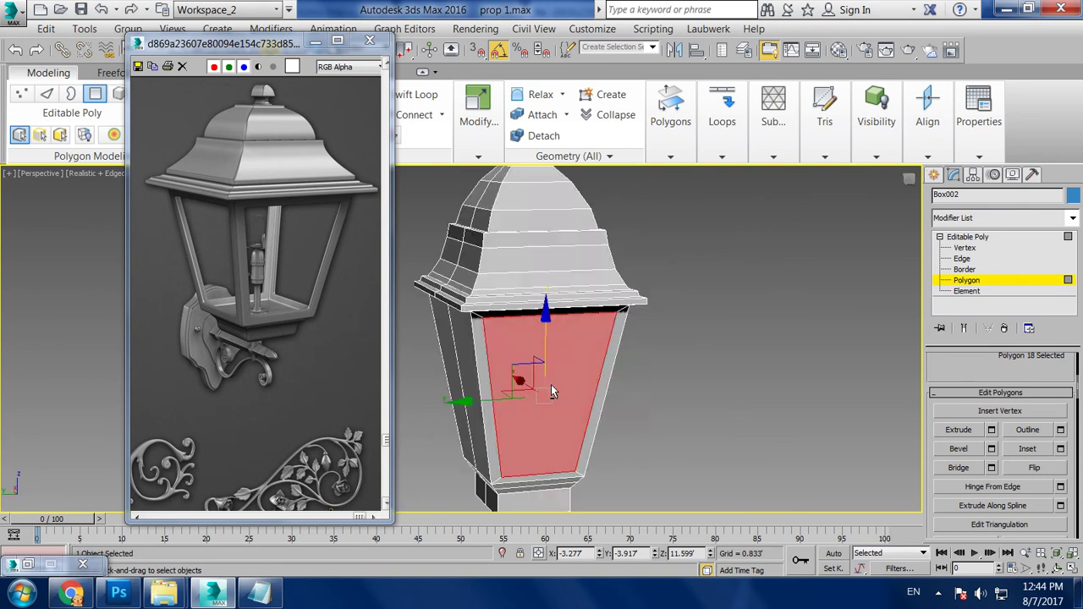
middle_click_drag(550, 384, 483, 384, "alt")
left_click(482, 397, "ctrl")
left_click(1060, 449)
left_click(467, 390)
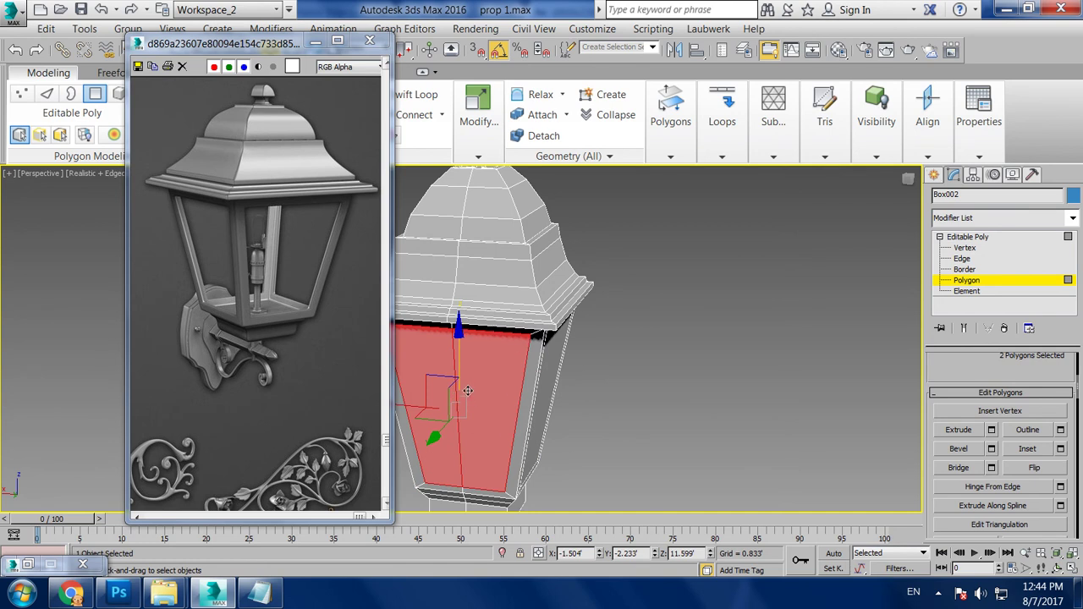
Inset the remaining front body face to complete the panel frames
middle_click_drag(468, 390, 618, 381, "alt")
left_click(603, 372)
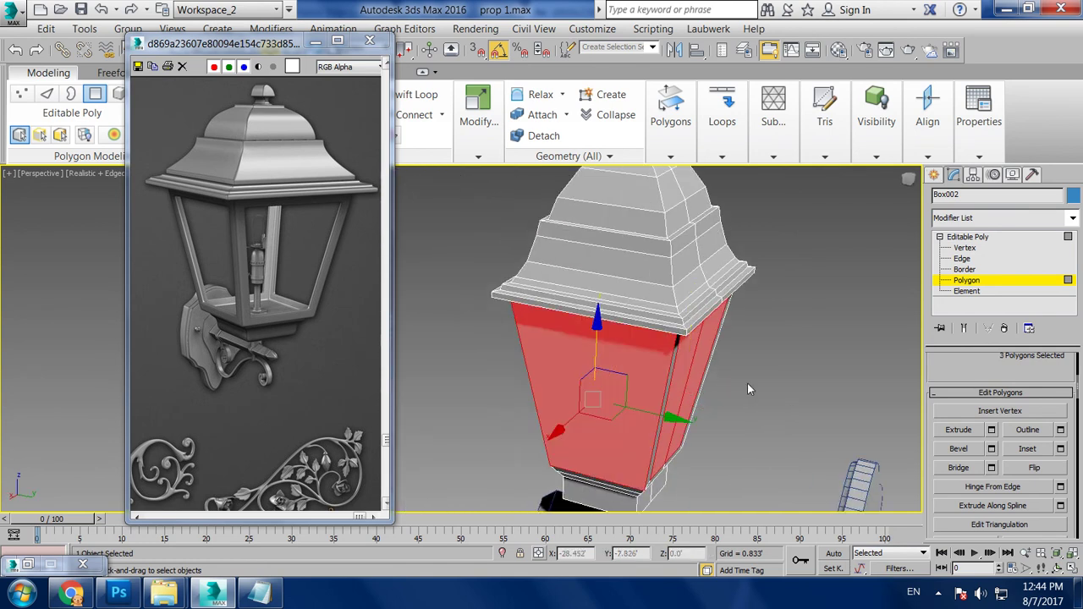
left_click(1058, 450)
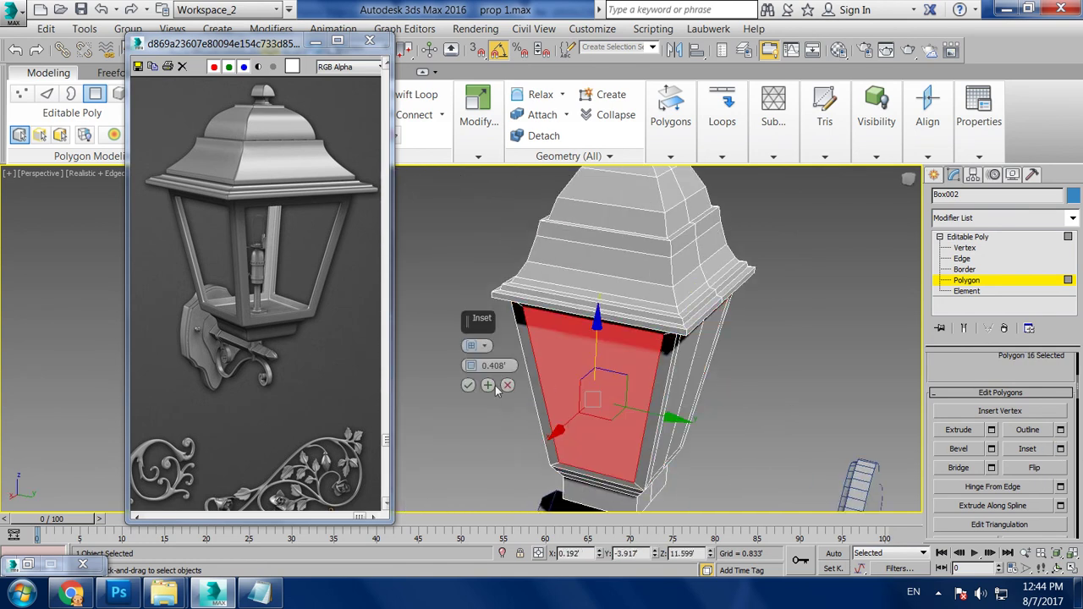
left_click(468, 387)
mouse_move(468, 390)
middle_mouse_down("alt")
mouse_move(600, 401)
mouse_move(546, 383)
mouse_move(594, 378)
middle_mouse_up("alt")
scroll(593, 372, "down", 3)
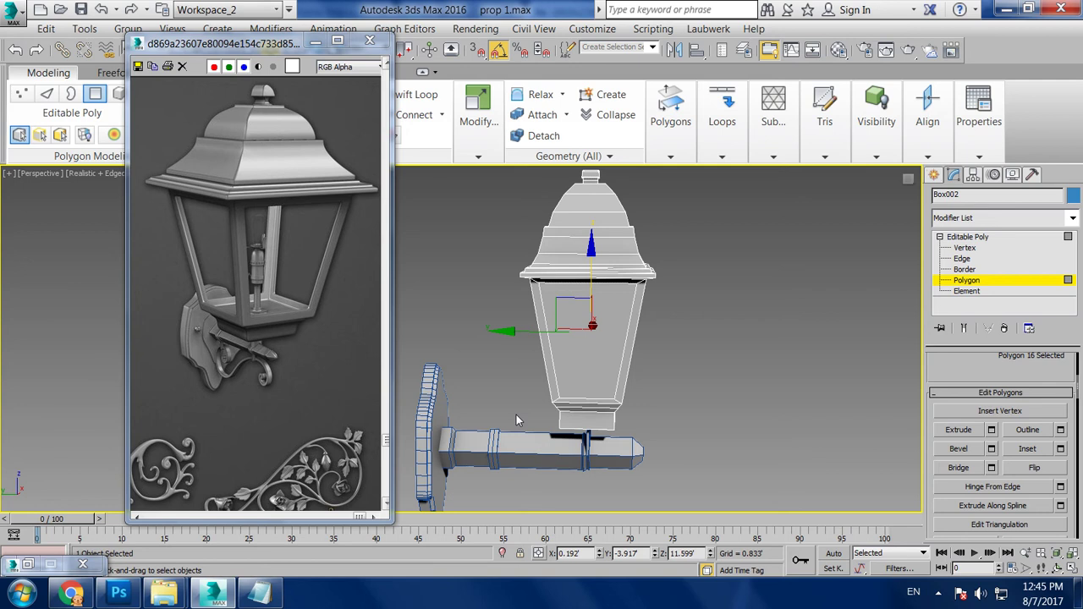
Box-select the roof cap vertices, scale them to resize the cap, then deselect
mouse_move(517, 420)
middle_mouse_down("alt")
mouse_move(707, 398)
mouse_move(585, 326)
middle_mouse_up("alt")
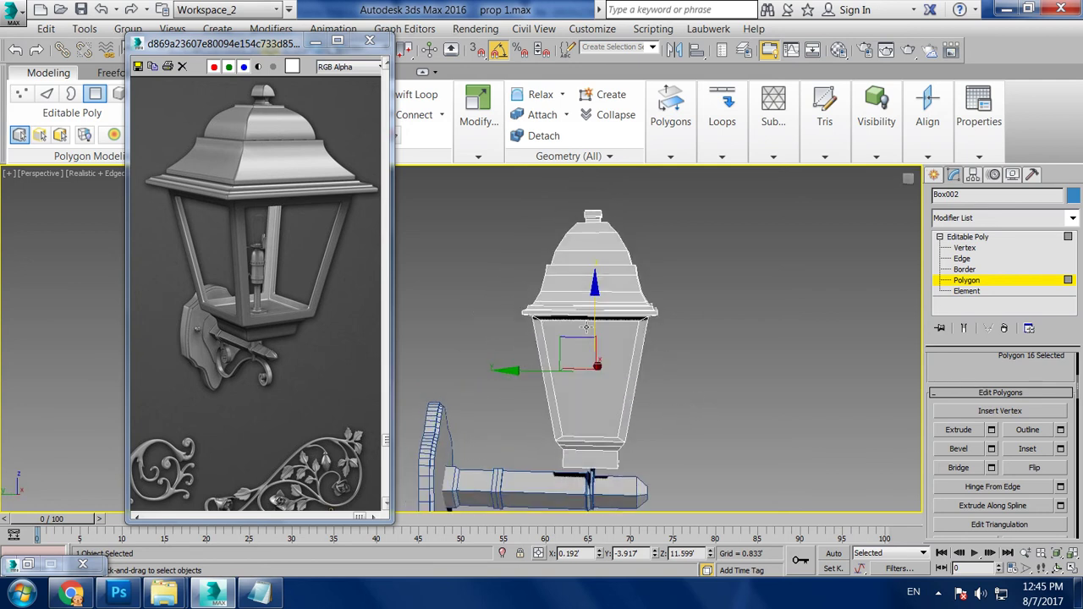
key("1")
left_click_drag(826, 374, 827, 374)
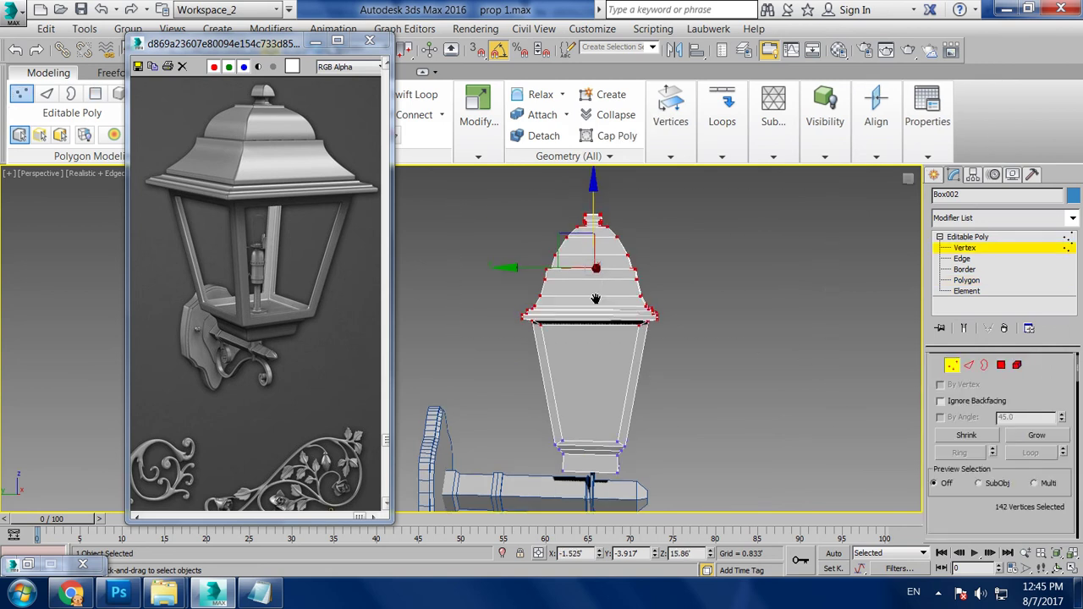
middle_click_drag(603, 250, 603, 273)
key("r")
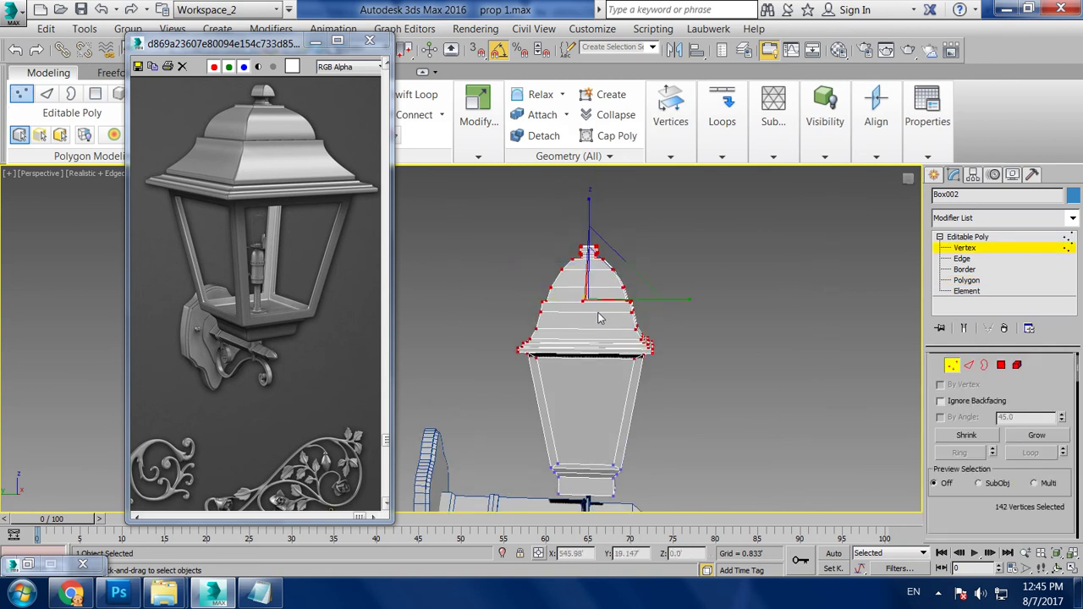
mouse_move(592, 286)
middle_mouse_down("alt")
mouse_move(634, 330)
mouse_move(622, 332)
middle_mouse_up("alt")
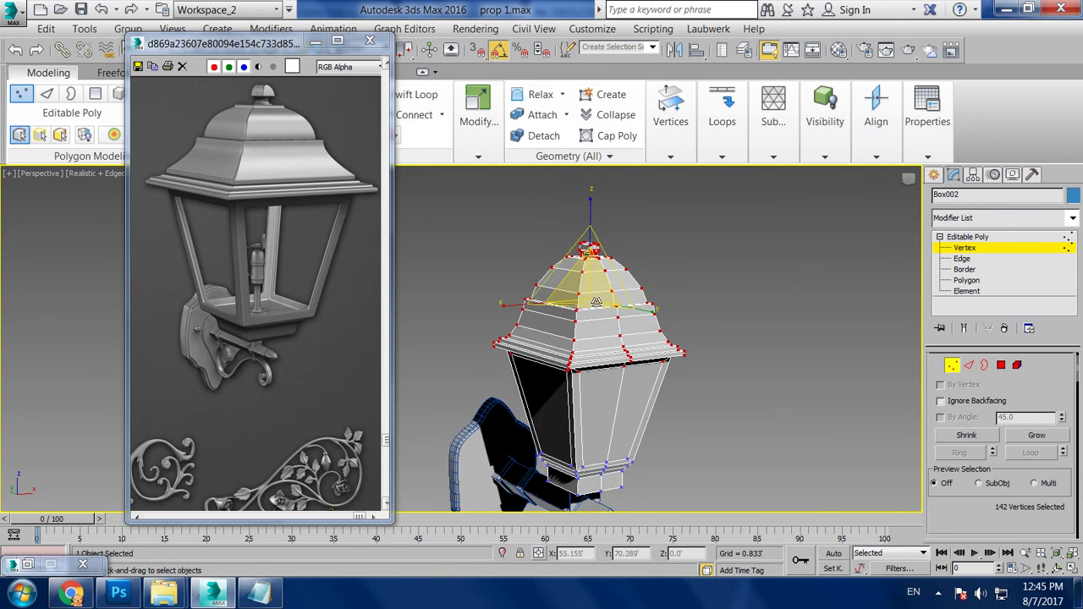
key("w")
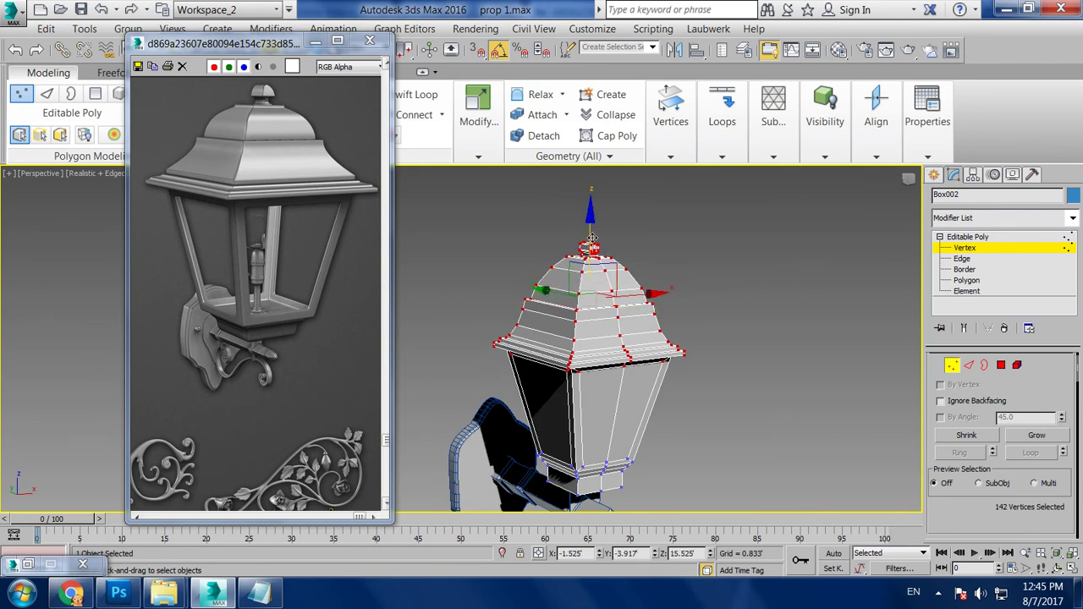
left_click(812, 270)
mouse_move(811, 270)
middle_mouse_down("alt")
mouse_move(681, 360)
mouse_move(652, 301)
mouse_move(719, 308)
middle_mouse_up("alt")
At Edge level, select the bottom edges all around the lamp base
scroll(656, 298, "up", 3)
scroll(689, 279, "up", 3)
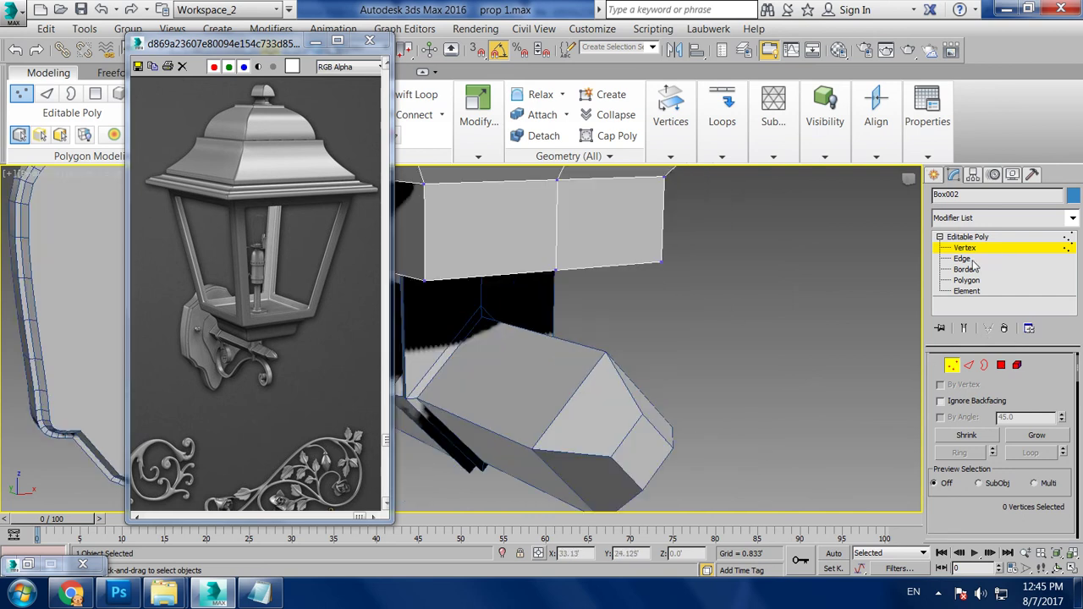
left_click(971, 260)
left_click(566, 275)
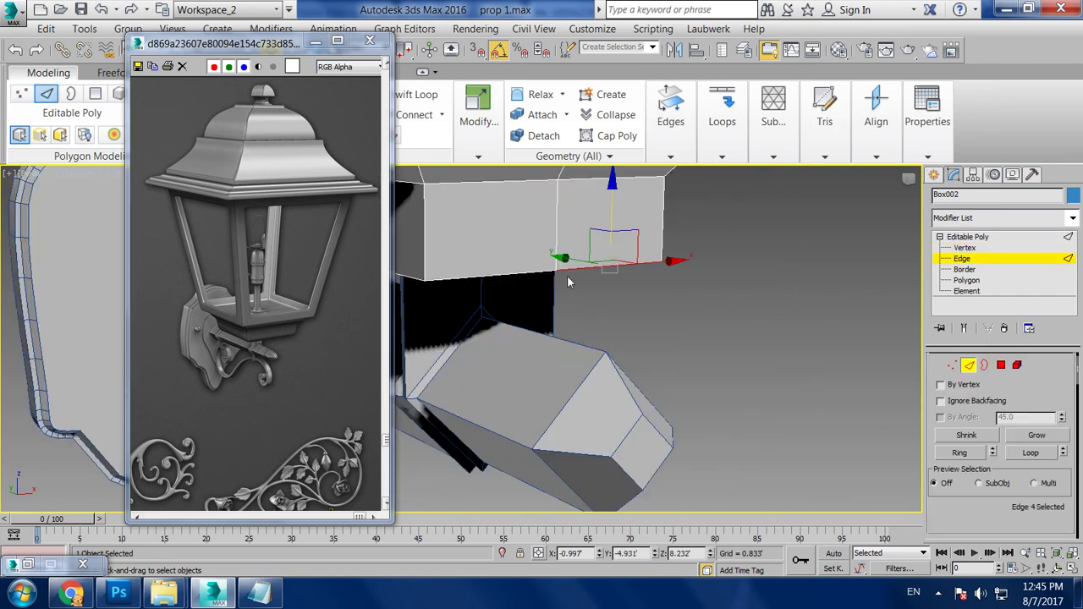
scroll(520, 258, "down", 2)
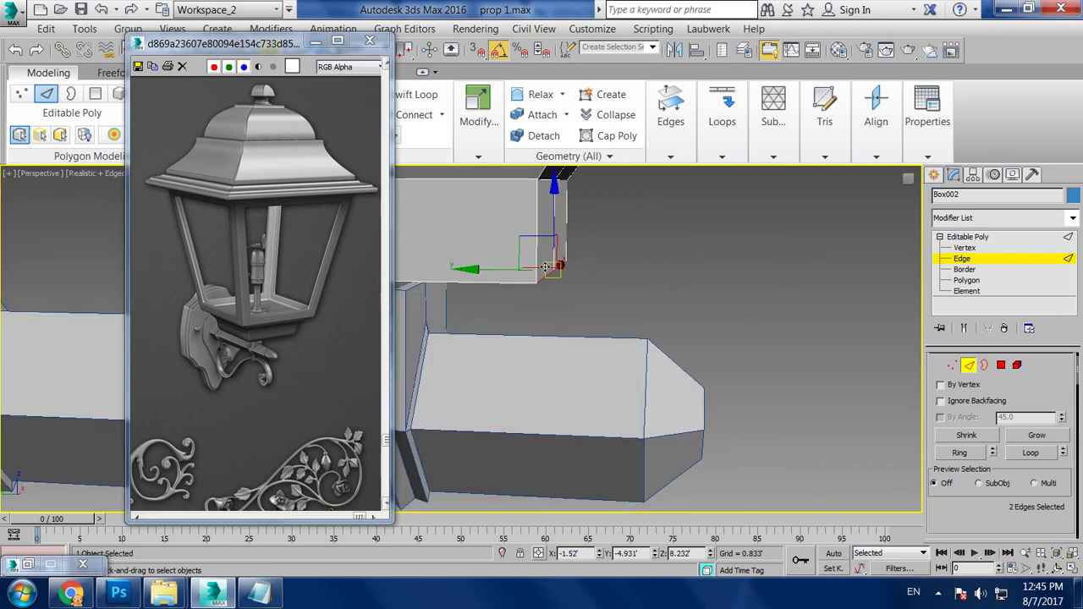
scroll(519, 258, "down", 2)
left_click(565, 305, "ctrl")
scroll(602, 300, "down", 2)
scroll(635, 325, "down", 1)
left_click(613, 409, "ctrl")
scroll(583, 393, "down", 1)
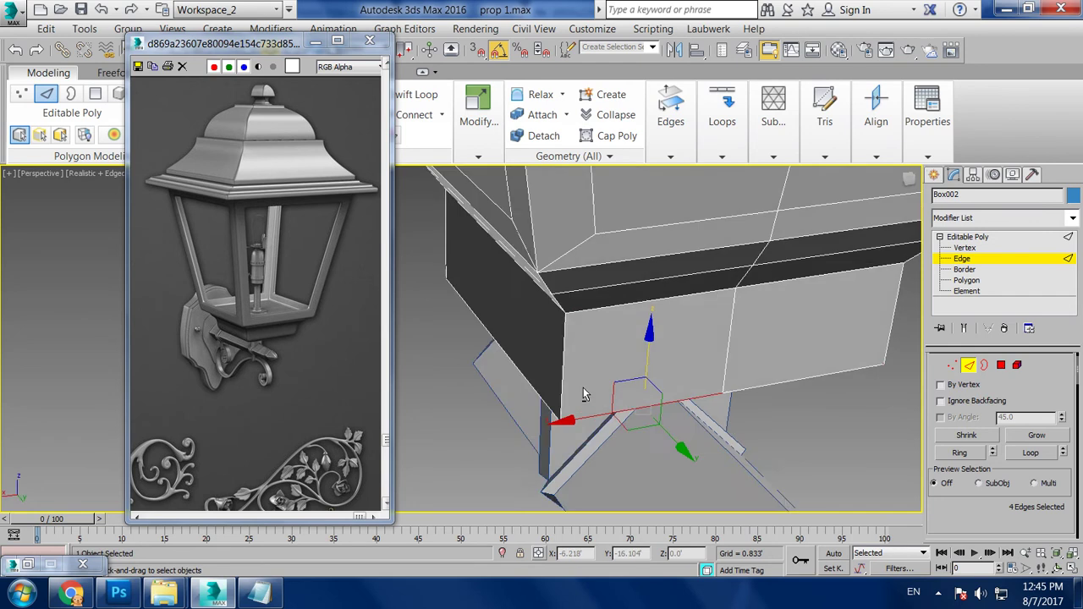
middle_click_drag(582, 394, 541, 388, "alt")
left_click(548, 386, "ctrl")
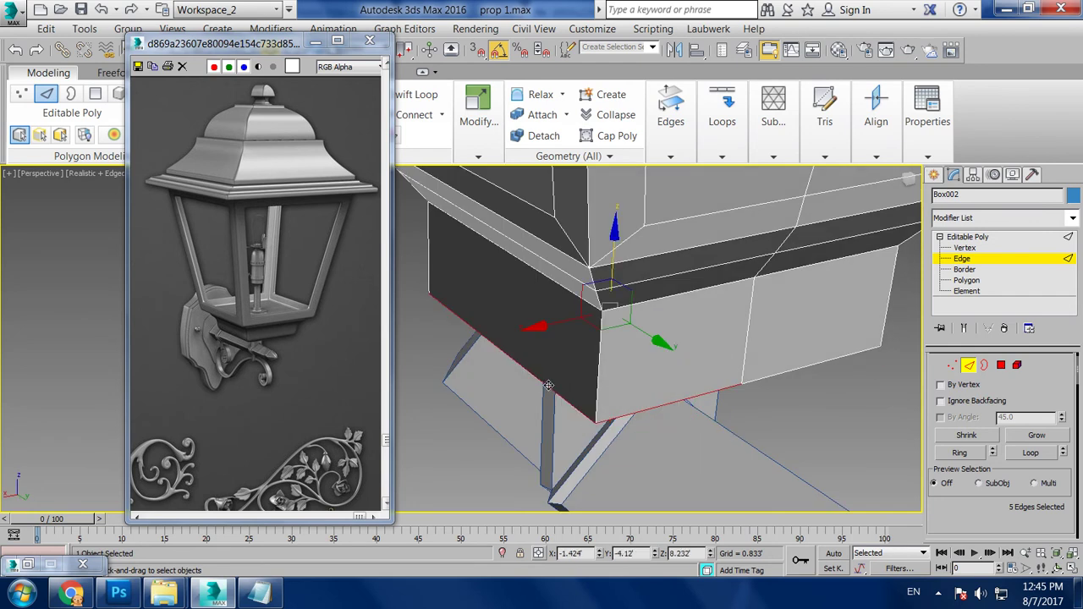
left_click(780, 373, "ctrl")
mouse_move(780, 373)
middle_mouse_down("alt")
mouse_move(533, 363)
mouse_move(636, 367)
middle_mouse_up("alt")
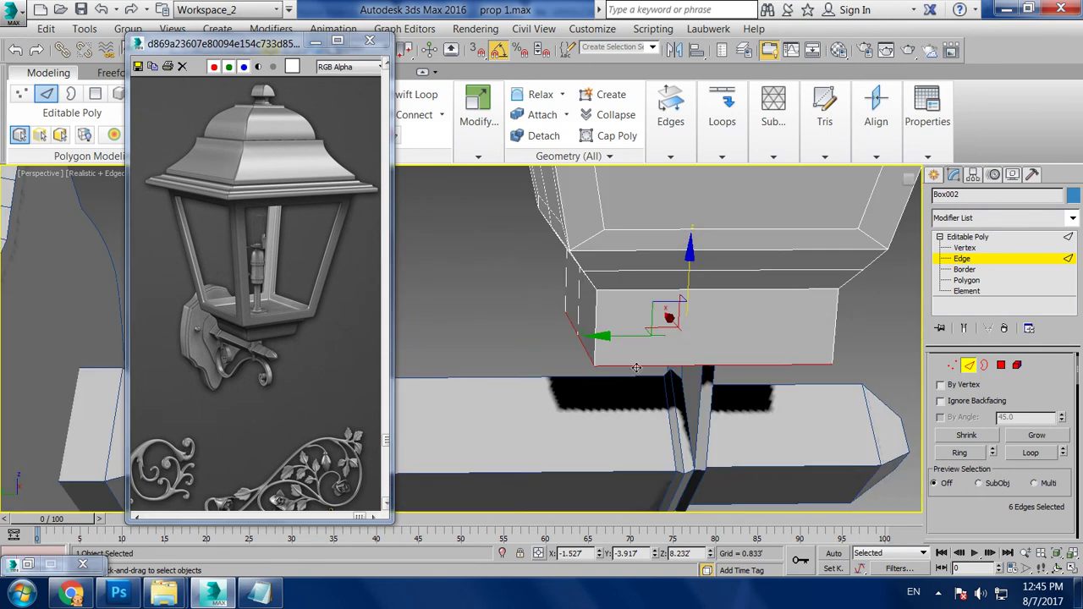
scroll(953, 497, "down", 5)
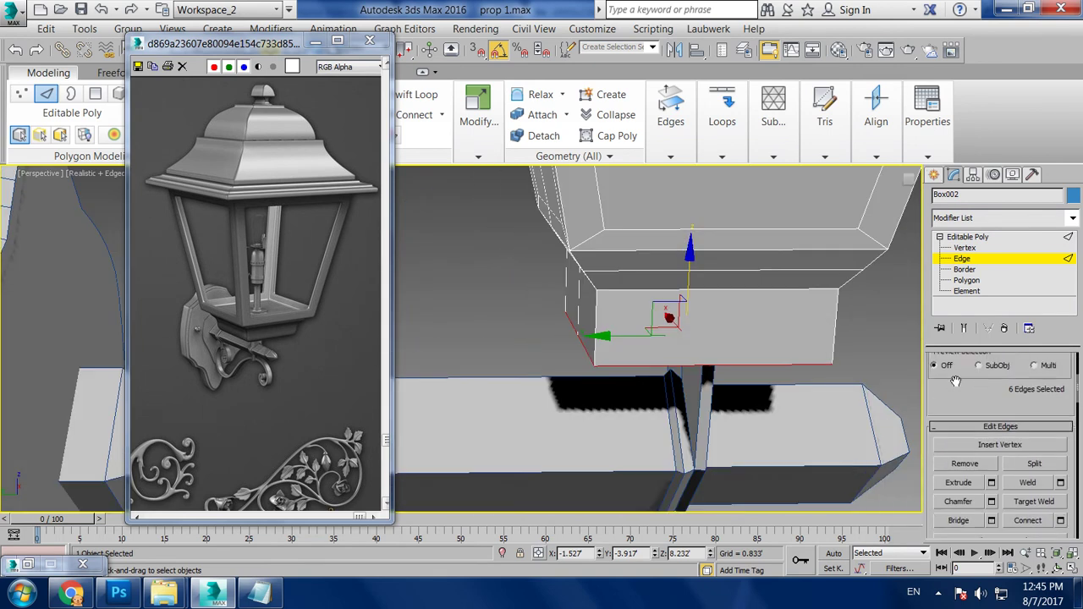
Chamfer the base edges by 0.408 with 3 segments, then leave Edge level
left_click(991, 499)
left_click_drag(471, 365, 472, 340)
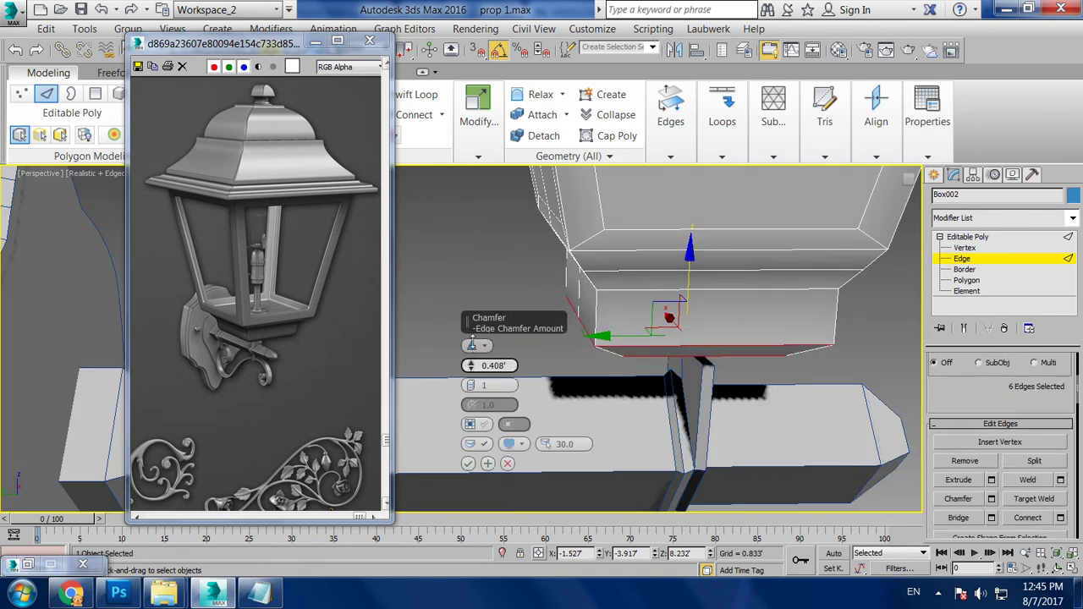
left_click_drag(473, 385, 475, 364)
mouse_move(507, 377)
middle_mouse_down("alt")
mouse_move(590, 314)
mouse_move(518, 369)
middle_mouse_up("alt")
key("F3")
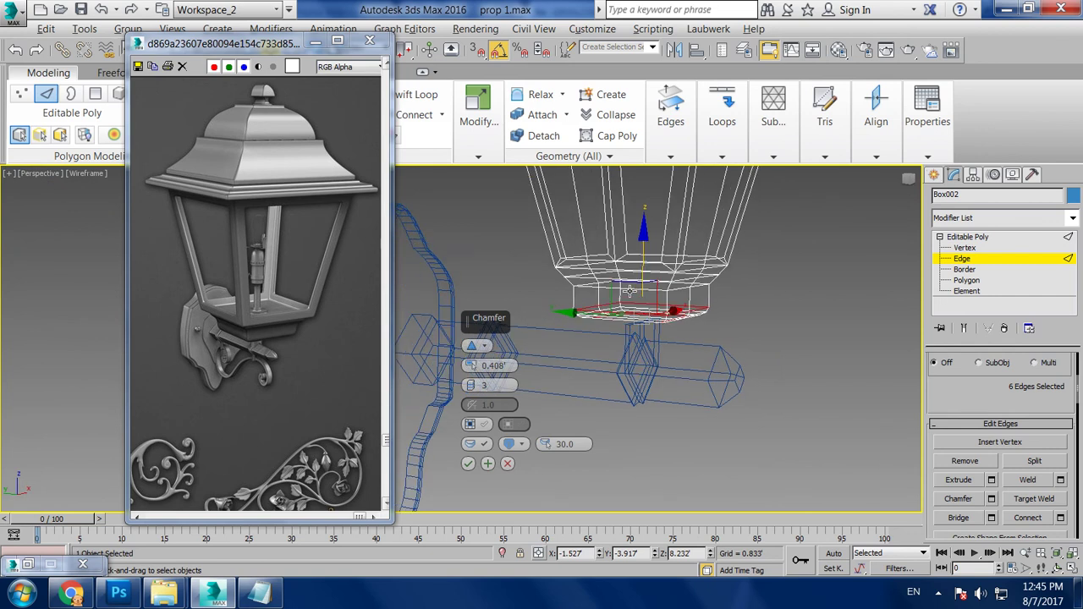
left_click(467, 463)
left_click(620, 480)
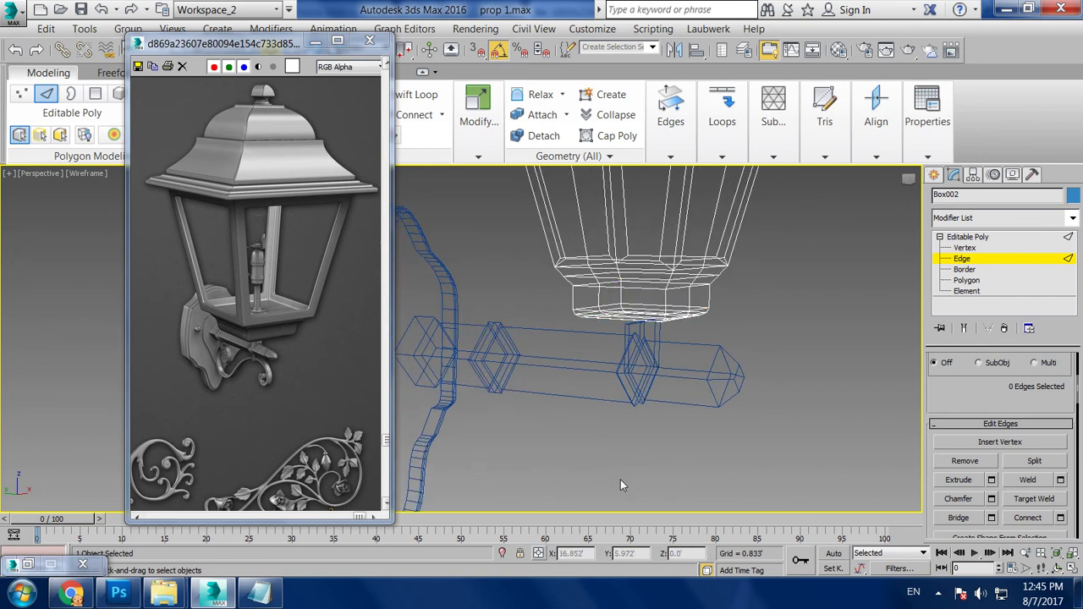
key("F3")
mouse_move(621, 479)
middle_mouse_down("alt")
mouse_move(715, 398)
mouse_move(709, 329)
middle_mouse_up("alt")
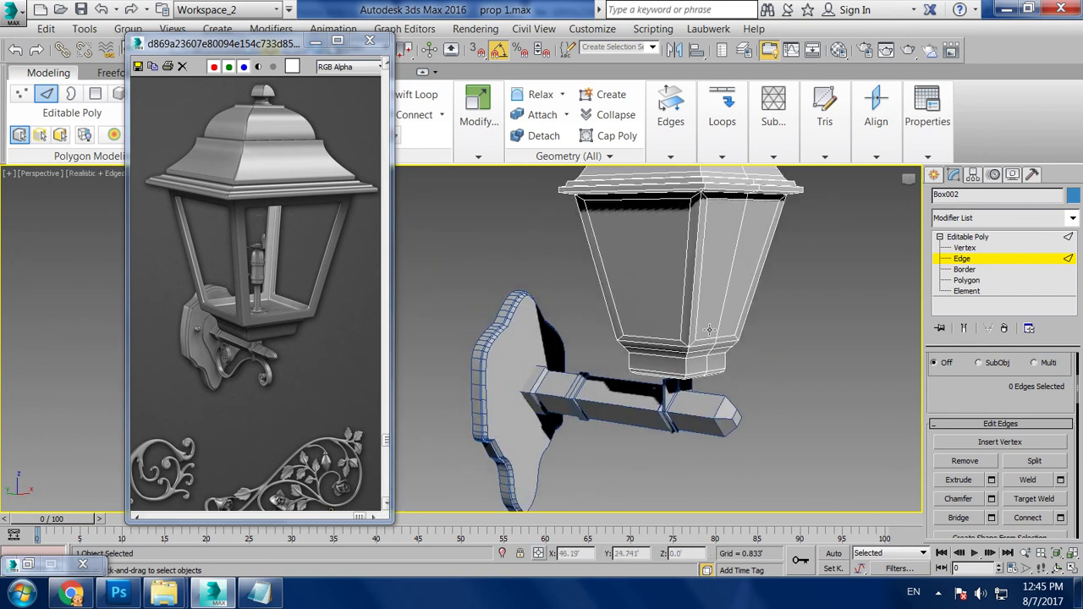
left_click(1008, 240)
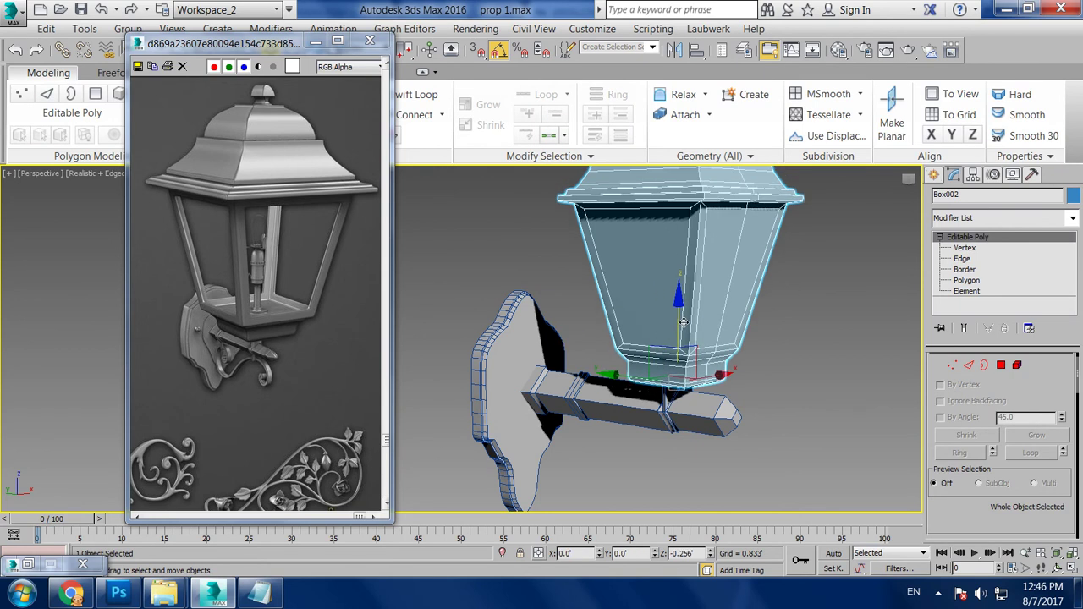
Select the lamp head's six side panels at Polygon level and open the Rendering menu
left_click(771, 335)
mouse_move(772, 335)
middle_mouse_down("alt")
mouse_move(823, 353)
mouse_move(782, 366)
mouse_move(755, 359)
mouse_move(758, 369)
middle_mouse_up("alt")
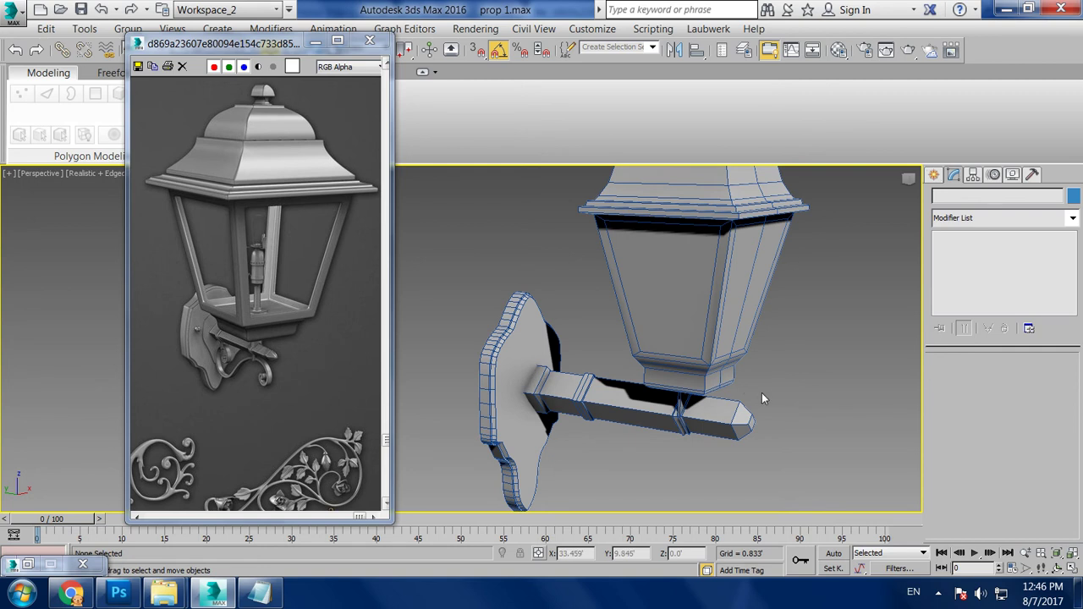
middle_click_drag(761, 367, 684, 362, "alt")
left_click(686, 306)
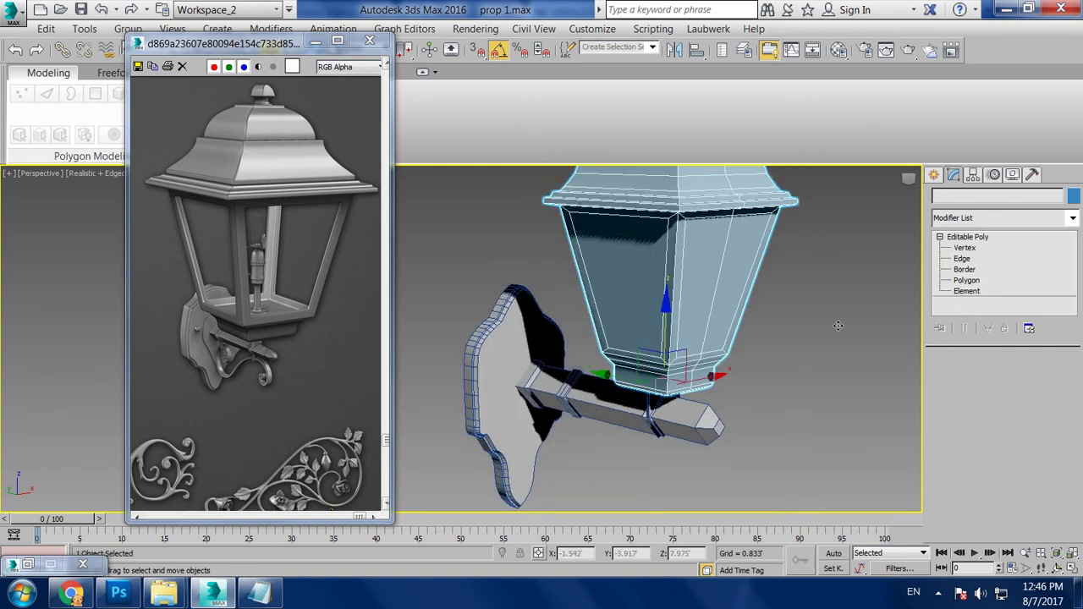
left_click(967, 280)
left_click(624, 316)
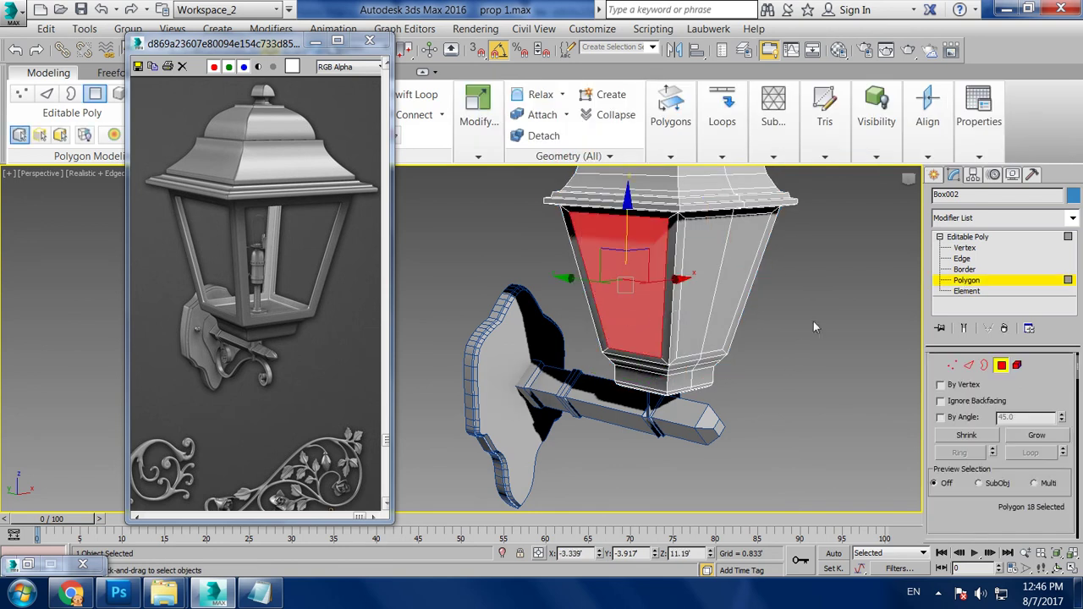
left_click(711, 302, "ctrl")
left_click(778, 310, "ctrl")
mouse_move(778, 310)
middle_mouse_down("alt")
mouse_move(685, 360)
mouse_move(761, 359)
mouse_move(754, 340)
middle_mouse_up("alt")
left_click(744, 321, "ctrl")
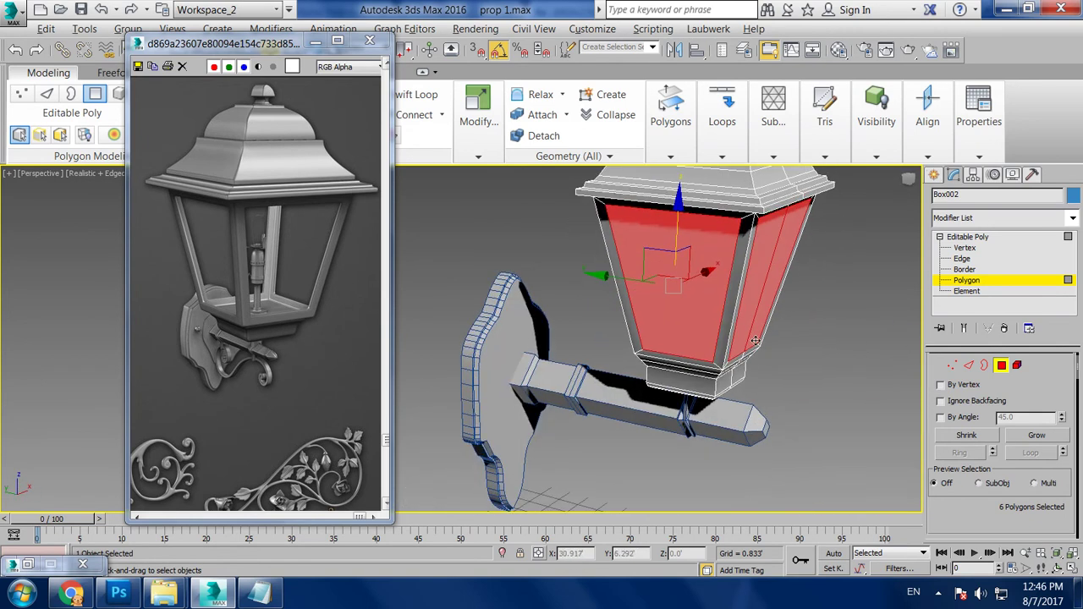
left_click(419, 30)
mouse_move(474, 29)
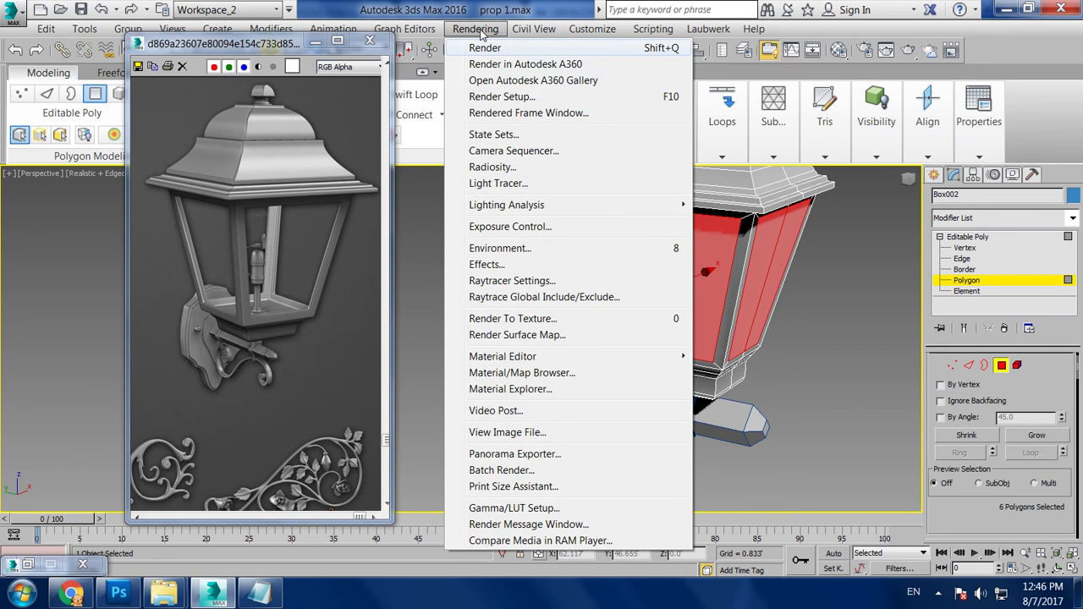
mouse_move(502, 356)
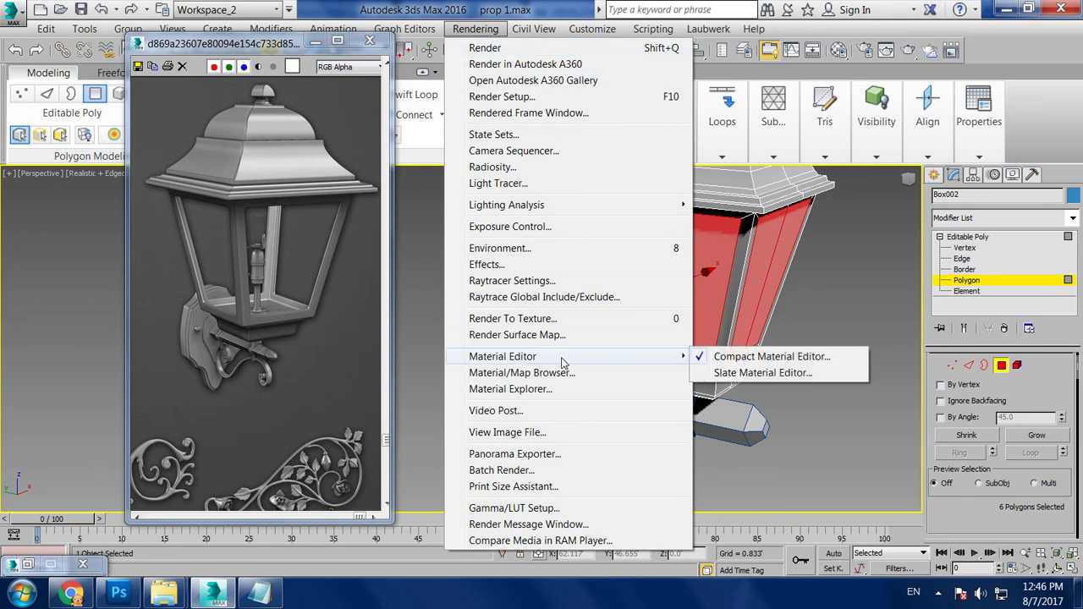
In the Compact Material Editor, assign an Architectural Glass - Clear material to the selected panels
left_click(739, 377)
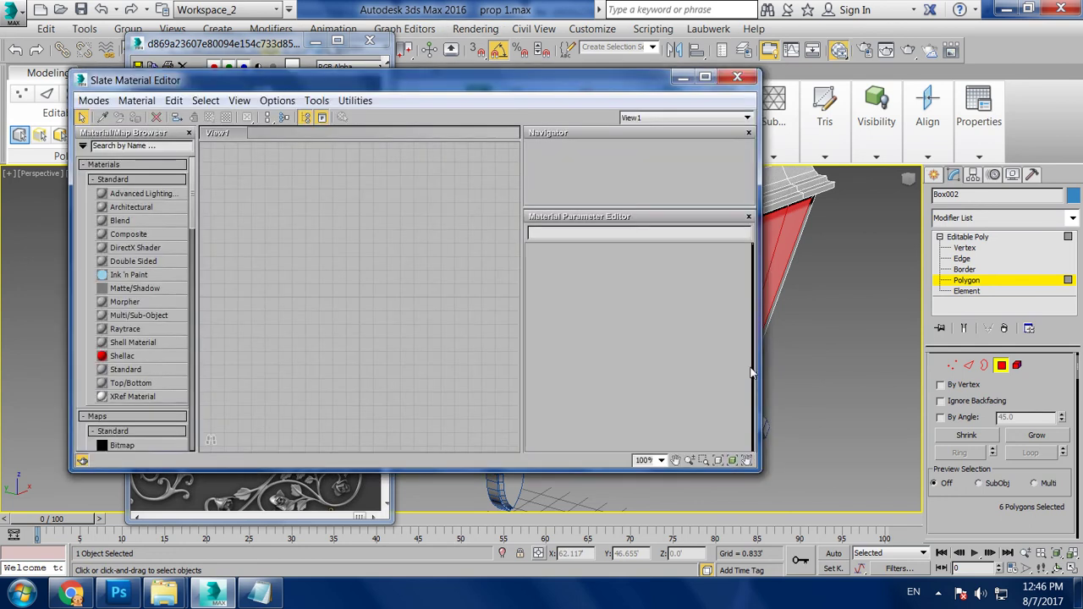
left_click(94, 100)
left_click(118, 114)
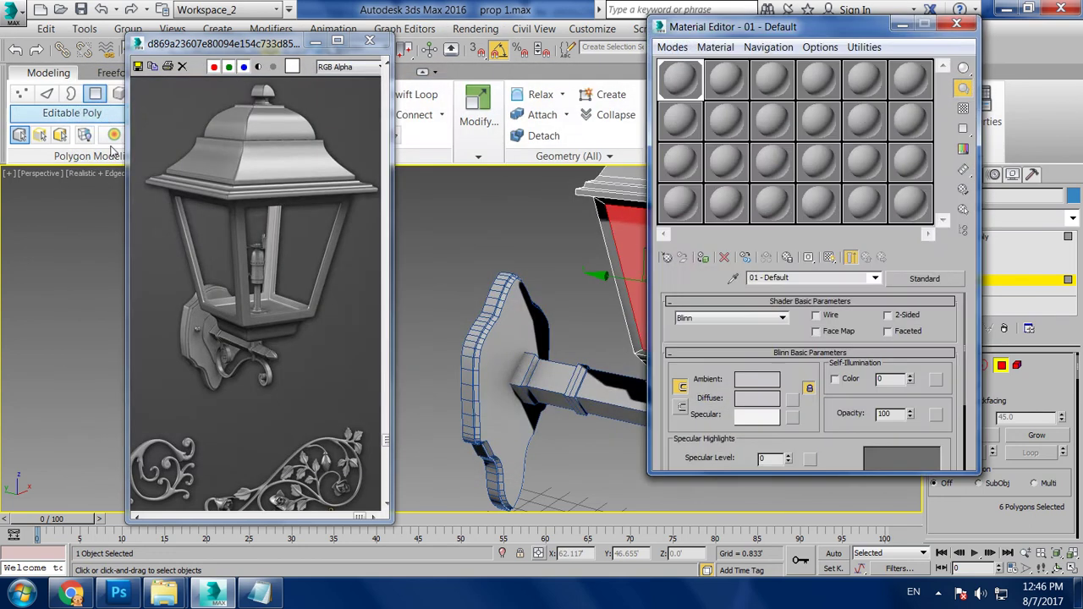
left_click(927, 278)
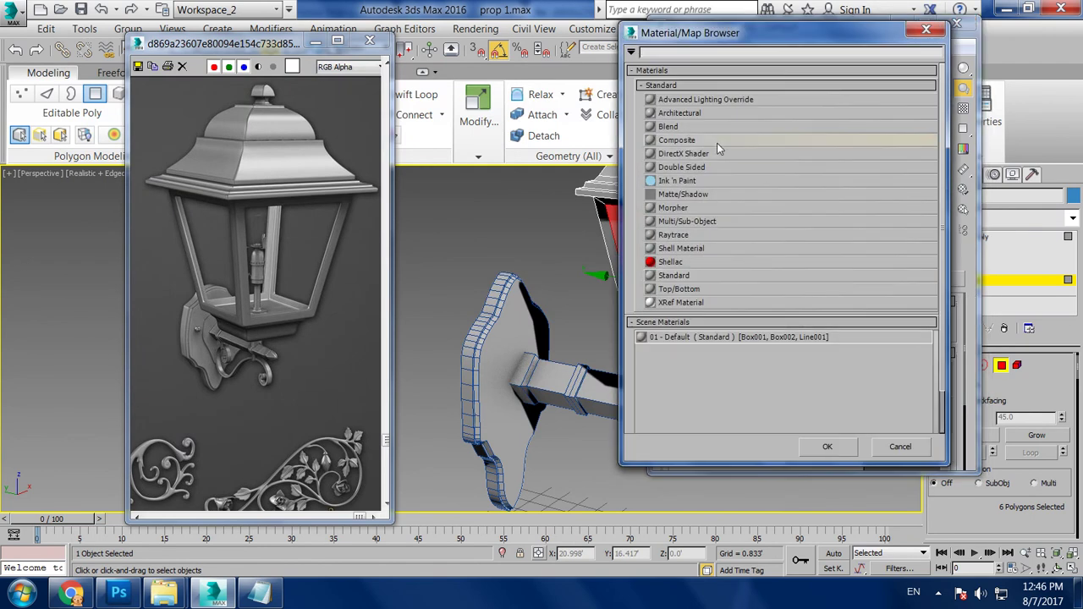
double_click(719, 112)
left_click(928, 320)
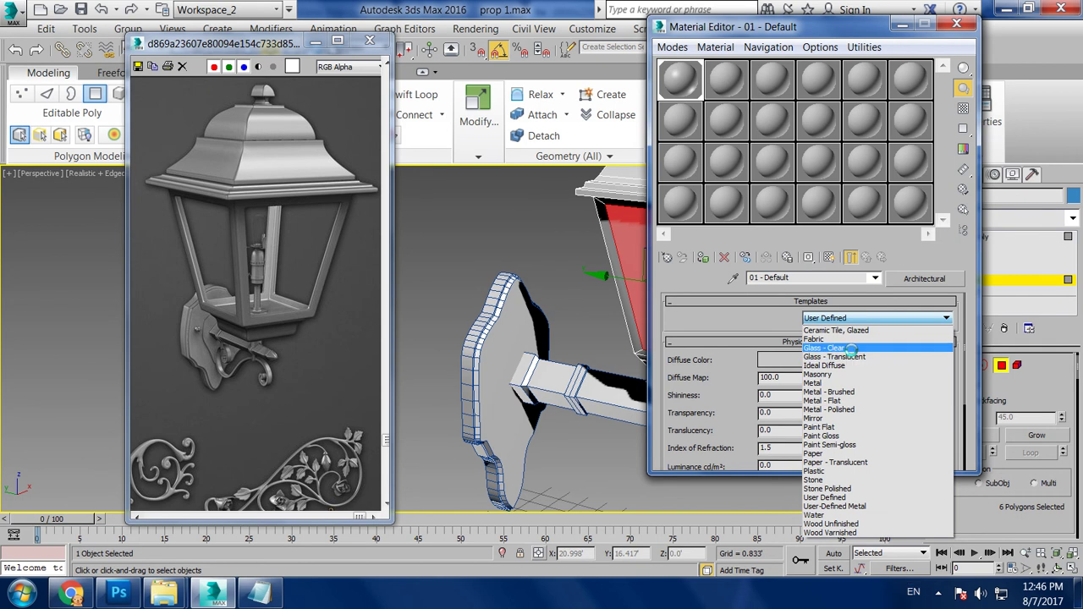
left_click(823, 347)
left_click(702, 258)
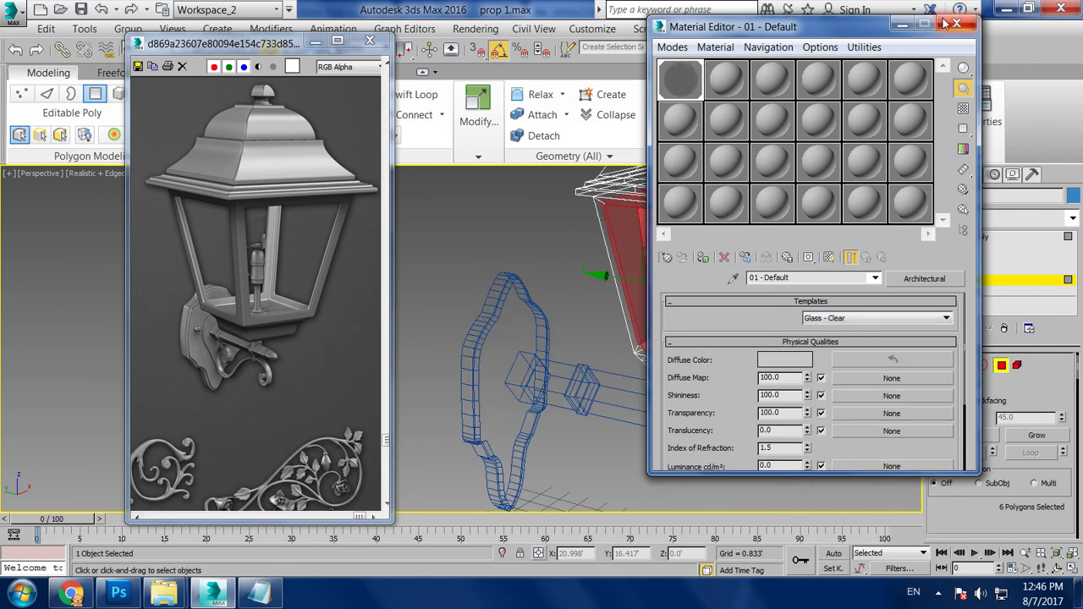
Close the editor, leave Polygon level, and select all three lamp objects
left_click(955, 23)
left_click(846, 326)
key("F3")
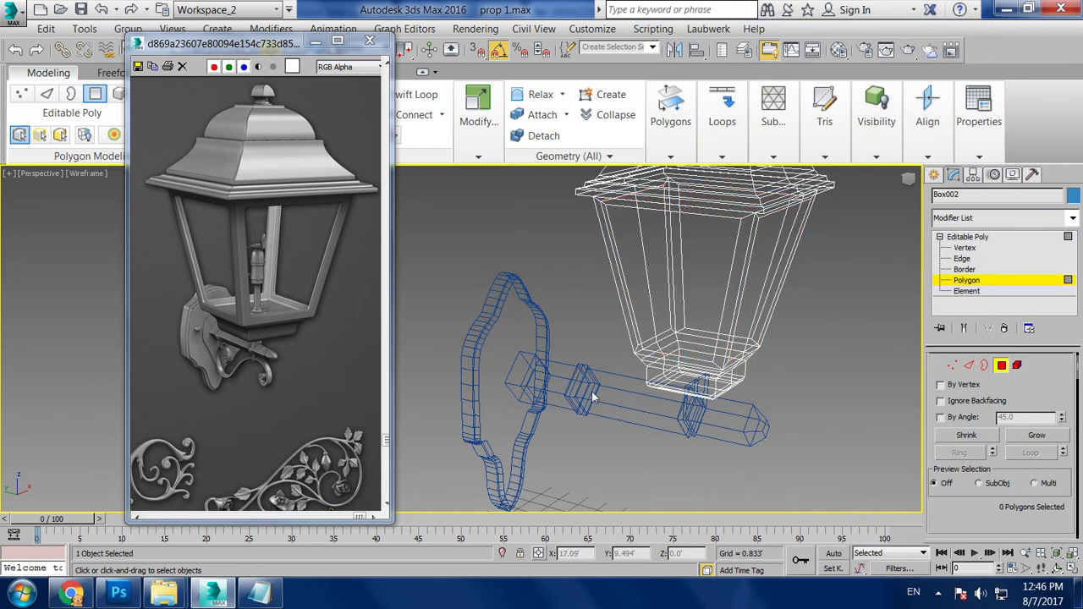
left_click(973, 238)
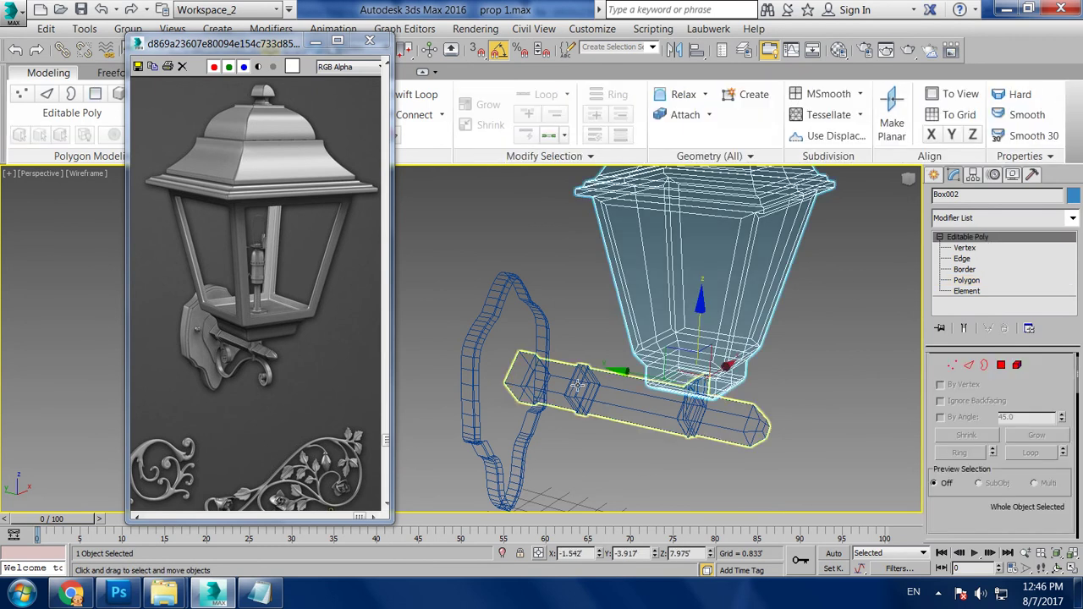
left_click(578, 386)
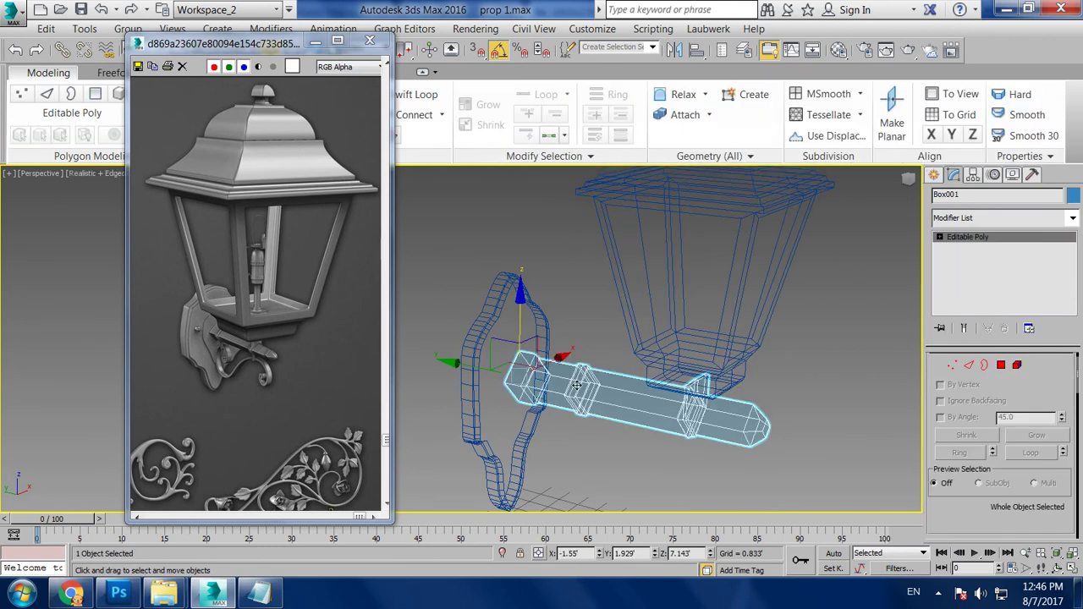
left_click(702, 338)
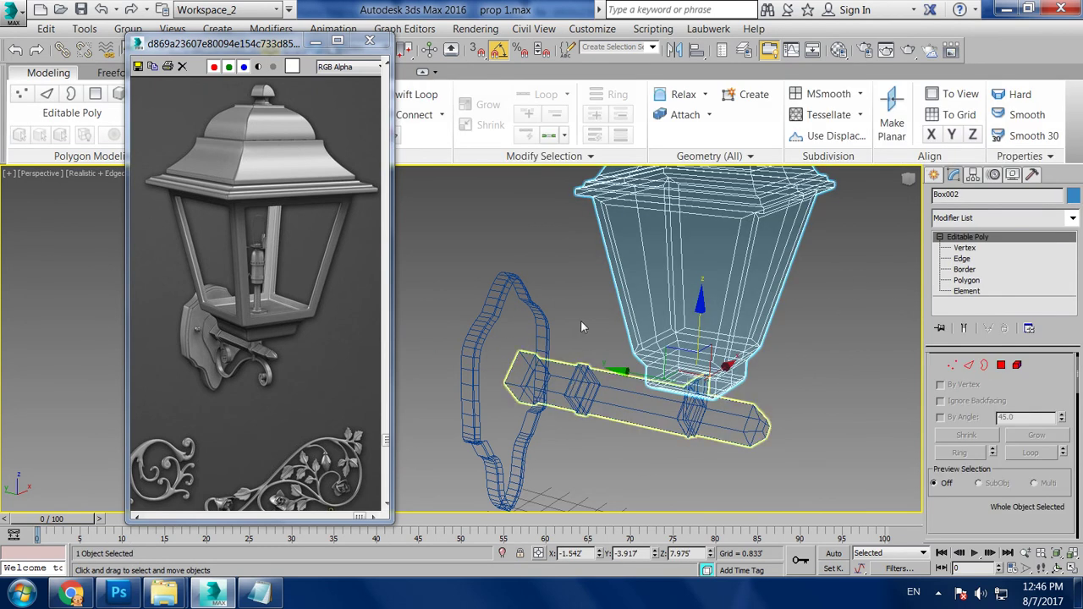
left_click(568, 295)
scroll(591, 321, "down", 3)
left_click_drag(496, 193, 709, 404)
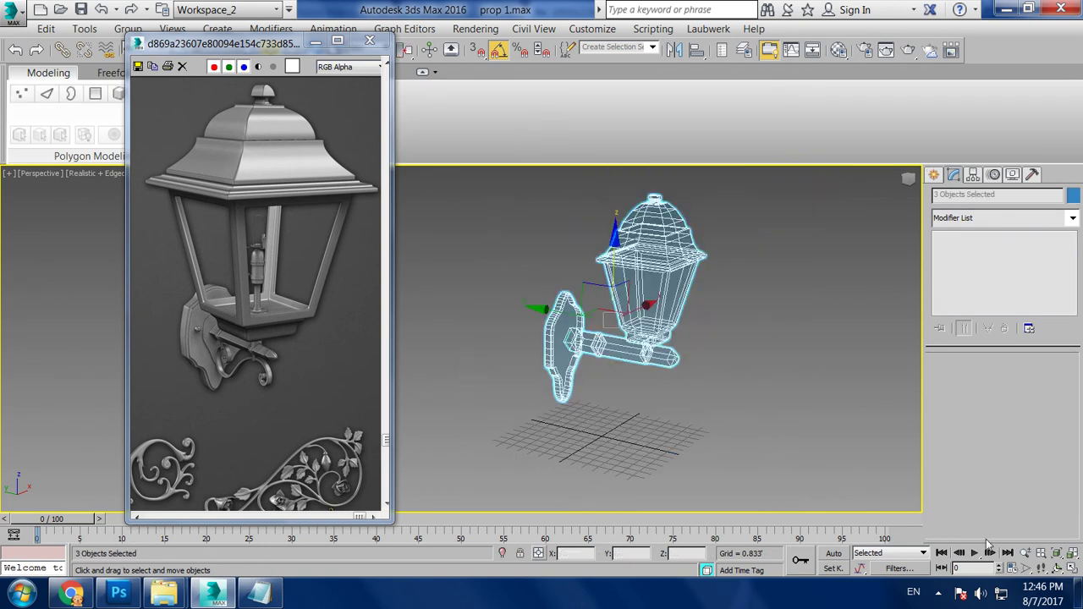
Reopen the Material Editor, reselect the lamp head's panes, and pick the third material slot
left_click(837, 49)
left_click(726, 85)
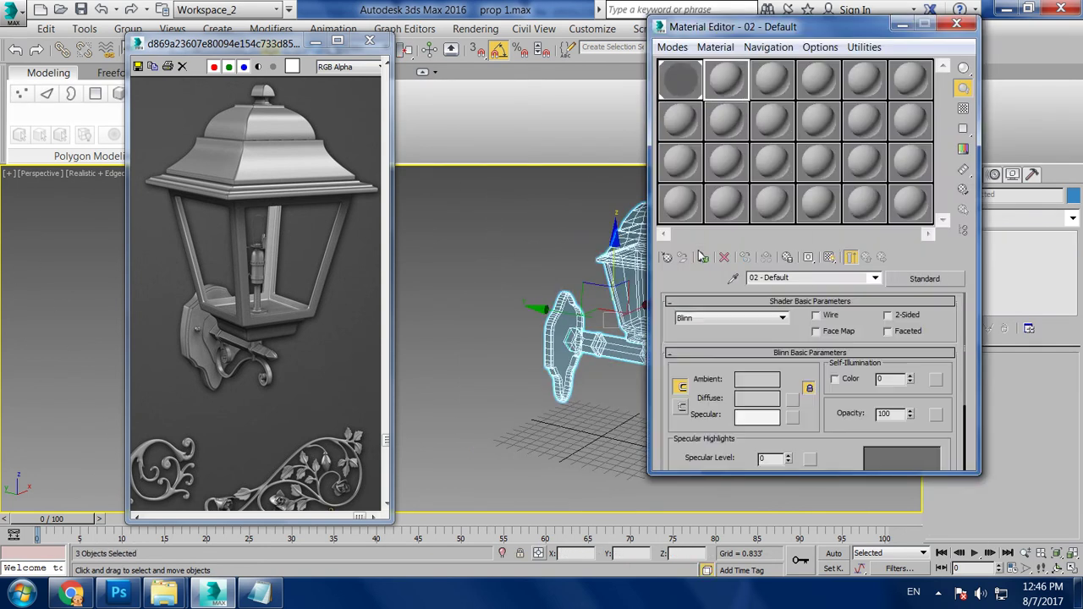
key("ctrl+d")
mouse_move(744, 30)
left_mouse_down()
mouse_move(974, 75)
mouse_move(733, 392)
left_mouse_up()
left_click(611, 267)
left_click(966, 280)
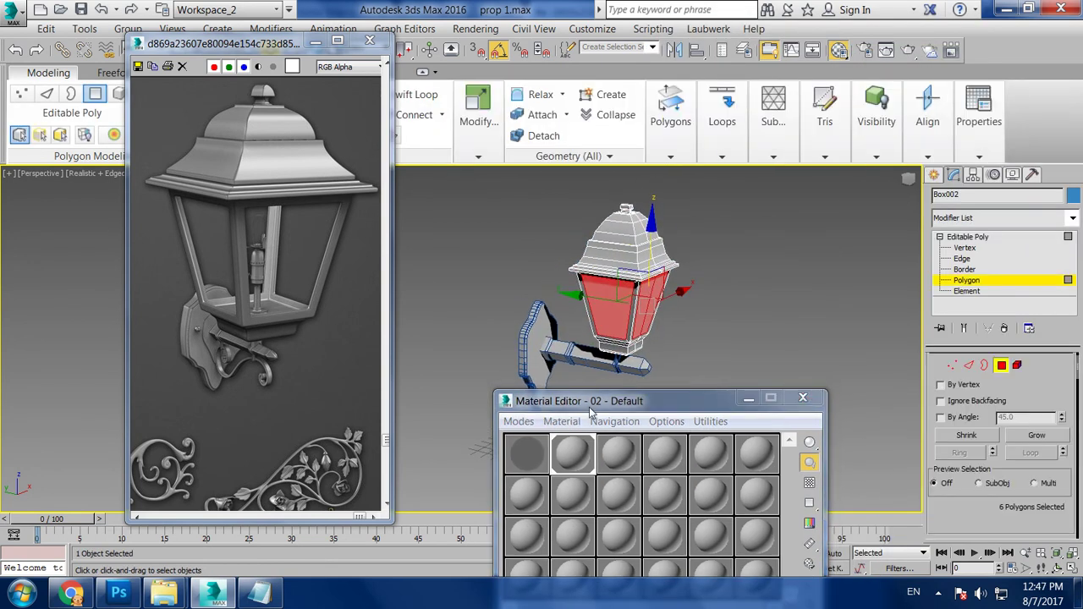
left_click(618, 454)
left_click_drag(648, 401, 862, 150)
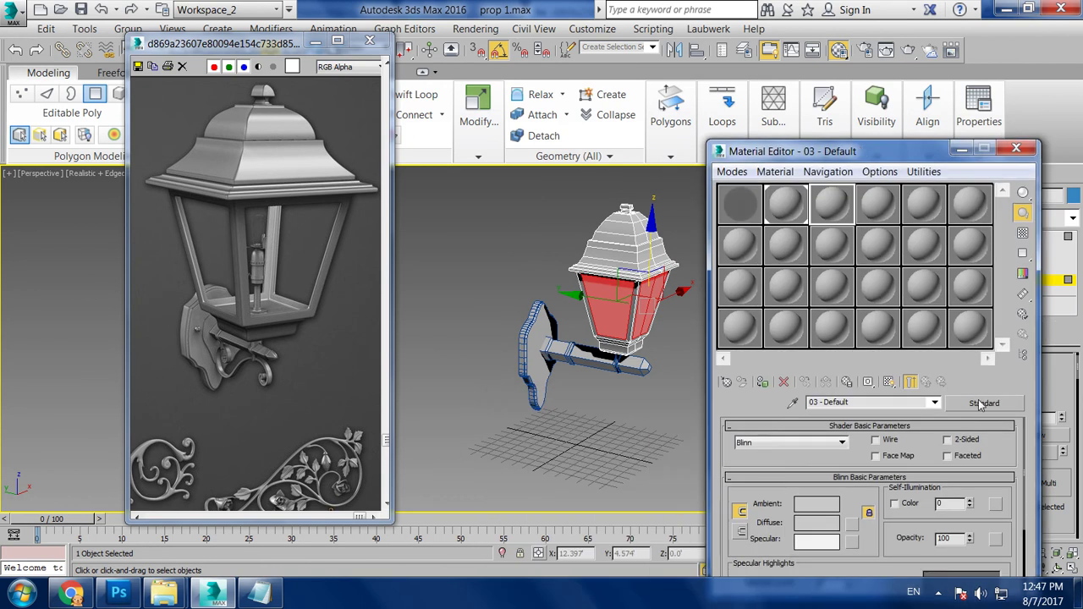
Make the third slot an Architectural Glass - Clear material and assign it to the panes
left_click(980, 403)
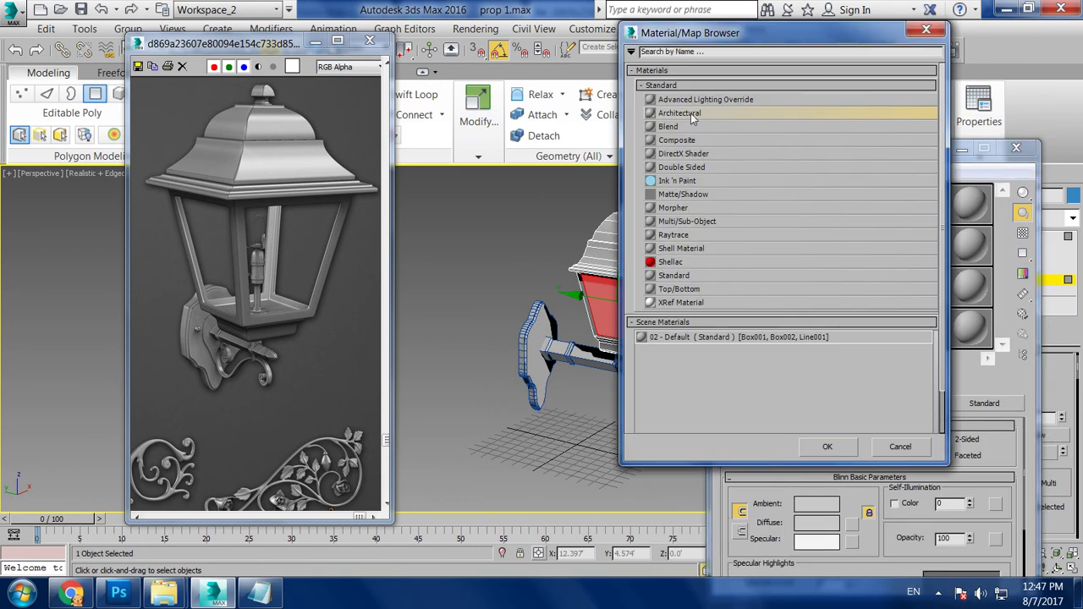
double_click(683, 113)
left_click(960, 443)
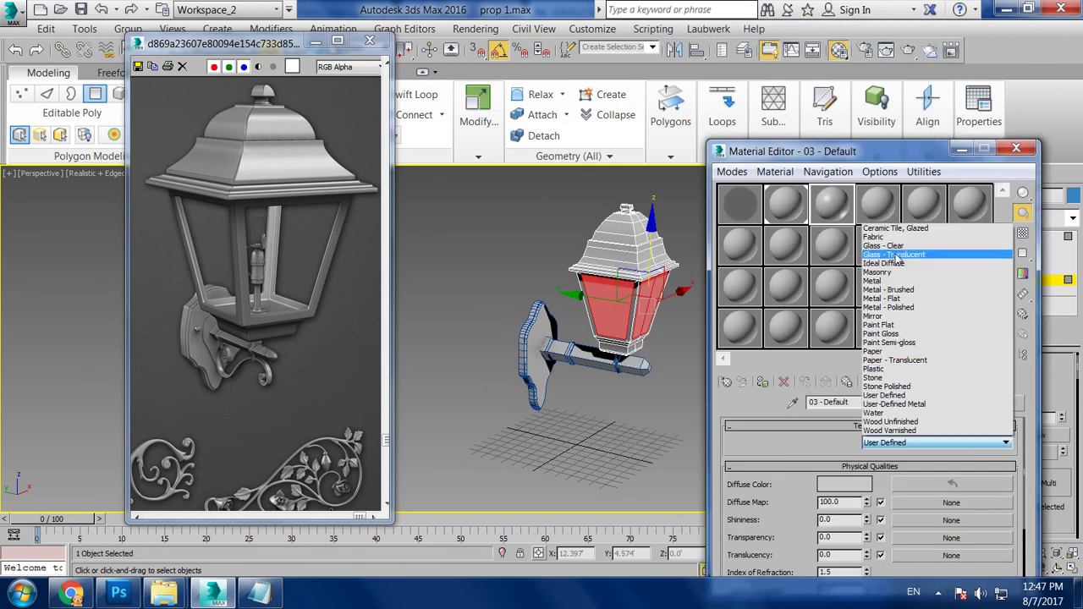
left_click(930, 248)
left_click(764, 382)
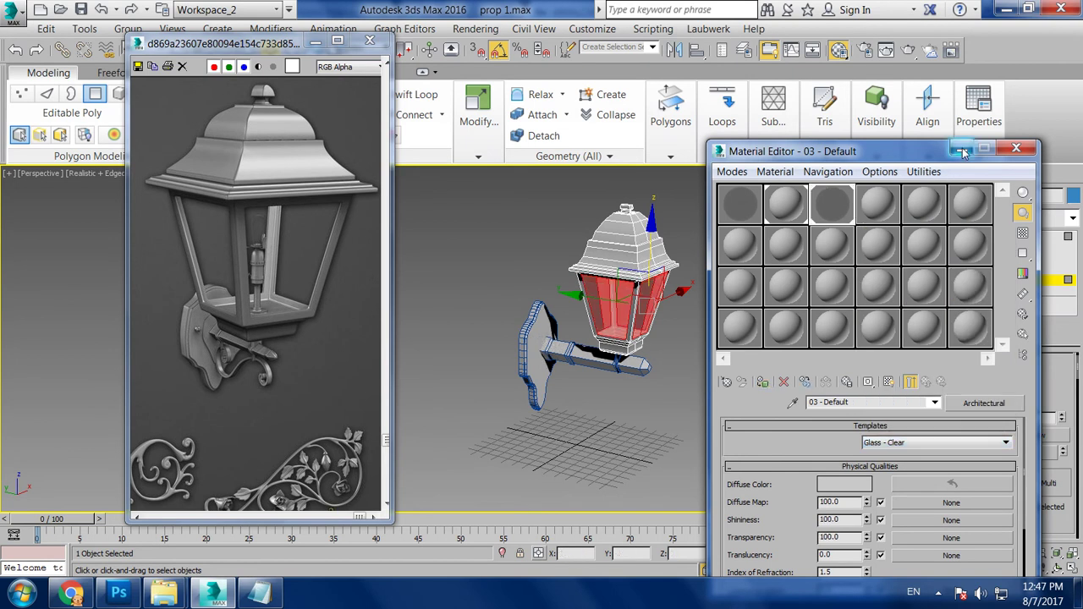
left_click(960, 149)
left_click(665, 294)
scroll(665, 295, "up", 3)
Zoom and pan to the lantern's lower part and pick a pane polygon
scroll(665, 294, "up", 3)
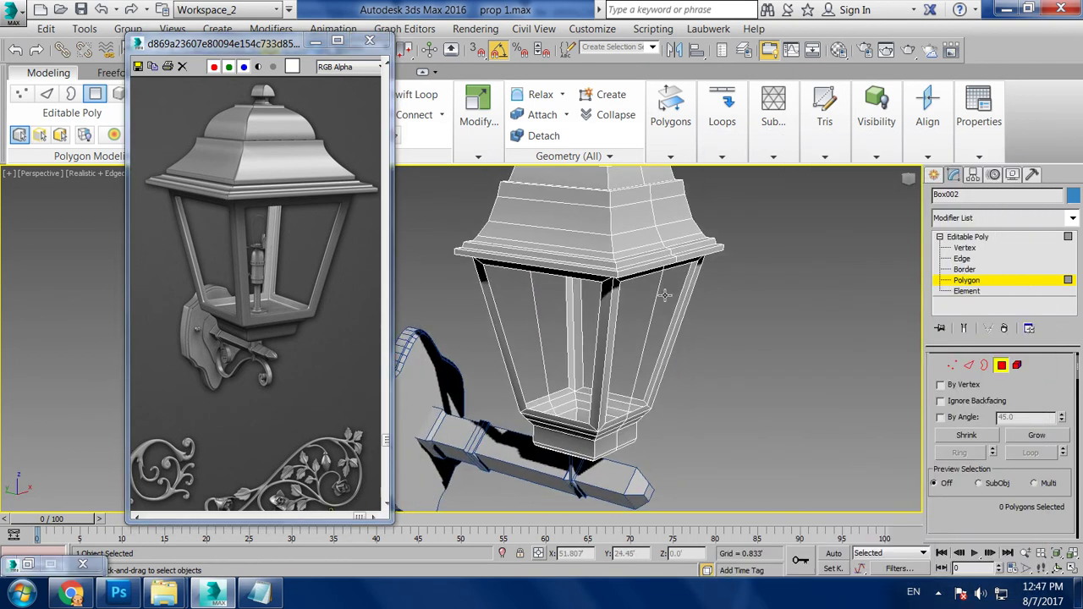
scroll(665, 294, "up", 2)
scroll(718, 310, "up", 2)
scroll(728, 322, "up", 3)
mouse_move(744, 338)
middle_mouse_down()
mouse_move(761, 349)
mouse_move(700, 329)
mouse_move(754, 326)
mouse_move(728, 343)
middle_mouse_up()
scroll(705, 355, "up", 3)
left_click(551, 337)
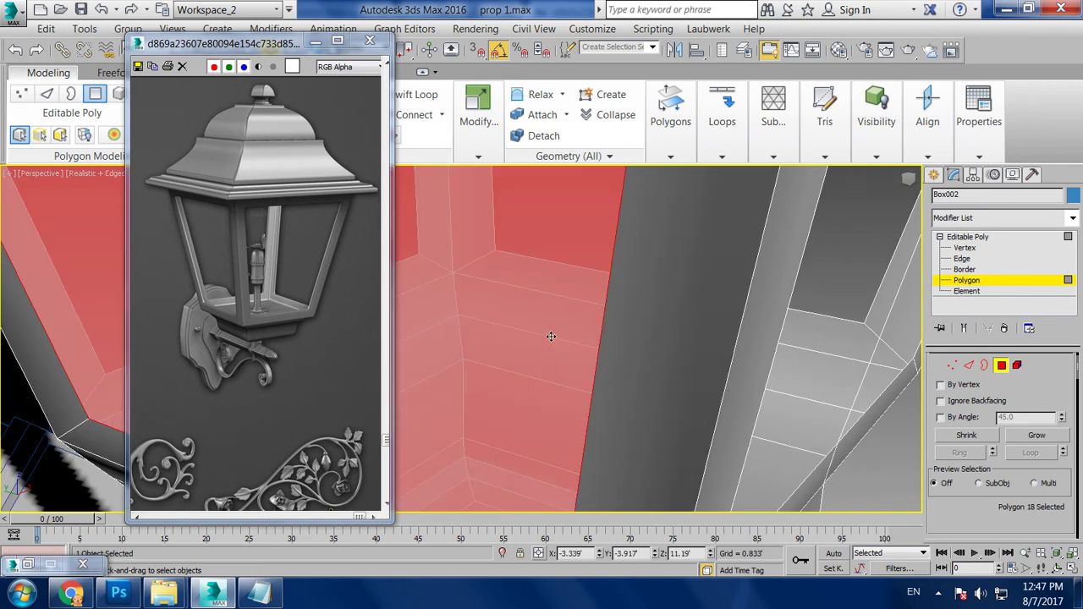
scroll(550, 336, "down", 3)
scroll(696, 346, "down", 1)
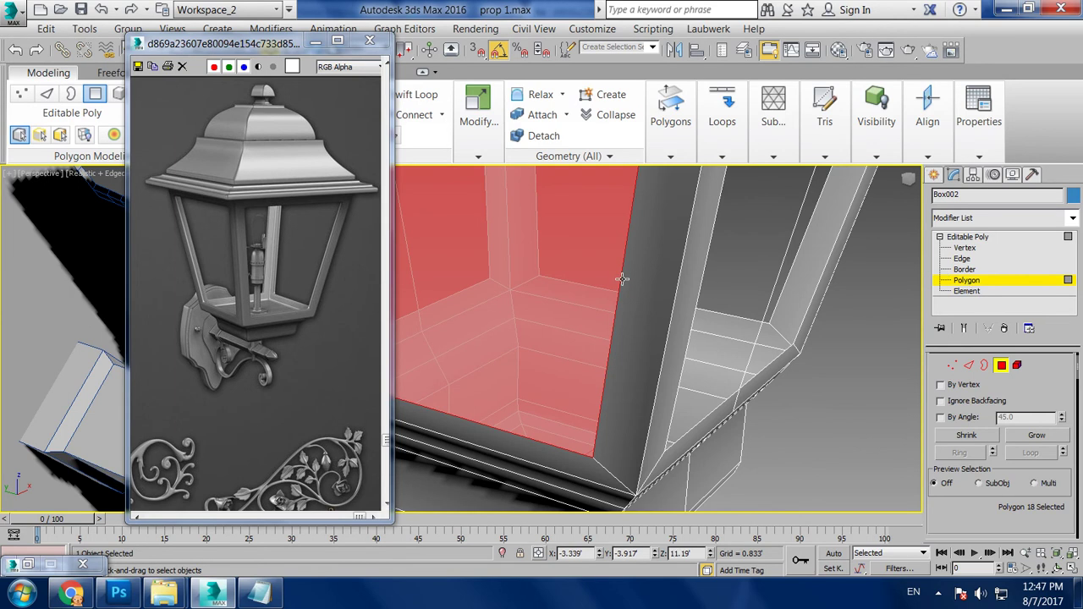
scroll(702, 316, "down", 1)
scroll(701, 317, "down", 2)
scroll(708, 310, "down", 1)
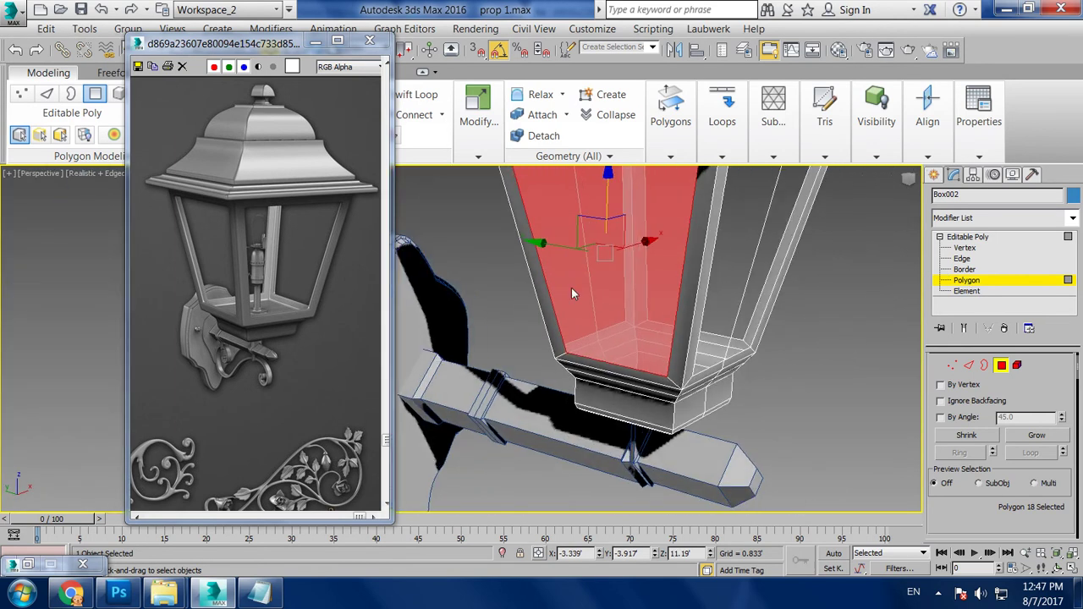
right_click(571, 288)
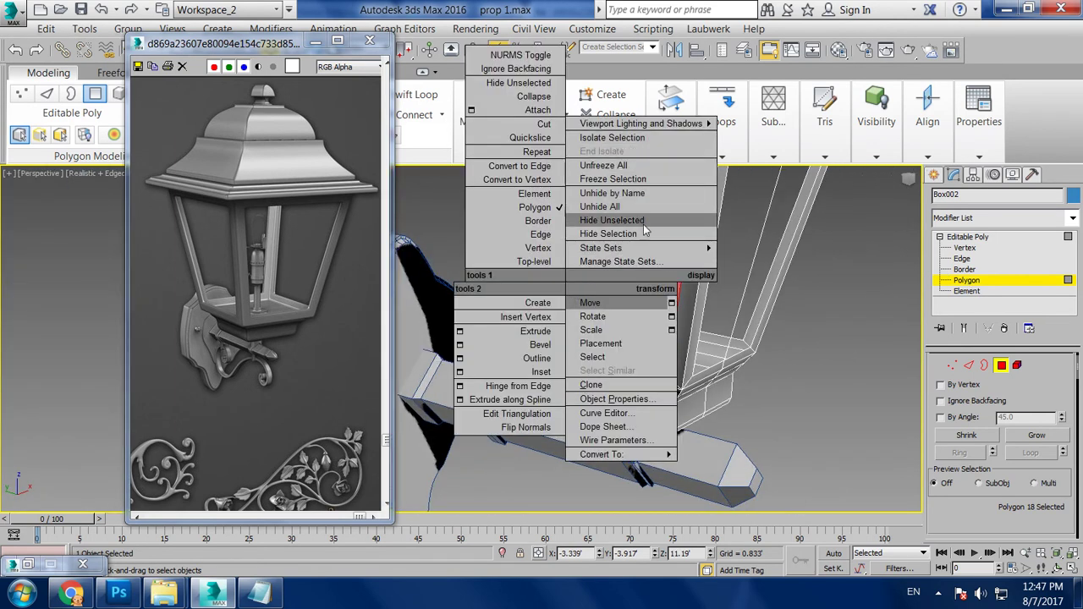
left_click(643, 225)
scroll(686, 313, "up", 2)
scroll(686, 313, "up", 1)
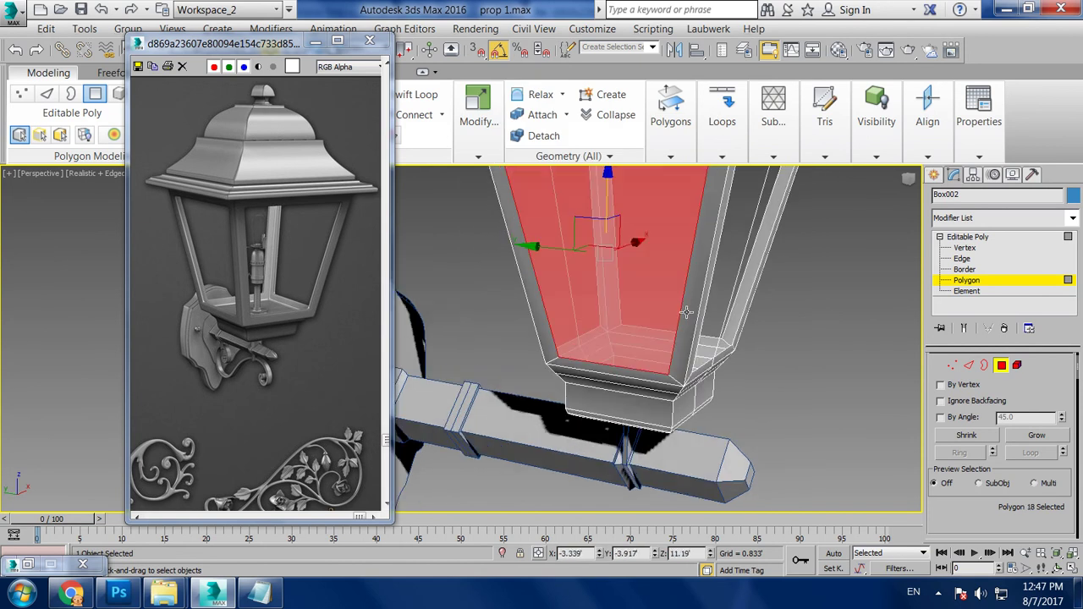
scroll(686, 313, "up", 2)
scroll(694, 322, "up", 2)
scroll(718, 345, "up", 2)
scroll(749, 376, "up", 1)
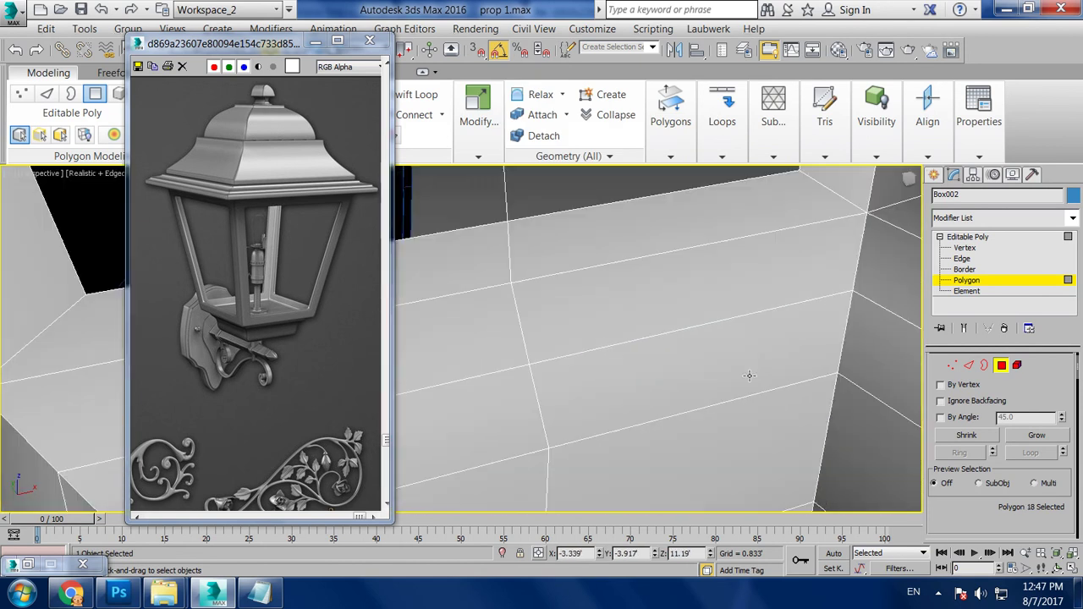
Select the opposite inner faces at the lantern base, orbiting to reach them
left_click(606, 246)
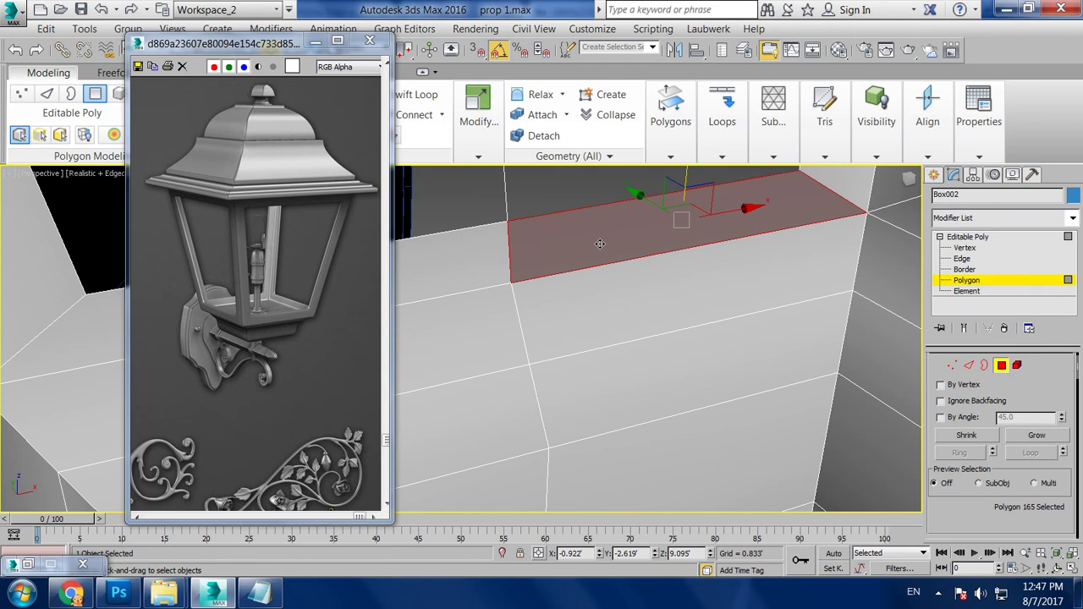
left_click(452, 258, "ctrl")
middle_click_drag(452, 259, 614, 323, "alt")
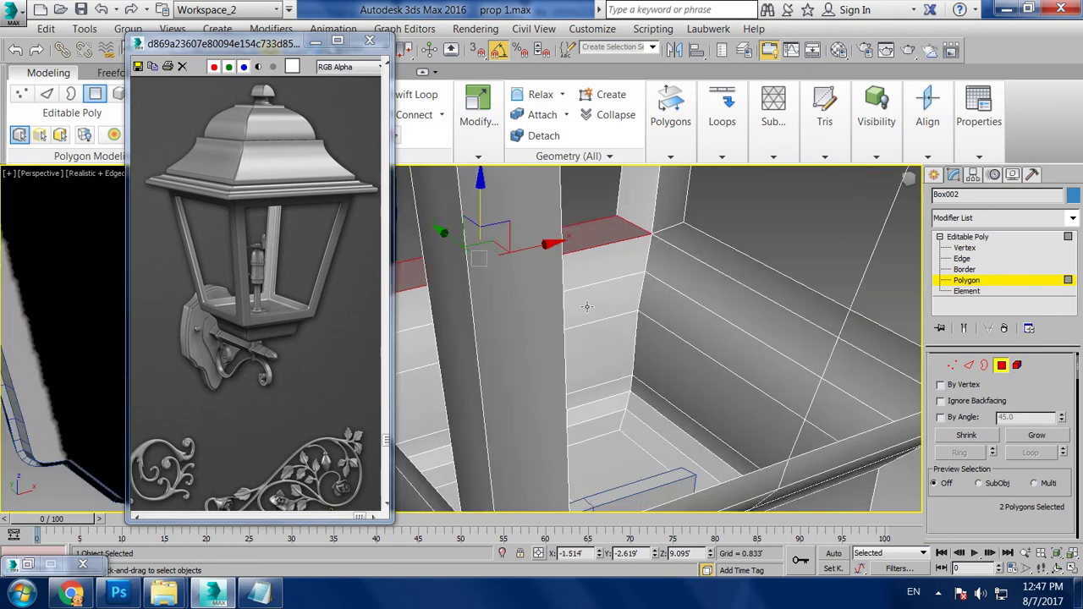
scroll(614, 324, "down", 3)
scroll(742, 254, "up", 2)
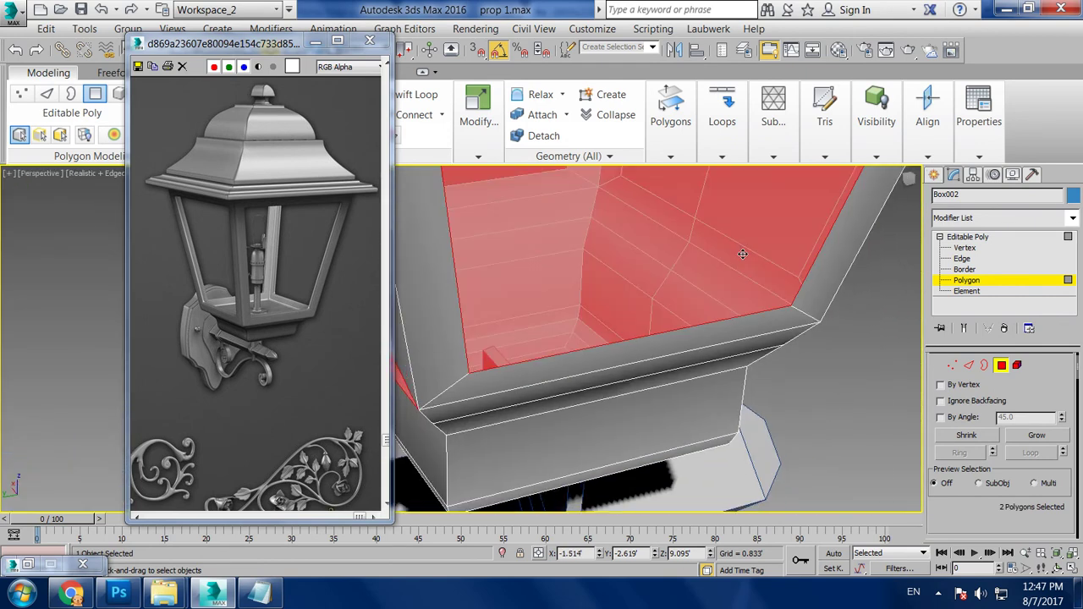
middle_click_drag(743, 257, 744, 375, "alt")
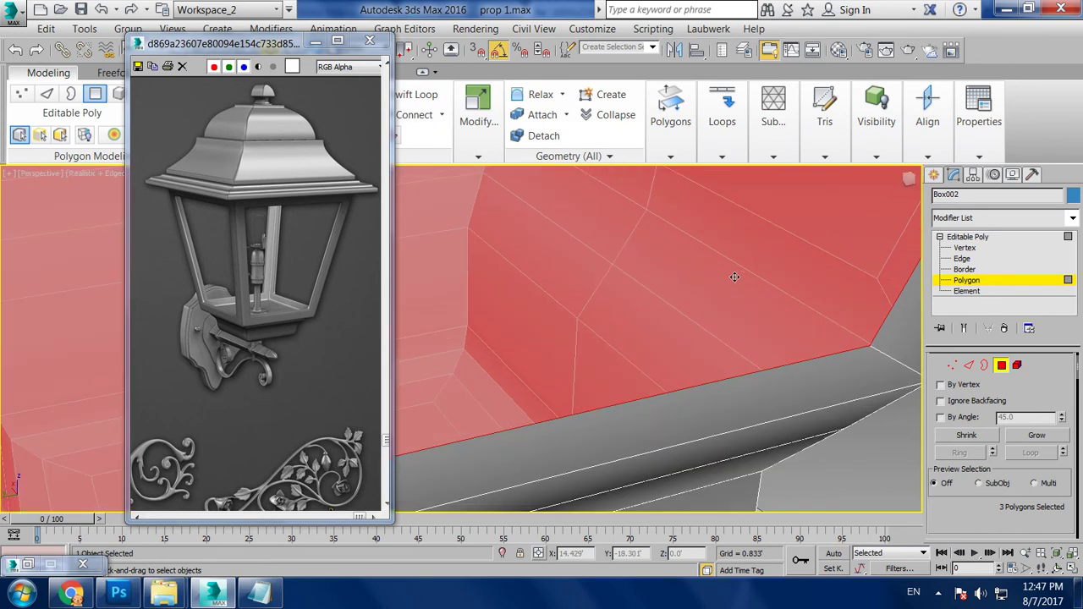
scroll(706, 375, "up", 3)
left_click(634, 285, "ctrl")
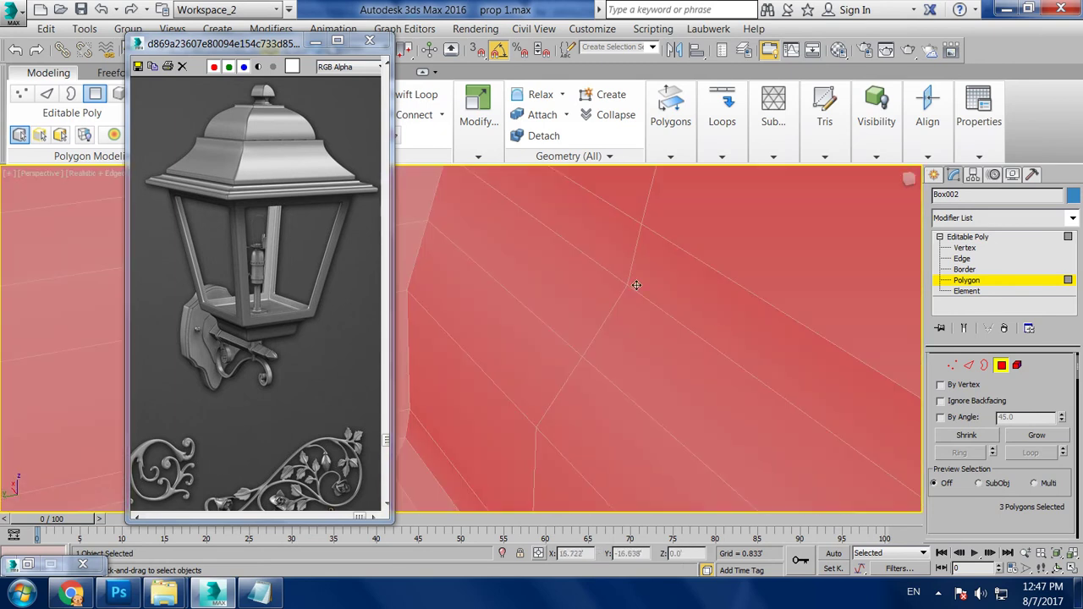
scroll(702, 334, "up", 2)
left_click(585, 222, "ctrl")
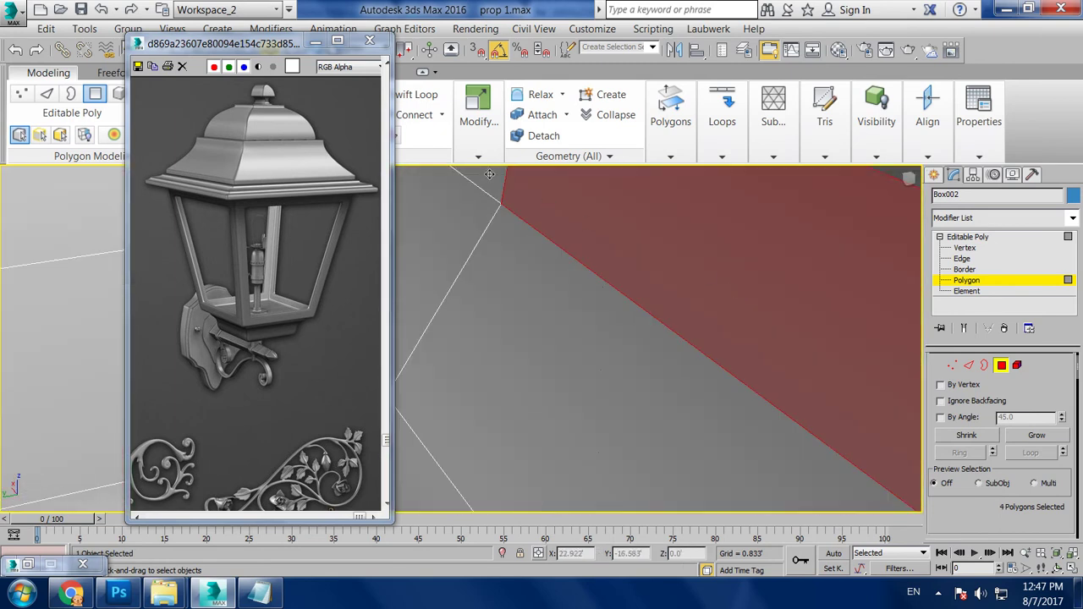
left_click(489, 173, "ctrl")
scroll(574, 276, "down", 3)
scroll(573, 277, "down", 2)
left_click(565, 257, "alt")
middle_click_drag(565, 257, 593, 279, "alt")
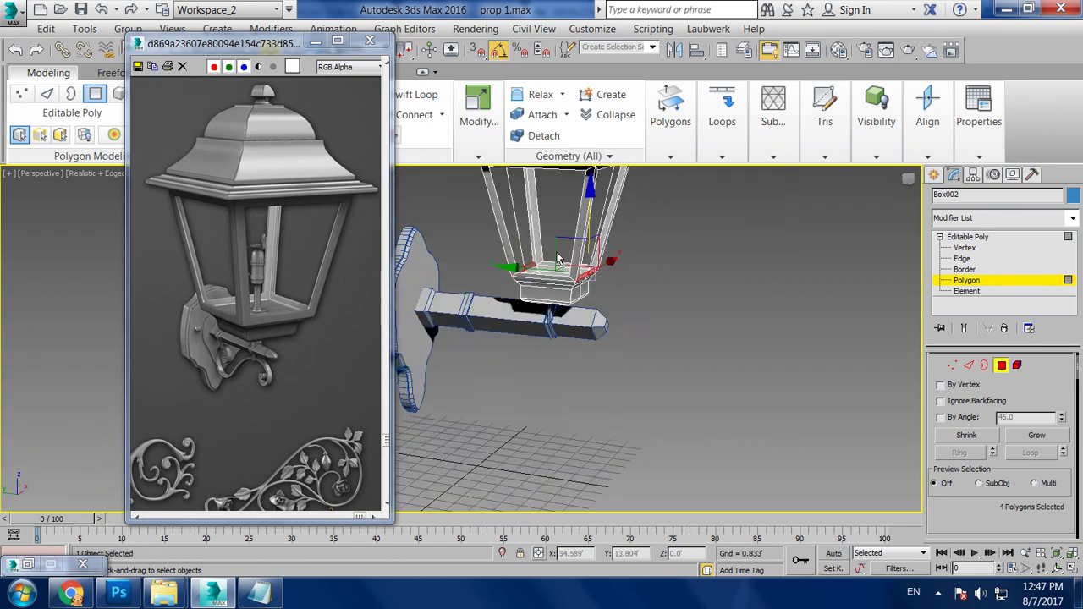
scroll(592, 280, "up", 3)
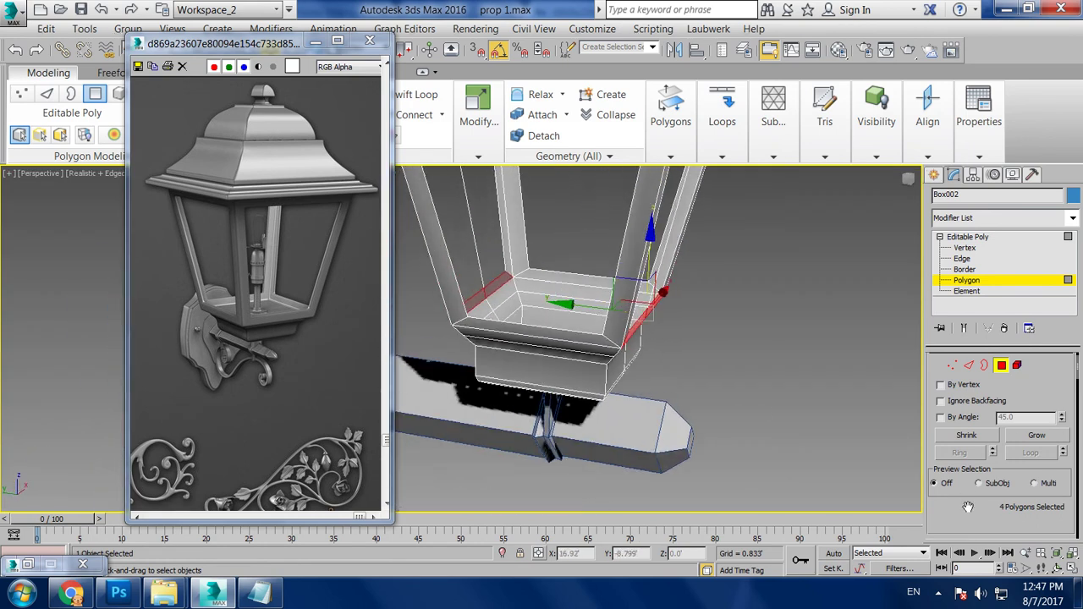
left_click_drag(968, 507, 962, 355)
Bridge the two selected faces into a floor, then clear the polygon selection
left_click(969, 471)
mouse_move(773, 369)
middle_mouse_down("alt")
mouse_move(791, 343)
mouse_move(681, 320)
mouse_move(704, 368)
mouse_move(835, 369)
mouse_move(736, 369)
mouse_move(739, 312)
middle_mouse_up("alt")
left_click(793, 343)
scroll(740, 372, "up", 3)
scroll(741, 338, "down", 5)
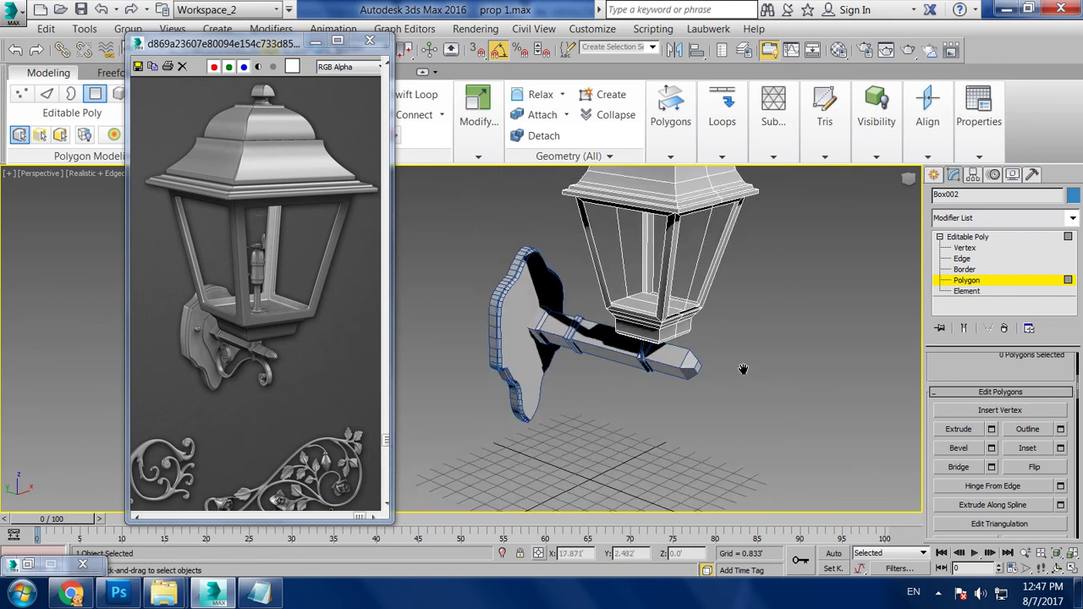
middle_click_drag(743, 369, 735, 368)
Draw a large standard-primitive ground plane beneath the lantern
left_click(933, 174)
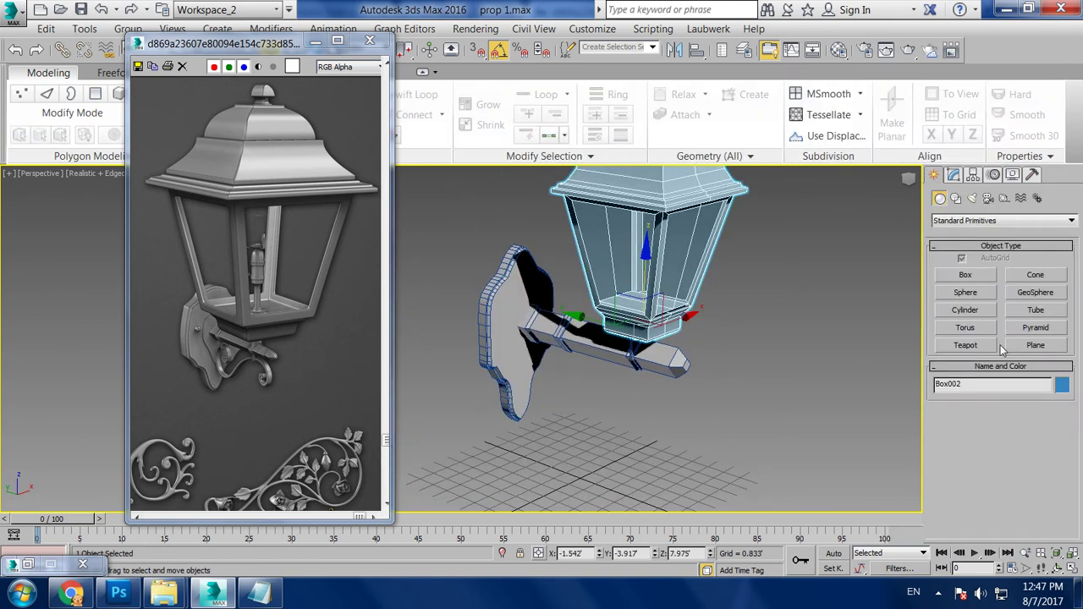
left_click(1034, 345)
scroll(621, 322, "down", 3)
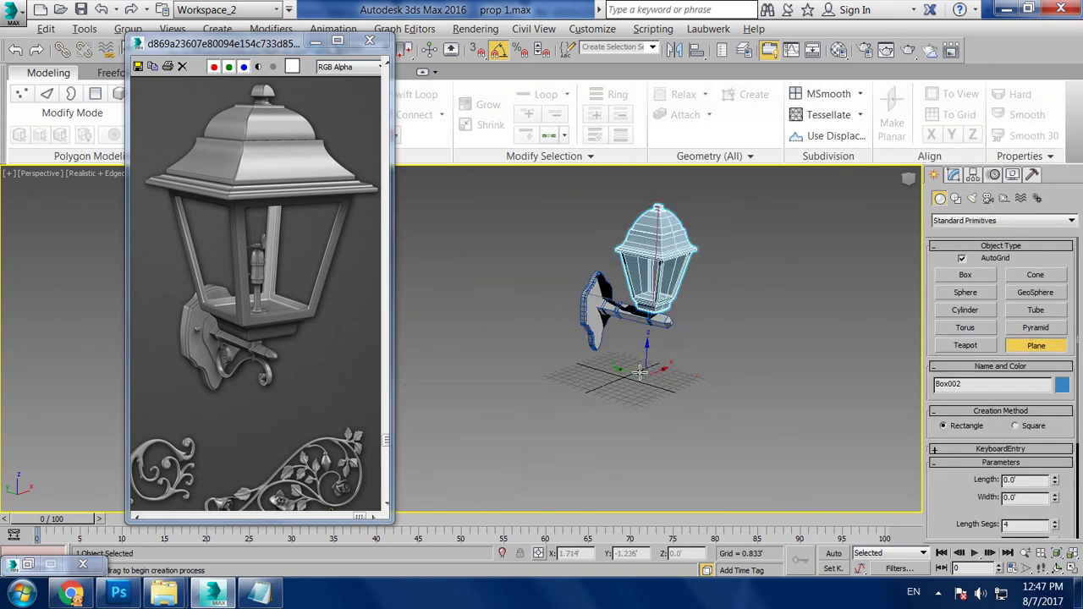
left_click_drag(620, 322, 684, 409)
scroll(683, 409, "up", 3)
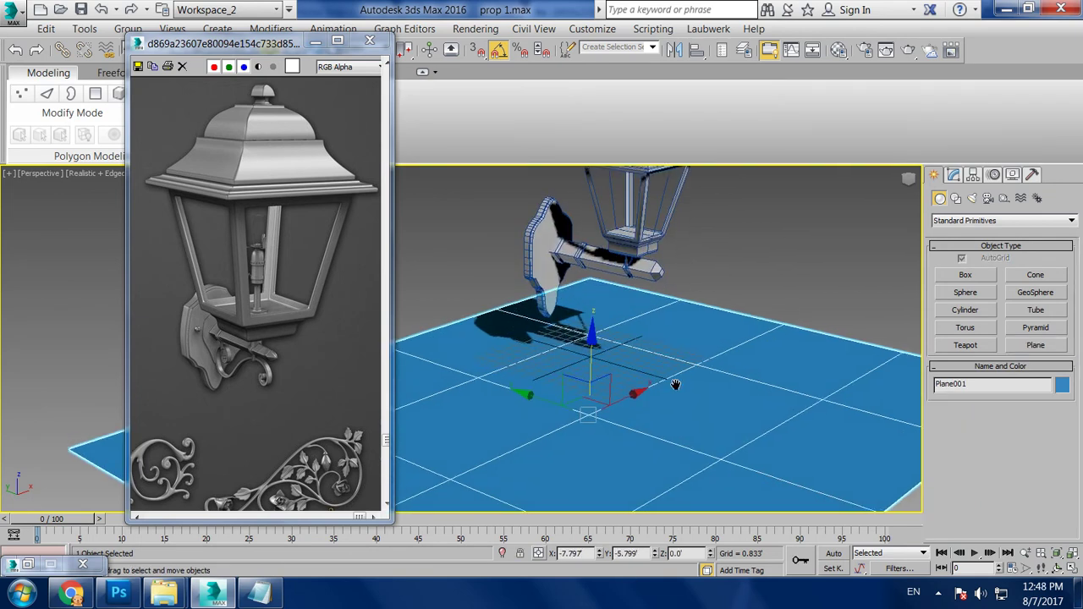
scroll(684, 410, "up", 2)
Draw a small flat cylinder disc on the plane and assign it a fresh material
left_click(964, 310)
scroll(798, 435, "up", 2)
scroll(713, 457, "up", 3)
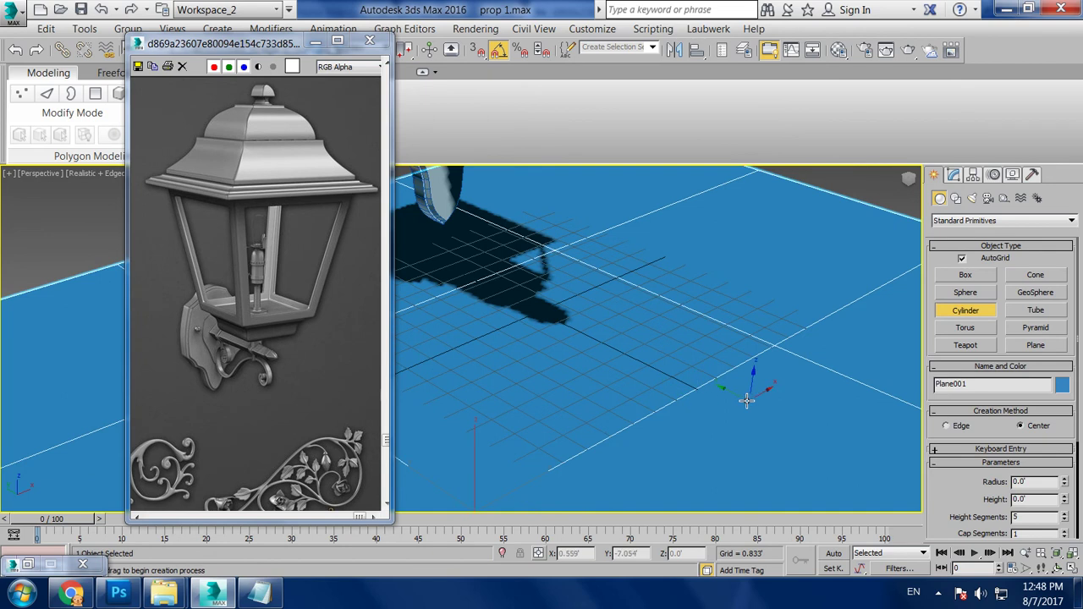
left_click_drag(620, 423, 629, 435)
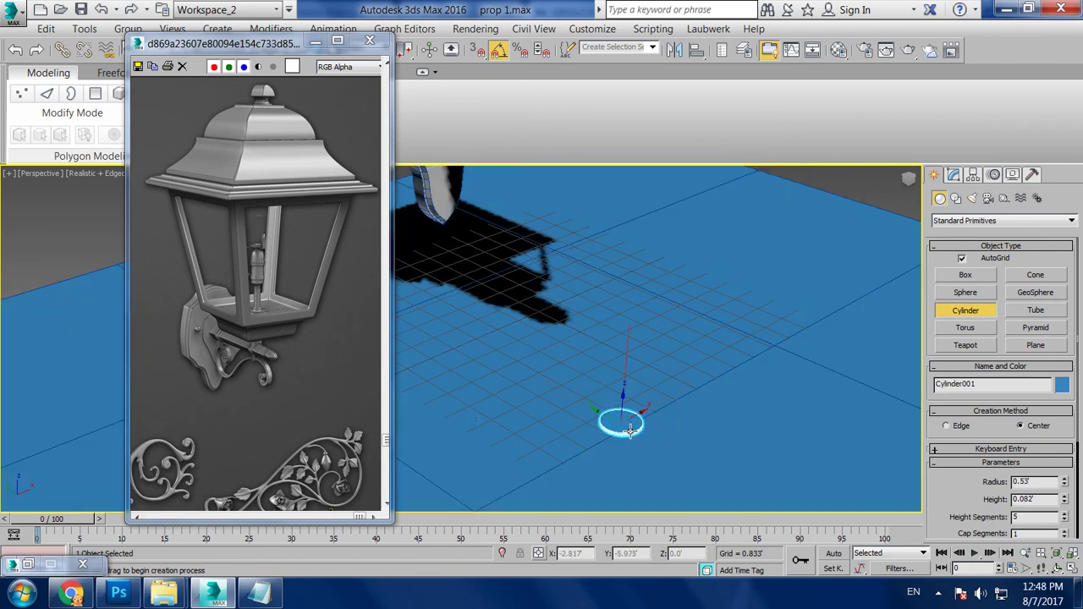
left_click(628, 430)
right_click(628, 430)
scroll(653, 414, "up", 5)
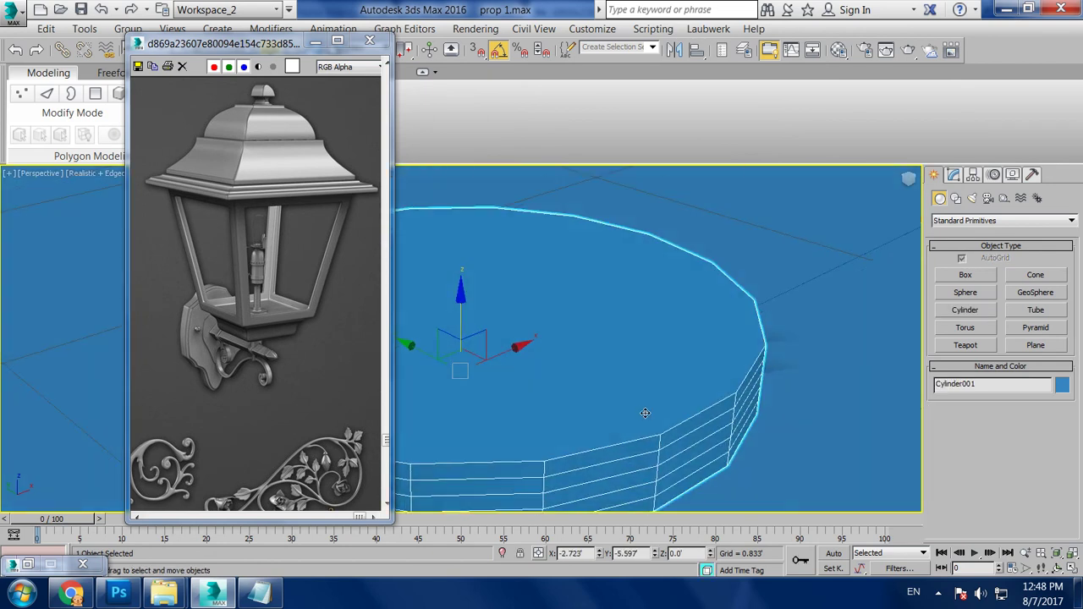
key("m")
left_click(925, 217)
left_click(762, 382)
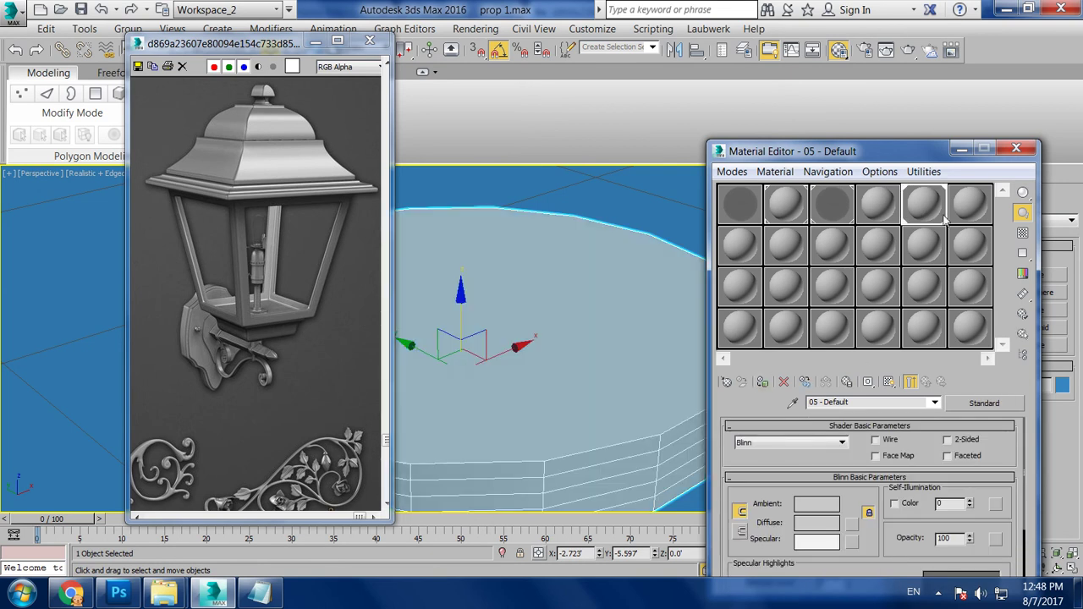
left_click(970, 151)
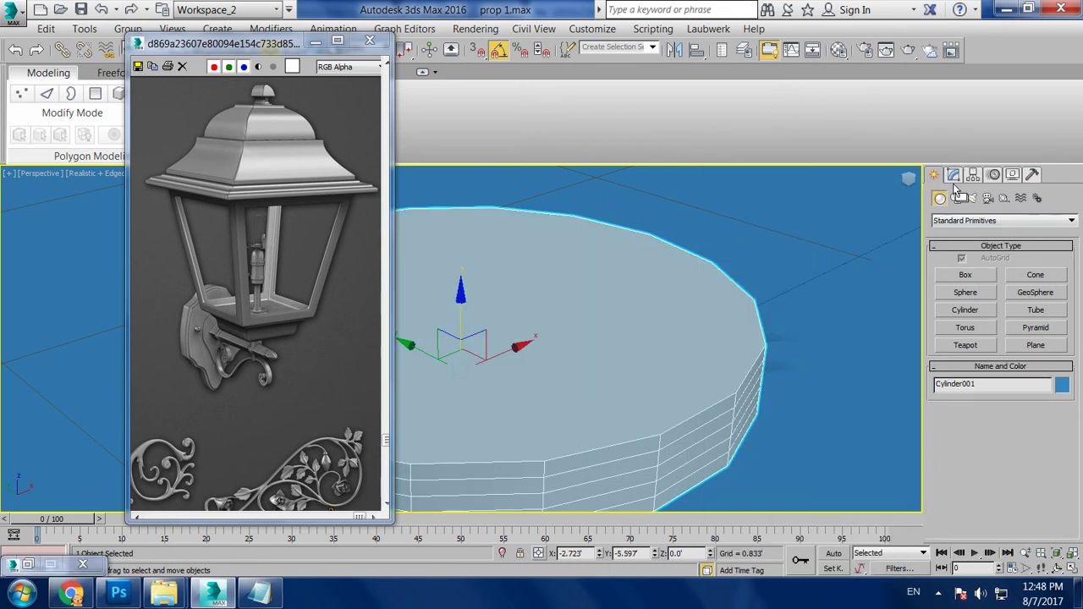
Reduce Cylinder001 to one height segment (radius 0.53, height 0.132, 18 sides)
left_click(954, 176)
left_click_drag(1066, 419, 1067, 443)
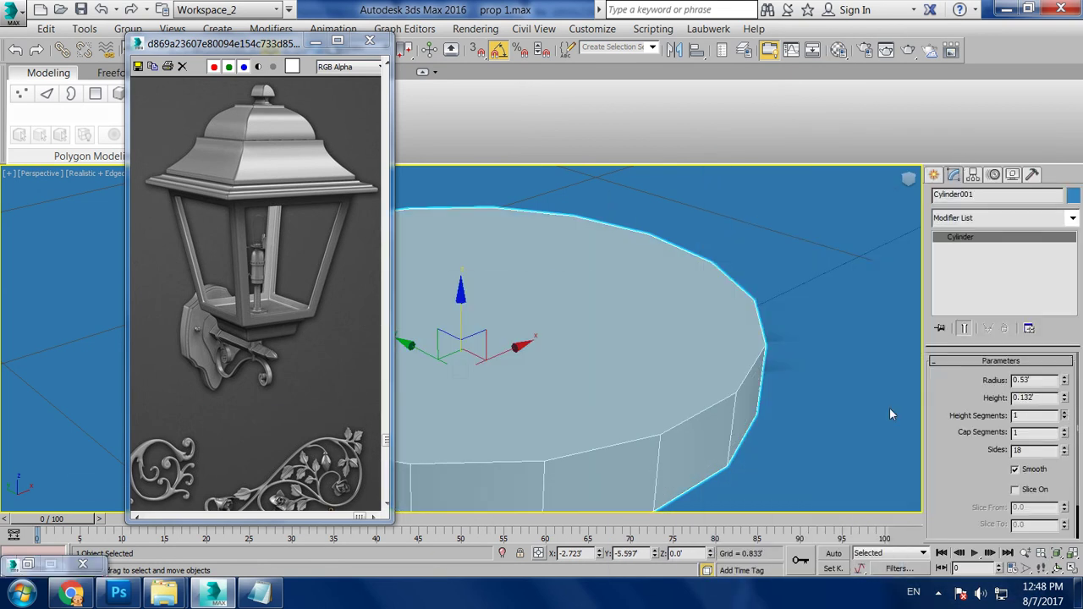
scroll(586, 424, "down", 3)
scroll(585, 423, "down", 3)
scroll(585, 424, "down", 2)
key("r")
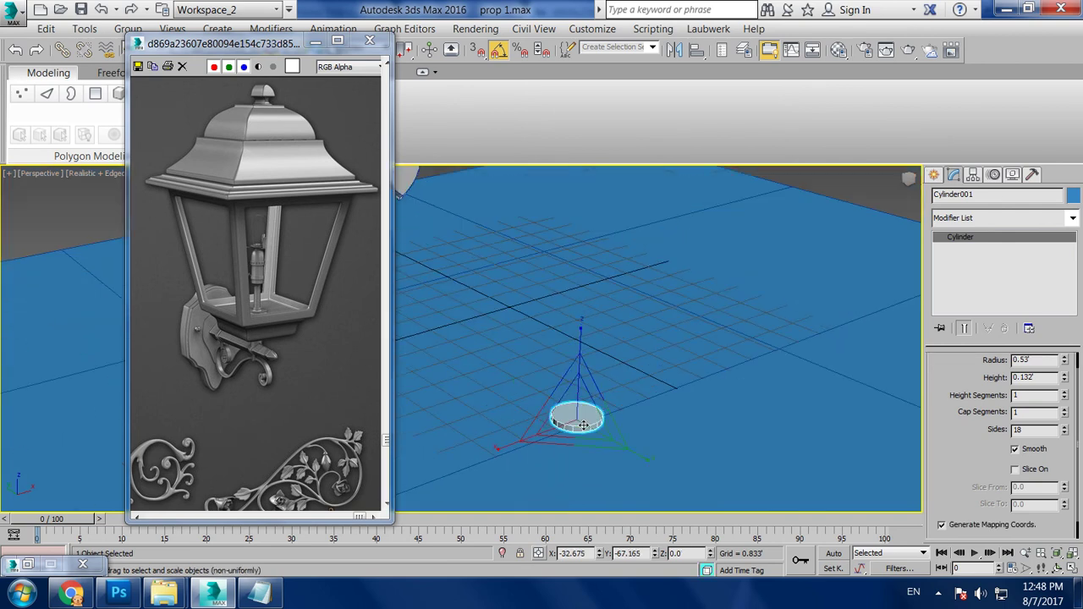
scroll(641, 395, "up", 2)
scroll(626, 411, "up", 2)
key("w")
scroll(627, 359, "up", 1)
Convert the cylinder to Editable Poly and select its top polygon
scroll(627, 359, "up", 2)
right_click(611, 362)
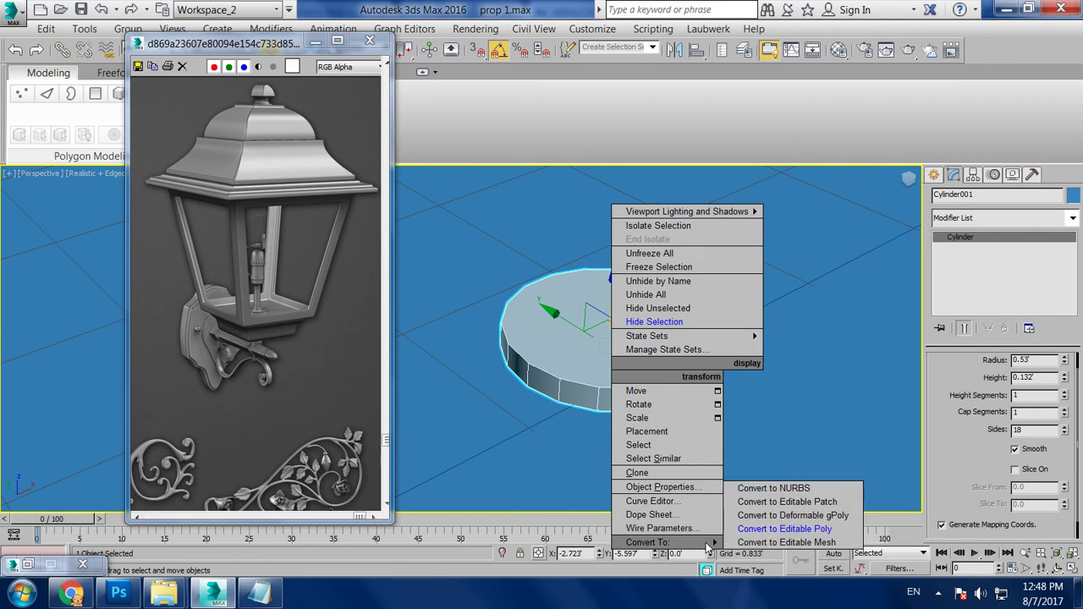
left_click(757, 532)
scroll(720, 456, "up", 2)
scroll(720, 481, "up", 1)
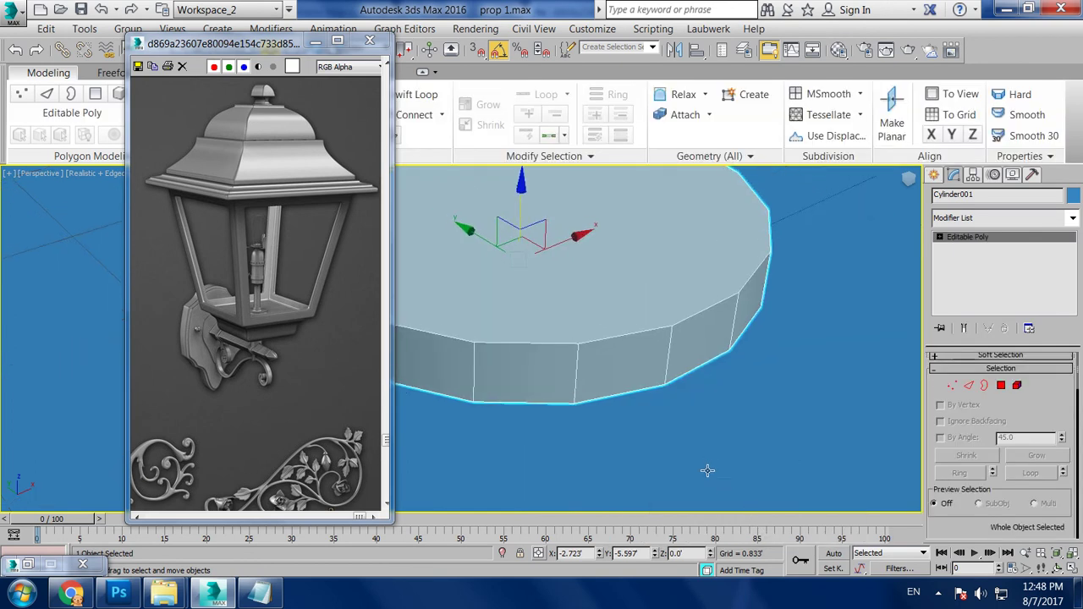
scroll(710, 474, "up", 2)
scroll(741, 472, "up", 1)
left_click(1015, 386)
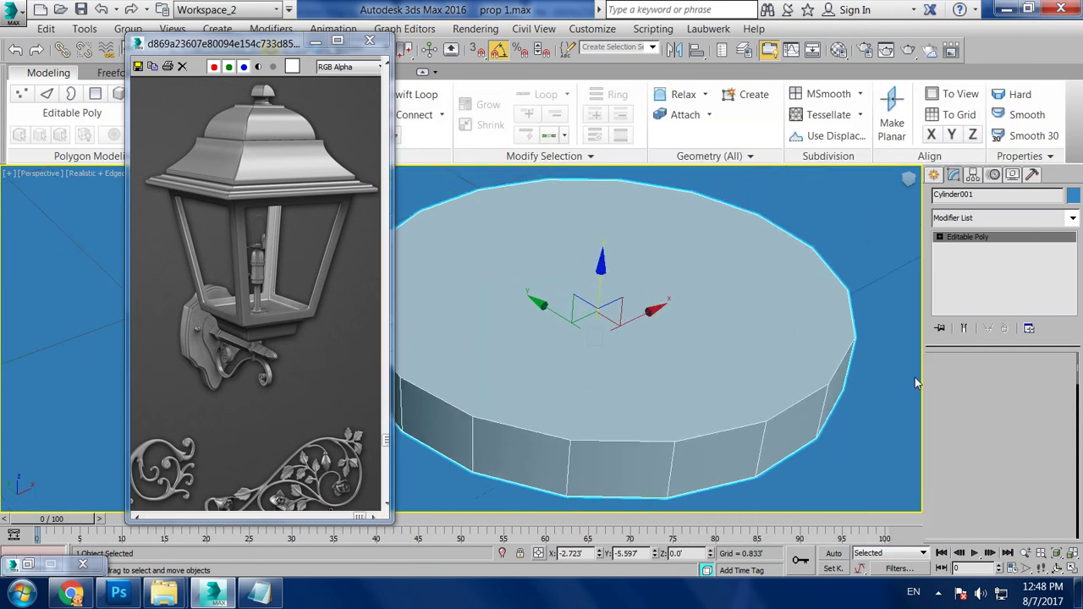
left_click(730, 342)
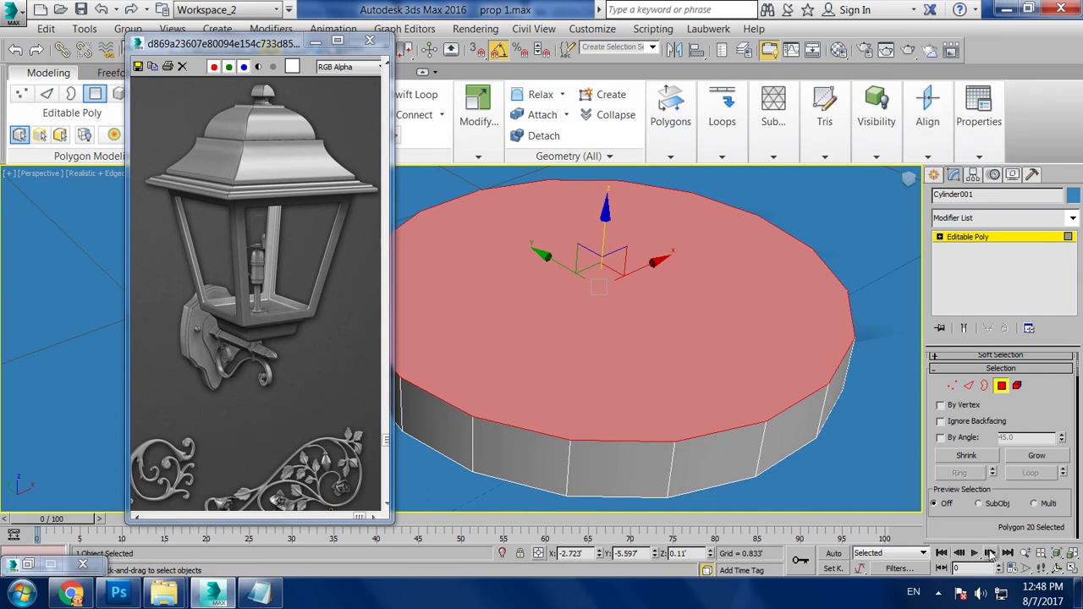
scroll(1003, 474, "down", 5)
scroll(1009, 455, "up", 1)
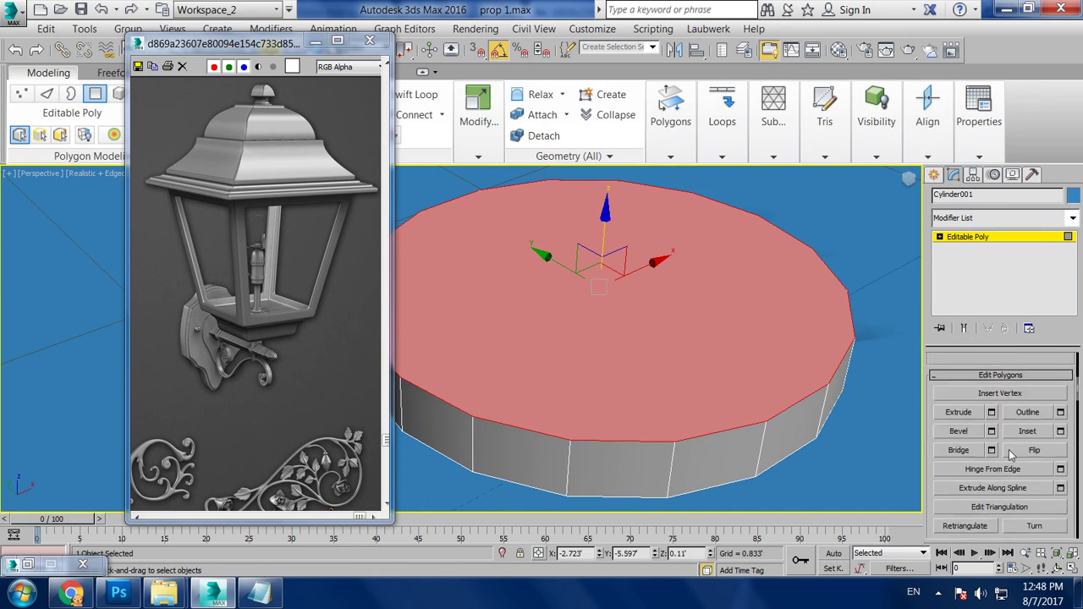
Inset the top face, then bevel it upward 0.112 with a -0.083 outline
left_click(1061, 431)
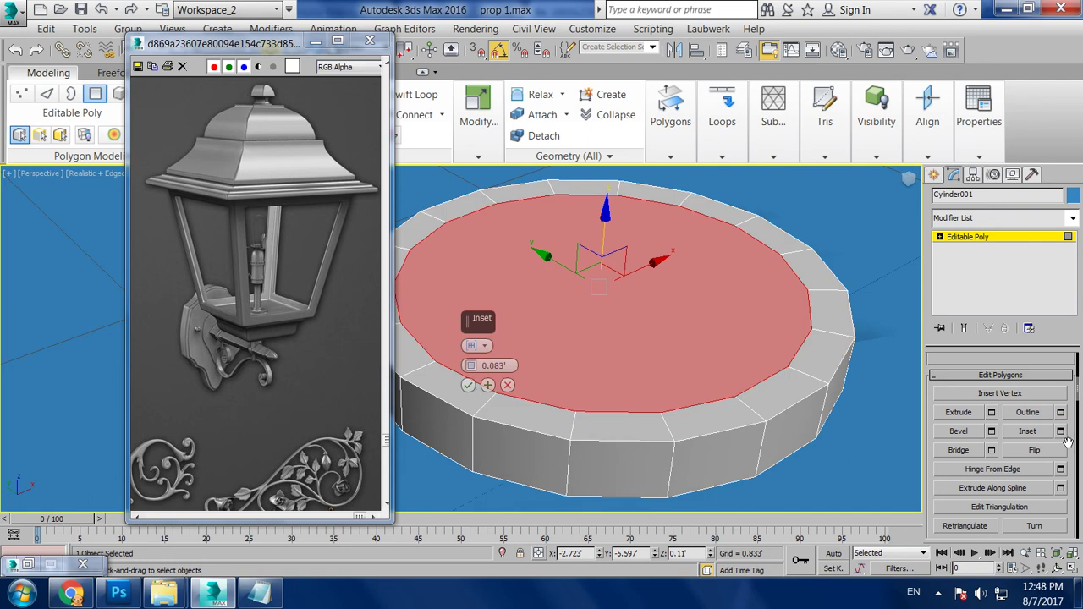
left_click_drag(476, 370, 477, 364)
left_click(468, 385)
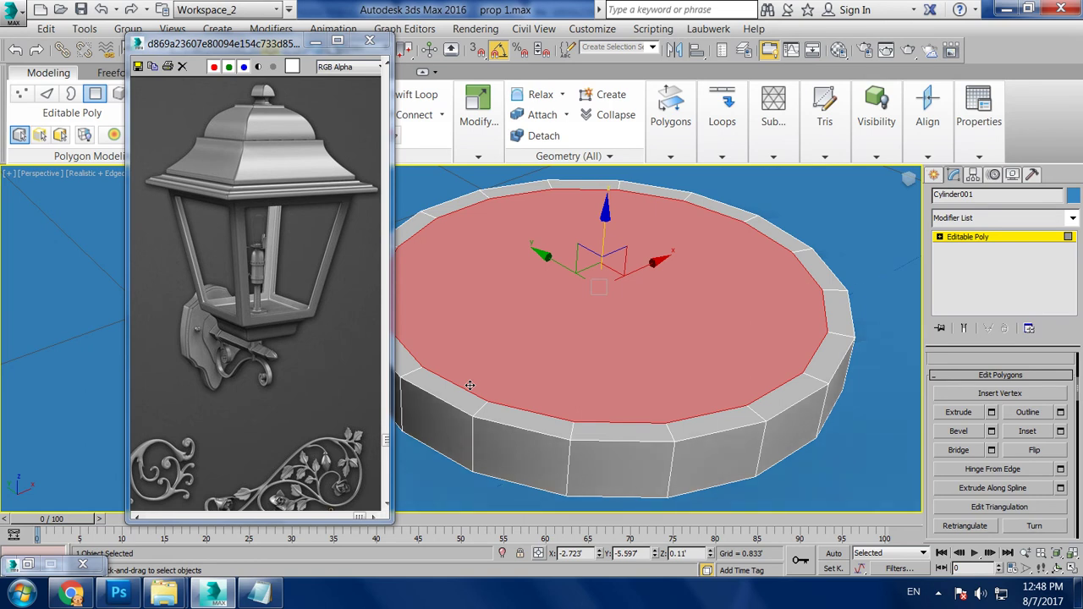
left_click(991, 413)
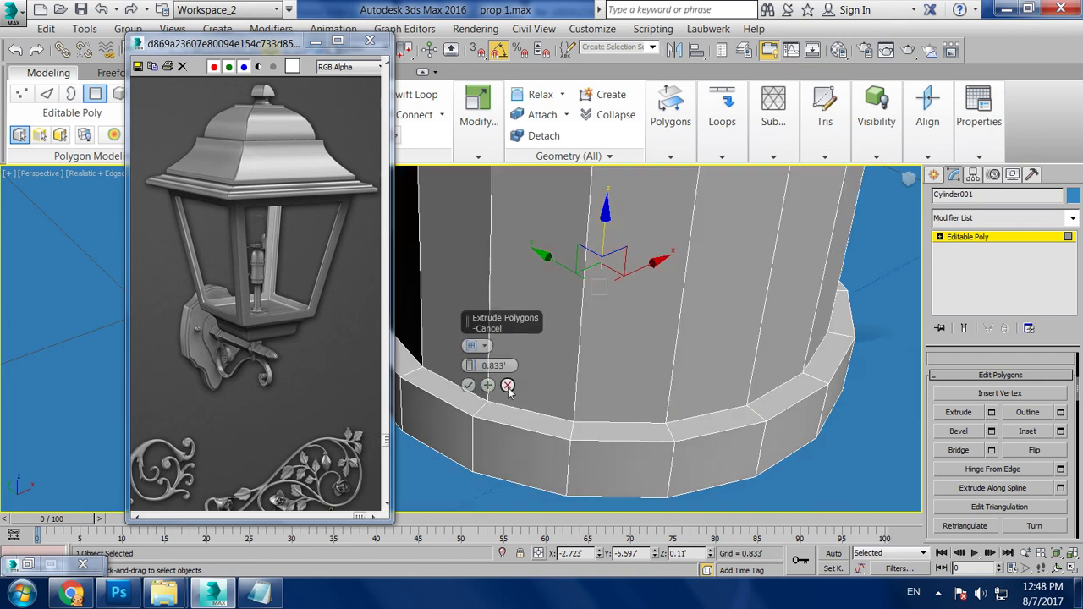
left_click(508, 385)
left_click(992, 431)
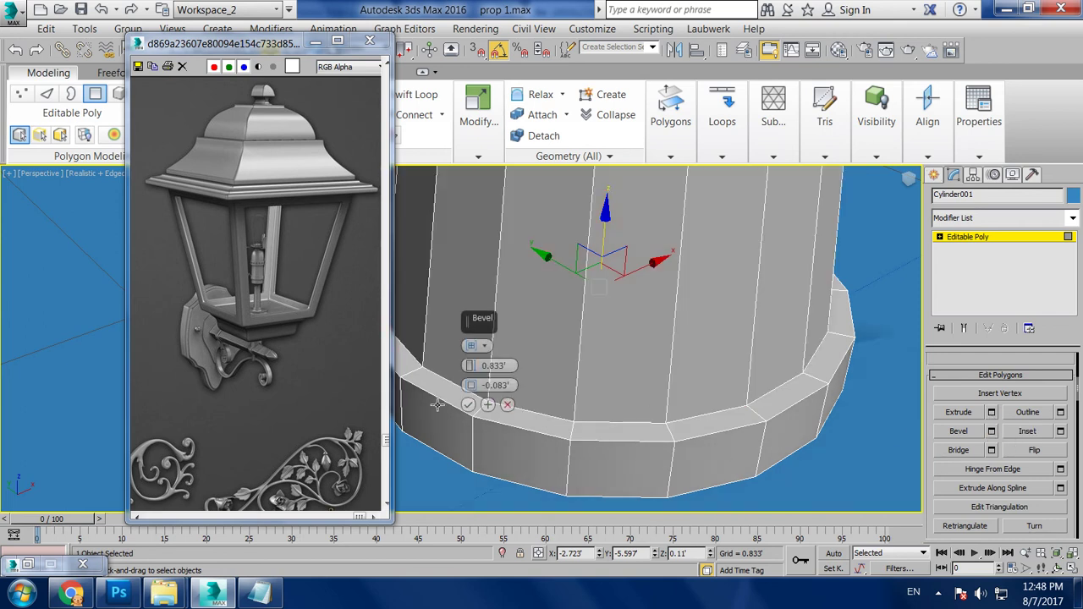
scroll(558, 381, "down", 5)
scroll(559, 381, "up", 5)
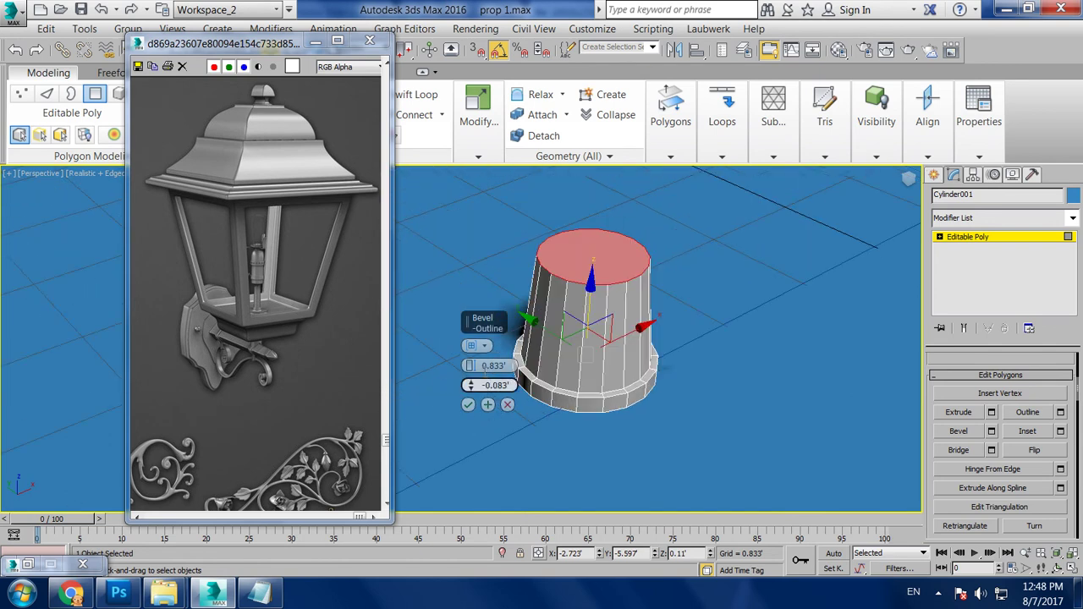
left_click_drag(470, 365, 492, 414)
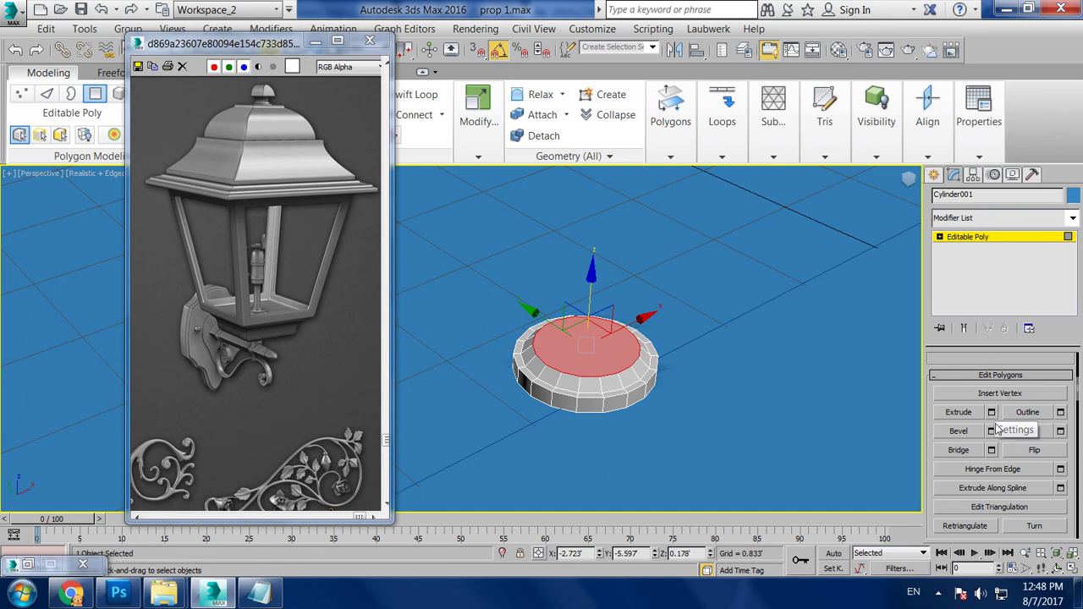
Inset the new bevelled top by 0.134
left_click(1060, 431)
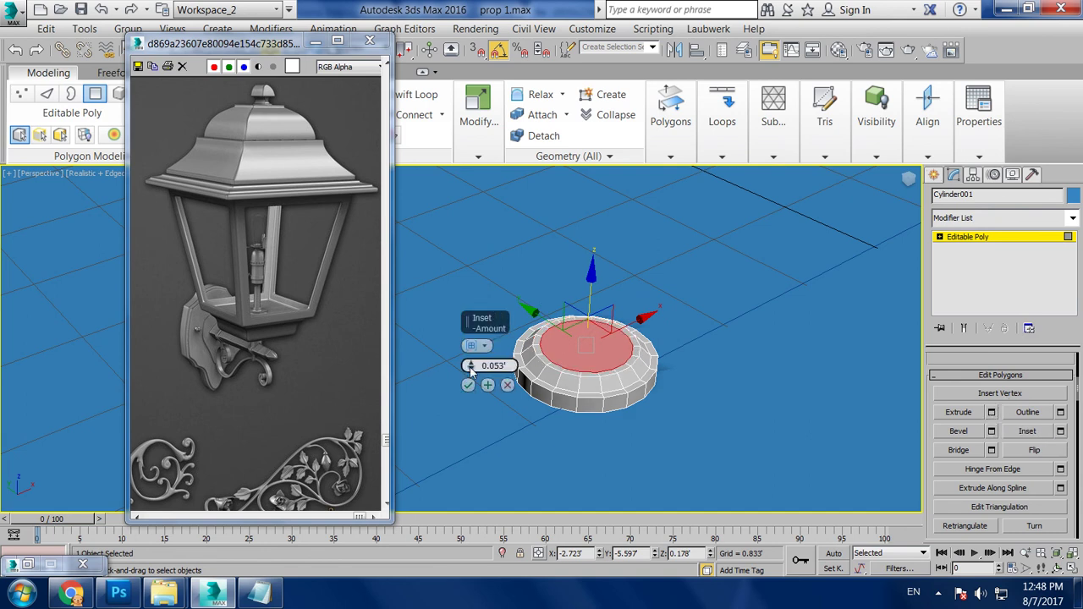
left_click_drag(469, 366, 474, 357)
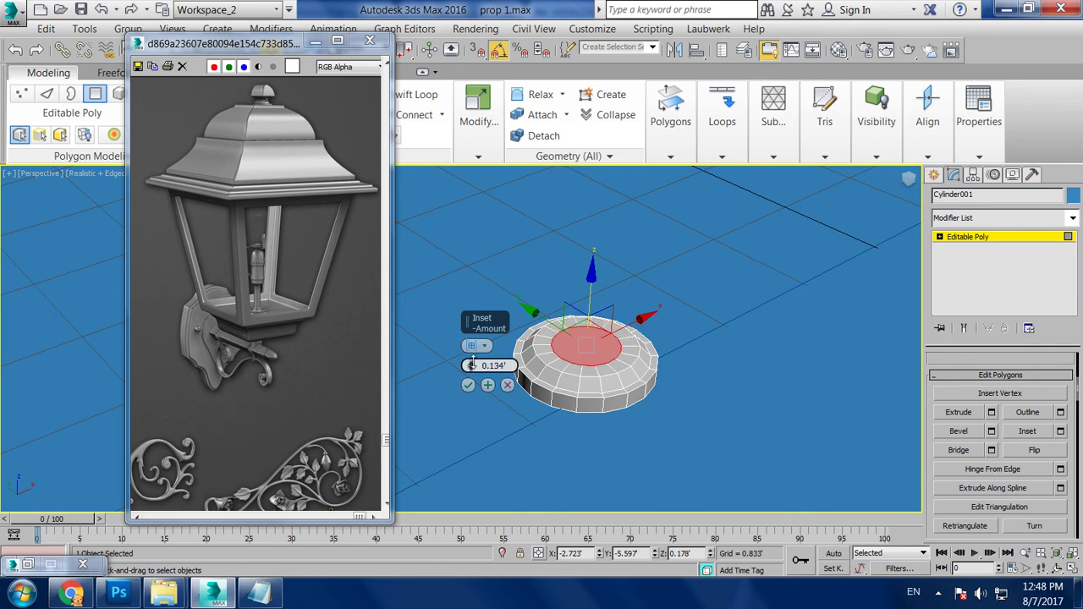
left_click(468, 385)
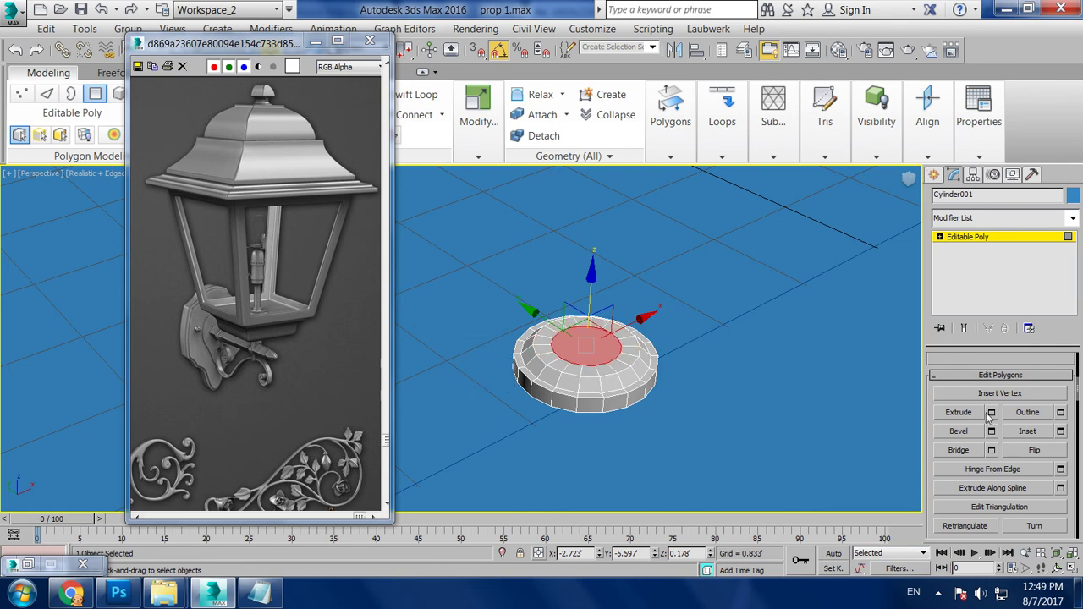
Extrude the inset top polygon upward about 1.5' into a tall column
left_click(992, 412)
left_click_drag(470, 365, 470, 342)
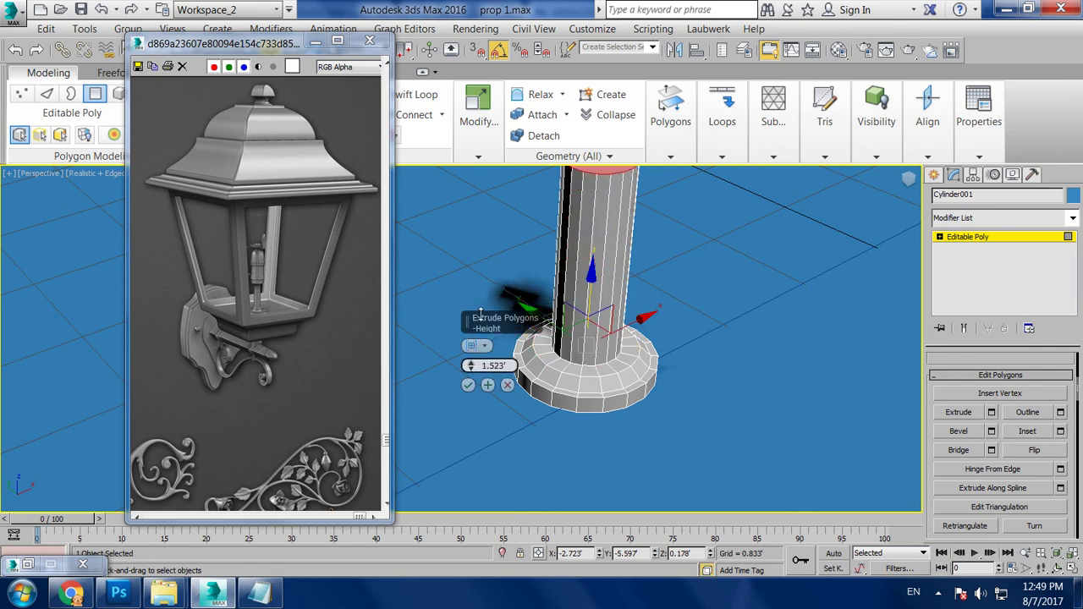
left_click(468, 385)
scroll(544, 328, "down", 2)
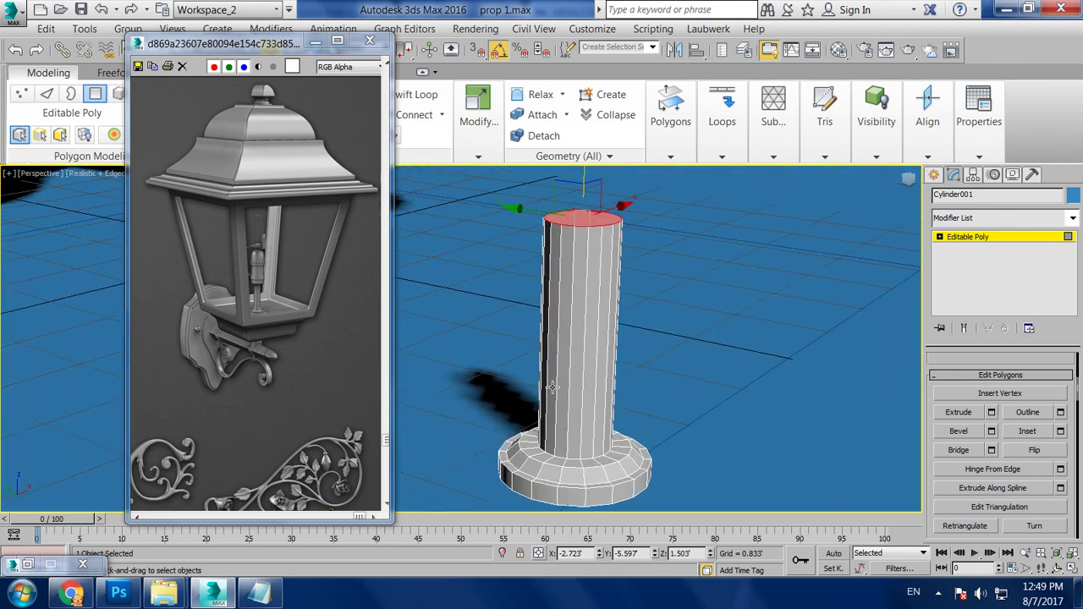
scroll(544, 328, "down", 3)
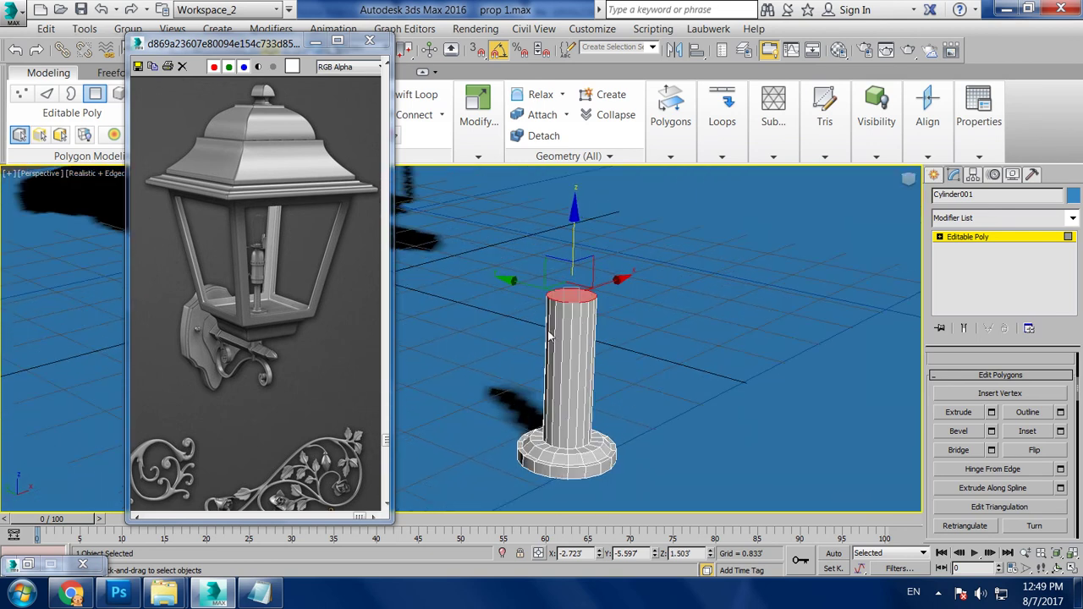
scroll(552, 336, "up", 2)
scroll(623, 367, "up", 2)
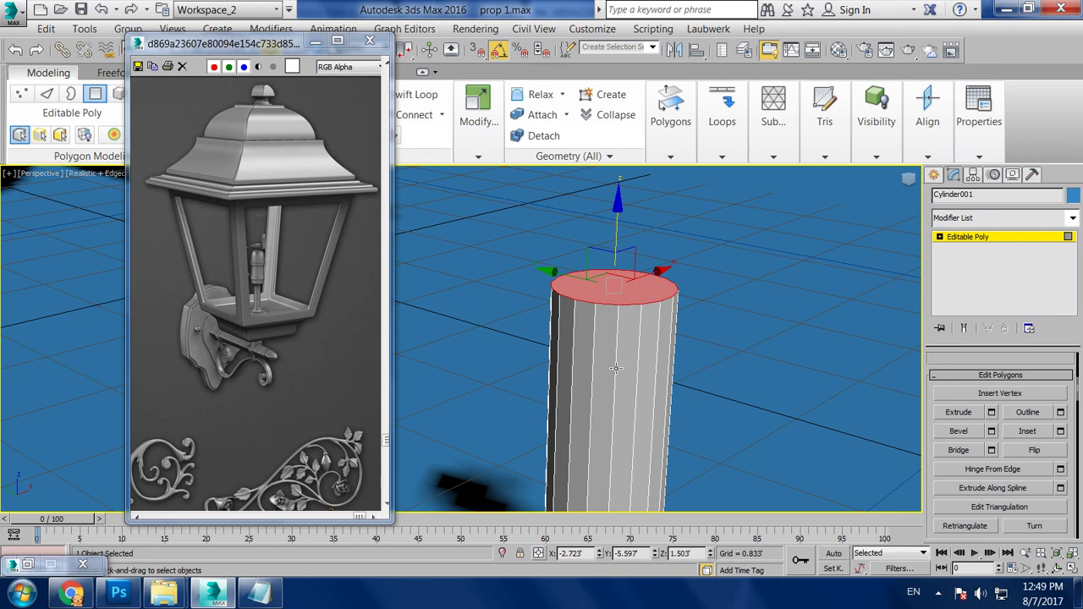
Add a Swift Loop edge loop near the column top and maximize the Front view
left_click(431, 96)
left_click(616, 320)
right_click(724, 249)
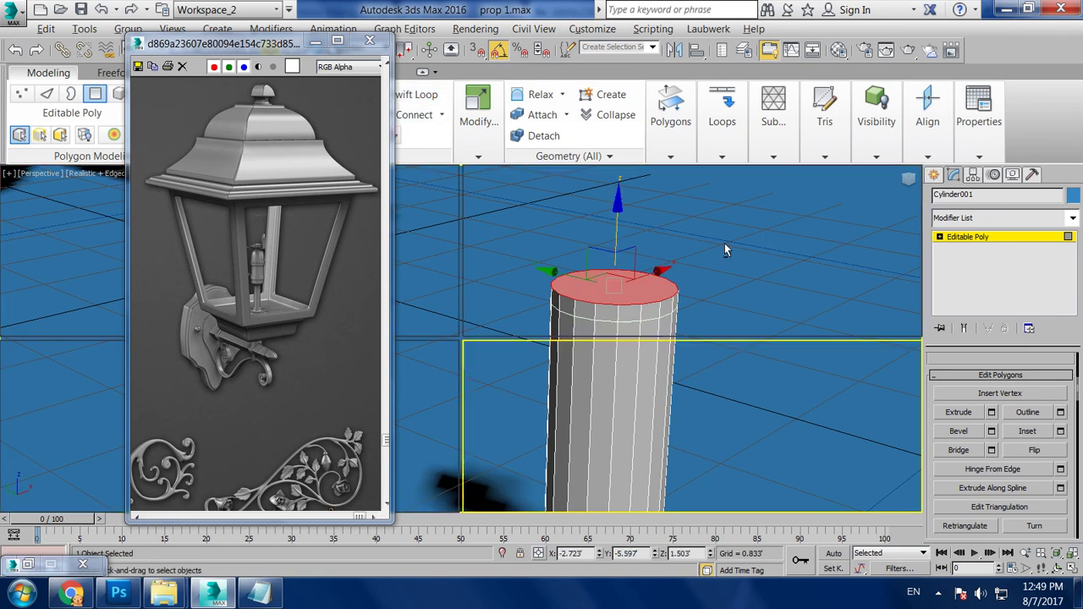
key("alt+w")
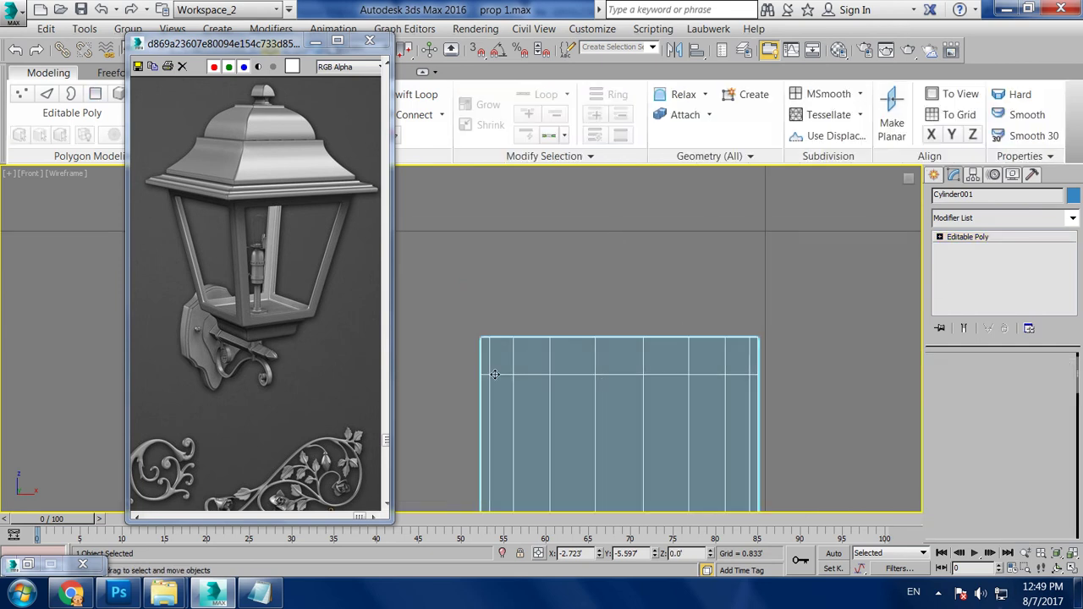
Select the full ring of polygons above the column's top loop
left_click_drag(449, 352, 505, 330)
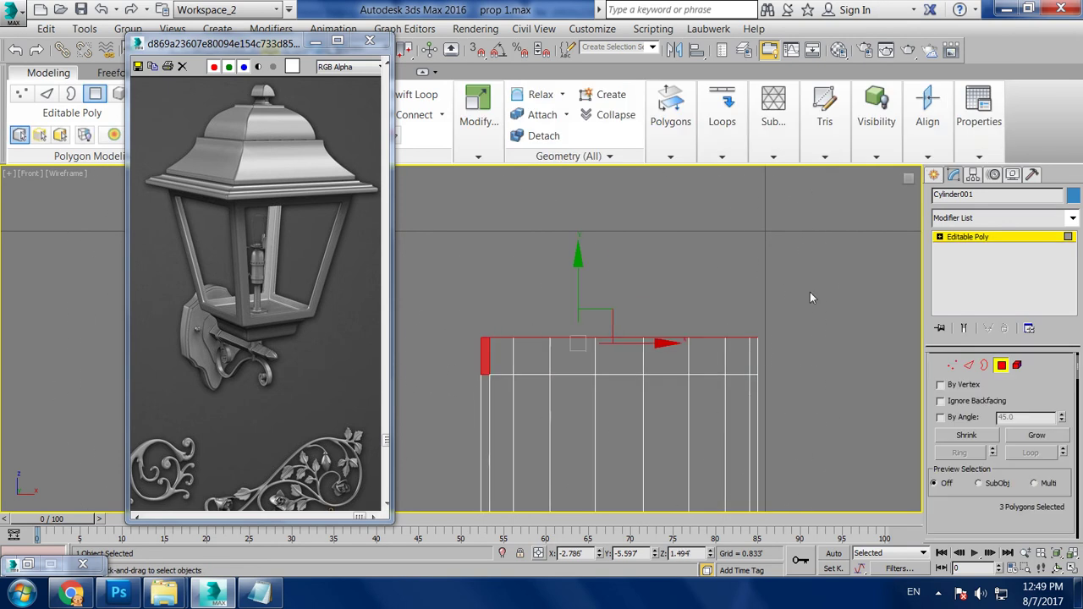
left_click_drag(256, 48, 213, 103)
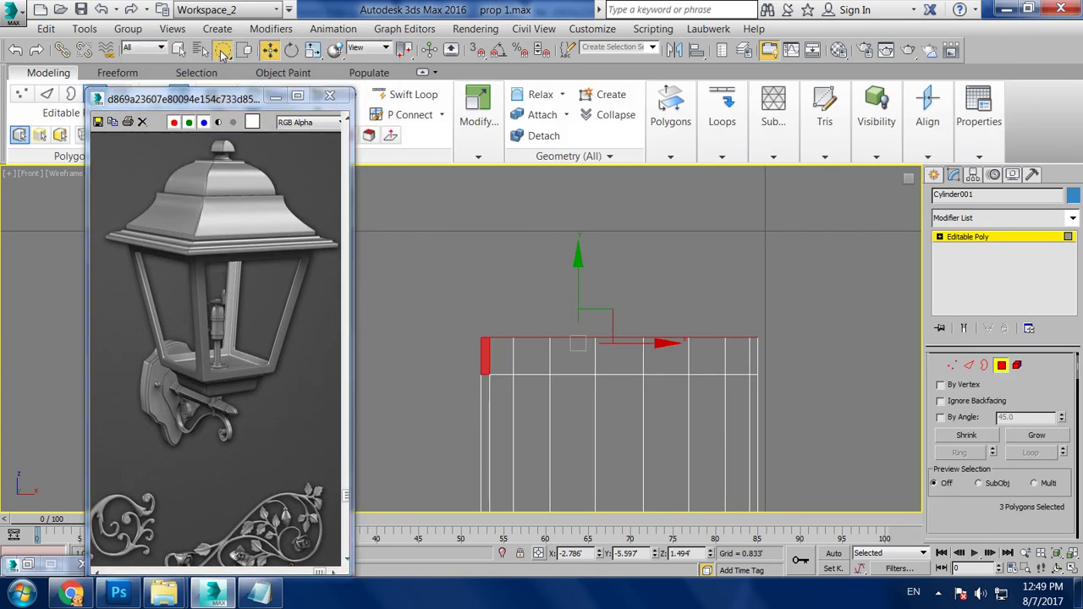
key("alt+l")
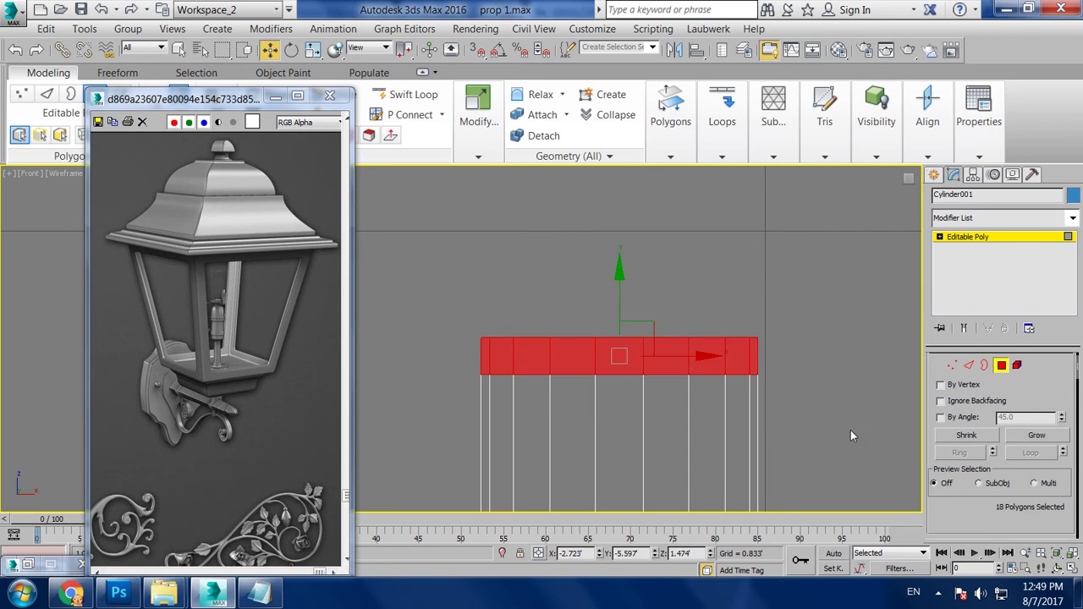
key("alt+w")
key("alt+w")
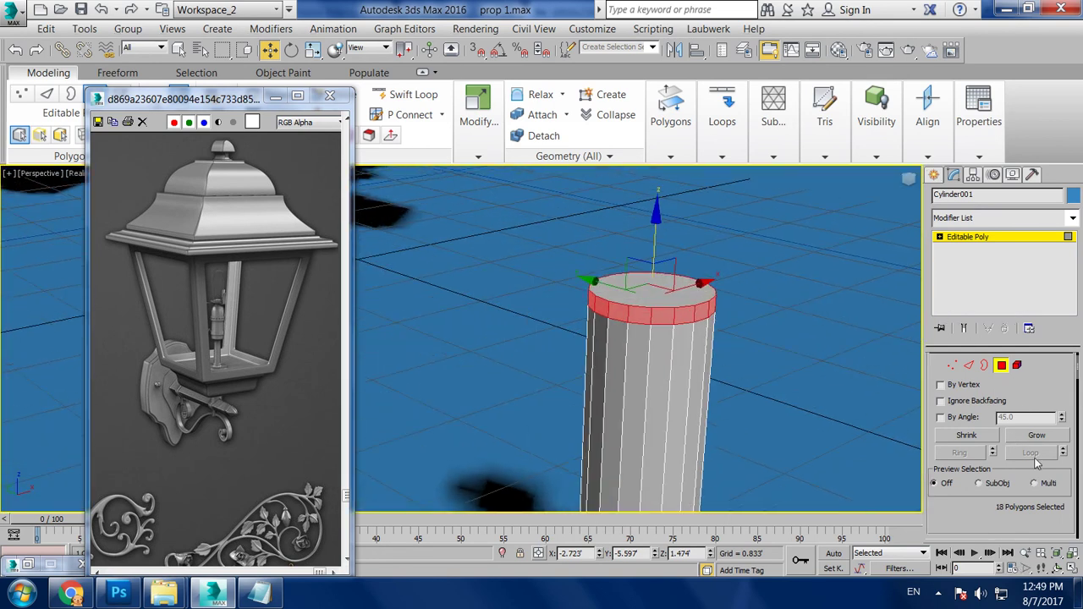
Extrude the top band by Local Normal with height 0.152' to form the cap
scroll(1036, 409, "down", 3)
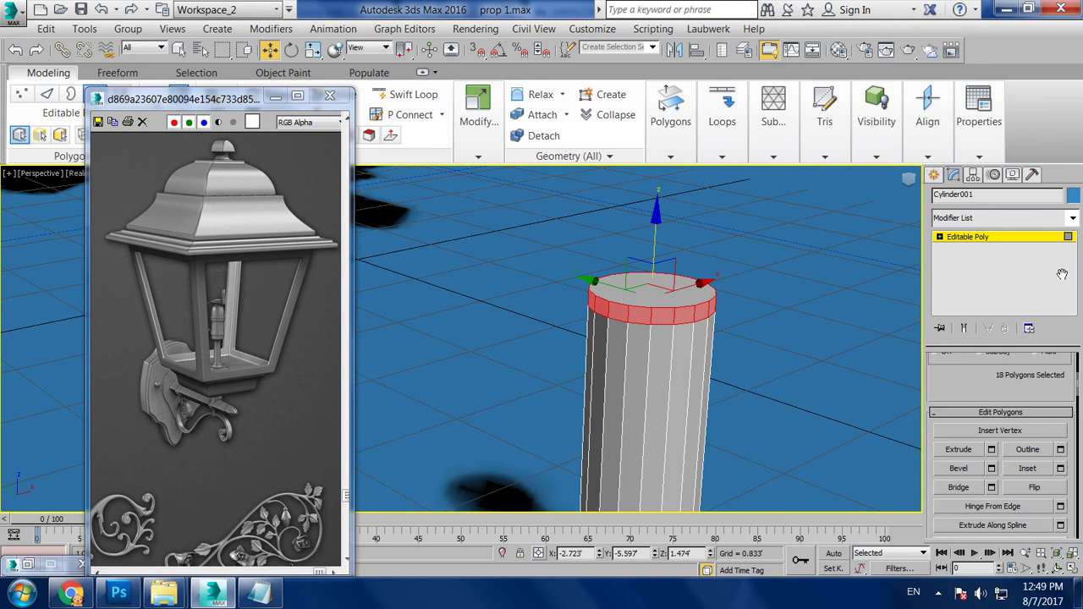
left_click(990, 451)
left_click(476, 346)
left_click(489, 372)
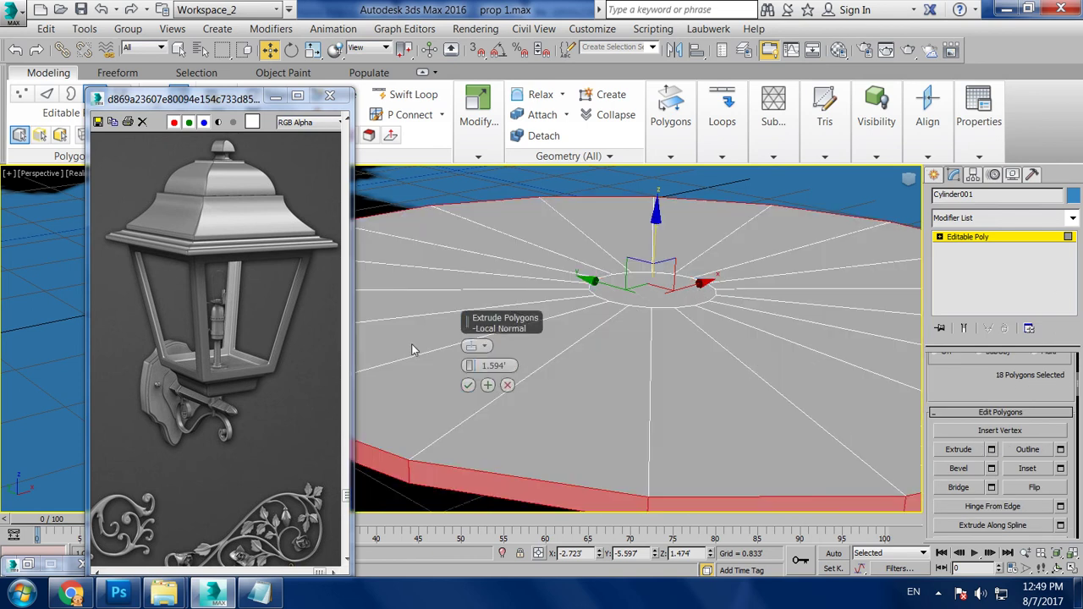
left_click_drag(471, 365, 511, 463)
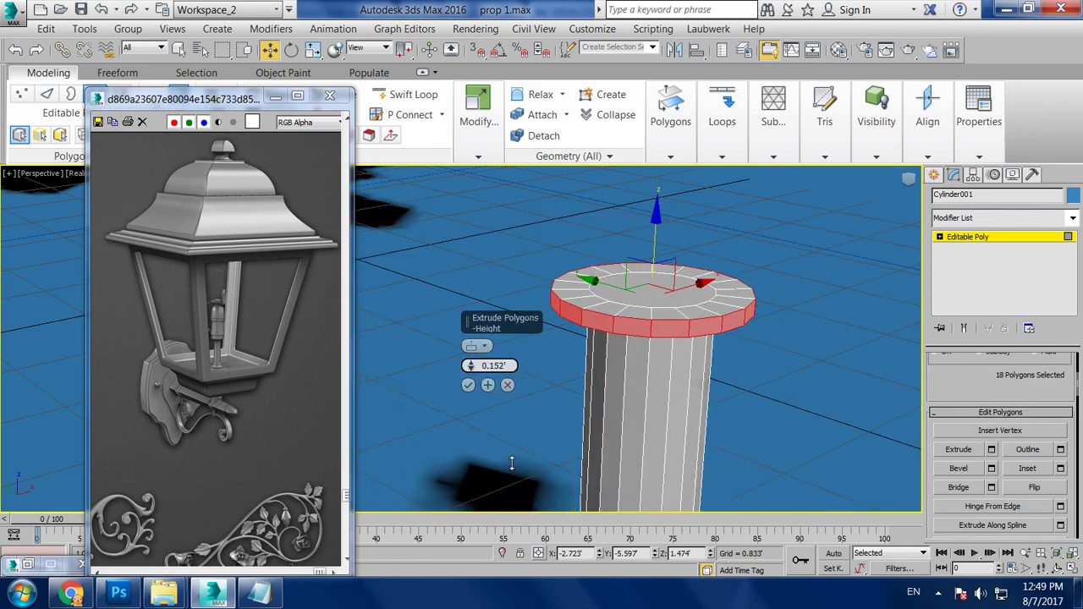
left_click(468, 385)
Select the 19 cap polygons in the Front view, then maximize the Perspective view
key("alt+w")
key("alt+w")
middle_click_drag(320, 303, 398, 306)
mouse_move(398, 305)
left_mouse_down()
mouse_move(893, 350)
mouse_move(749, 366)
left_mouse_up()
left_click_drag(381, 368, 866, 473, "alt")
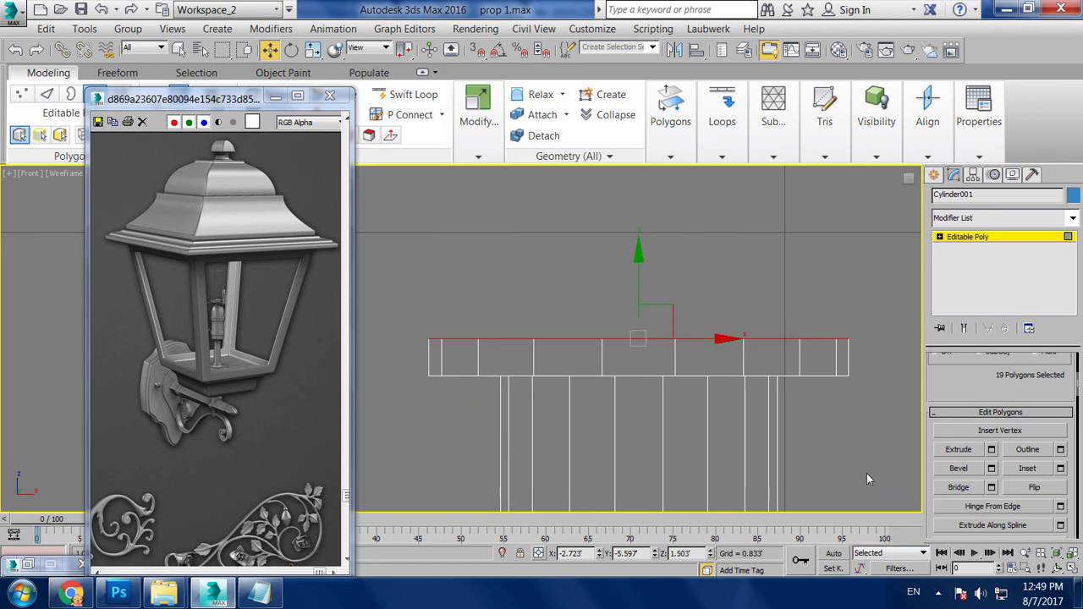
key("alt+w")
right_click(735, 381)
key("alt+w")
scroll(734, 381, "up", 2)
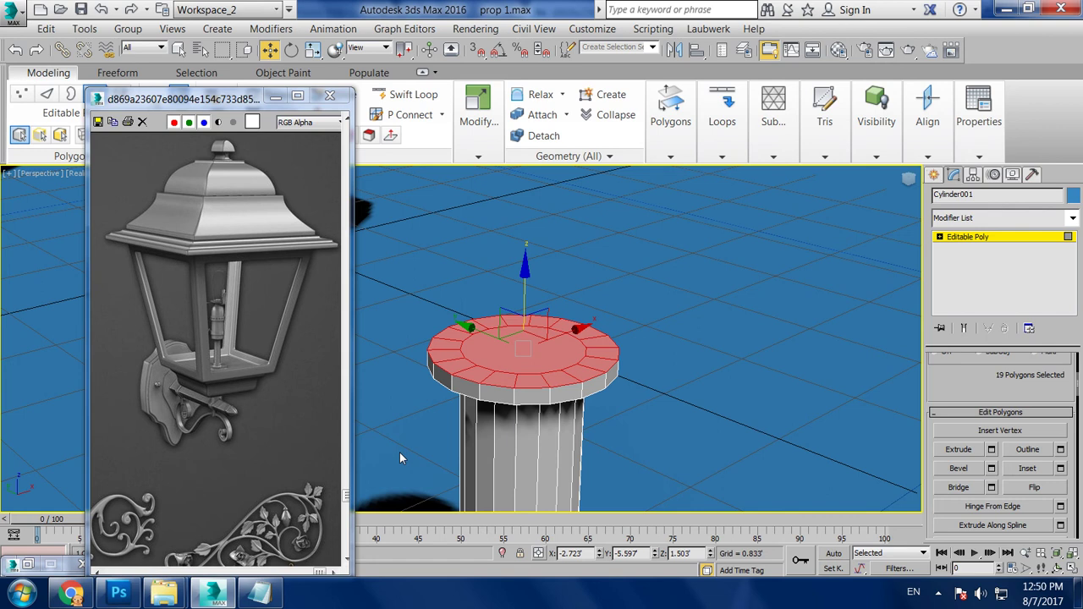
Extrude the selected top polygons upward by 1.35
left_click(990, 449)
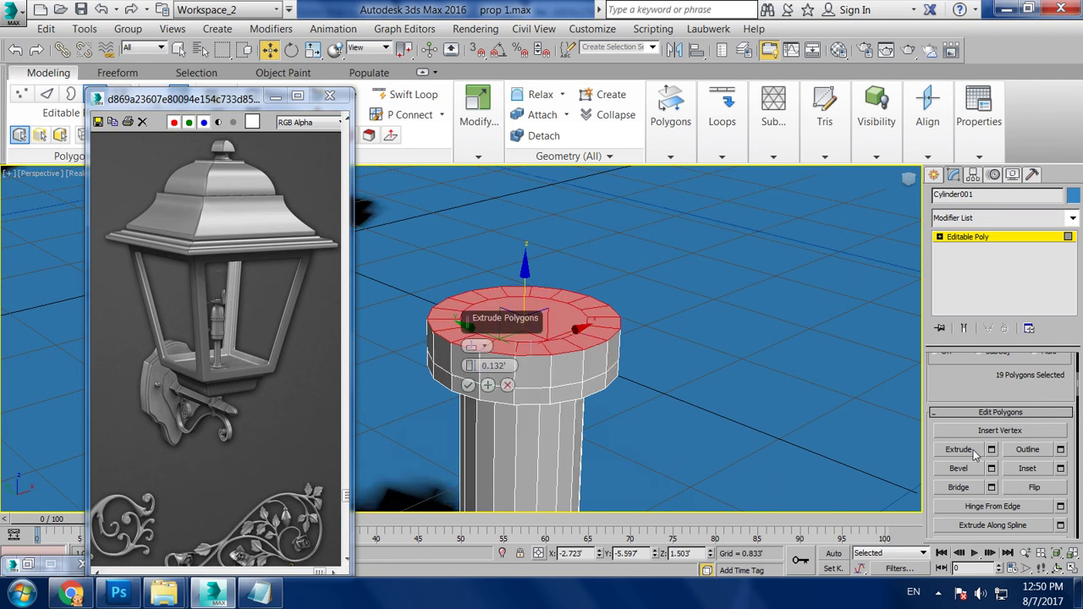
left_click_drag(484, 365, 484, 338)
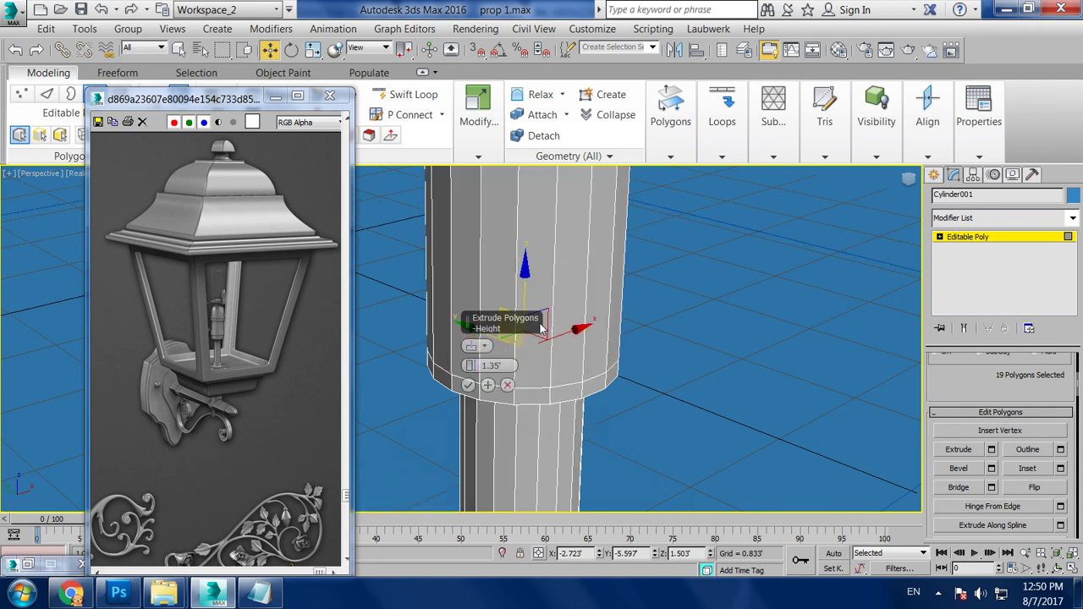
scroll(588, 339, "down", 5)
left_click(467, 385)
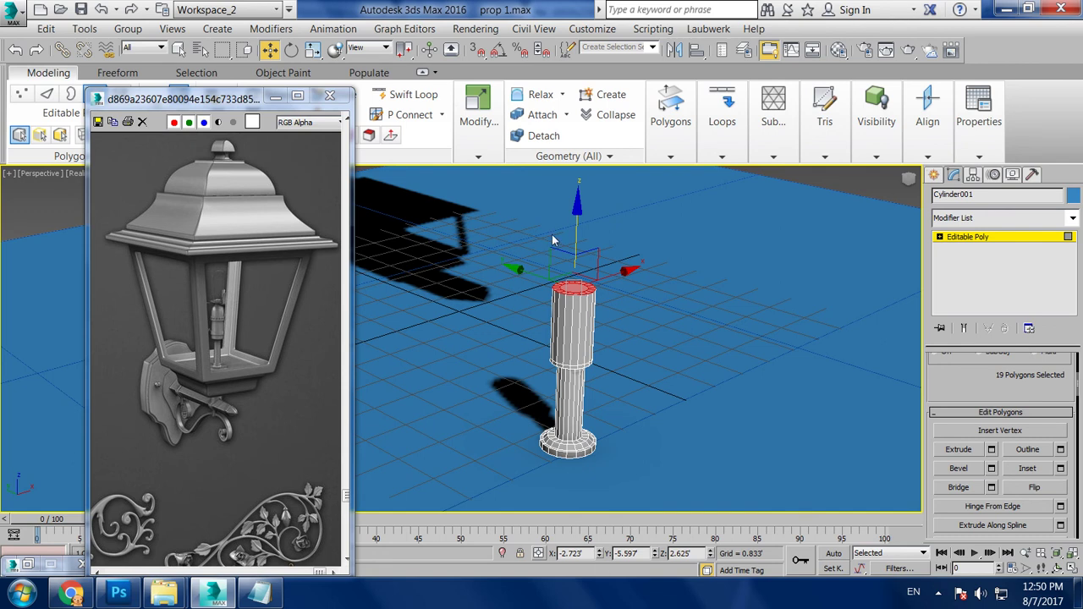
Move the top polygons up and extrude them a further 0.487
left_click_drag(577, 221, 586, 210)
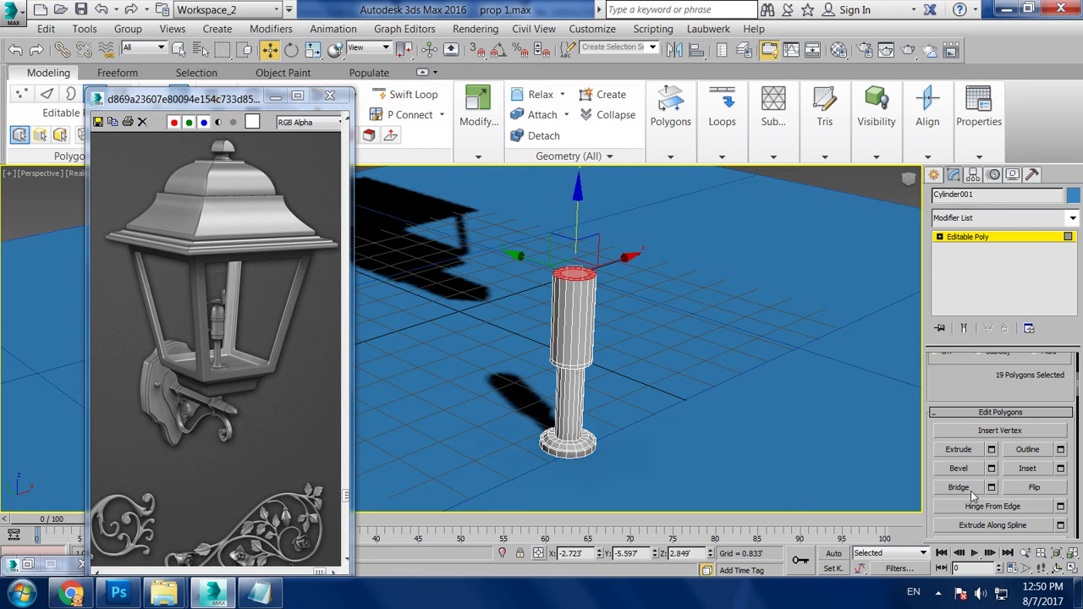
left_click(991, 451)
left_click_drag(472, 366, 505, 421)
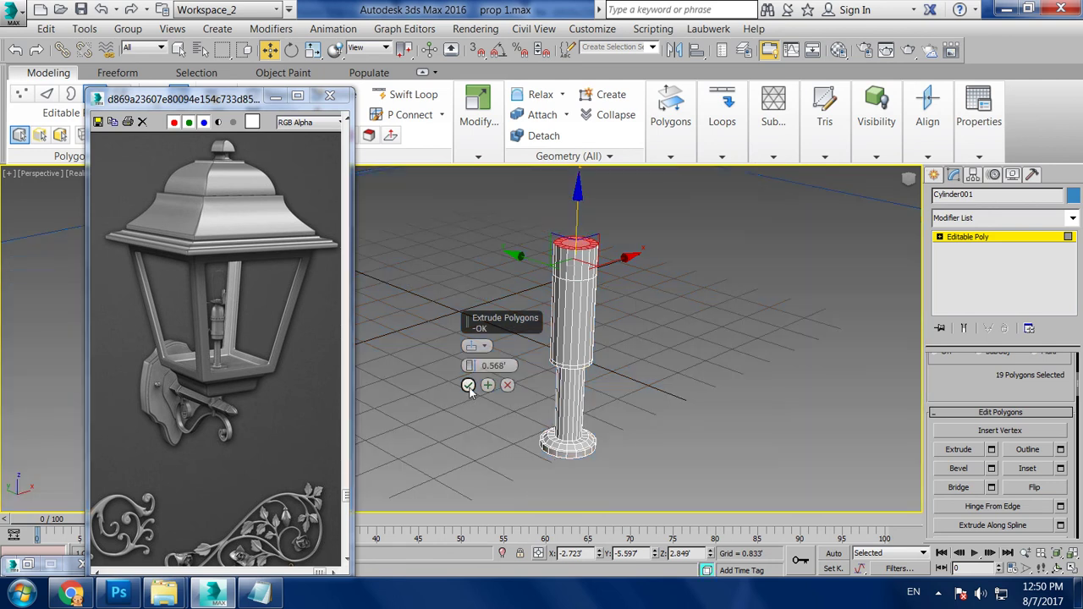
left_click_drag(468, 367, 471, 381)
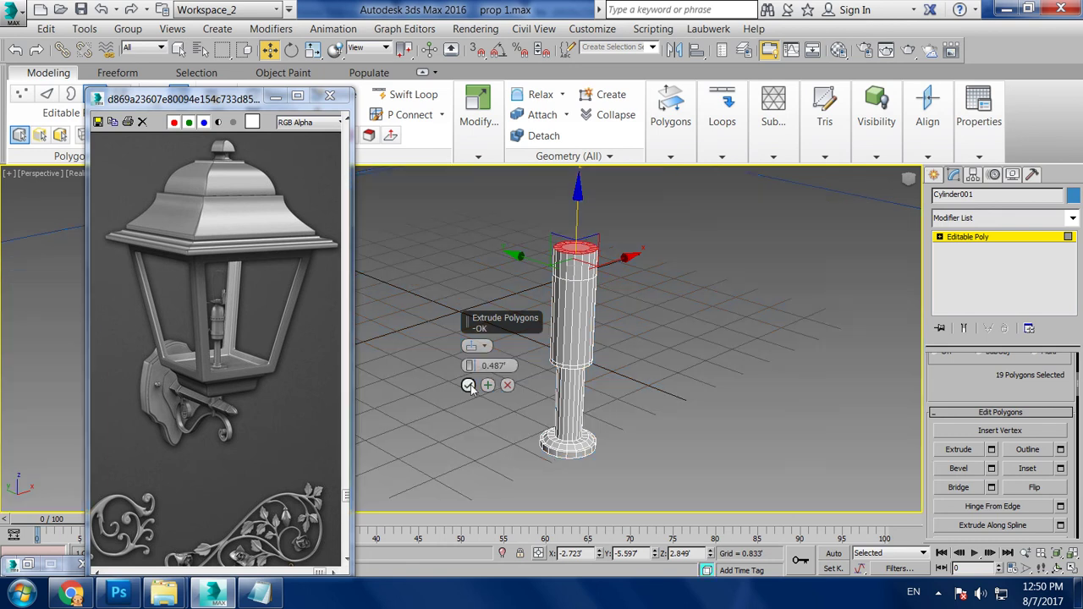
left_click(470, 385)
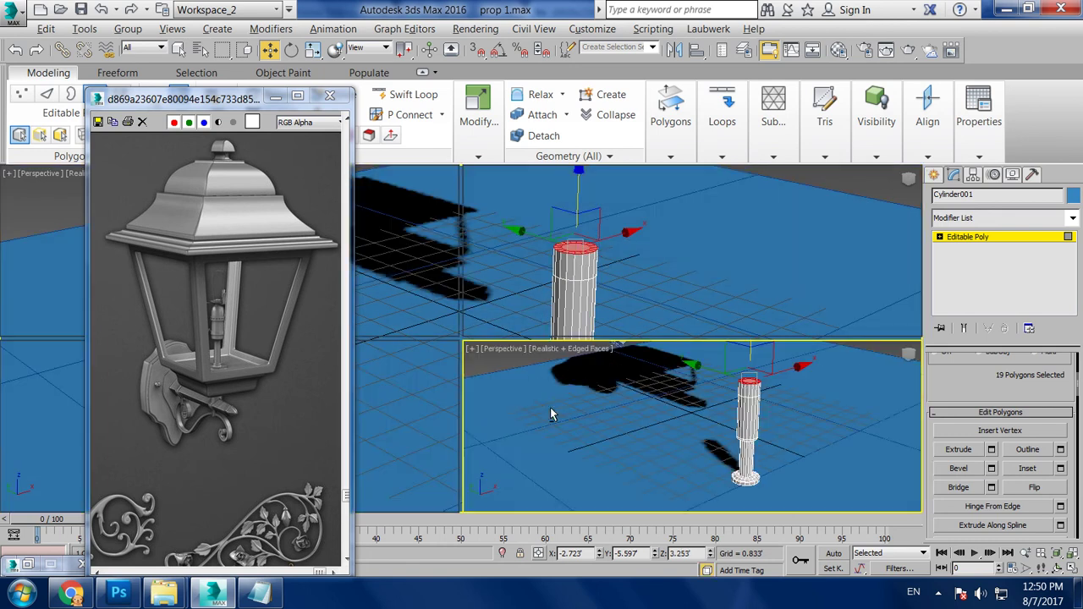
key("t")
middle_click_drag(427, 259, 687, 261)
scroll(644, 301, "up", 3)
scroll(644, 302, "down", 1)
scroll(644, 258, "up", 1)
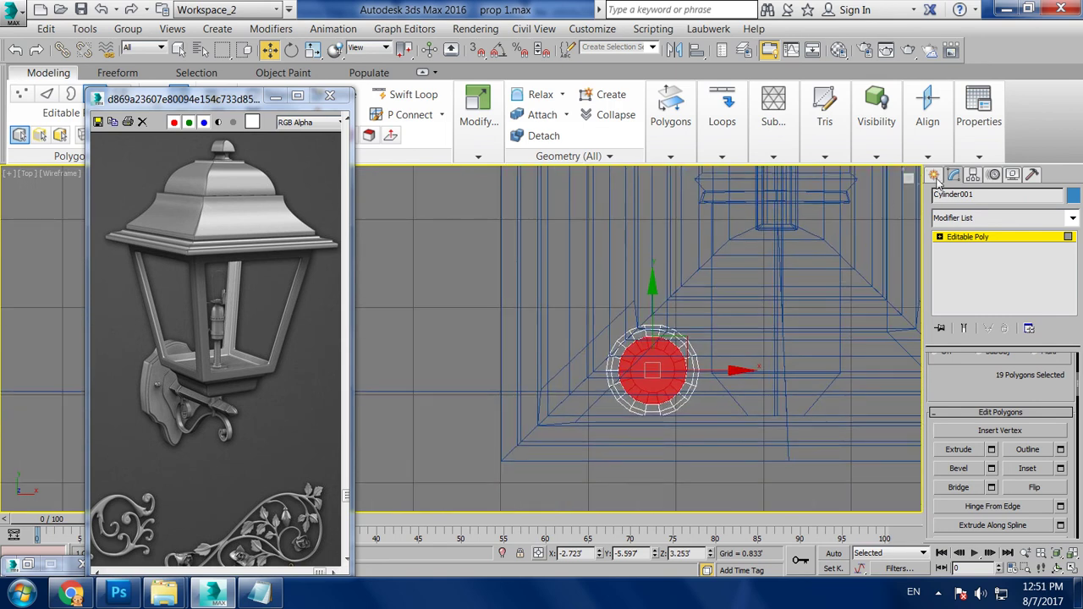
Draw a Standard Primitives sphere centred on the top of the column
left_click(934, 175)
left_click(965, 292)
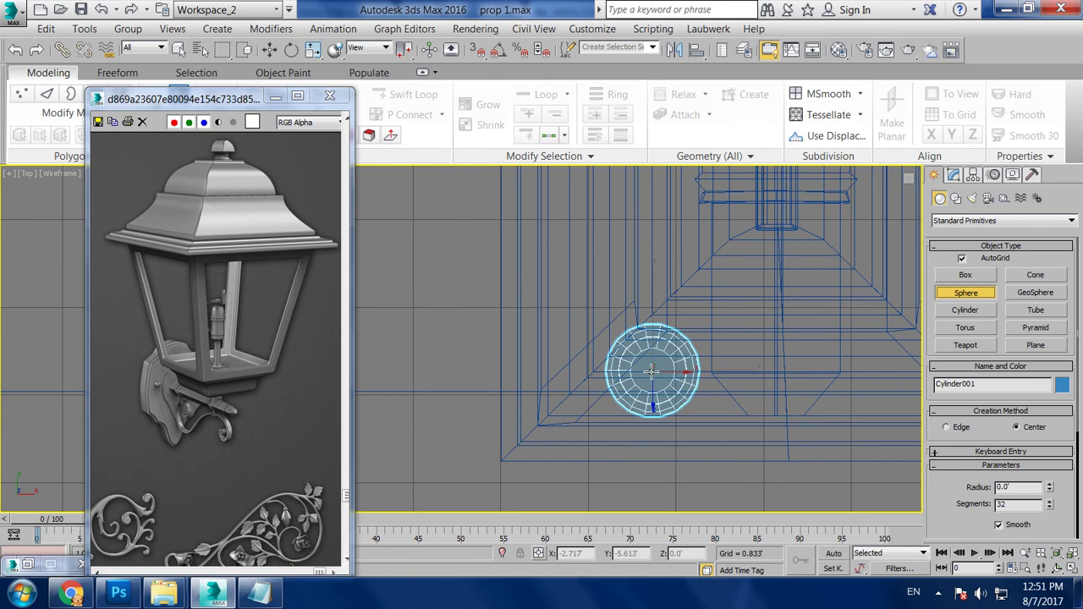
left_click_drag(651, 371, 686, 405)
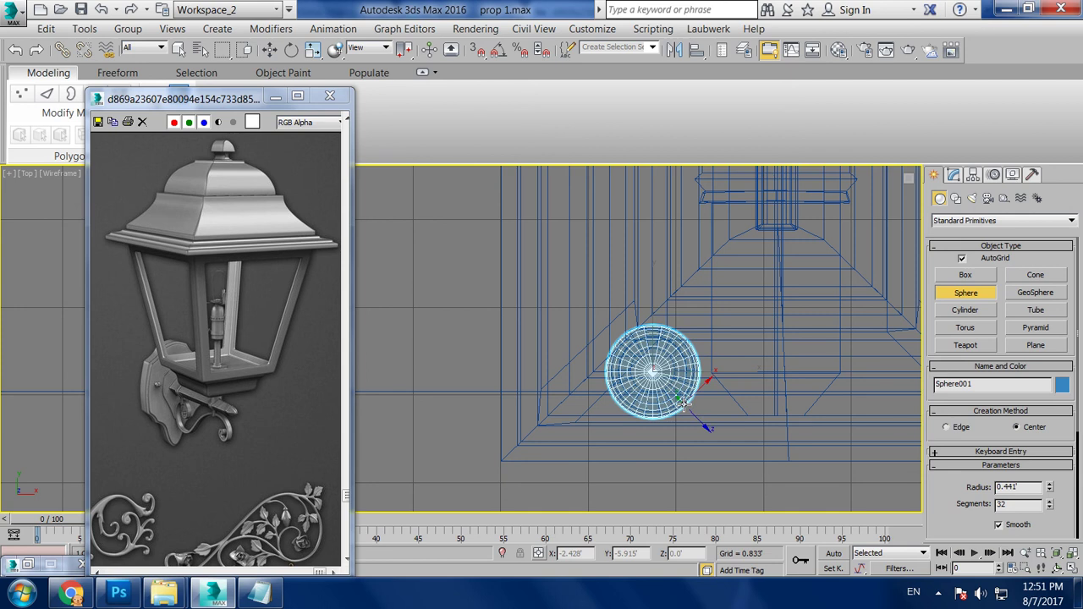
right_click(684, 404)
key("p")
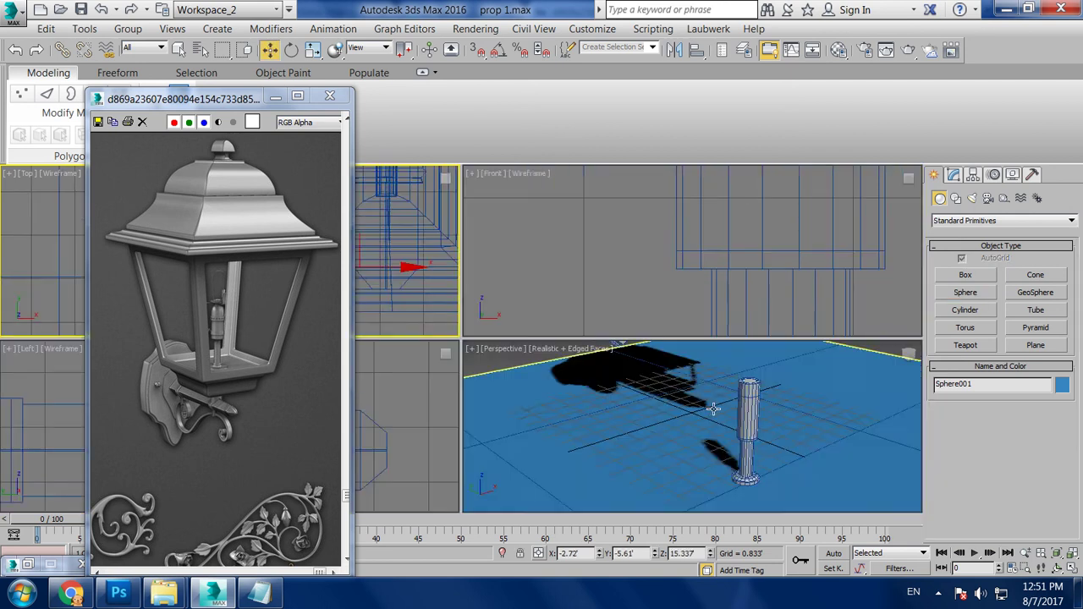
key("z")
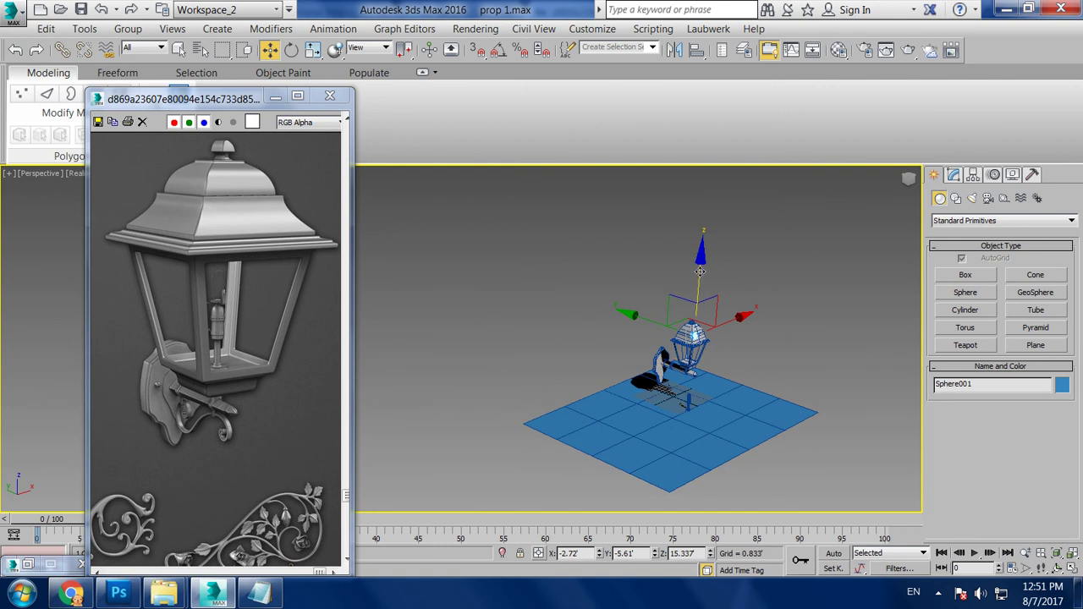
scroll(728, 339, "up", 3)
mouse_move(726, 356)
middle_mouse_down("alt")
mouse_move(721, 372)
mouse_move(681, 397)
middle_mouse_up("alt")
scroll(719, 370, "up", 5)
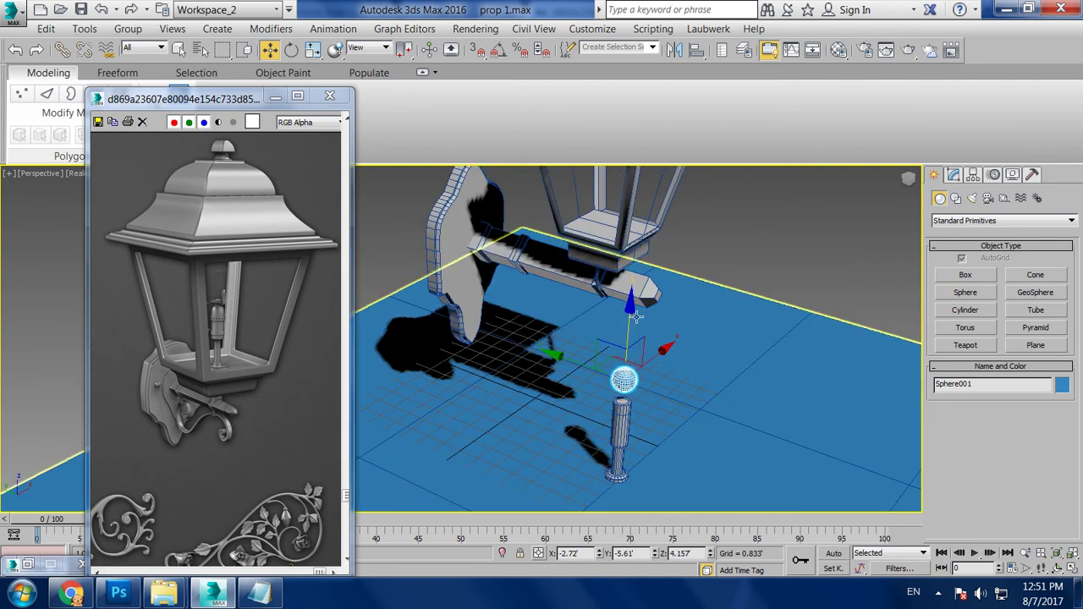
Set Sphere001's radius to 0.328' and move it down onto the column top
key("z")
scroll(660, 374, "down", 5)
key("alt+w")
key("z")
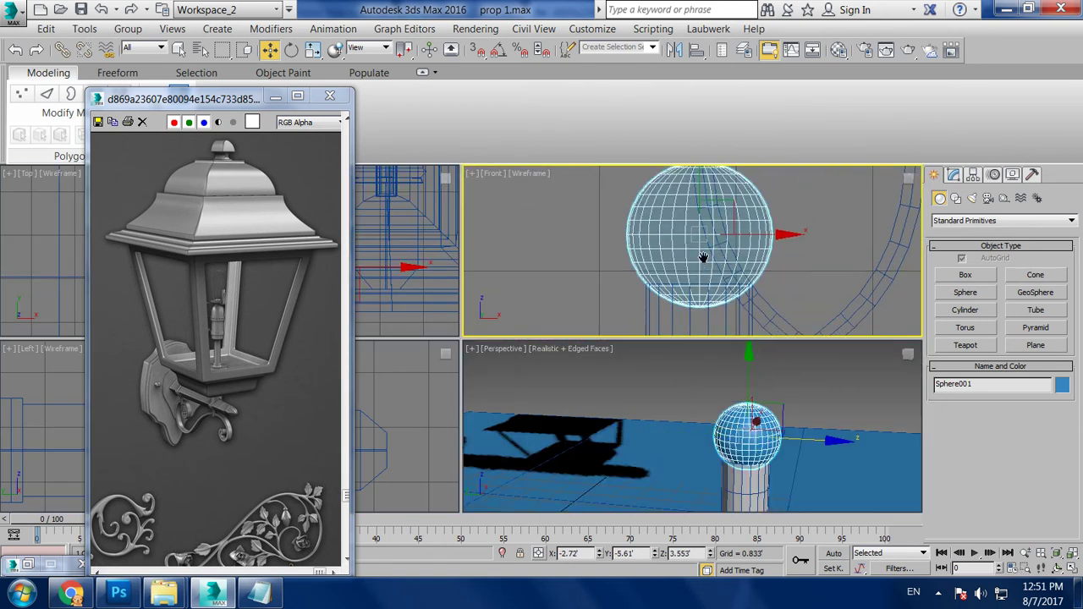
key("alt+w")
mouse_move(725, 234)
middle_mouse_down()
mouse_move(690, 294)
mouse_move(719, 326)
middle_mouse_up()
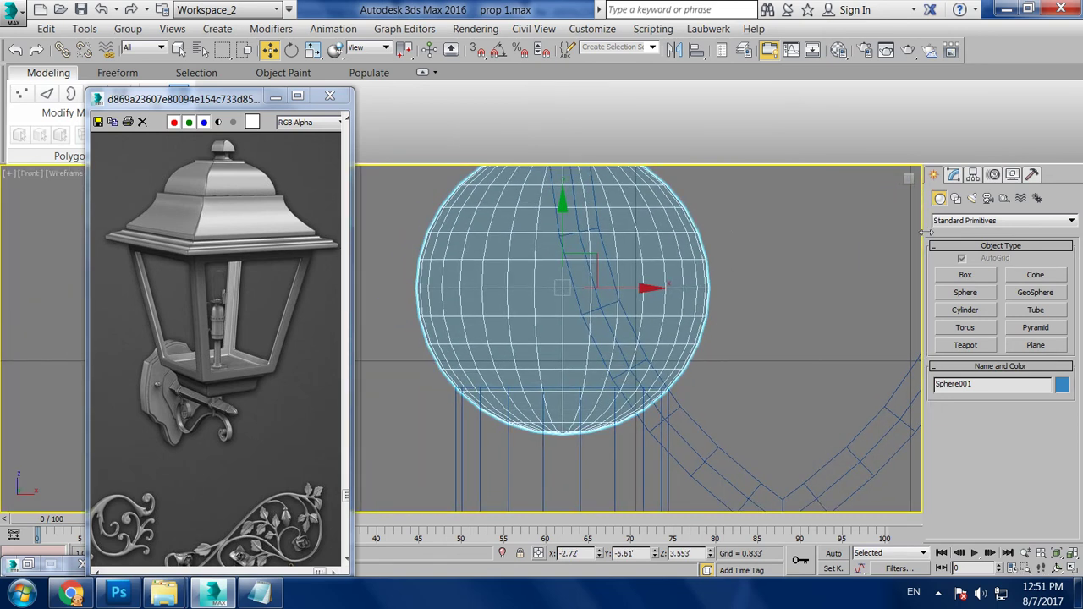
left_click(953, 174)
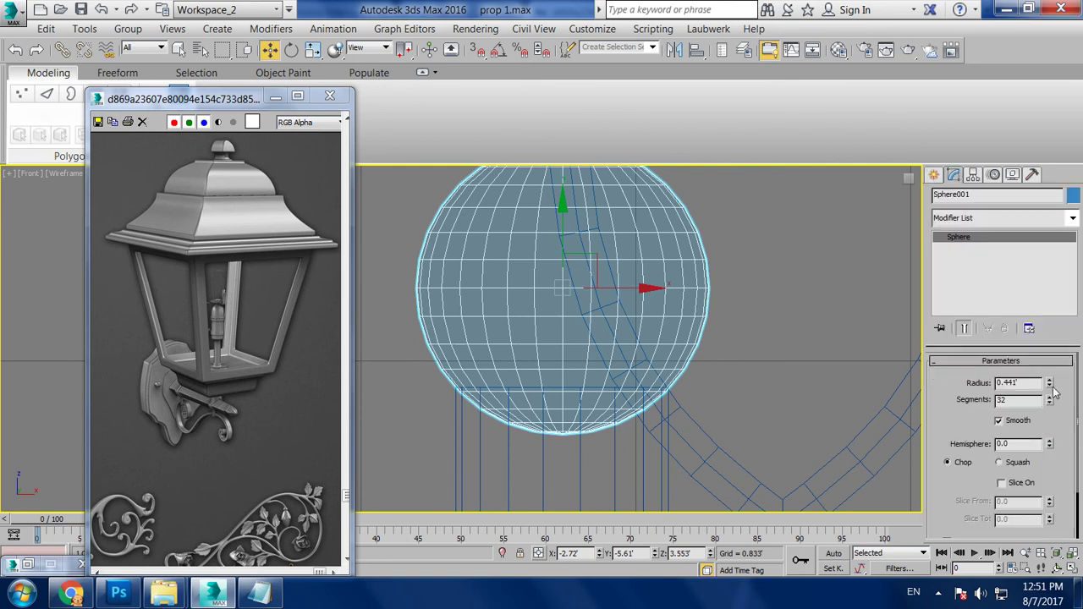
left_click_drag(1054, 386, 1061, 397)
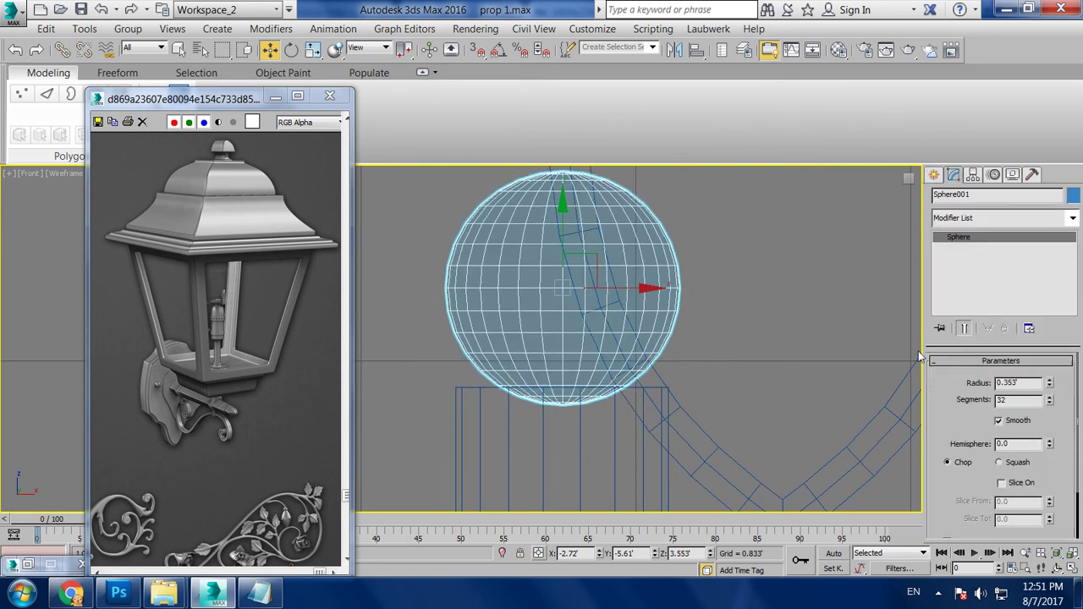
left_click_drag(566, 221, 587, 320)
left_click_drag(1052, 387, 1060, 388)
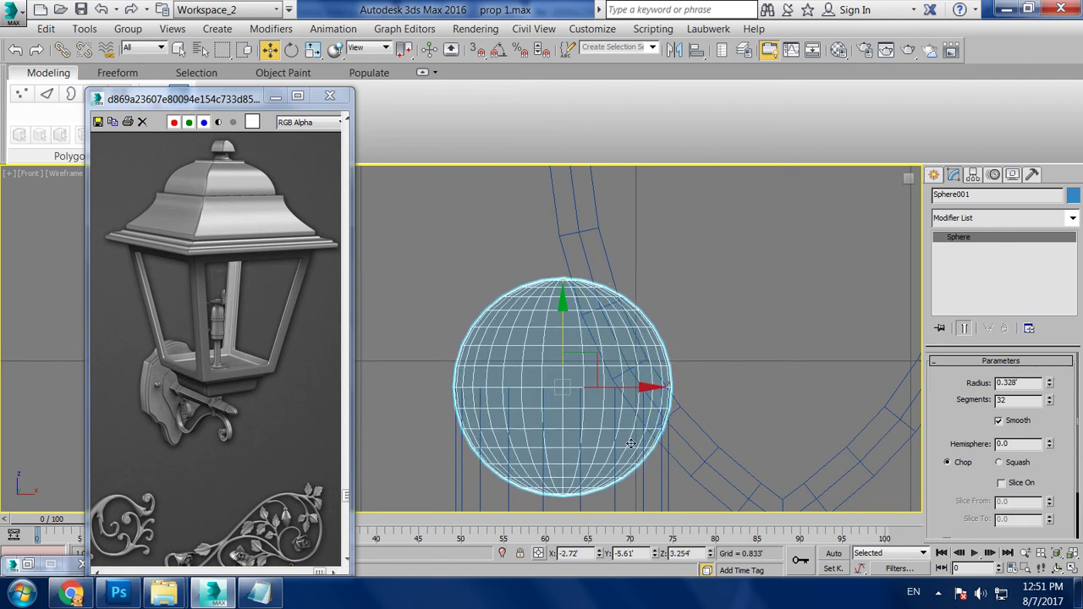
middle_click_drag(633, 383, 644, 359)
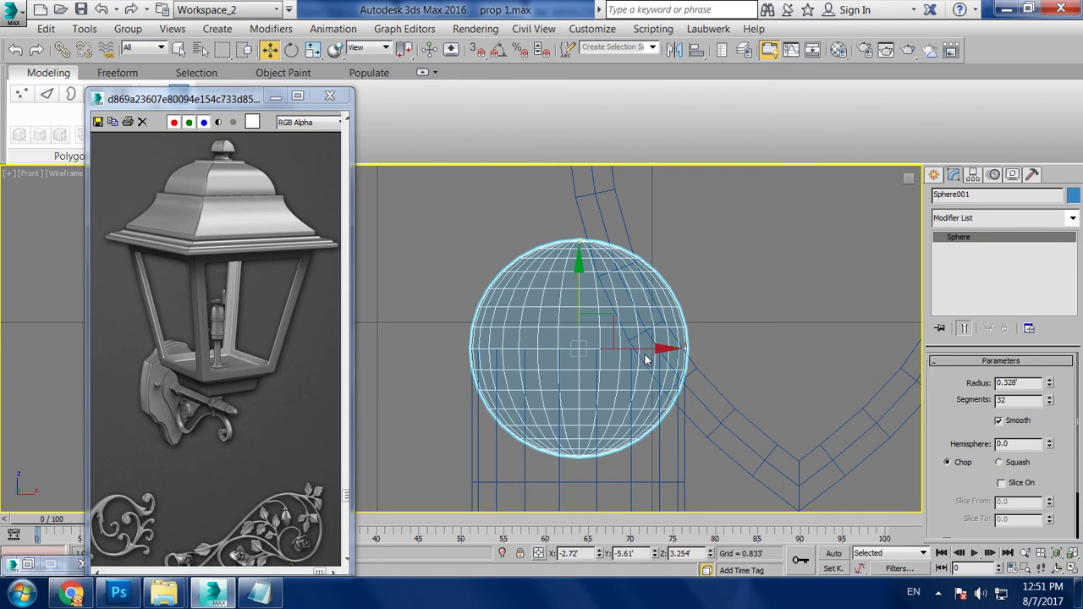
Convert Sphere001 to editable poly and delete its lower half, leaving a dome
right_click(976, 244)
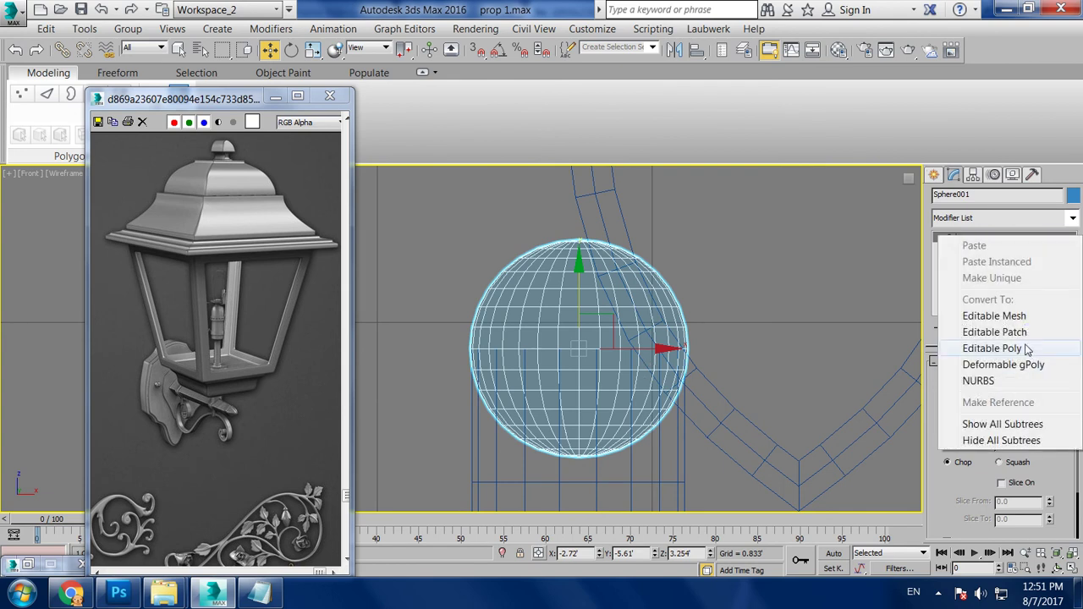
left_click(1026, 347)
left_click(1001, 364)
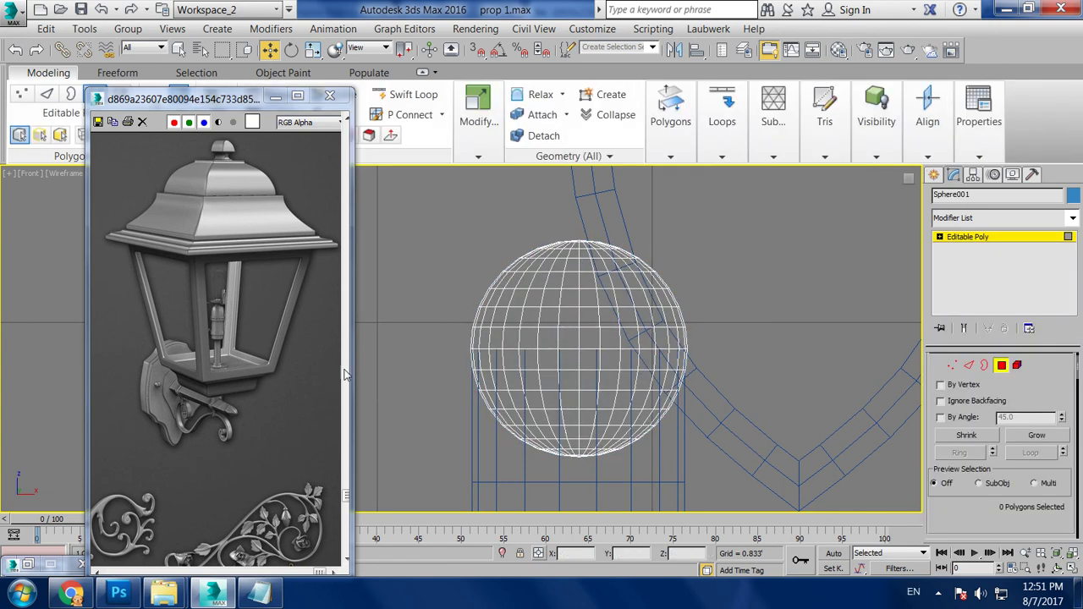
left_click_drag(423, 367, 862, 520)
key("Delete")
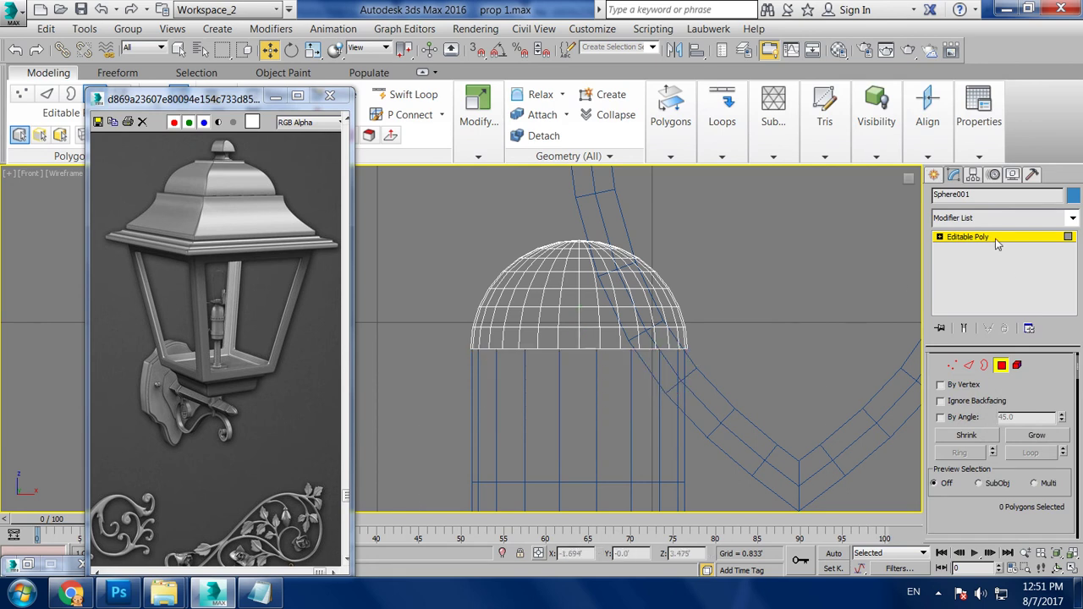
left_click(995, 239)
Try scaling the dome down to about 96%, then undo the change
key("alt+w")
key("alt+w")
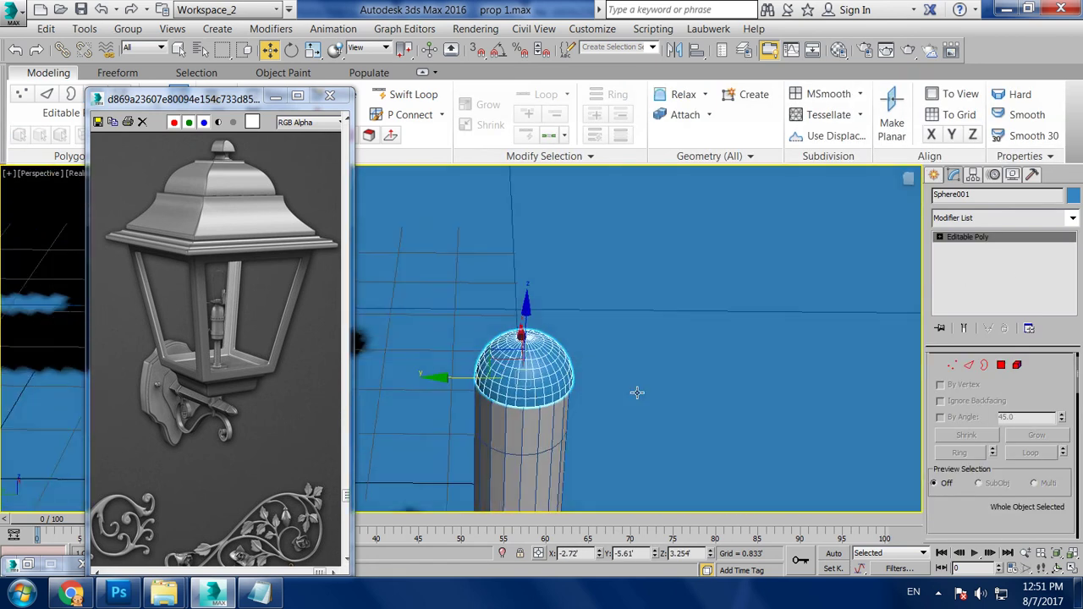
key("alt+w")
middle_click(655, 279)
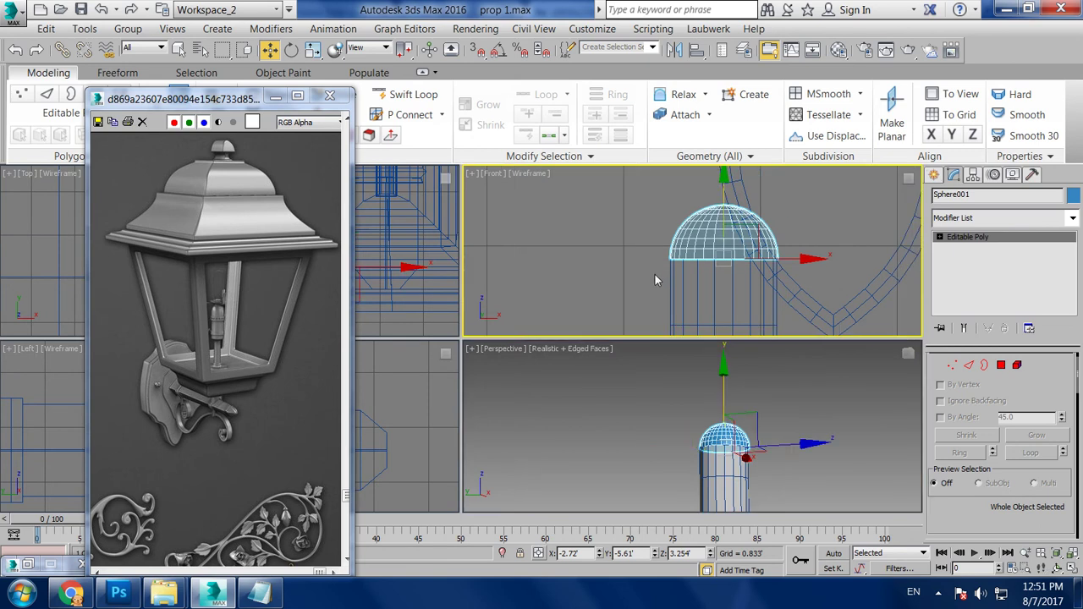
key("alt+w")
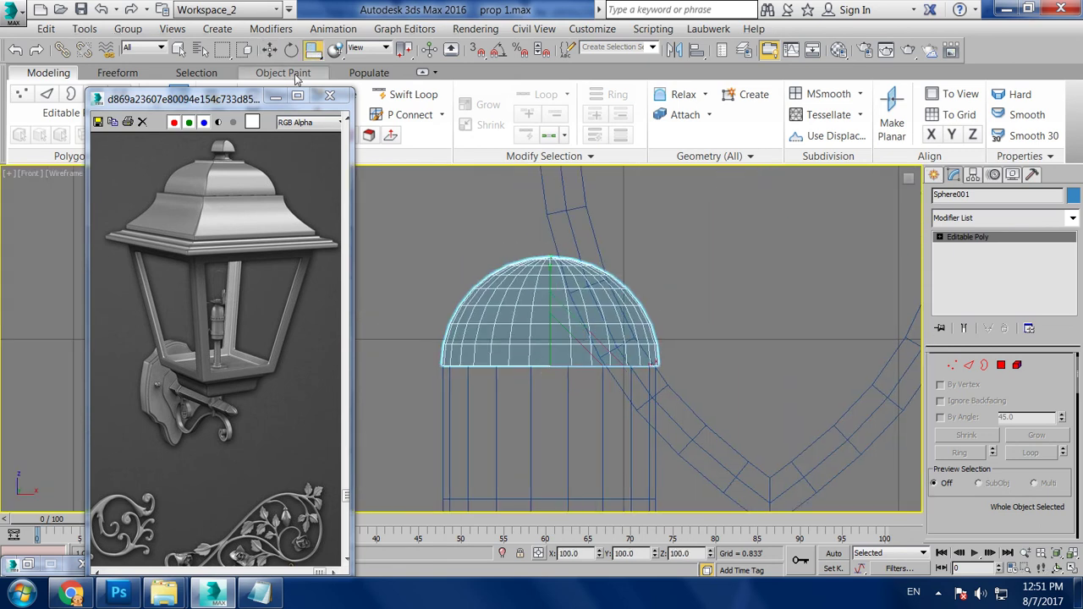
left_click(314, 49)
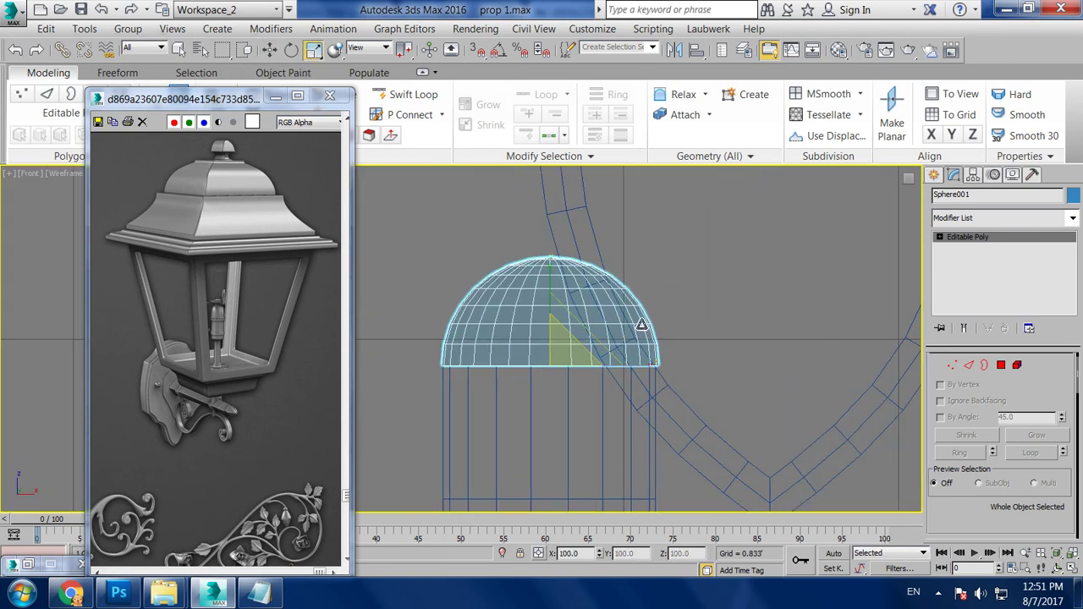
left_click_drag(553, 346, 555, 358)
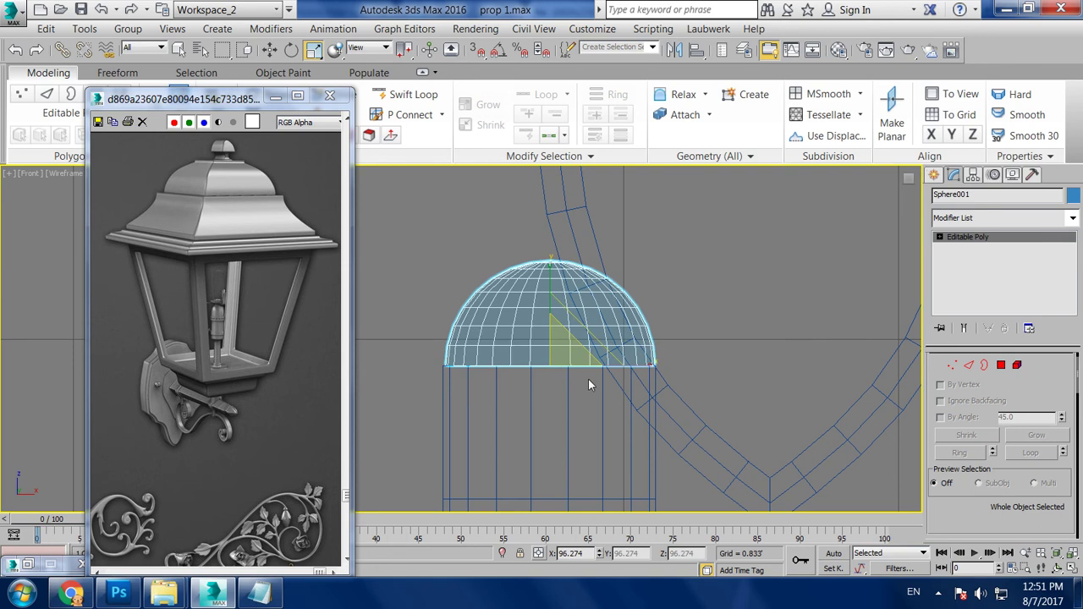
key("w")
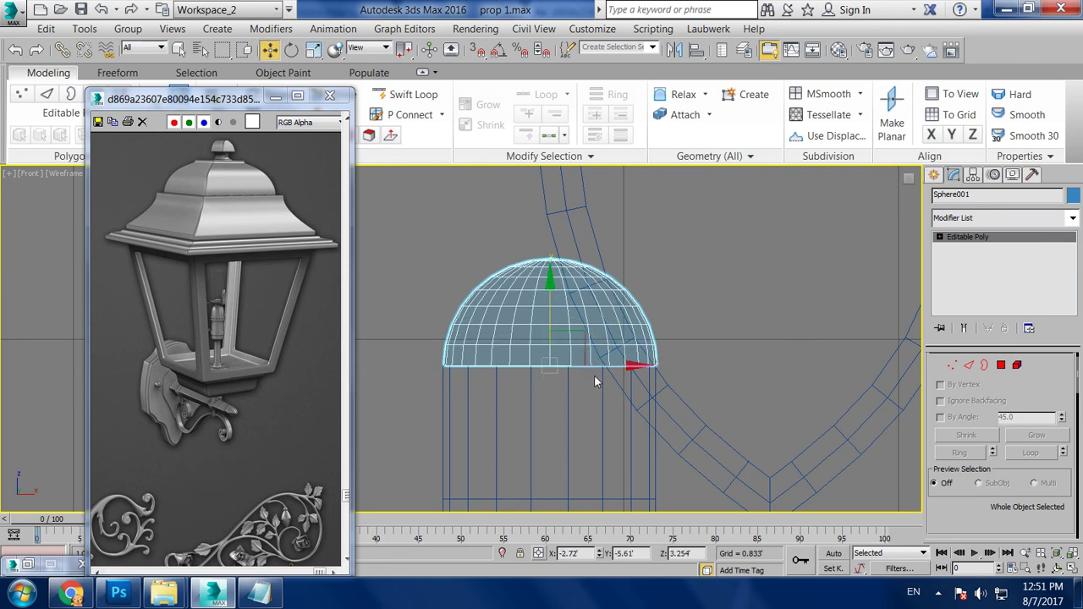
key("ctrl+z")
key("alt+w")
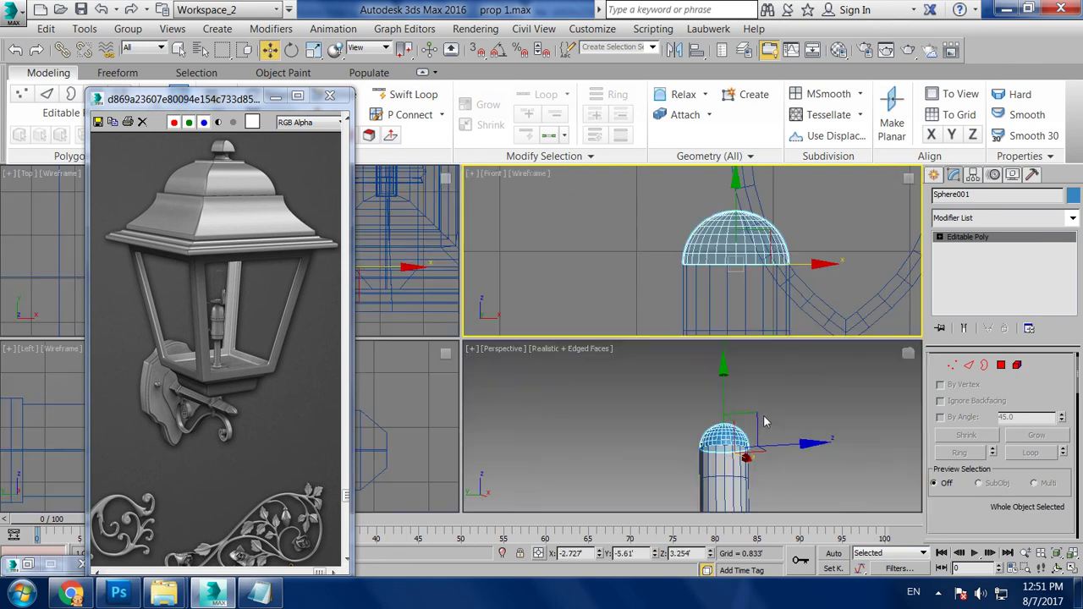
middle_click(764, 425)
key("alt+w")
Assign a grey material from the material editor to the ground plane
left_click(722, 445)
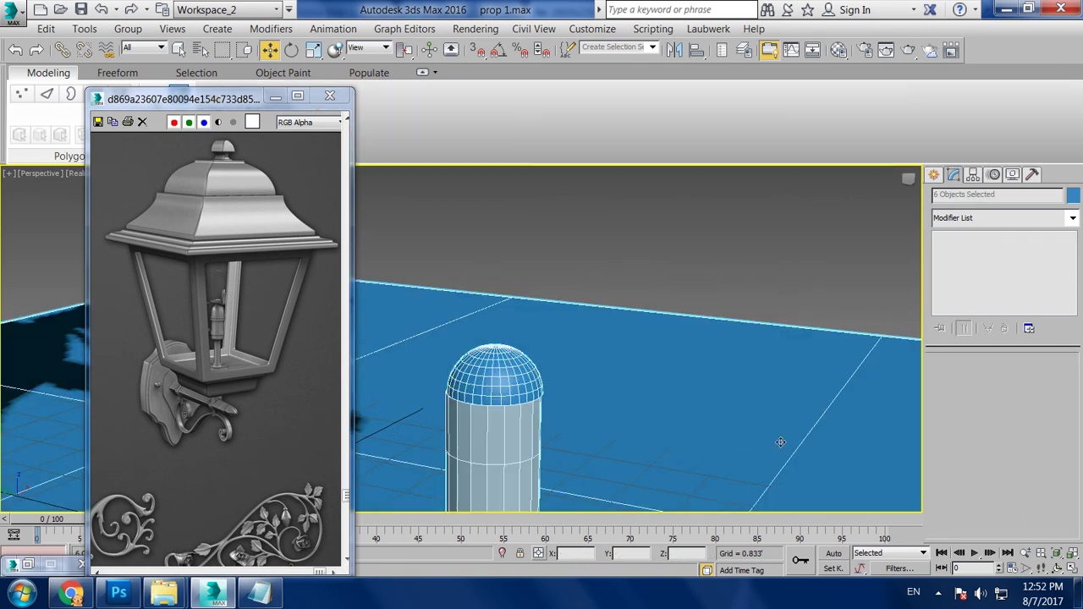
key("m")
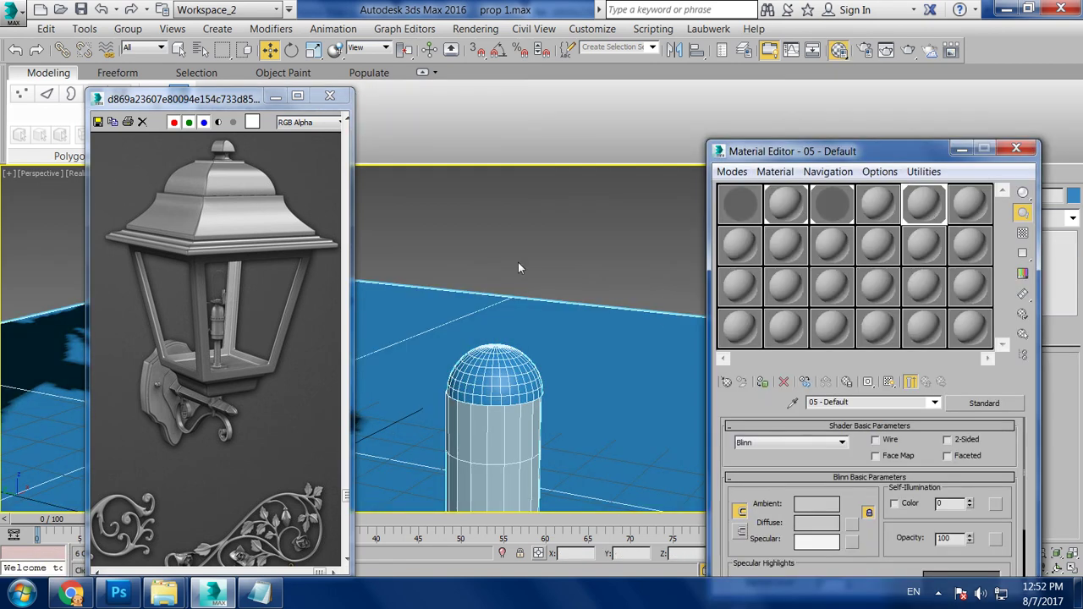
left_click(763, 381)
left_click(762, 381)
Minimize the material editor and frame the whole lamp with its post
mouse_move(583, 245)
middle_mouse_down("alt")
mouse_move(576, 239)
mouse_move(624, 292)
middle_mouse_up("alt")
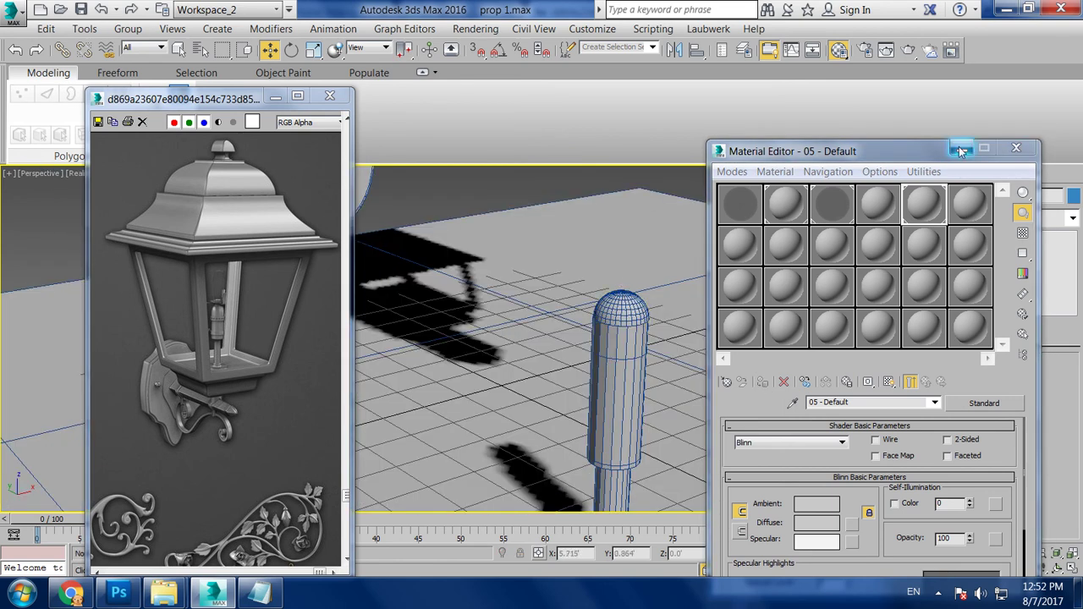
left_click(961, 150)
scroll(804, 274, "down", 2)
scroll(756, 295, "down", 5)
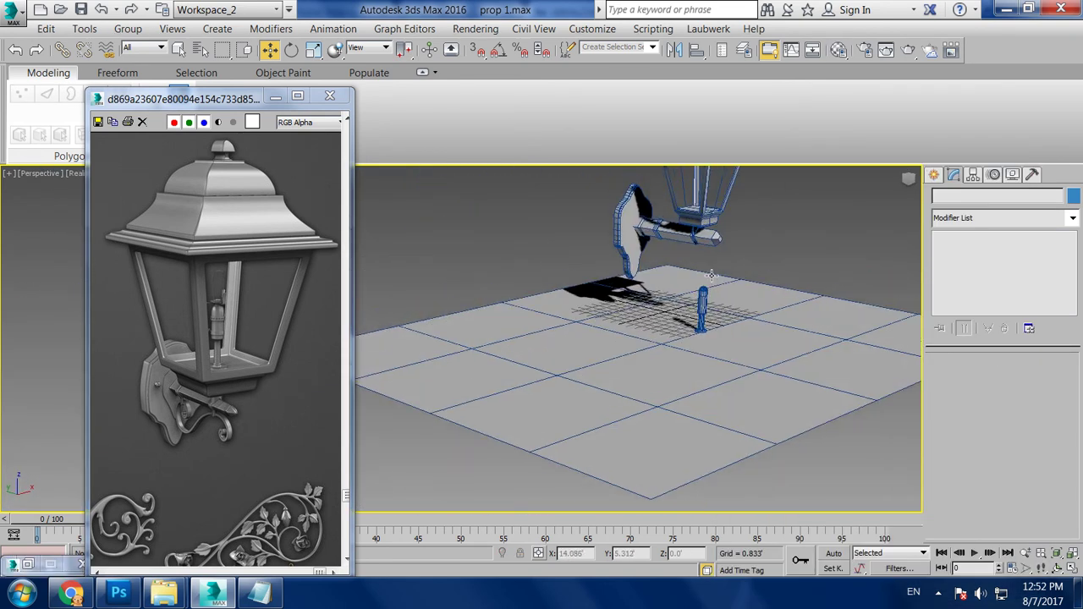
scroll(715, 279, "up", 2)
scroll(727, 286, "up", 1)
scroll(741, 292, "up", 2)
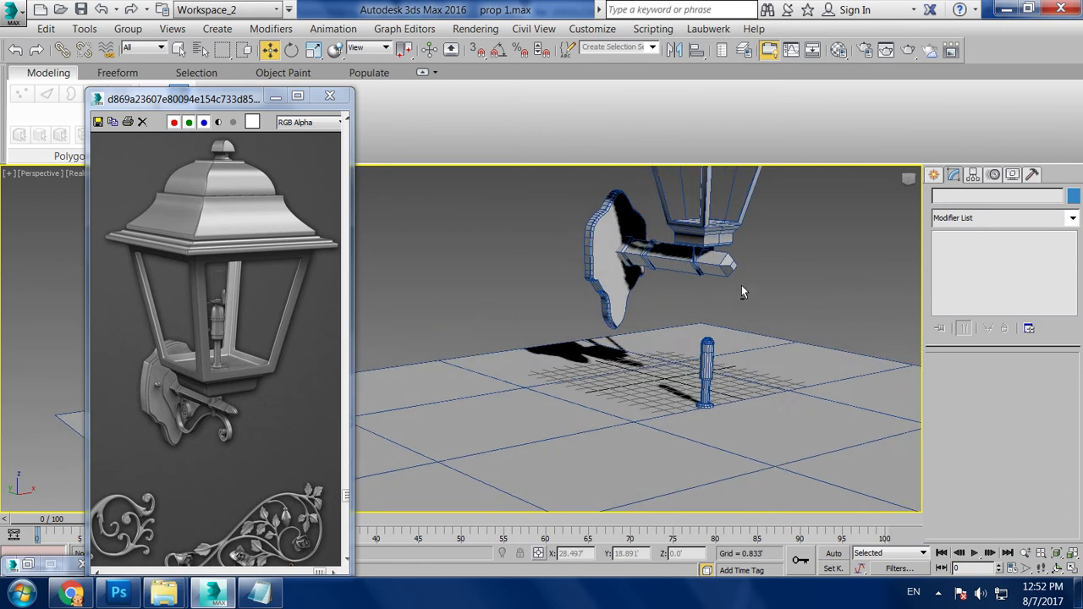
middle_click_drag(741, 288, 754, 345)
Group the small post and dome together as Group001
left_click(714, 407)
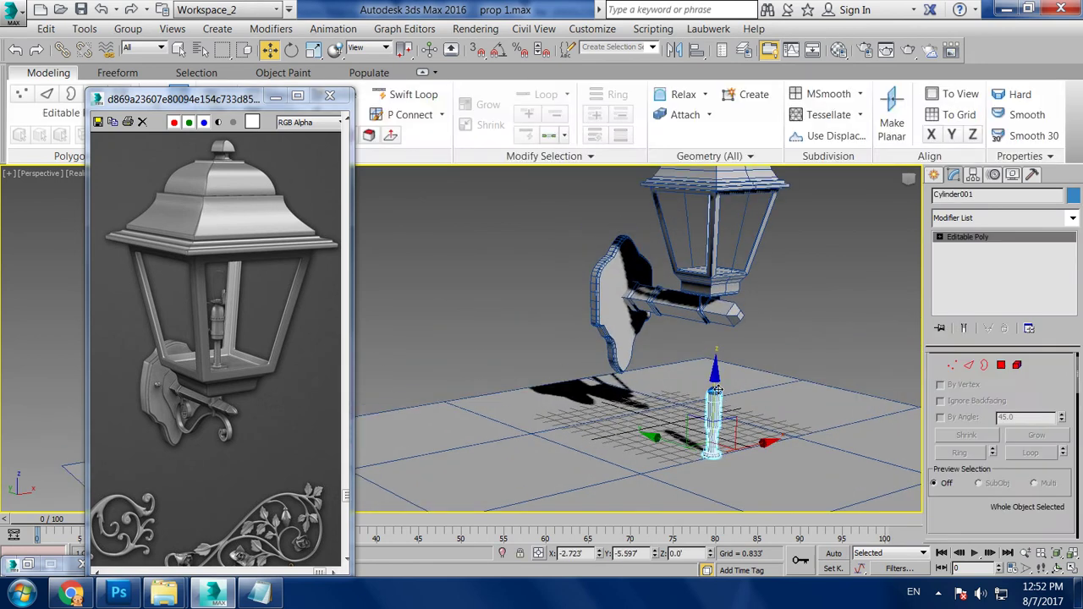
left_click(128, 29)
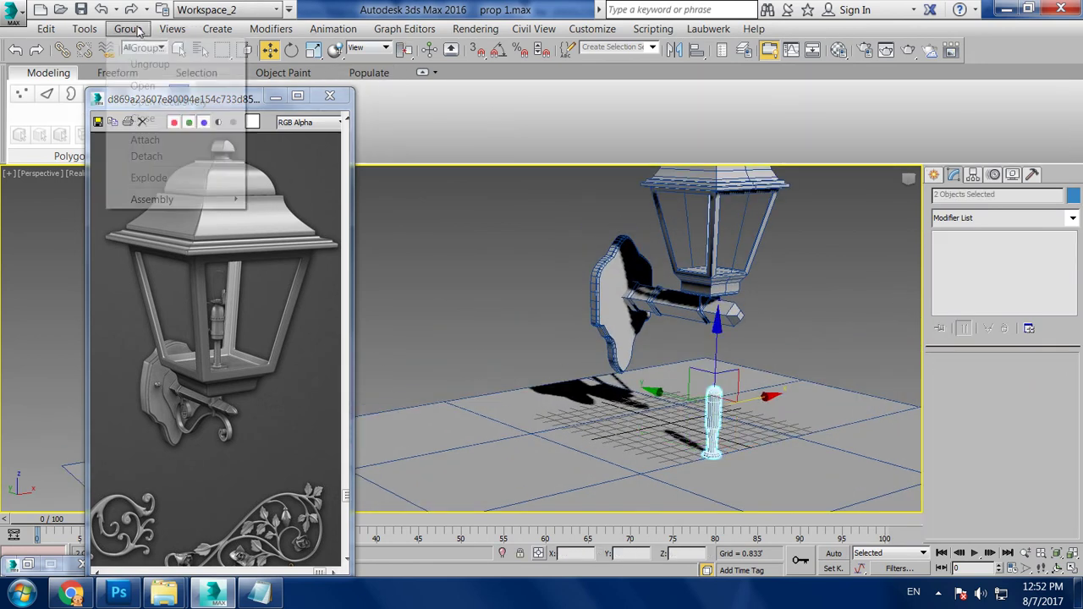
left_click(144, 42)
left_click(554, 324)
In the Top view, move Group001 to the centre of the lantern
key("alt+w")
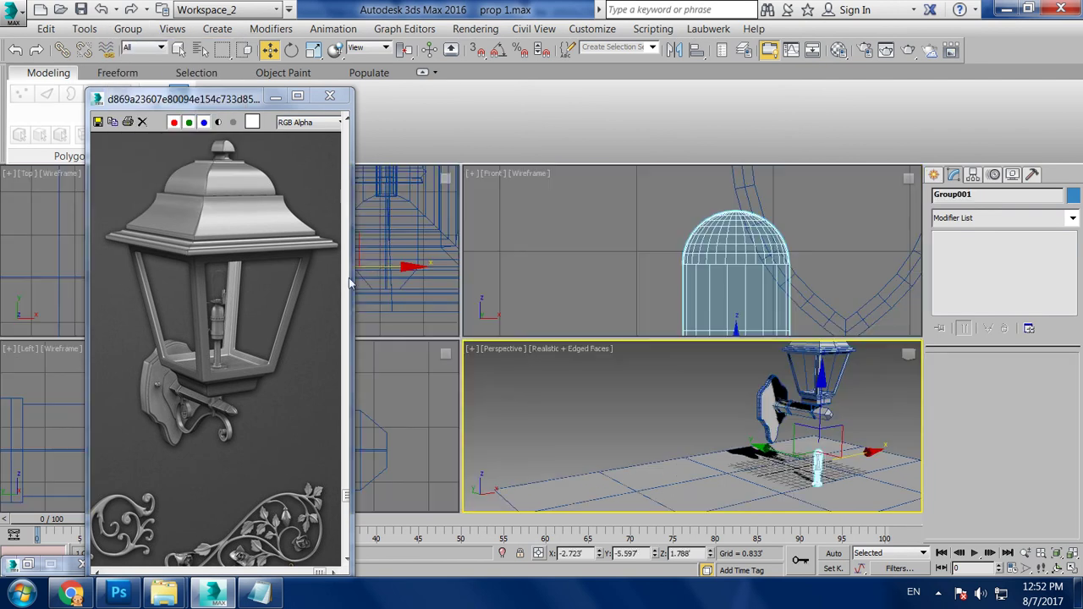
key("alt+w")
scroll(479, 299, "down", 3)
scroll(508, 321, "up", 2)
scroll(699, 339, "up", 3)
scroll(668, 372, "up", 4)
middle_click_drag(497, 356, 636, 432)
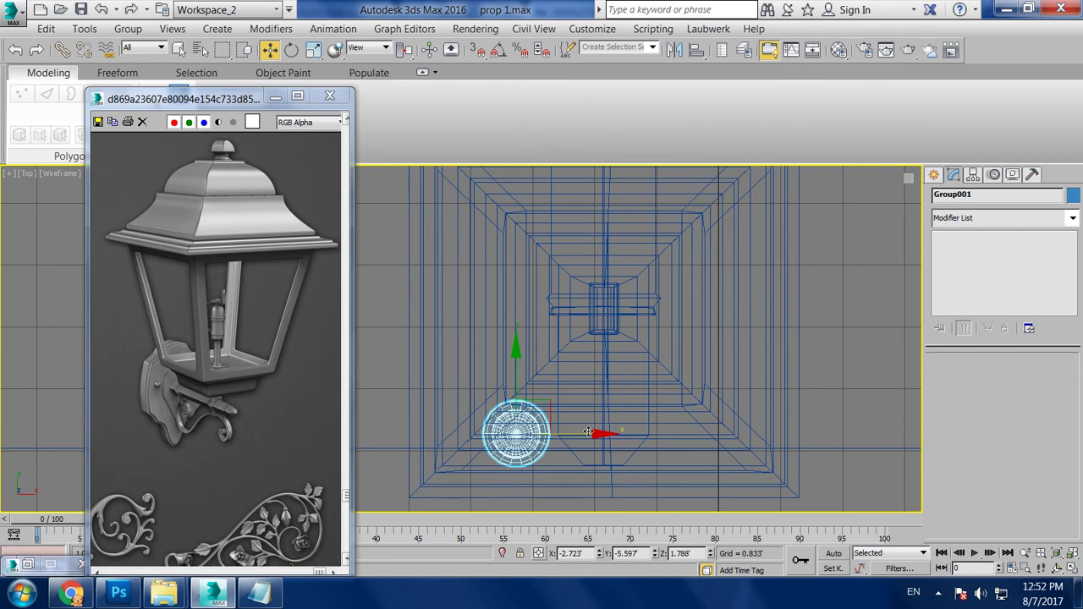
left_click_drag(588, 433, 686, 453)
left_click_drag(613, 428, 614, 313)
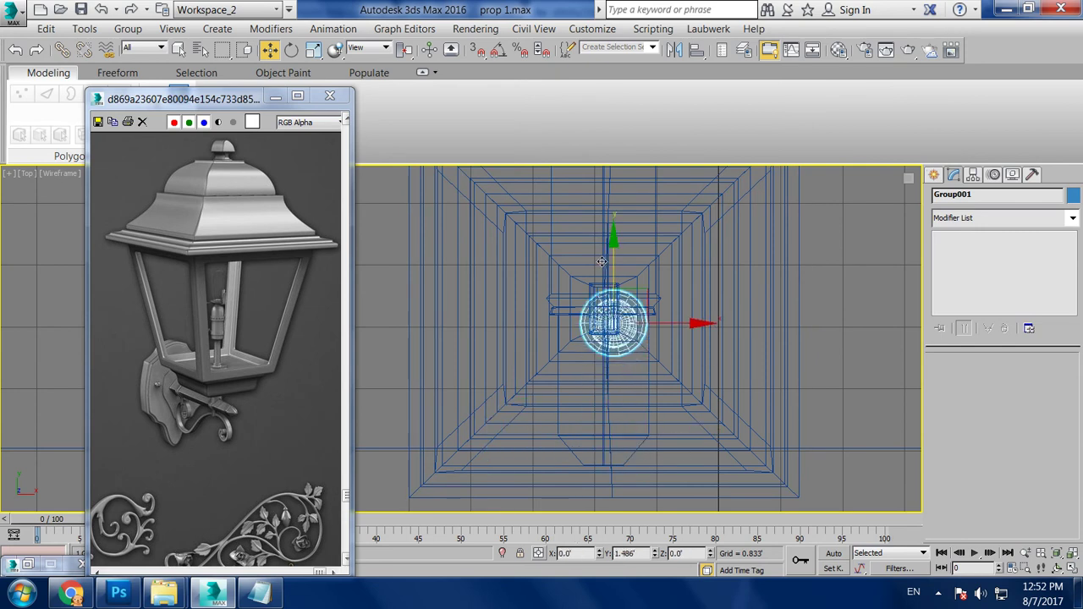
Scale Group001 down and lower it inside the lantern like a candle
key("alt+w")
key("alt+w")
mouse_move(746, 453)
middle_mouse_down()
mouse_move(660, 248)
mouse_move(677, 288)
middle_mouse_up()
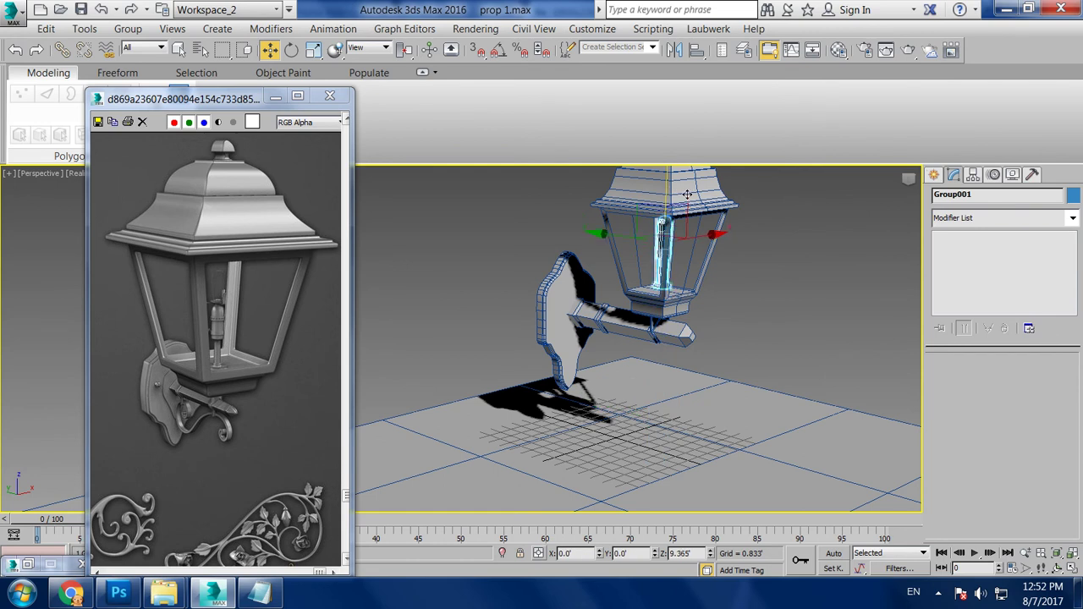
scroll(679, 294, "up", 5)
scroll(679, 294, "down", 5)
key("r")
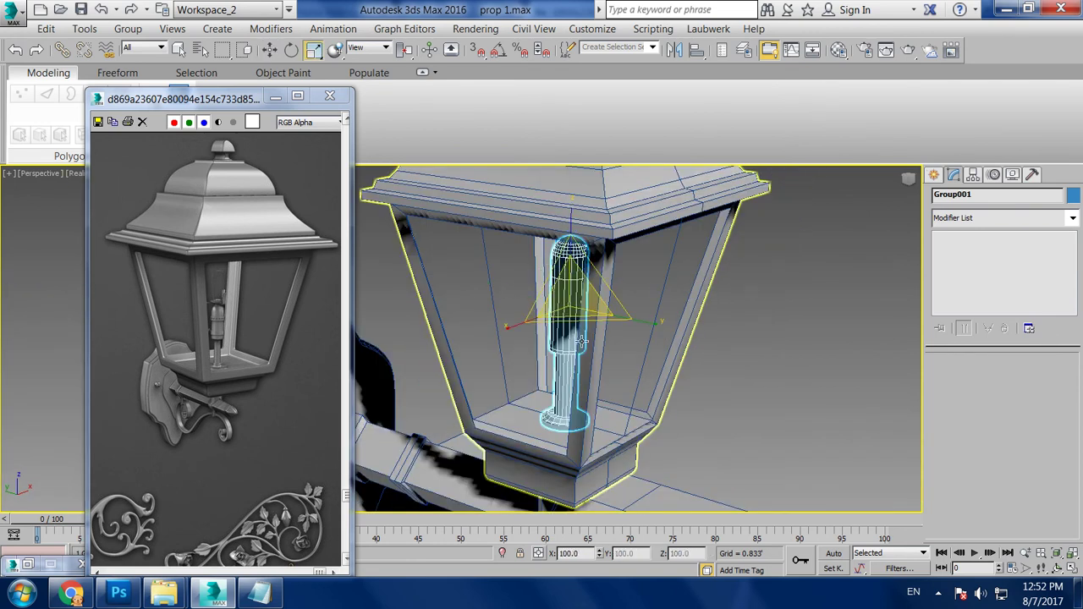
left_click_drag(593, 331, 609, 345)
key("w")
left_click_drag(573, 277, 572, 323)
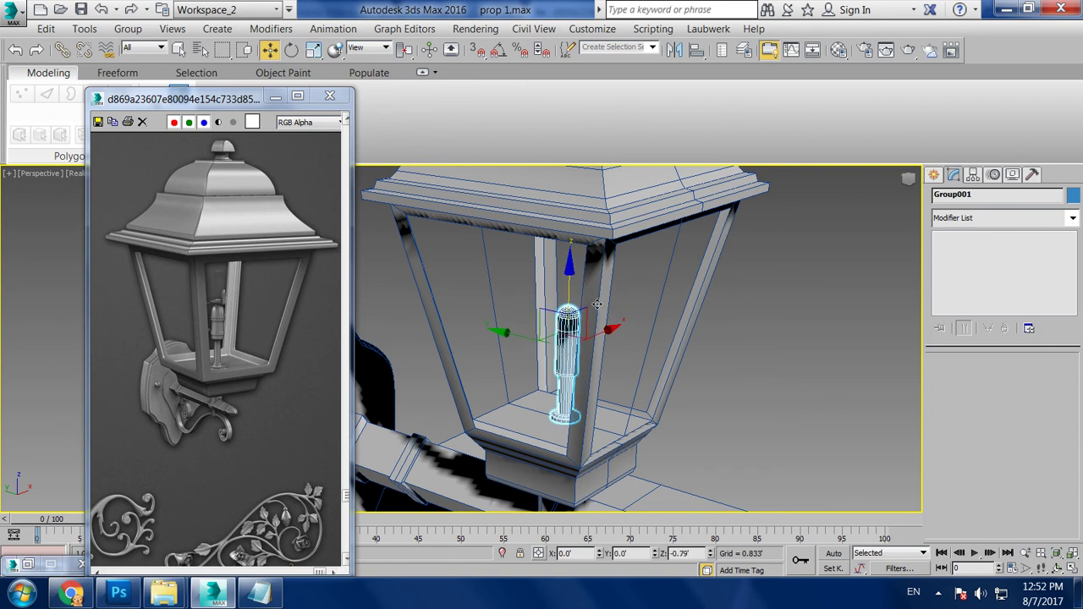
Orbit around to the wall bracket and select the bracket arm
mouse_move(573, 324)
middle_mouse_down("alt")
mouse_move(542, 352)
mouse_move(753, 324)
mouse_move(706, 298)
middle_mouse_up("alt")
left_click(754, 324)
scroll(707, 299, "down", 5)
mouse_move(807, 317)
middle_mouse_down("alt")
mouse_move(695, 329)
mouse_move(710, 310)
mouse_move(738, 346)
mouse_move(740, 337)
middle_mouse_up("alt")
scroll(785, 326, "up", 3)
scroll(699, 336, "up", 2)
scroll(698, 336, "up", 2)
left_click(681, 344)
scroll(710, 317, "up", 3)
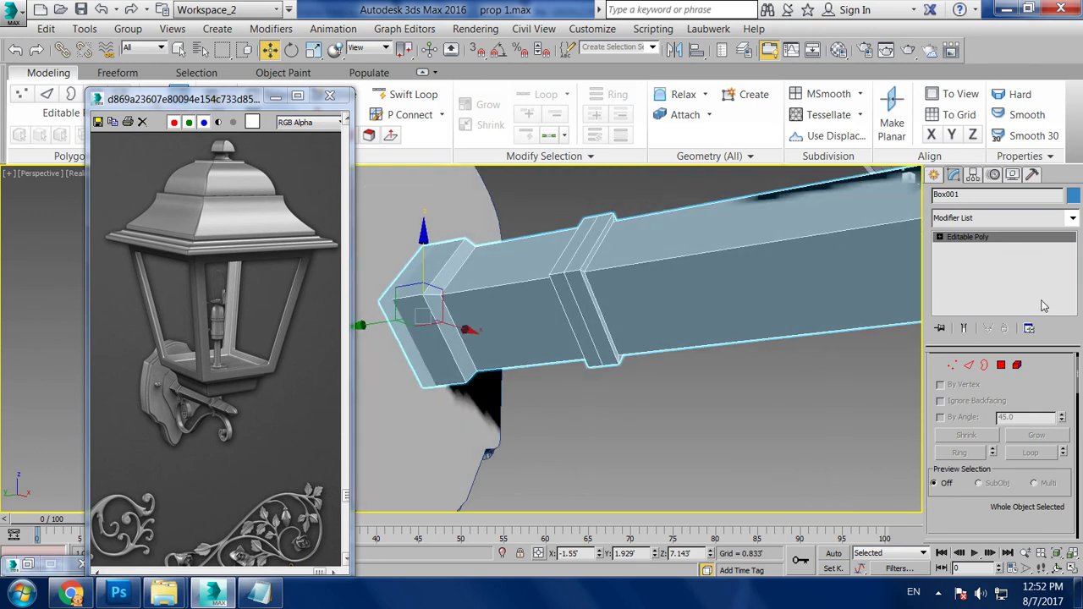
Insert one Swift Loop edge loop through the arm's end band
left_click(1001, 364)
left_click(593, 344)
middle_click_drag(640, 347, 715, 347, "alt")
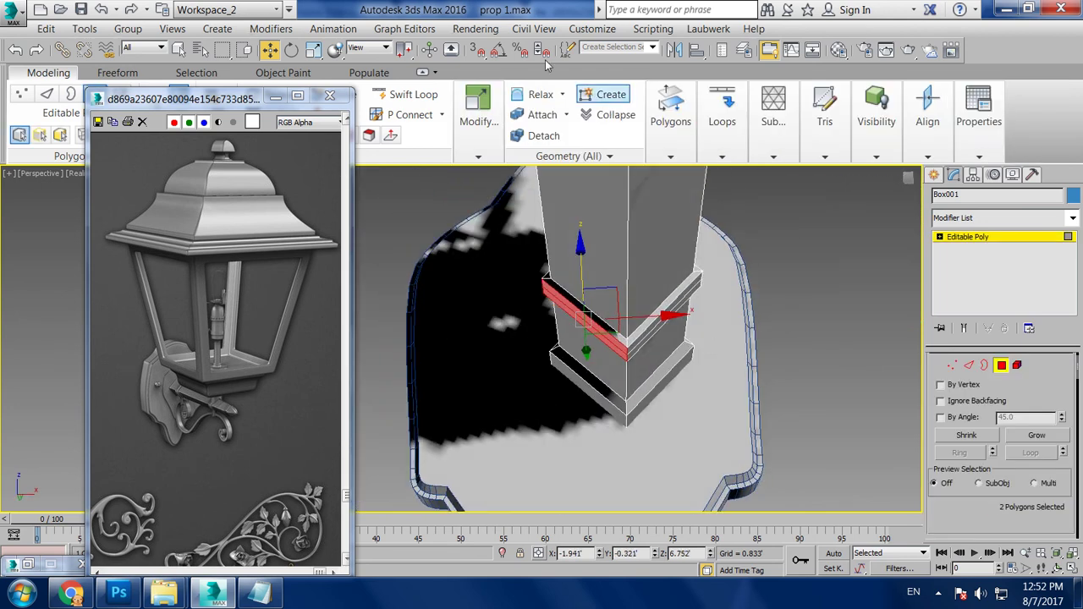
left_click(407, 94)
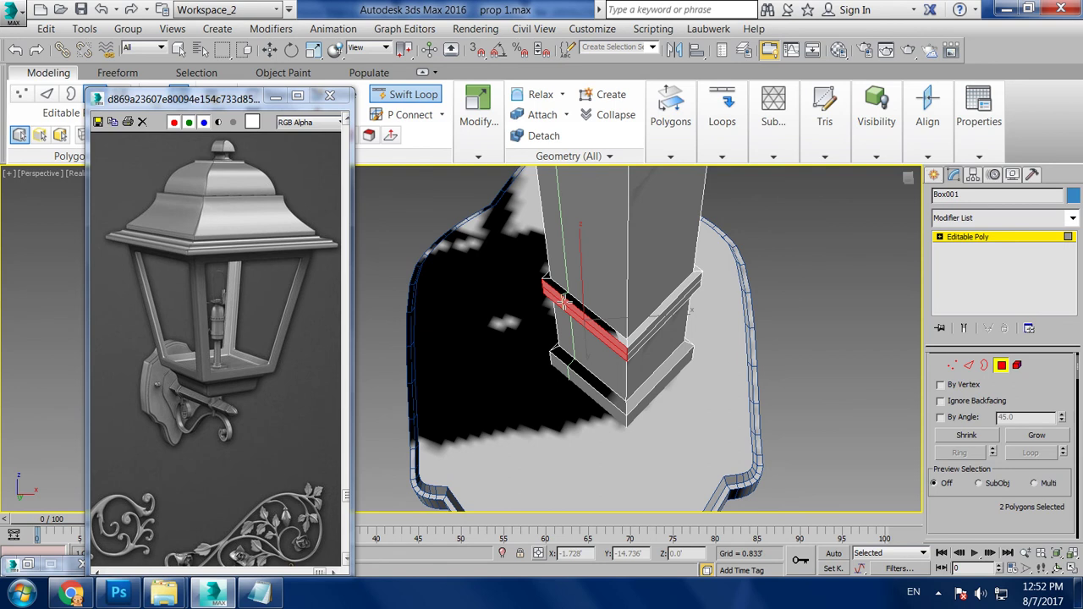
left_click(582, 313)
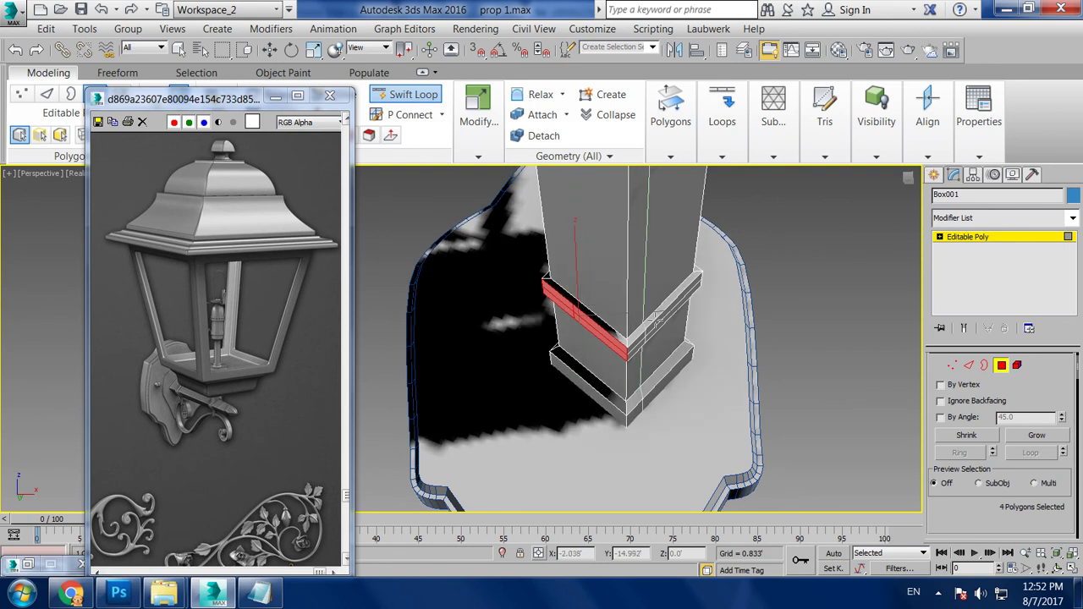
left_click(618, 330)
key("ctrl+z")
key("w")
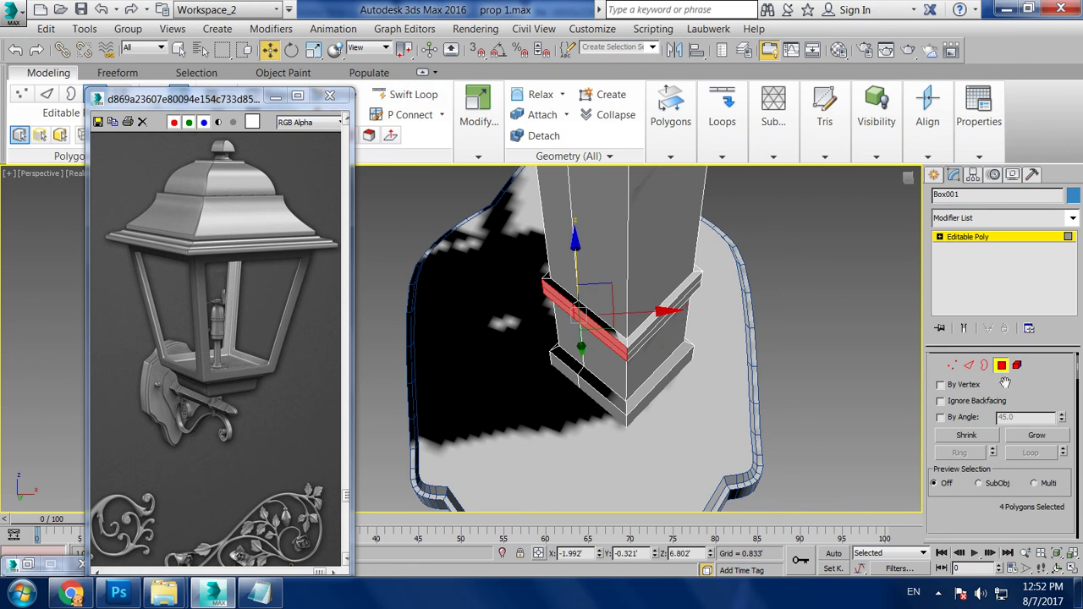
Extrude the four underside polygons of the band by 0.304
left_click(656, 327)
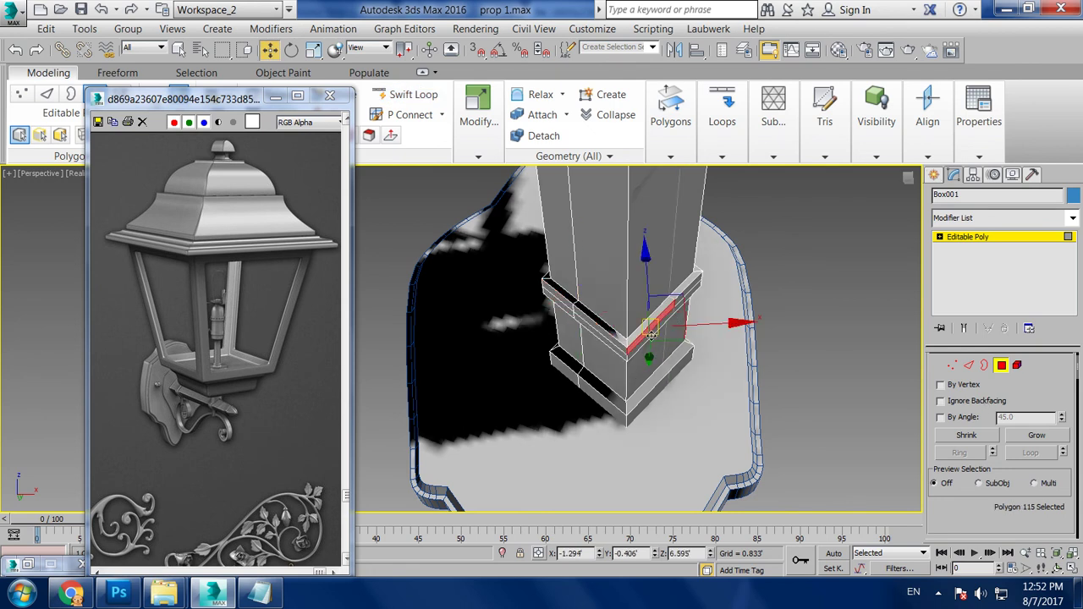
left_click(606, 343, "ctrl")
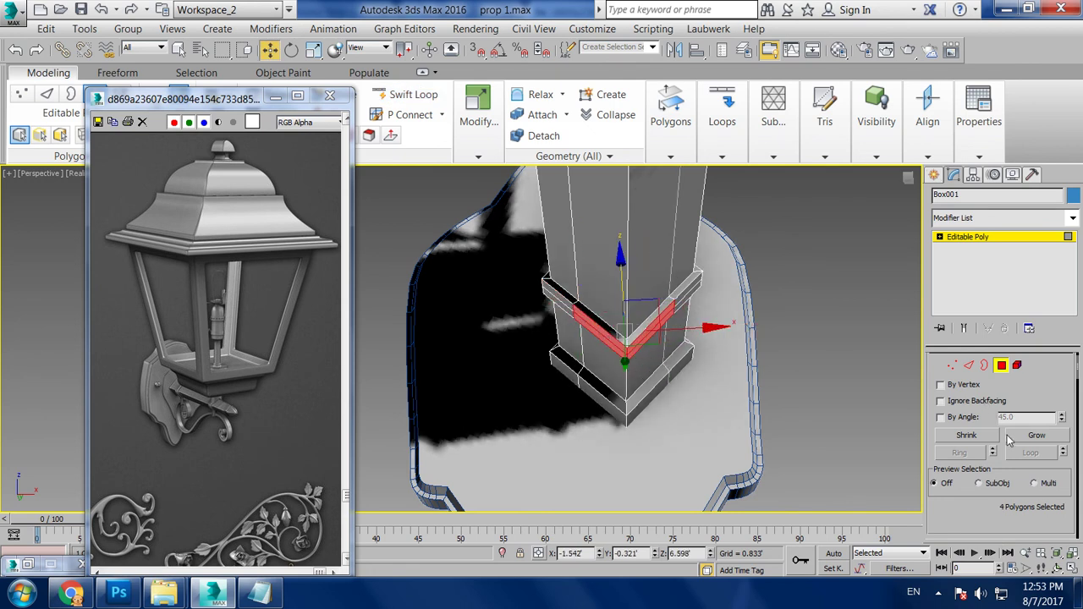
scroll(1008, 440, "down", 3)
left_click(992, 468)
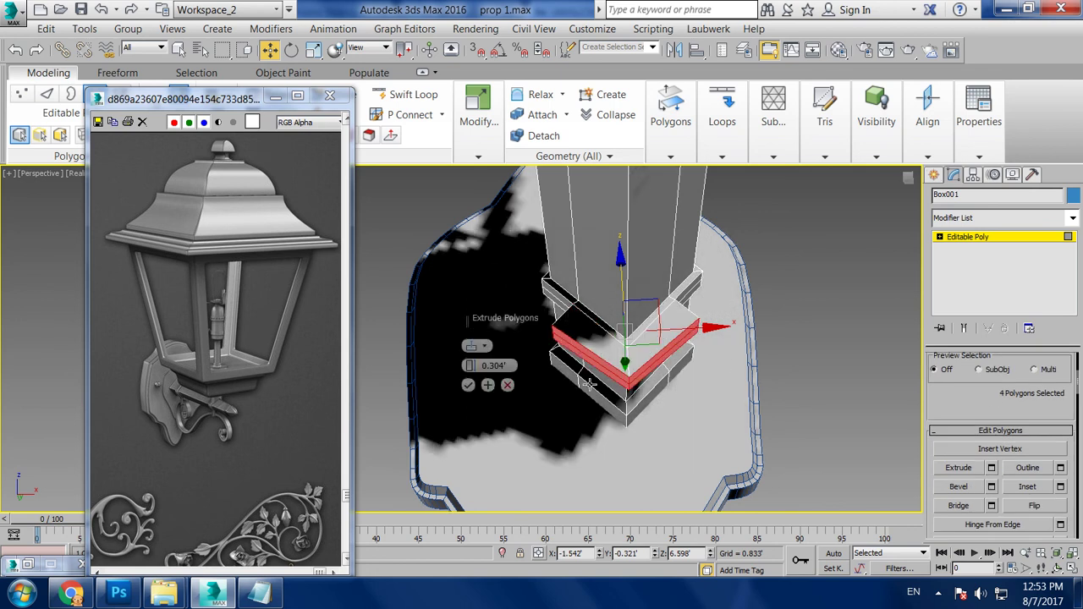
left_click_drag(471, 371, 471, 365)
left_click(468, 385)
key("alt+w")
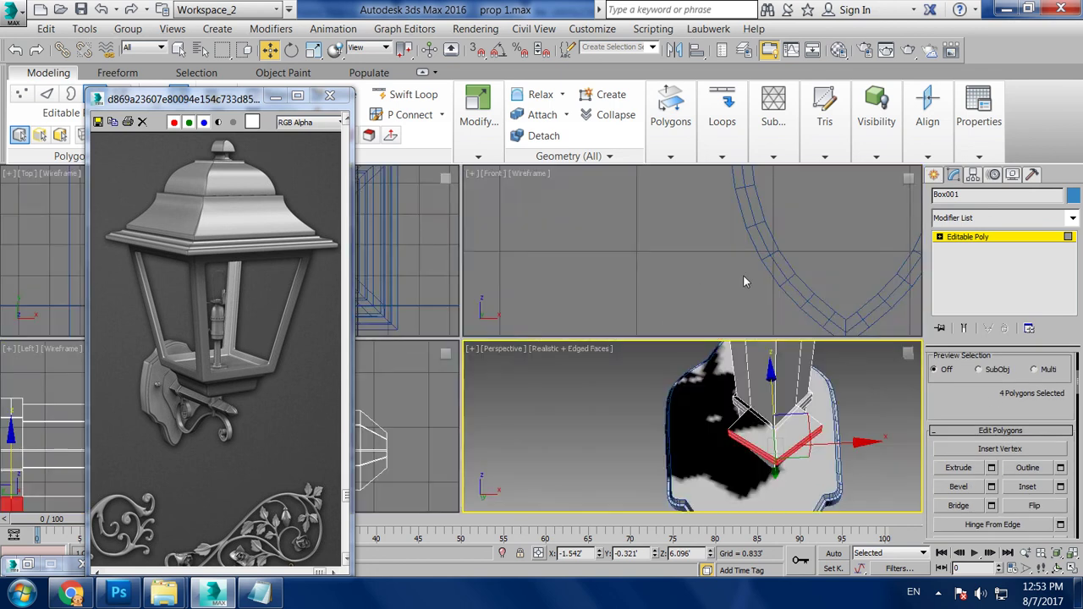
right_click(742, 274)
key("alt+w")
scroll(743, 257, "down", 3)
Select the extruded diamond's vertices and scale them flatter vertically
key("1")
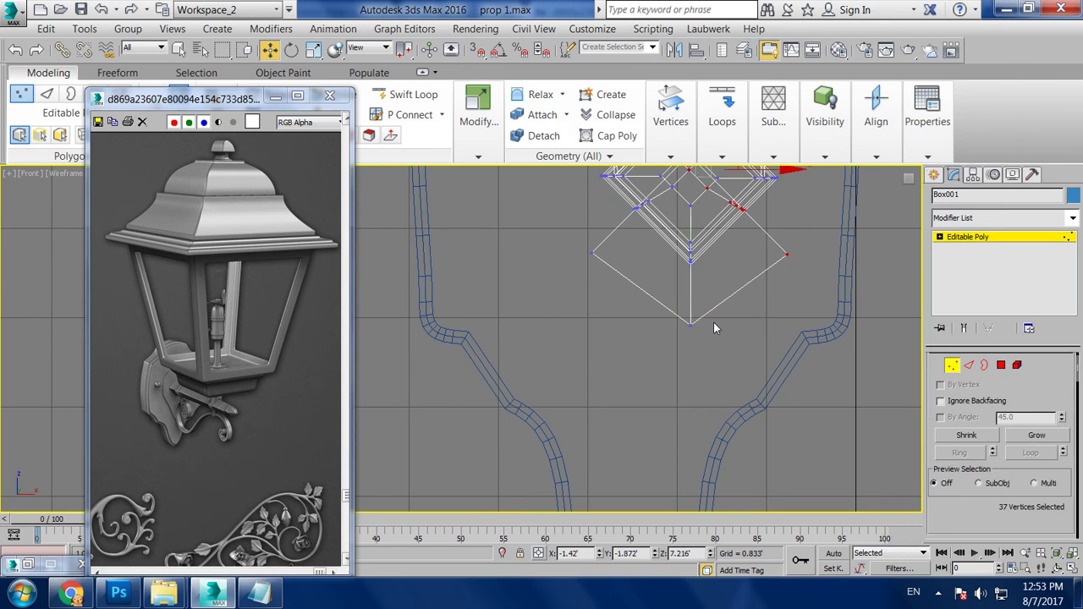
left_click_drag(571, 252, 621, 312)
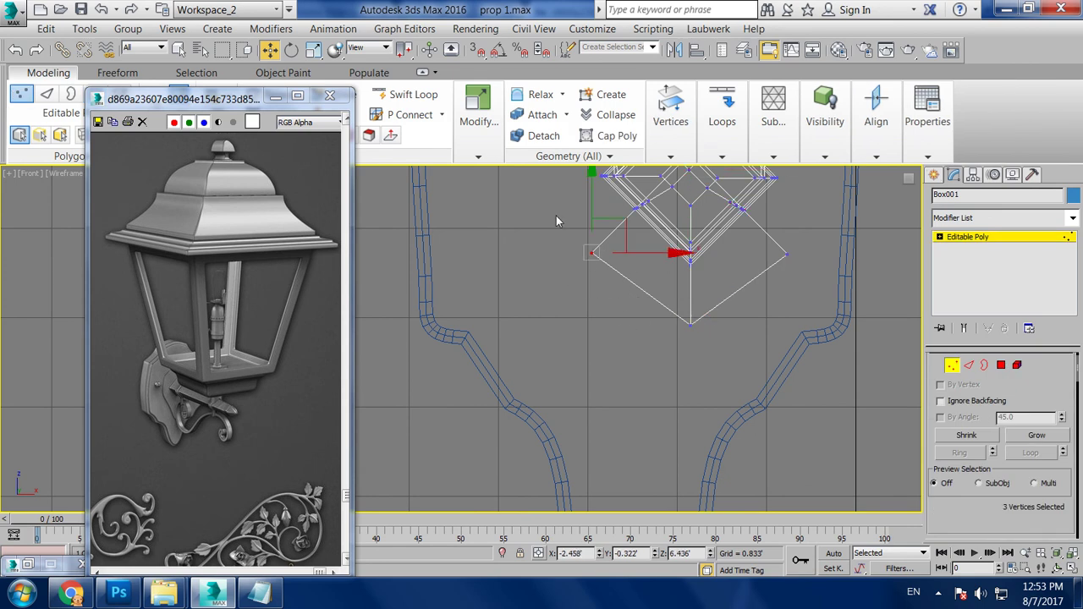
left_click(690, 324, "ctrl")
left_click_drag(828, 293, 816, 283, "ctrl")
key("r")
mouse_move(690, 241)
left_mouse_down()
mouse_move(728, 378)
mouse_move(830, 154)
mouse_move(38, 517)
mouse_move(66, 263)
left_mouse_up()
Pull the stray vertex back and lower the block's bottom edge into a box shape
left_click_drag(636, 311, 697, 284)
key("w")
mouse_move(782, 267)
left_mouse_down()
mouse_move(808, 287)
mouse_move(743, 314)
mouse_move(766, 267)
left_mouse_up()
left_click_drag(696, 237, 696, 252)
key("alt+w")
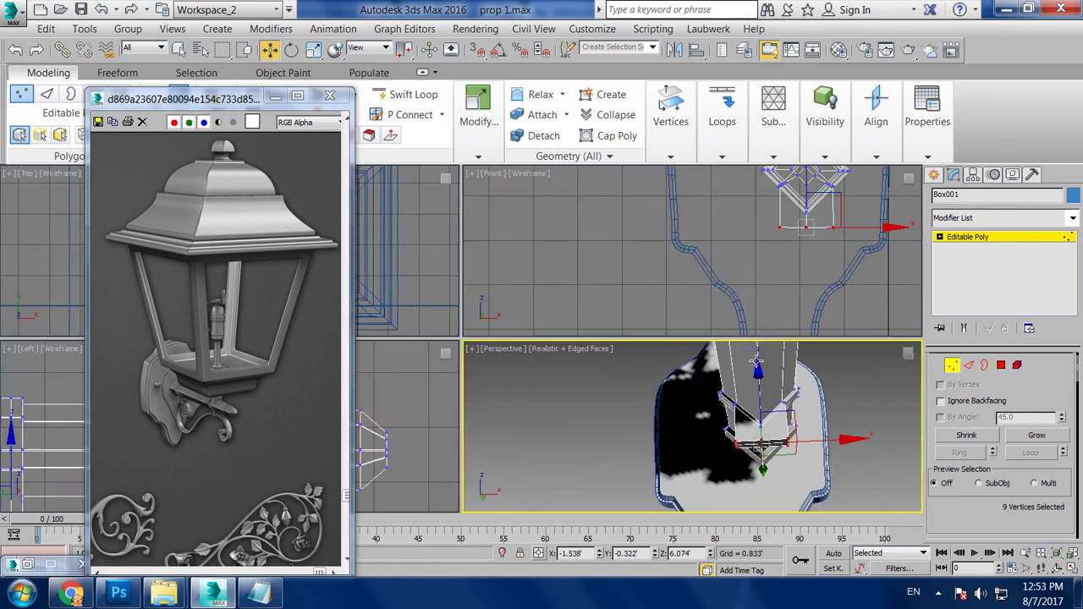
key("alt+w")
mouse_move(701, 356)
middle_mouse_down("alt")
mouse_move(771, 390)
mouse_move(670, 380)
mouse_move(553, 341)
mouse_move(533, 328)
mouse_move(526, 294)
mouse_move(568, 290)
mouse_move(569, 246)
mouse_move(630, 282)
mouse_move(609, 279)
mouse_move(671, 337)
mouse_move(685, 335)
middle_mouse_up("alt")
scroll(561, 249, "up", 3)
Inset the selected faces of the block under the arm by a small amount
left_click(1001, 365)
left_click(593, 245, "ctrl")
left_click(562, 279, "ctrl")
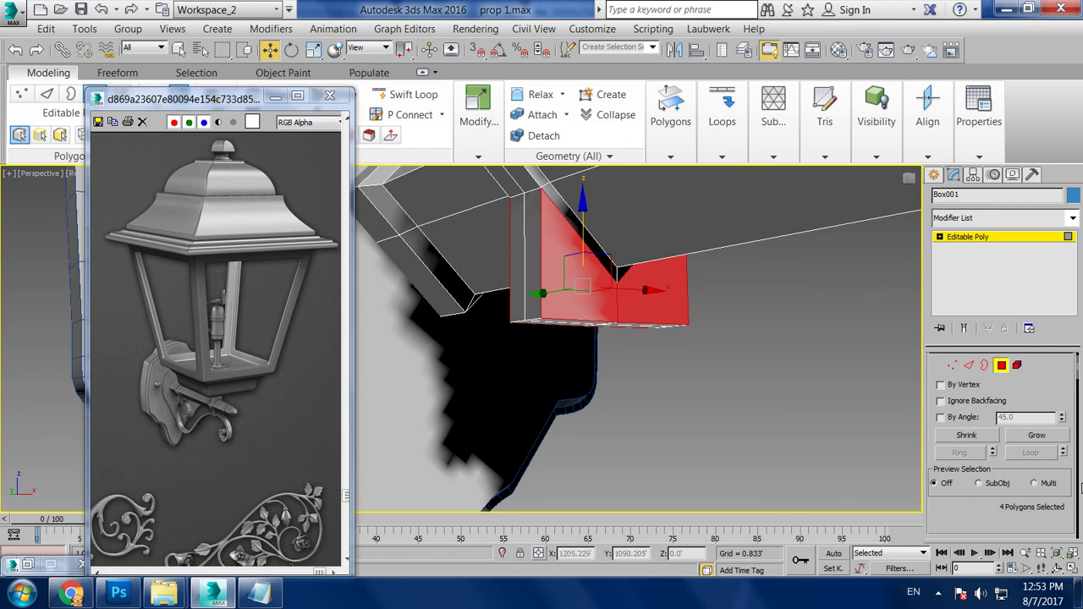
scroll(992, 373, "down", 2)
scroll(991, 356, "down", 3)
left_click(1060, 440)
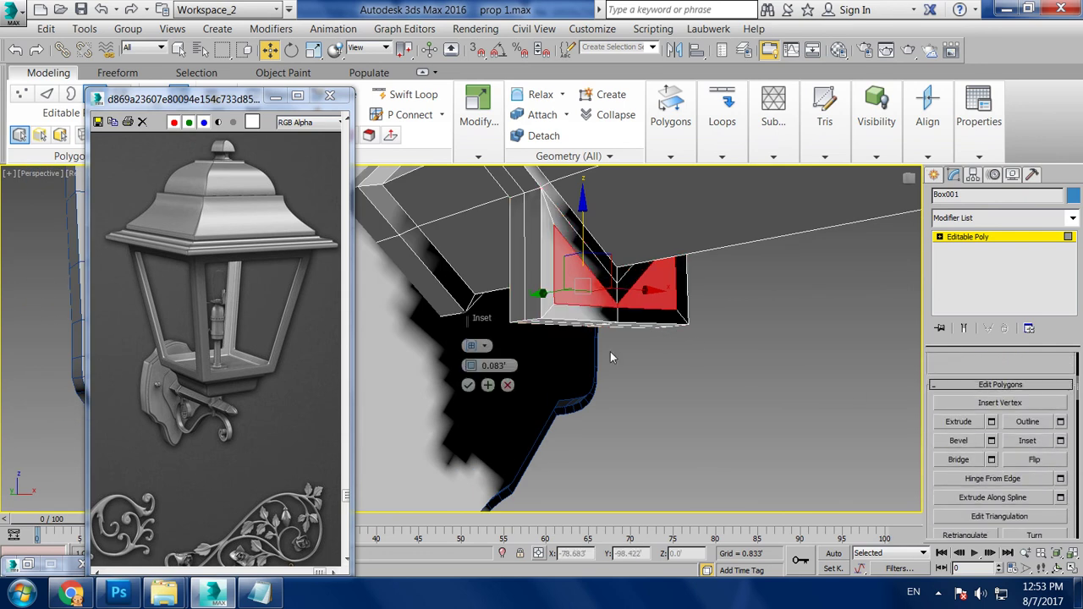
left_click_drag(473, 365, 484, 364)
left_click(467, 386)
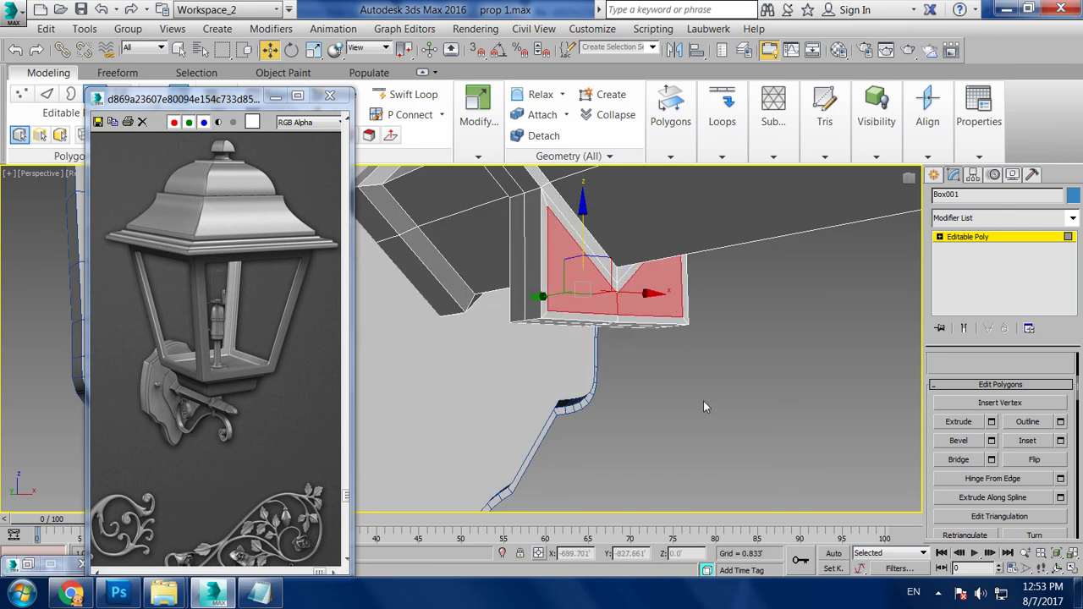
left_click(703, 400)
middle_click_drag(692, 337, 698, 337)
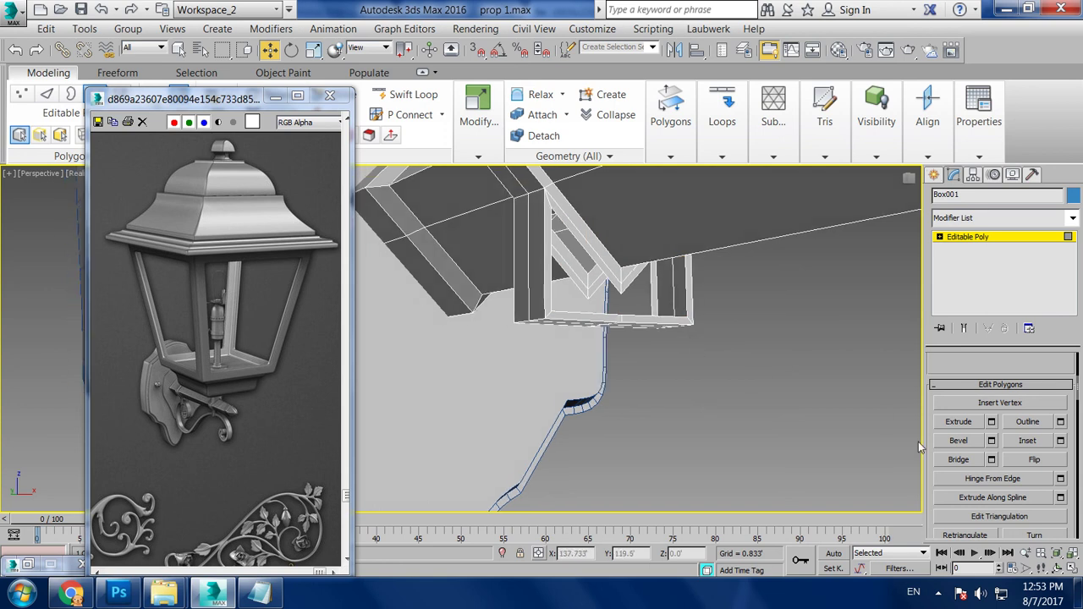
Select the two open borders at the arm's end and bridge them together
key("4")
left_click(964, 269)
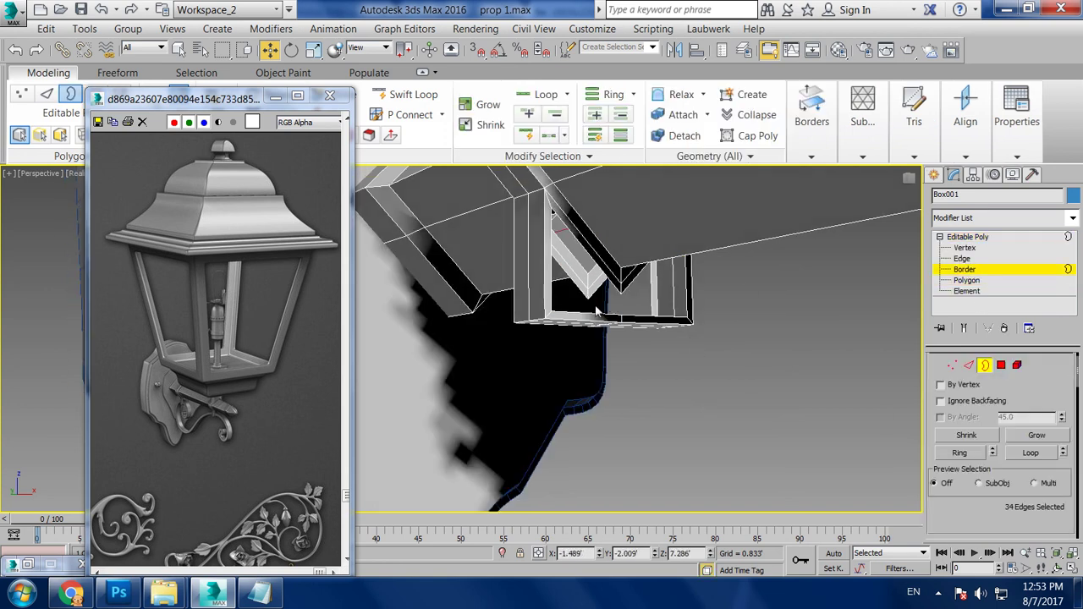
left_click(597, 262)
middle_click_drag(593, 280, 582, 290, "alt")
left_click(584, 281, "ctrl")
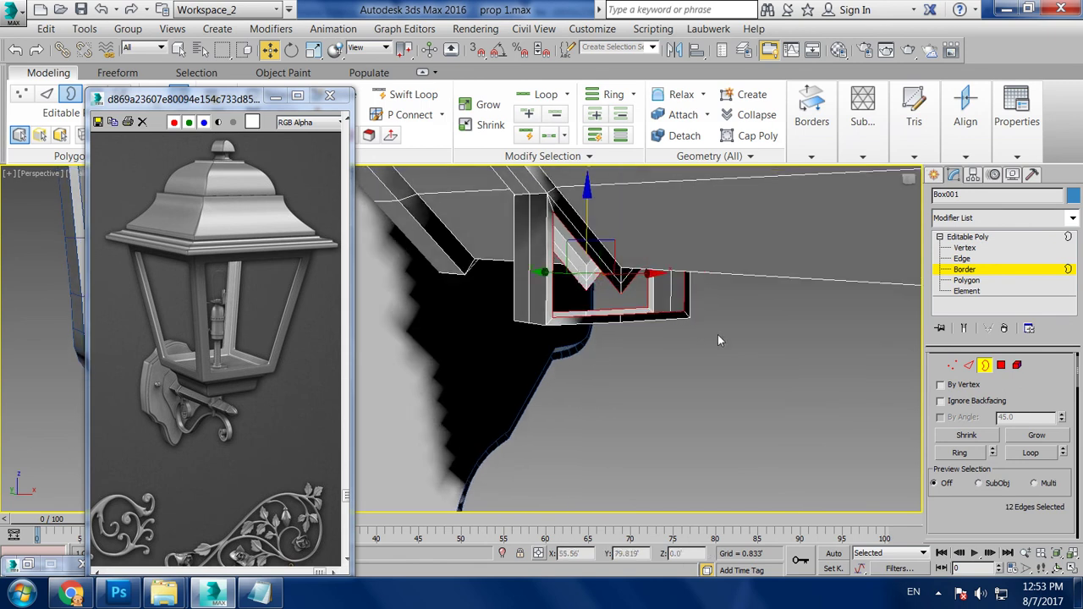
left_click_drag(998, 488, 1004, 332)
left_click(959, 416)
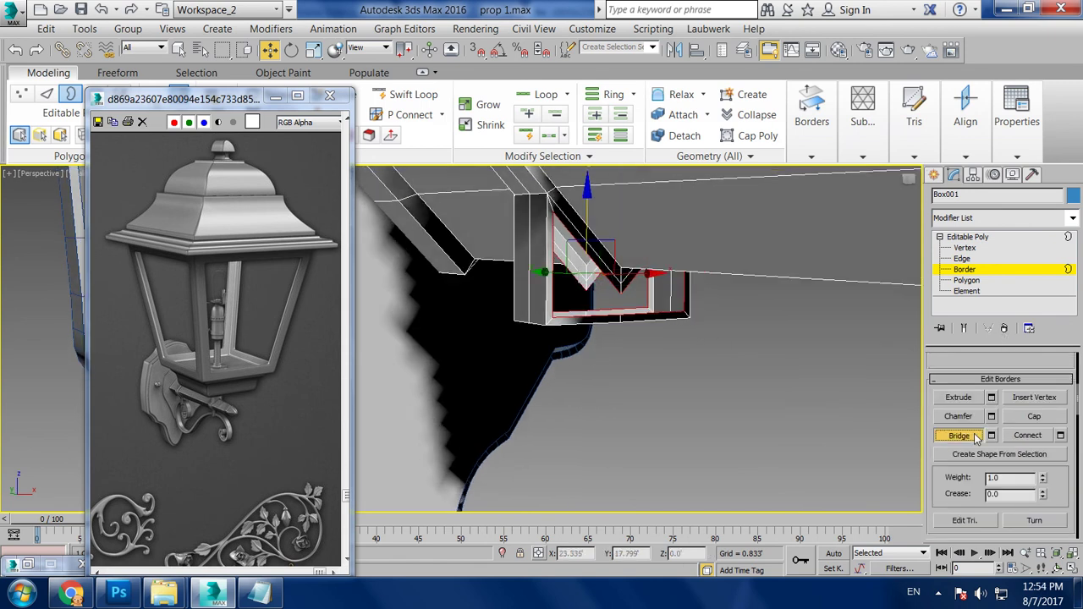
middle_click_drag(634, 378, 637, 371, "alt")
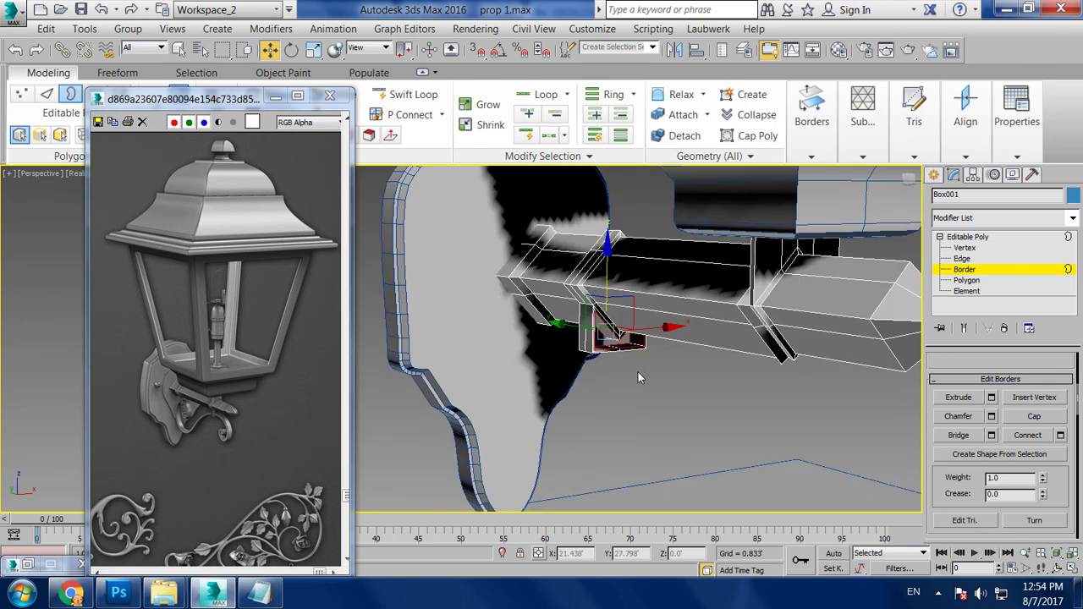
Maximize the Left wireframe view and pan it to the arm's end
key("alt+w")
middle_click(719, 278)
key("alt+w")
middle_click_drag(555, 350, 543, 321)
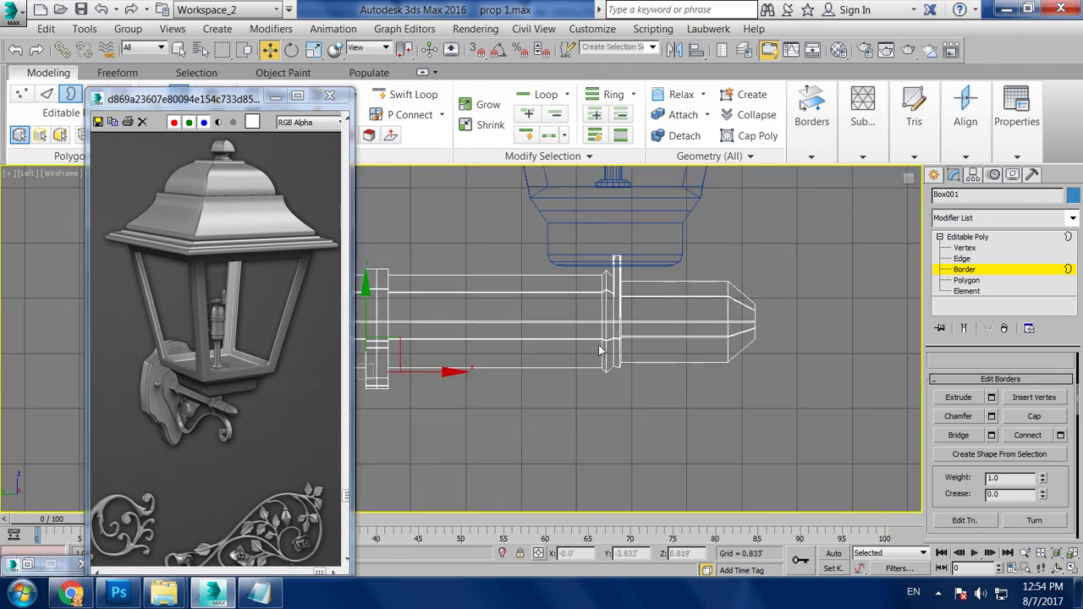
Start a Line spline below the arm, curling its left end upward
left_click(933, 174)
left_click(955, 198)
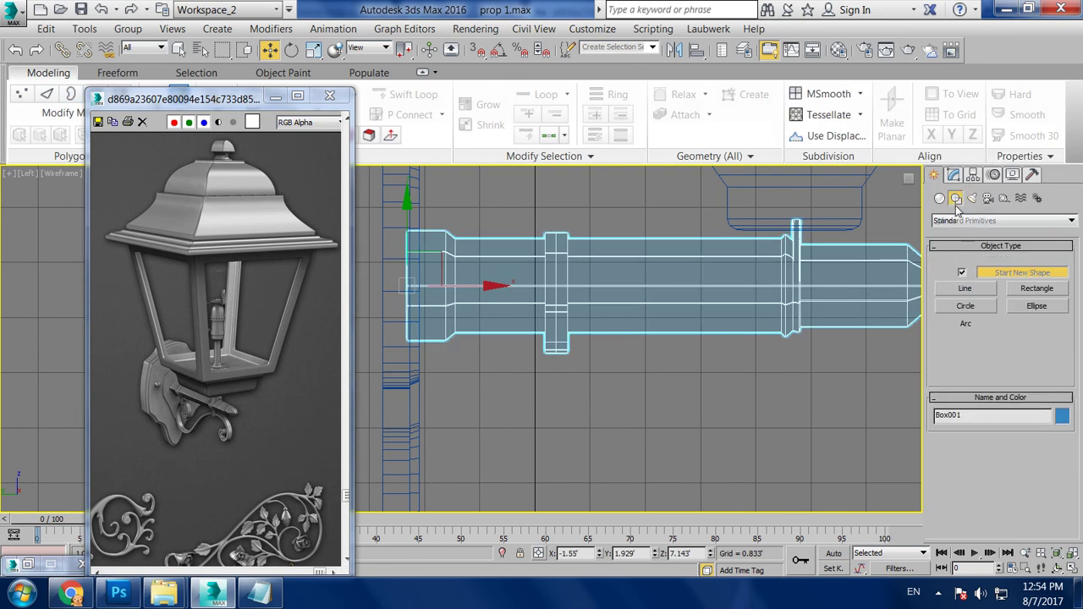
left_click(966, 288)
middle_click_drag(652, 358, 615, 339)
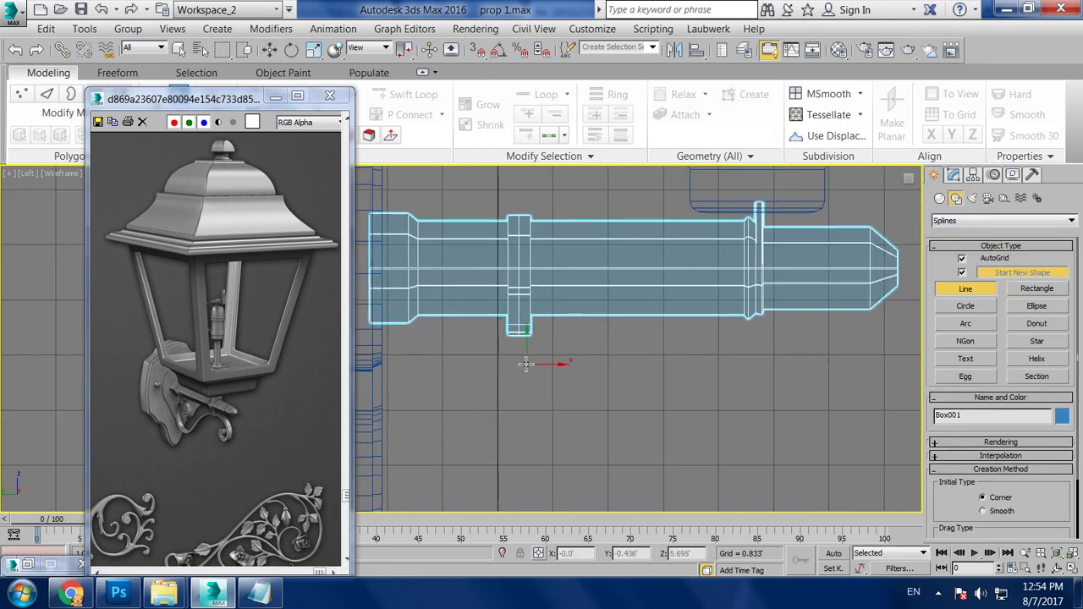
left_click(530, 366)
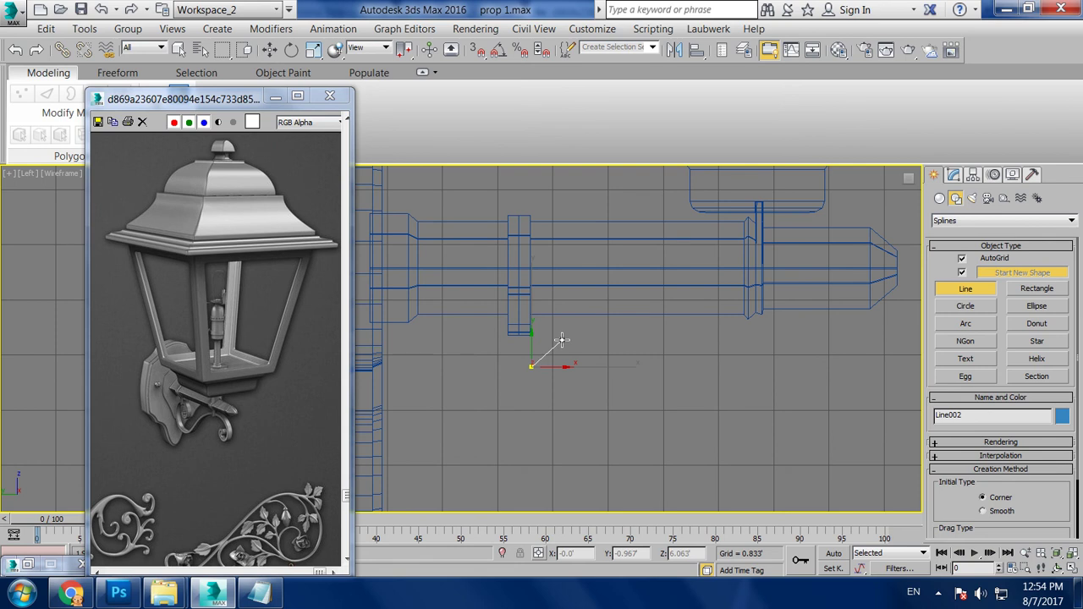
left_click(563, 345)
left_click(527, 317)
Carry the S-curve through its low point under the arm and curl the right end inward
left_click(470, 364)
left_click(552, 430)
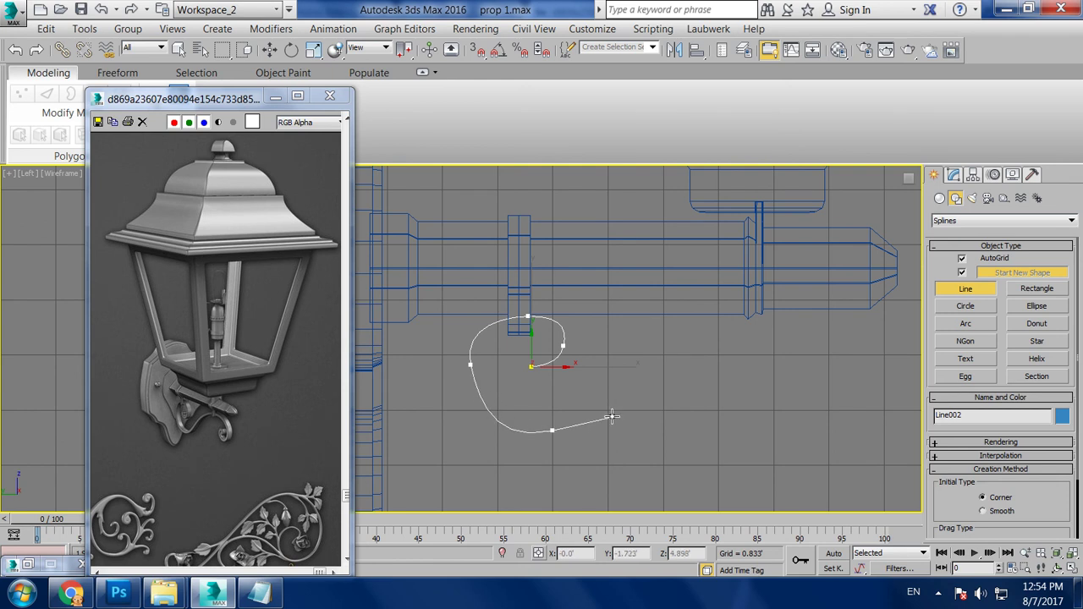
left_click(645, 349)
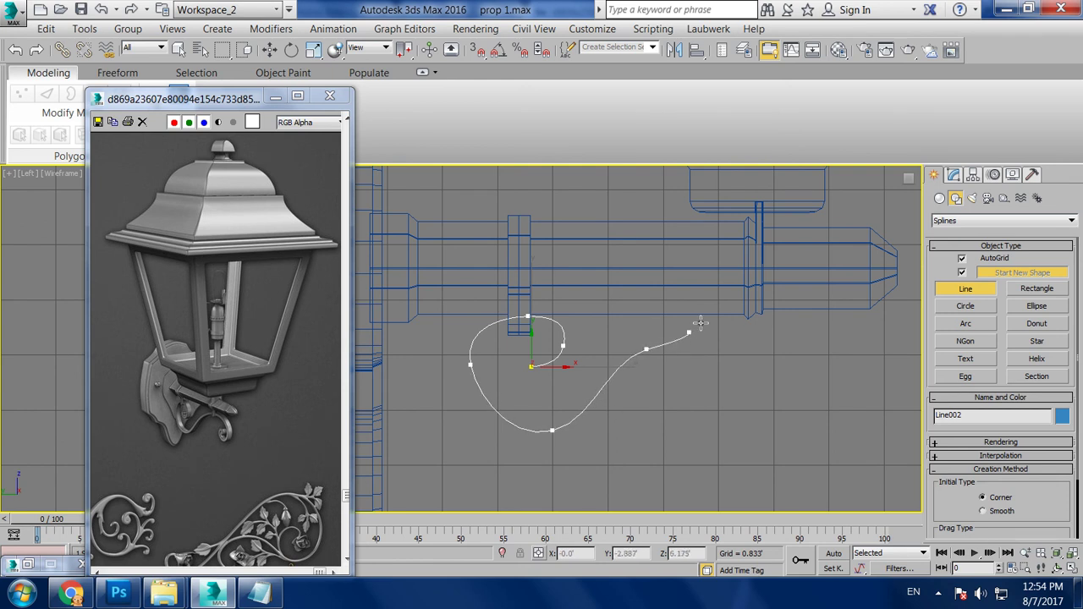
left_click(766, 326)
left_click(833, 390)
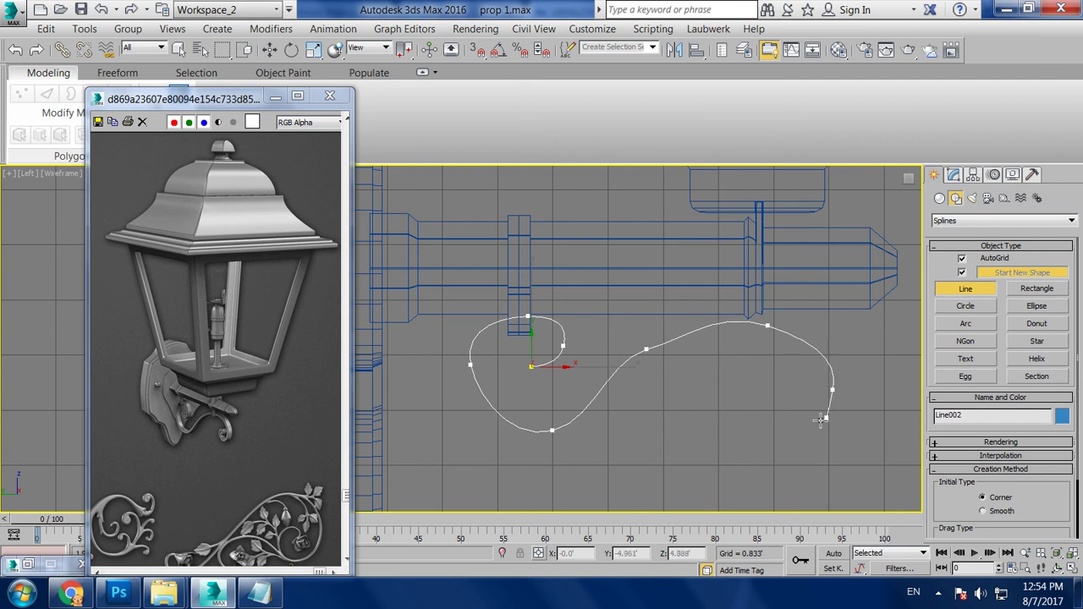
left_click(775, 435)
left_click(786, 361)
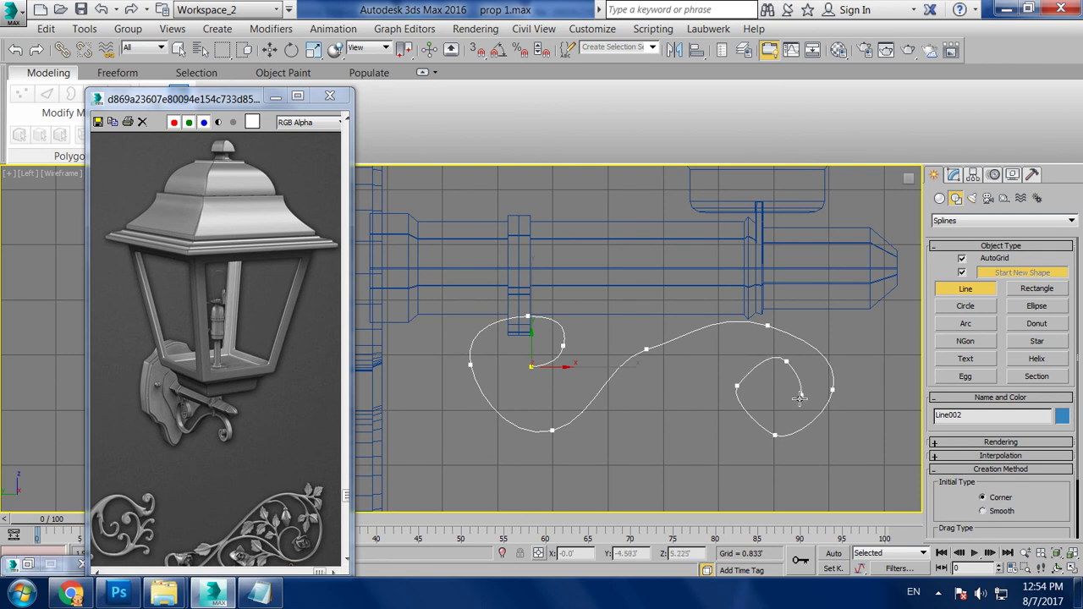
right_click(775, 396)
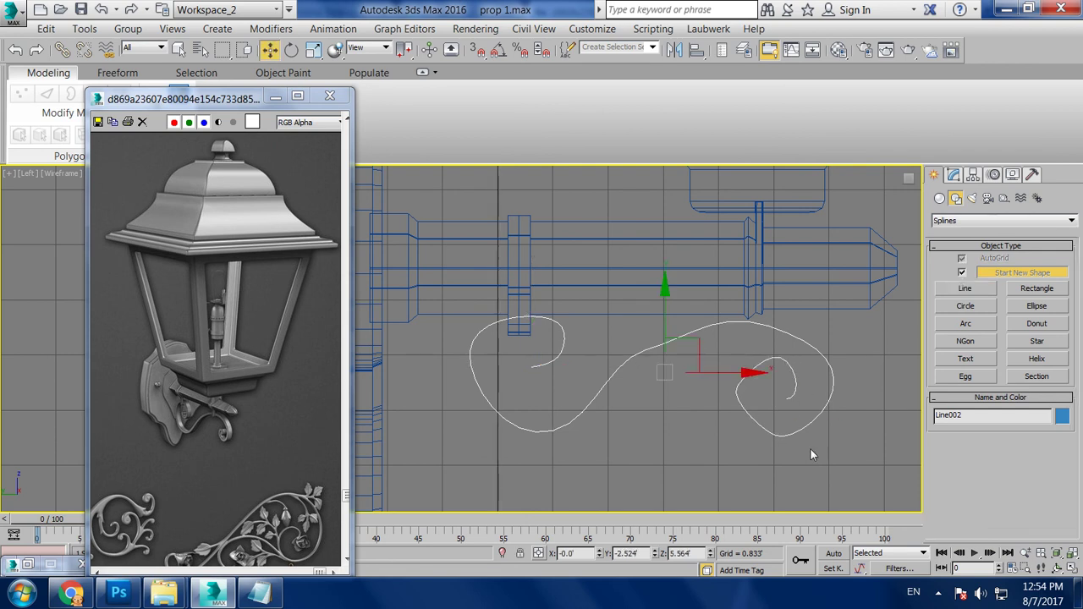
Adjust the Bezier handles at the left and top-right vertices to smooth the scroll's curves
middle_click_drag(604, 343, 582, 329)
left_click_drag(609, 294, 654, 365)
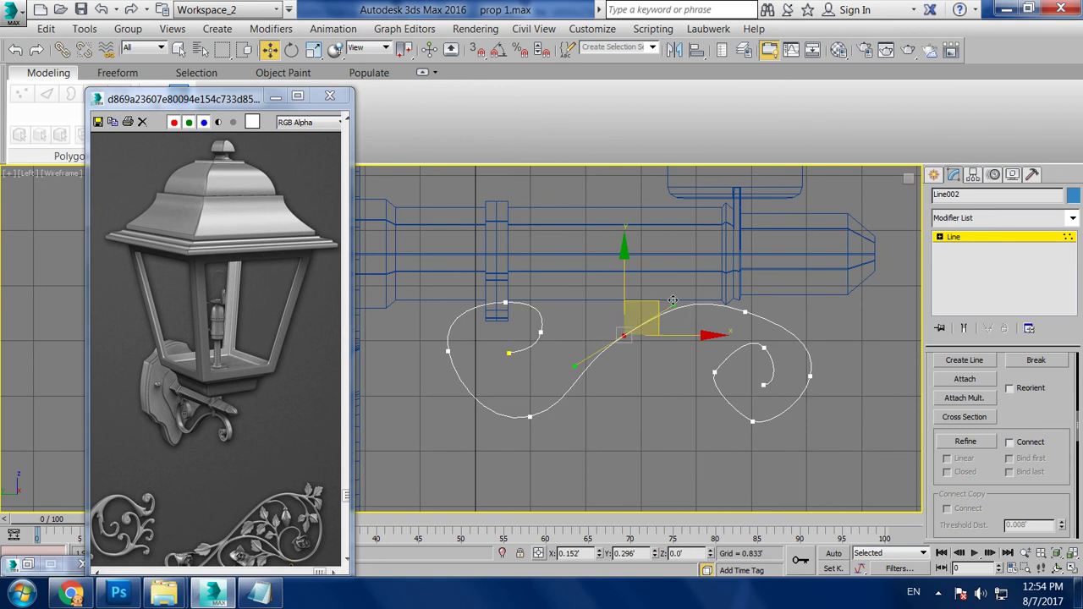
left_click(745, 312)
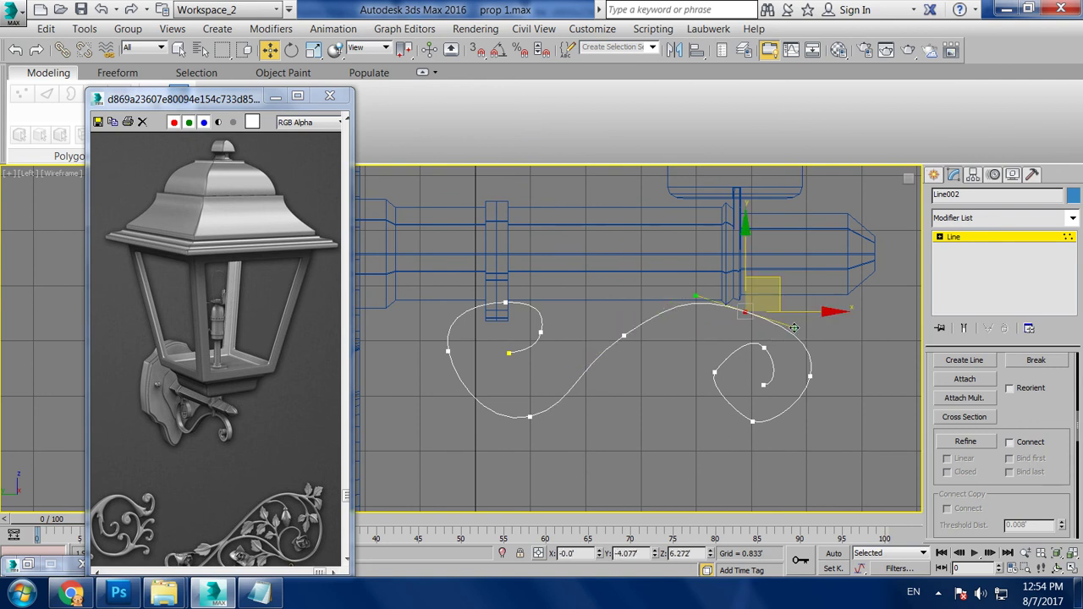
left_click_drag(683, 355, 715, 402)
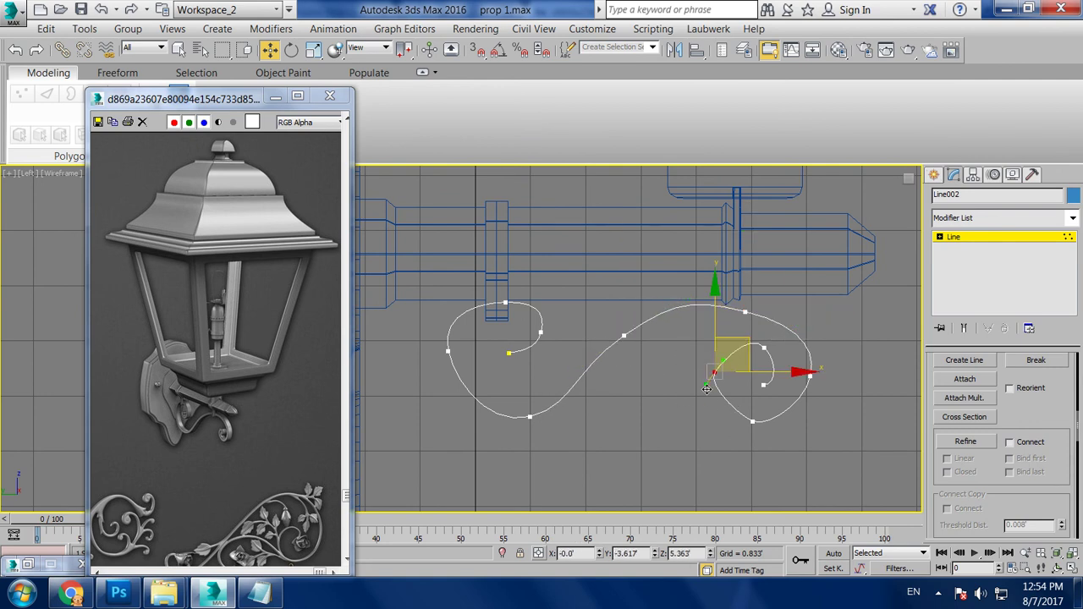
mouse_move(744, 451)
left_mouse_down()
mouse_move(761, 412)
mouse_move(777, 426)
left_mouse_up()
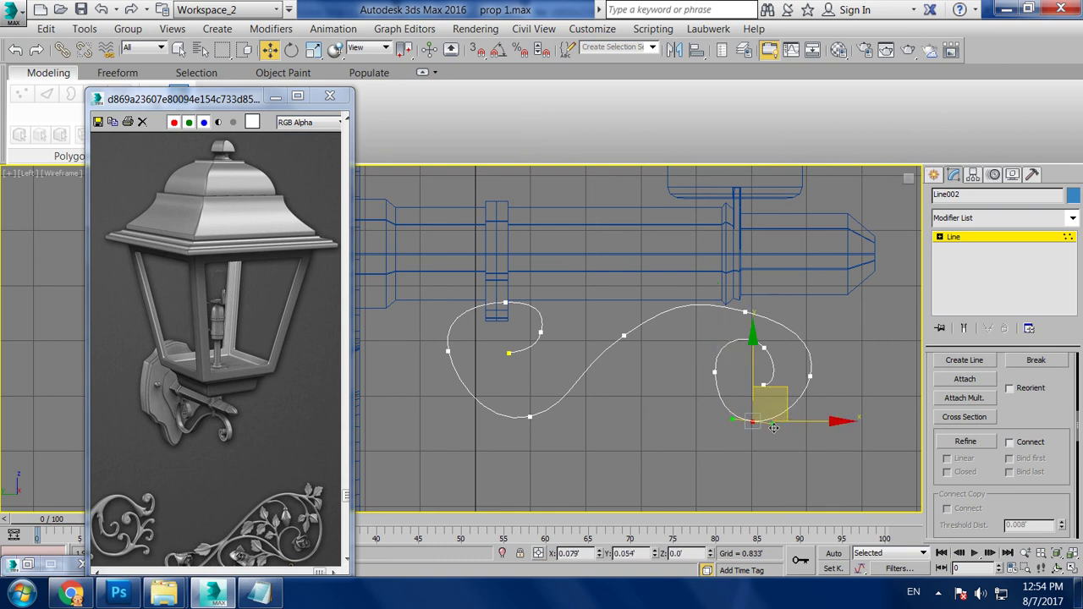
left_click(447, 353)
left_click_drag(454, 385, 442, 388)
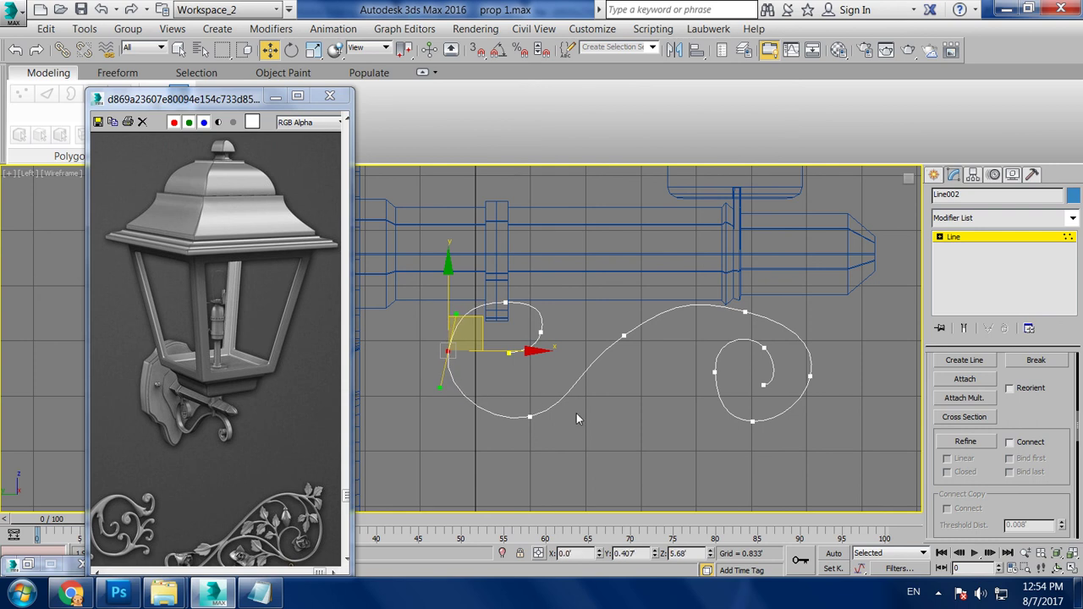
left_click(745, 313)
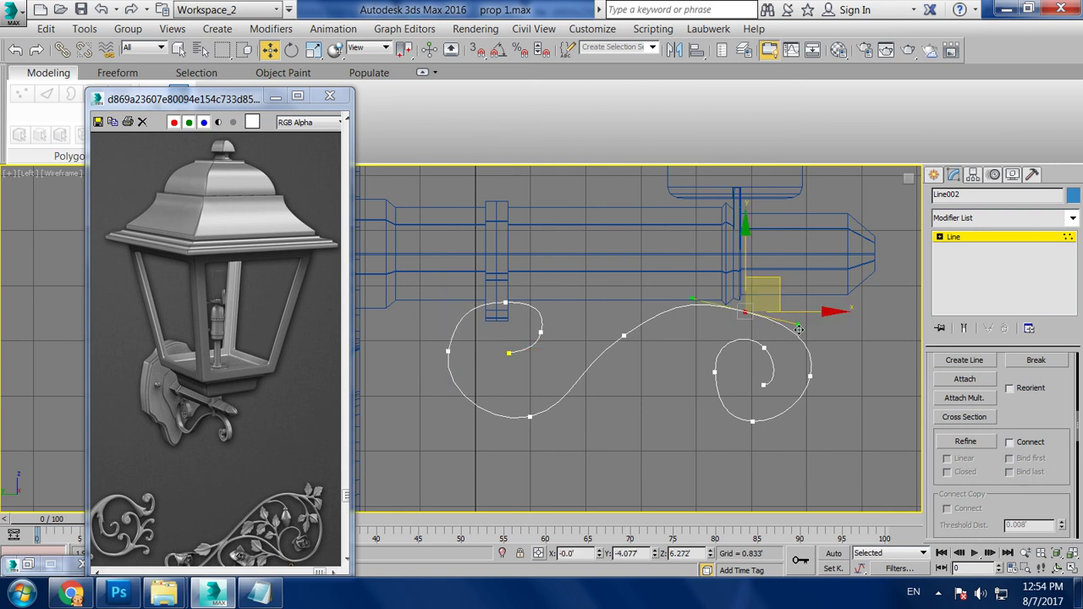
left_click_drag(787, 322, 787, 315)
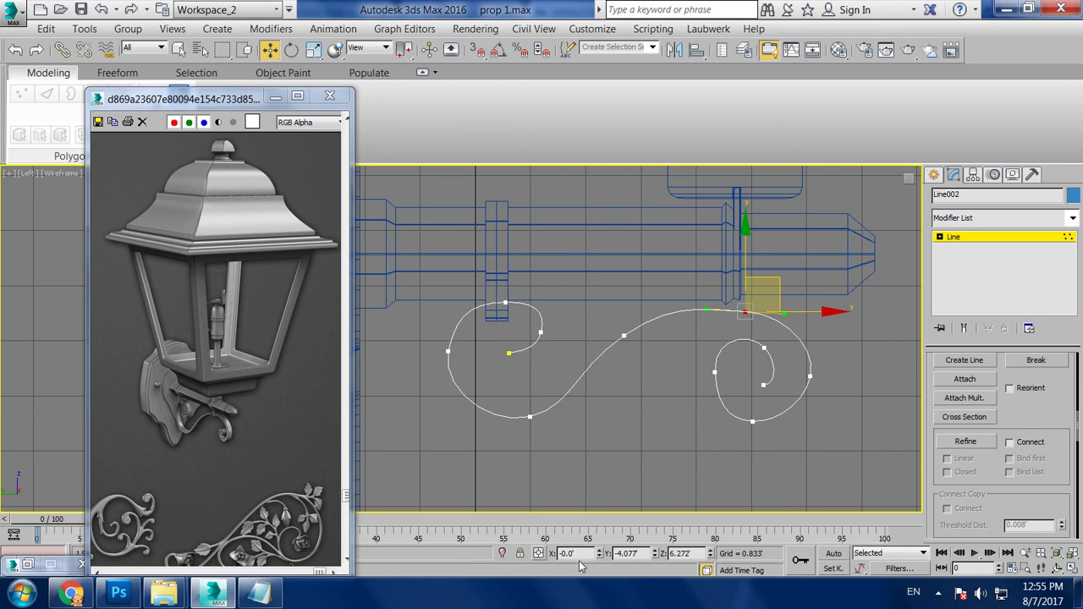
Make Line002 render in the viewport with a Rectangular cross-section
left_click(977, 237)
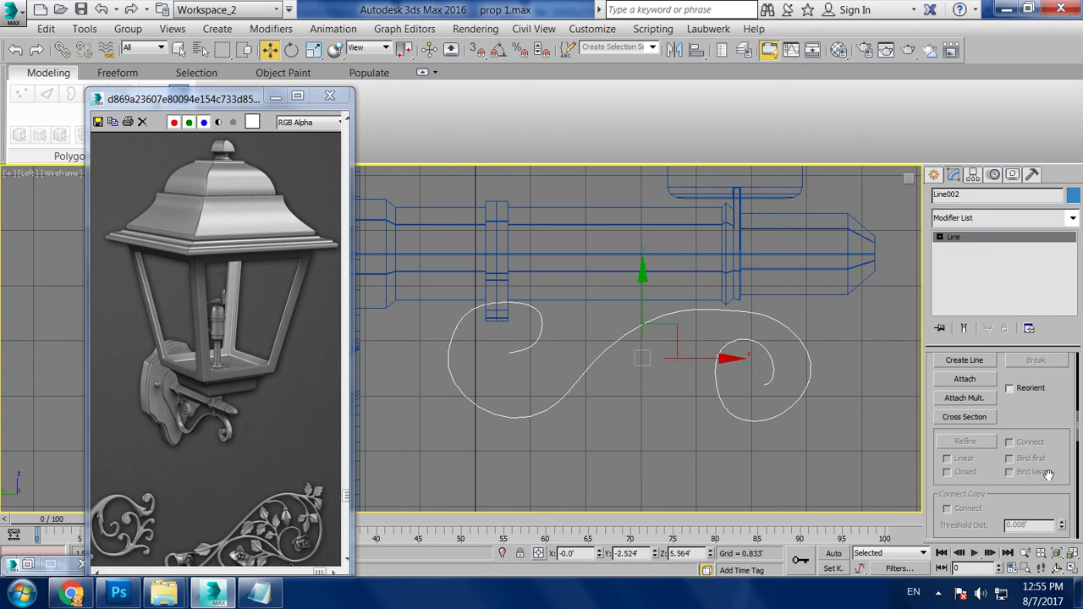
left_click_drag(1041, 420, 1019, 526)
scroll(970, 384, "up", 3)
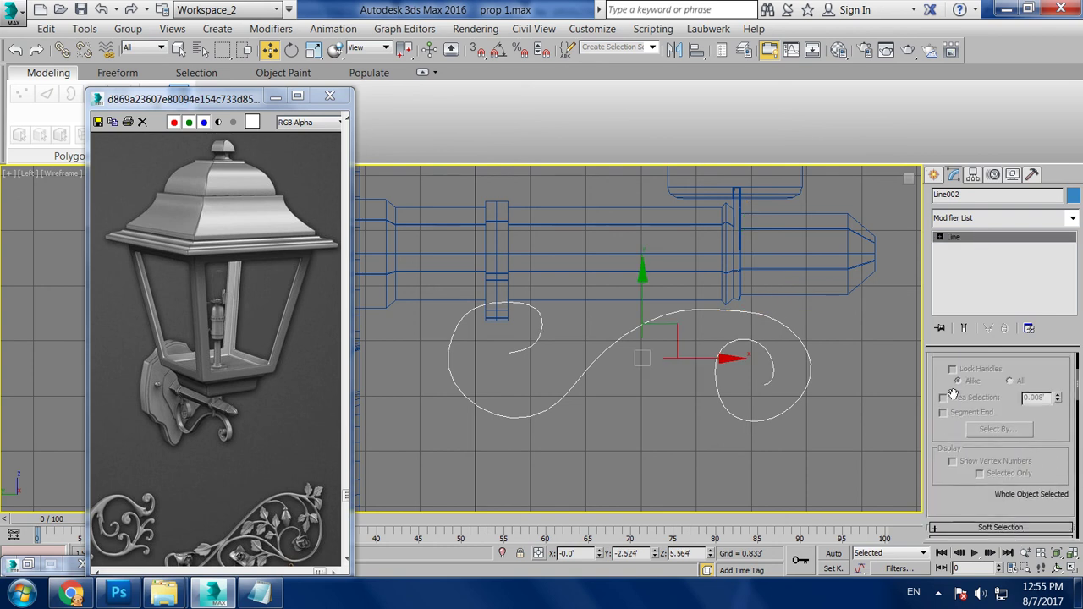
scroll(939, 382, "up", 3)
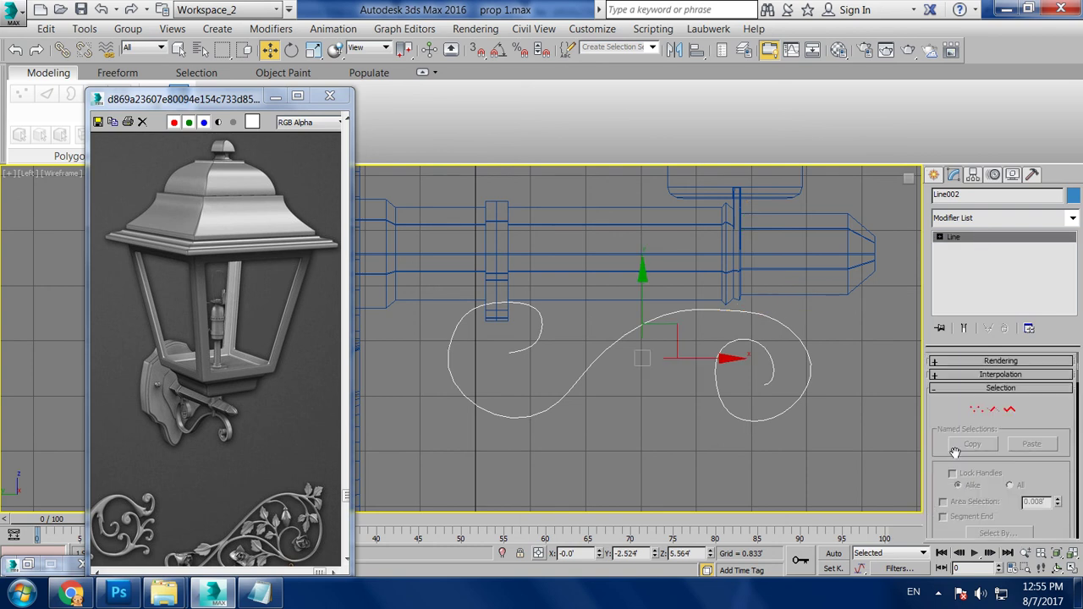
left_click(954, 362)
left_click(959, 385)
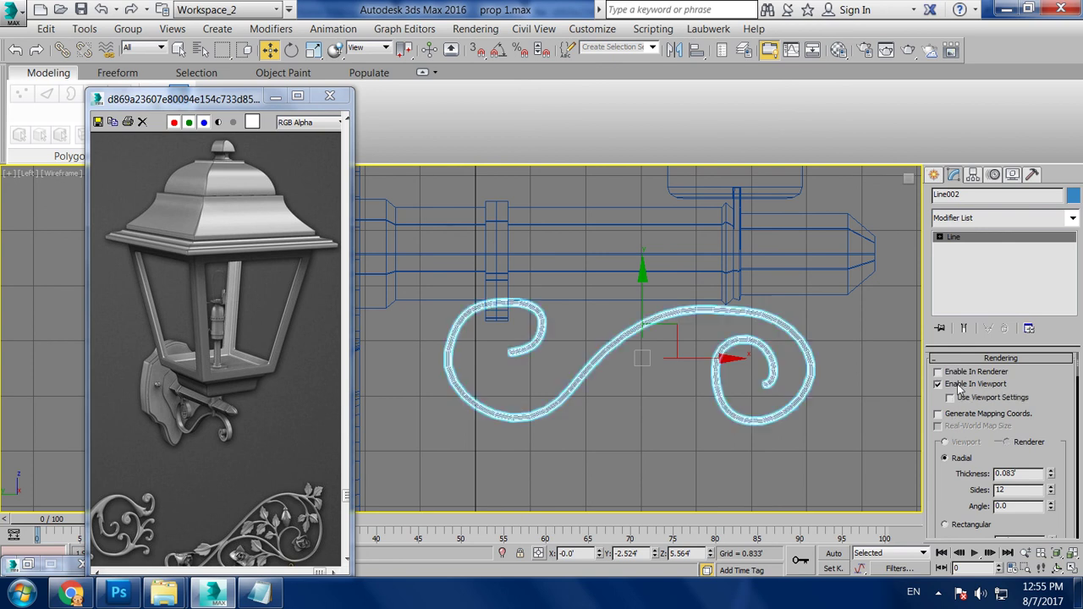
left_click(945, 524)
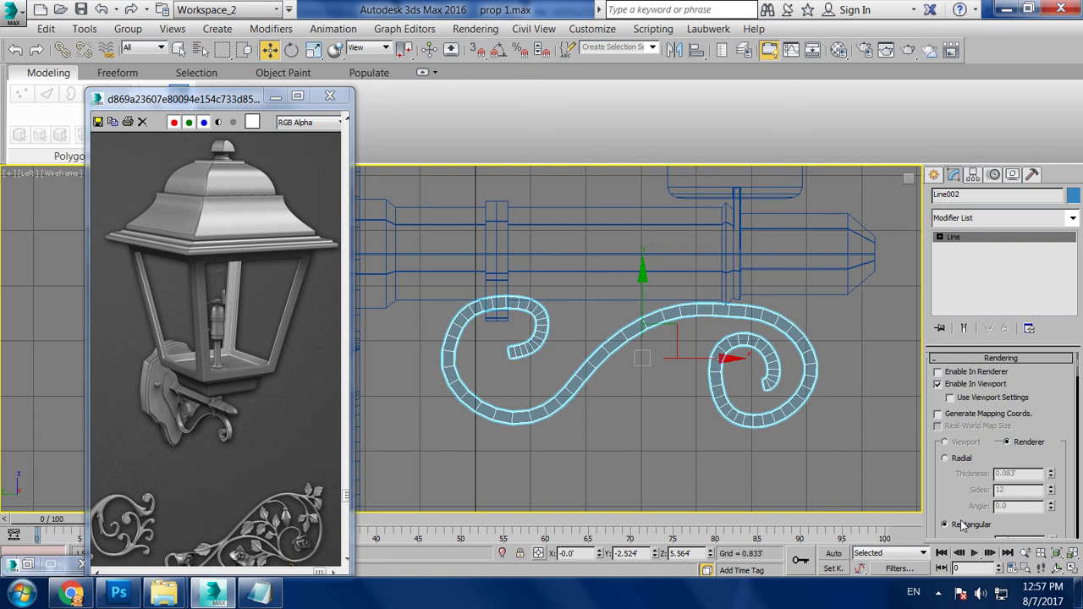
Reduce the rectangular profile length to 0.45 and raise the scroll beneath the arm
scroll(990, 473, "down", 3)
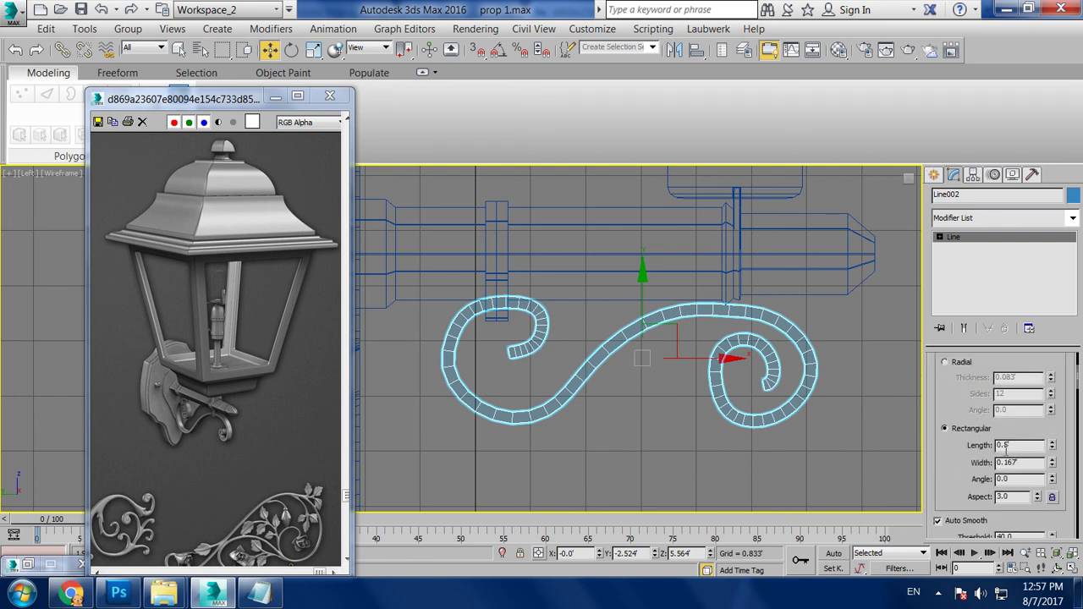
mouse_move(1053, 446)
left_mouse_down()
mouse_move(1063, 496)
mouse_move(1059, 483)
left_mouse_up()
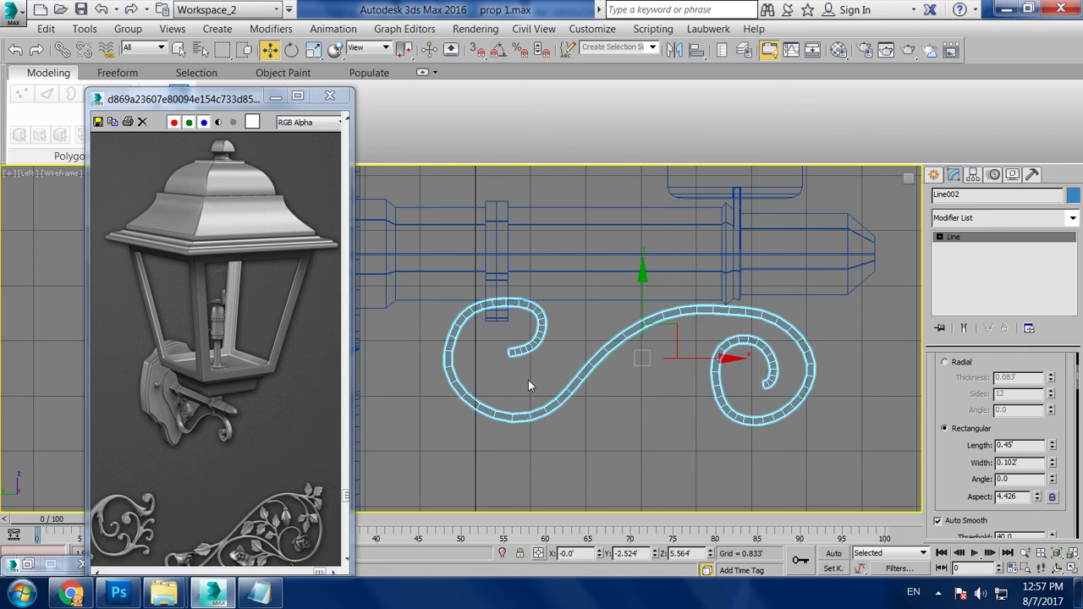
key("alt+w")
key("alt+w")
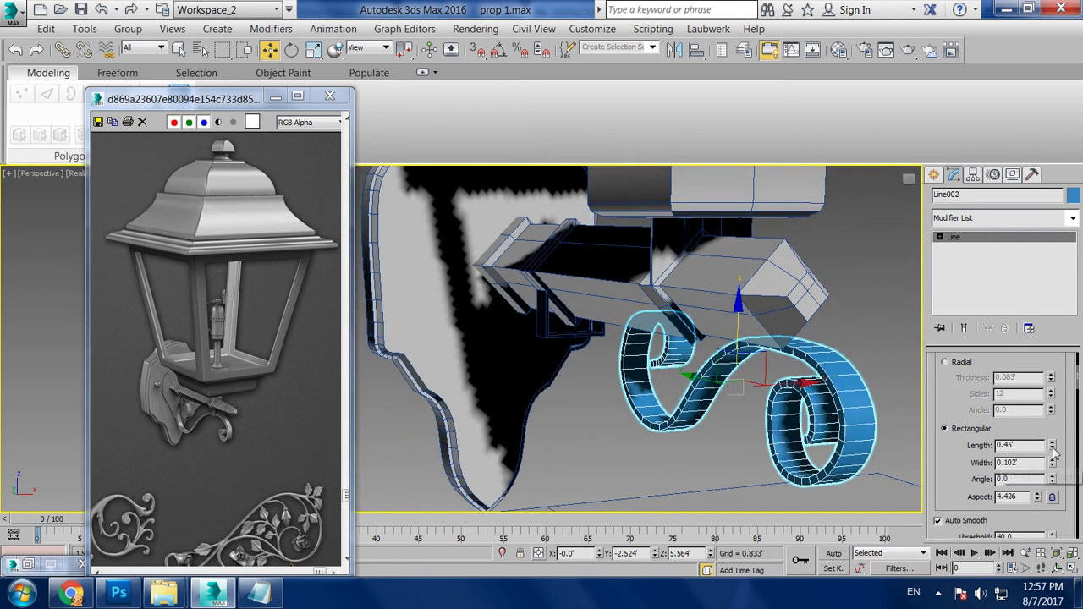
scroll(1053, 452, "up", 1)
left_click_drag(1052, 456, 1057, 499)
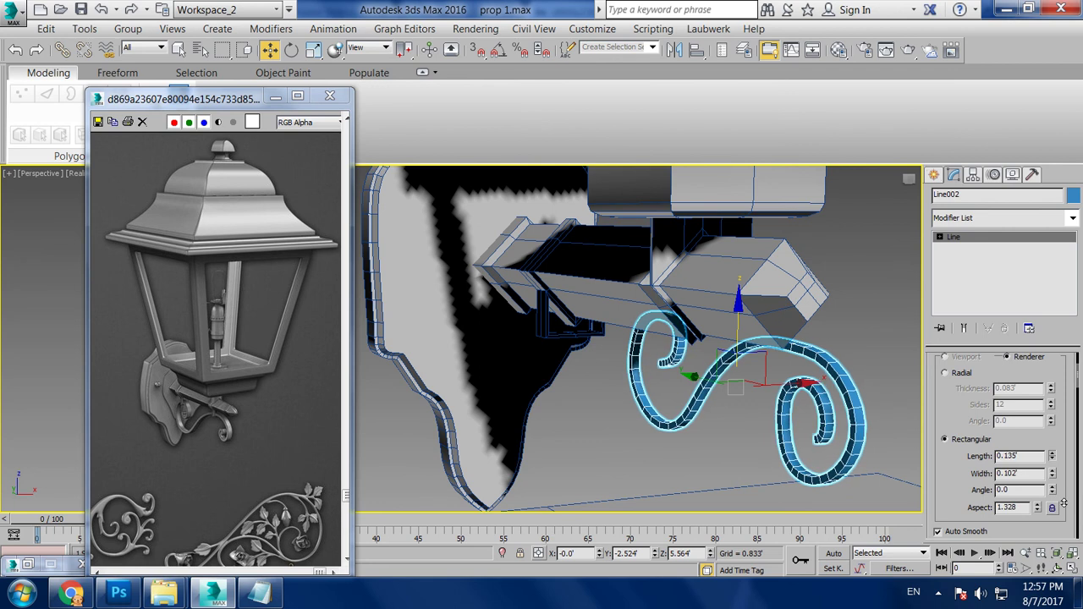
left_click_drag(700, 378, 541, 313)
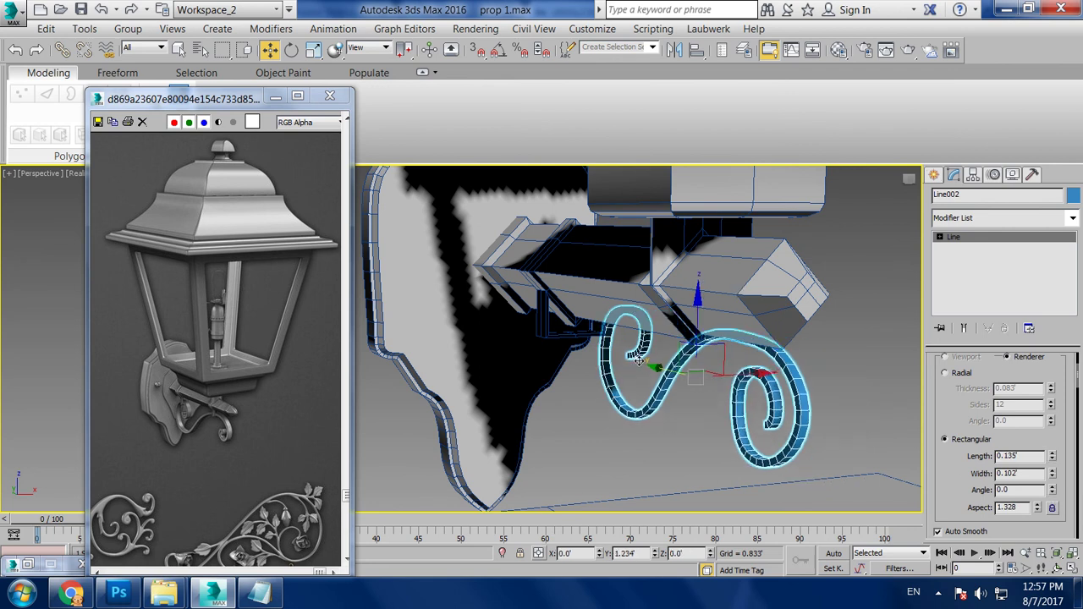
middle_click_drag(541, 313, 701, 339, "alt")
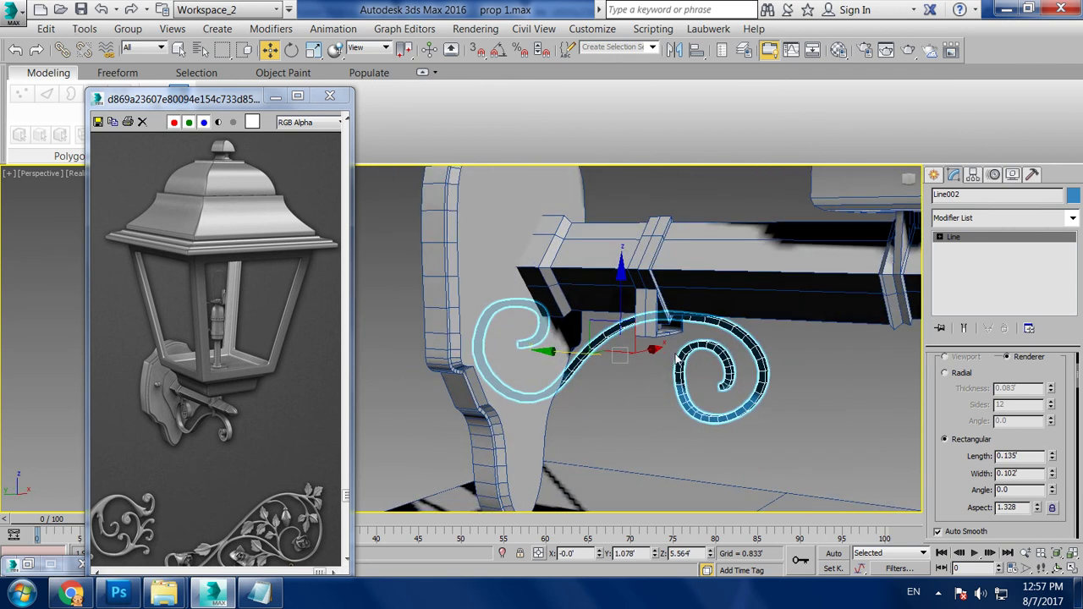
In Front view, slide the scroll left so it lines up centred under the arm
key("alt+w")
right_click(651, 244)
key("alt+w")
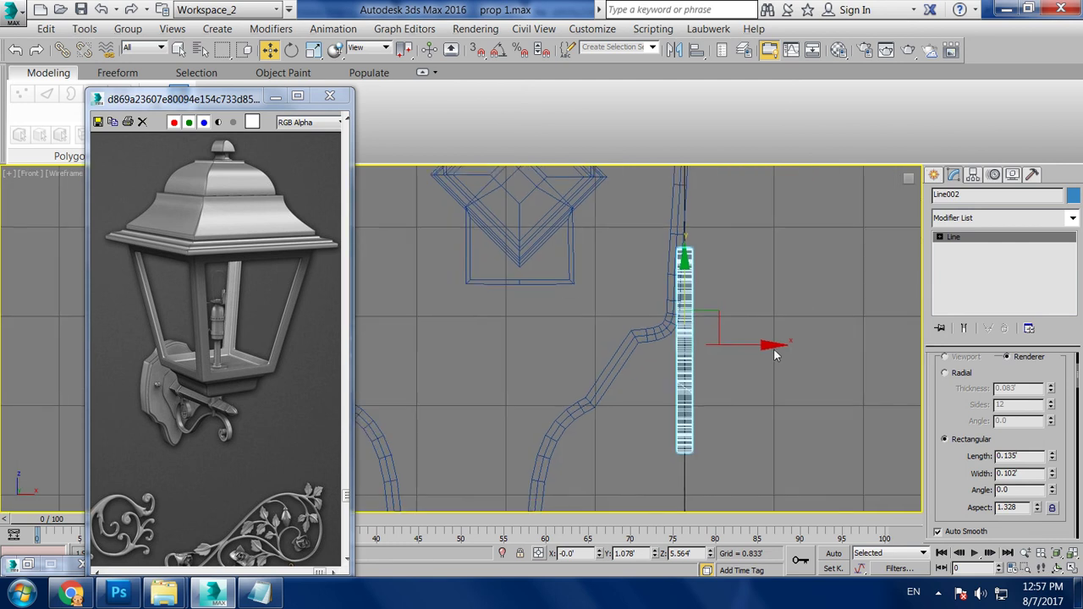
left_click_drag(774, 353, 609, 353)
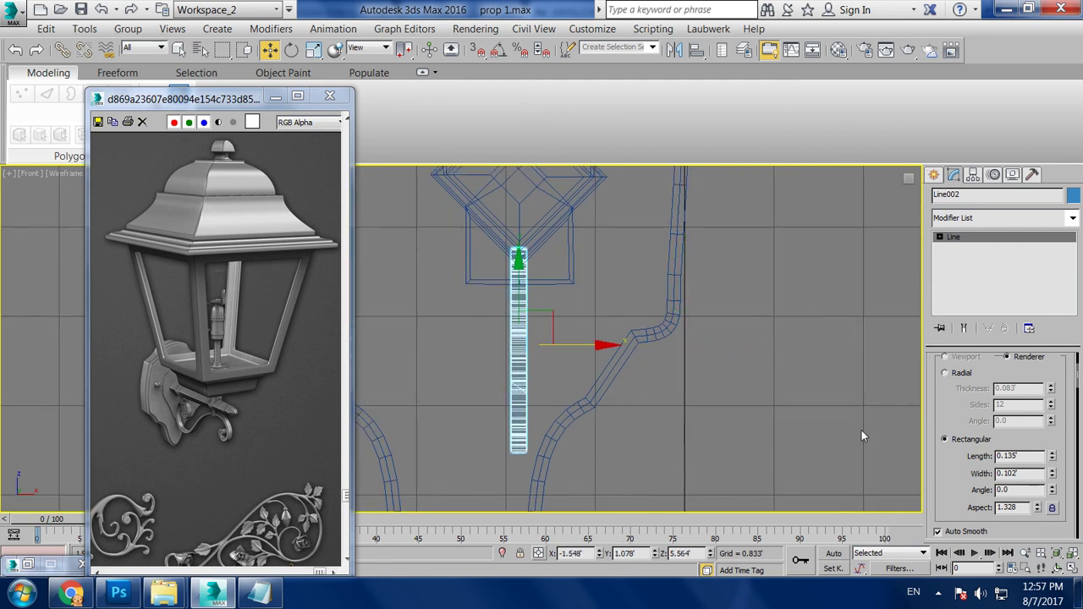
key("alt+w")
right_click(776, 416)
key("alt+w")
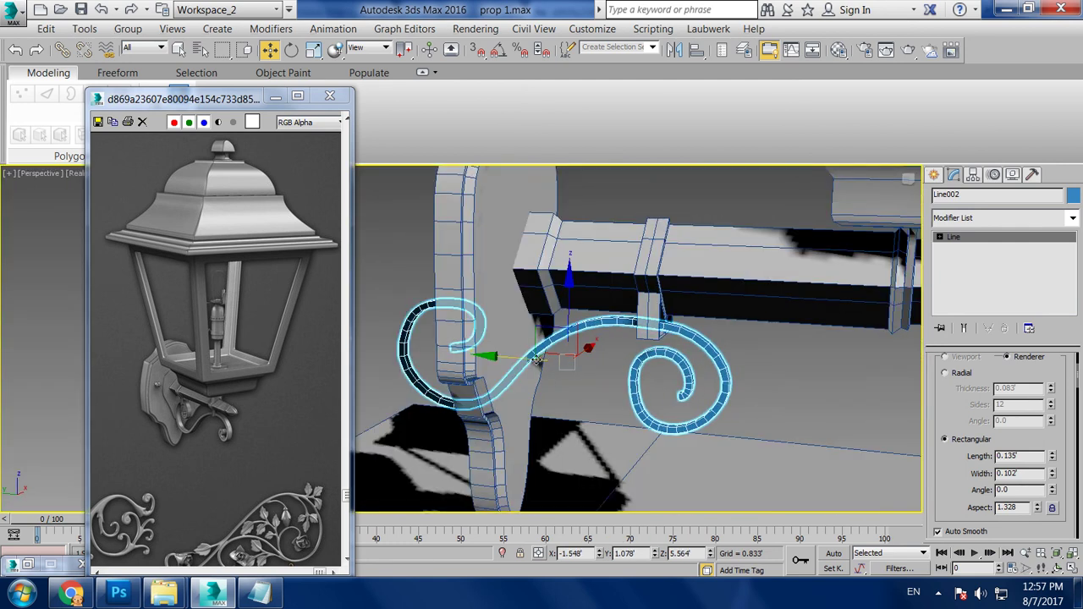
middle_click_drag(537, 360, 673, 376)
scroll(806, 406, "up", 2)
mouse_move(781, 363)
middle_mouse_down()
mouse_move(762, 338)
mouse_move(671, 315)
mouse_move(544, 327)
middle_mouse_up()
scroll(665, 318, "down", 3)
Assign the 02 - Default material to the wall plate, arm and scroll
left_click_drag(446, 242, 618, 334)
key("m")
left_click(786, 203)
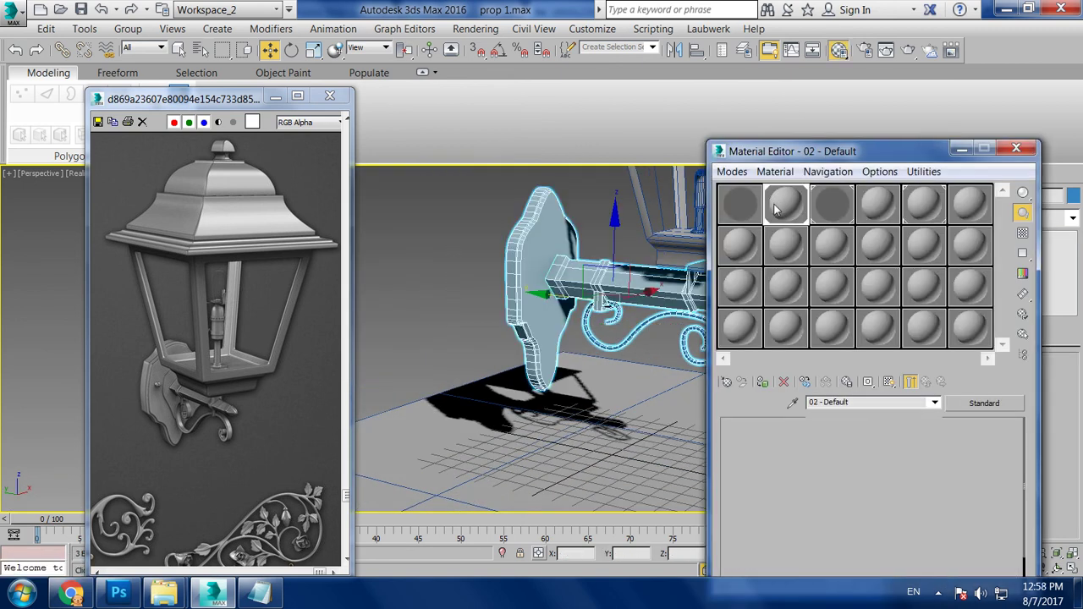
left_click(763, 382)
left_click(399, 210)
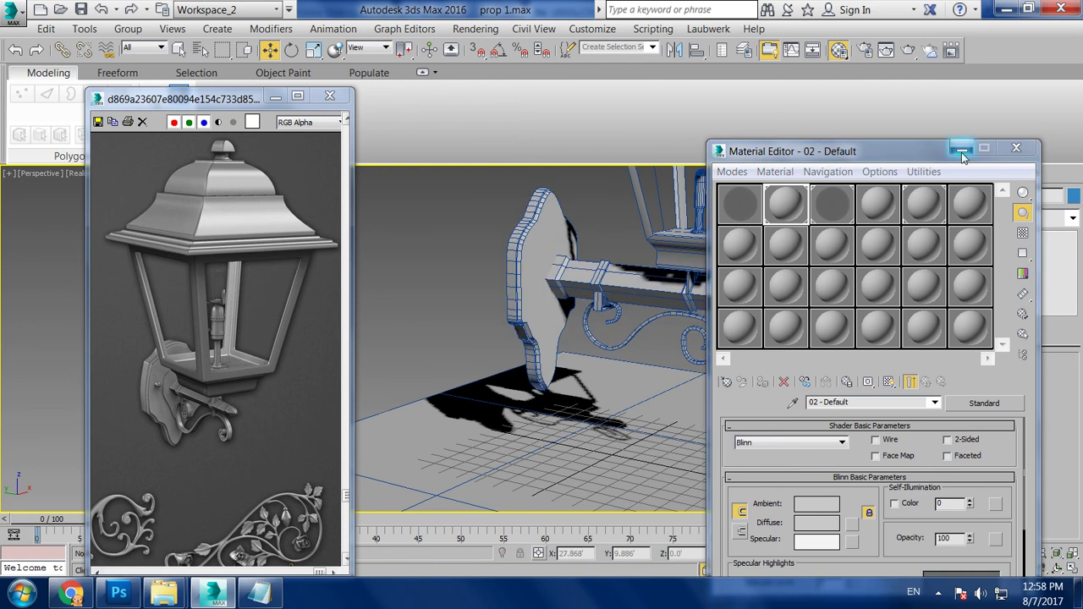
left_click(961, 149)
middle_click_drag(823, 277, 761, 296, "alt")
scroll(712, 317, "up", 3)
scroll(711, 323, "up", 2)
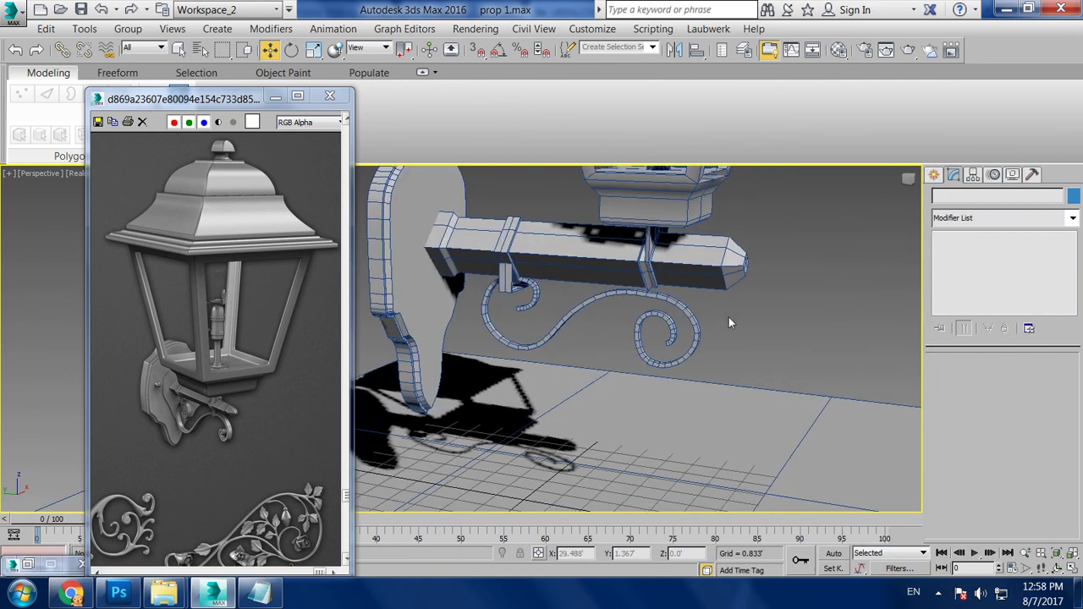
scroll(728, 319, "up", 3)
middle_click_drag(634, 259, 679, 326)
left_click(745, 253)
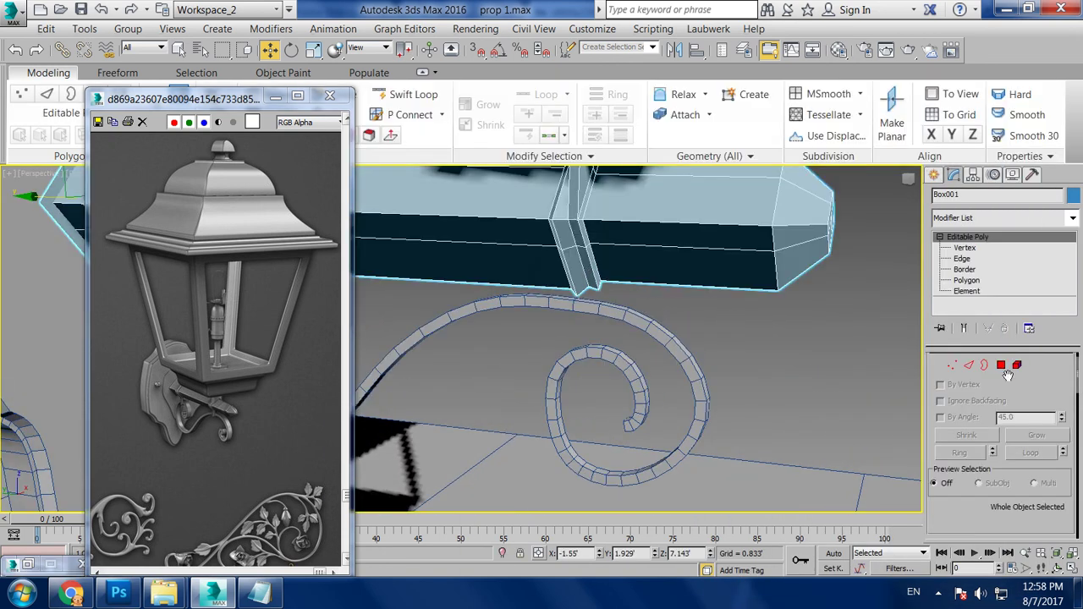
Extrude four selected polygons on the bracket arm
left_click(971, 280)
mouse_move(612, 276)
middle_mouse_down("alt")
mouse_move(601, 276)
mouse_move(666, 288)
middle_mouse_up("alt")
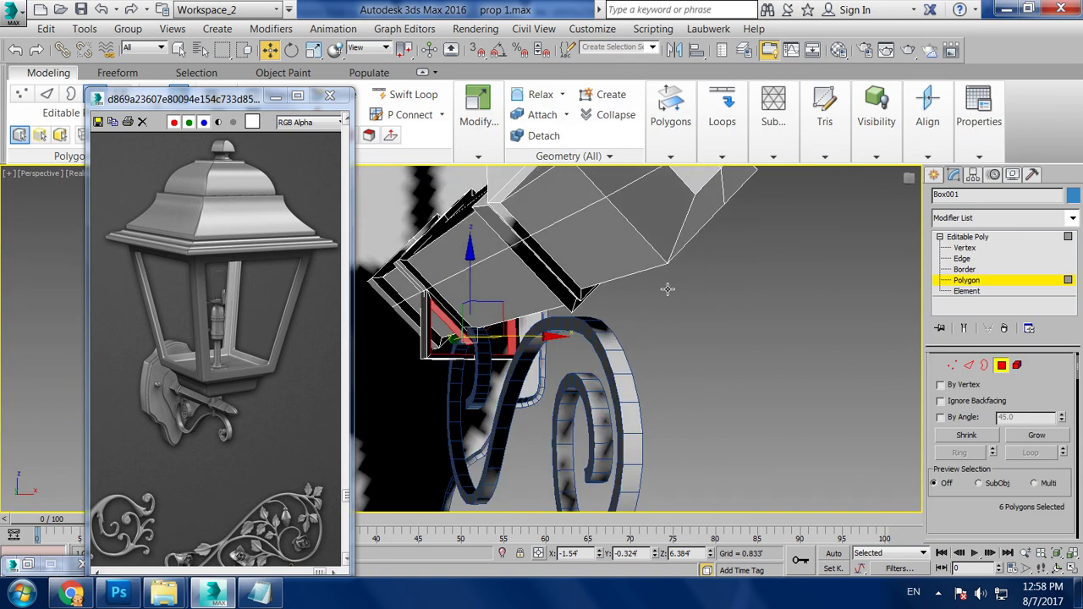
left_click(506, 254)
mouse_move(506, 254)
middle_mouse_down("alt")
mouse_move(558, 269)
mouse_move(512, 255)
mouse_move(530, 291)
mouse_move(685, 307)
middle_mouse_up("alt")
left_click(552, 259, "ctrl")
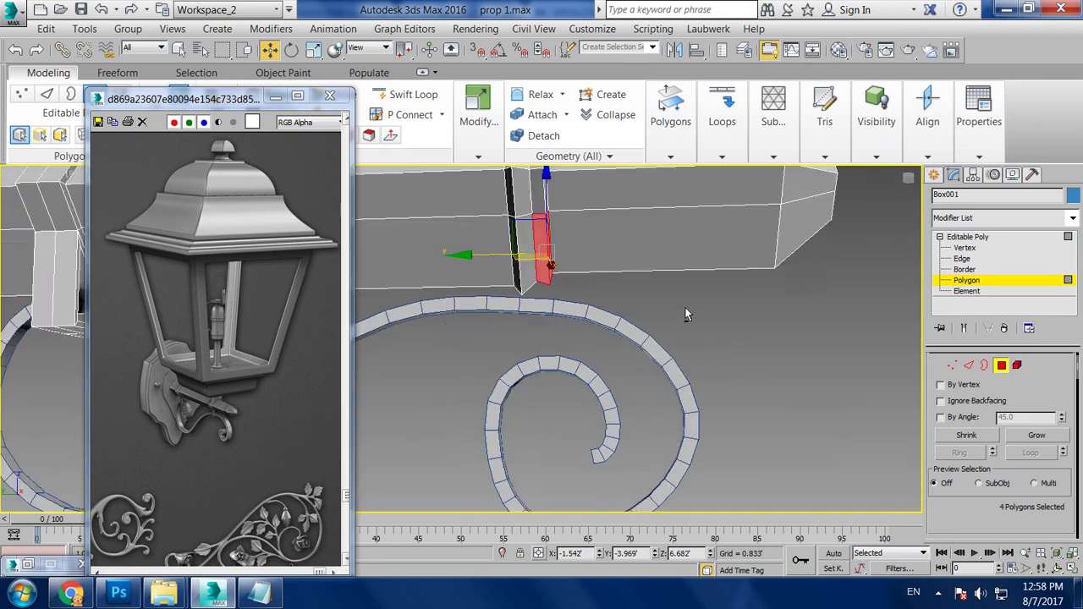
scroll(971, 500, "down", 2)
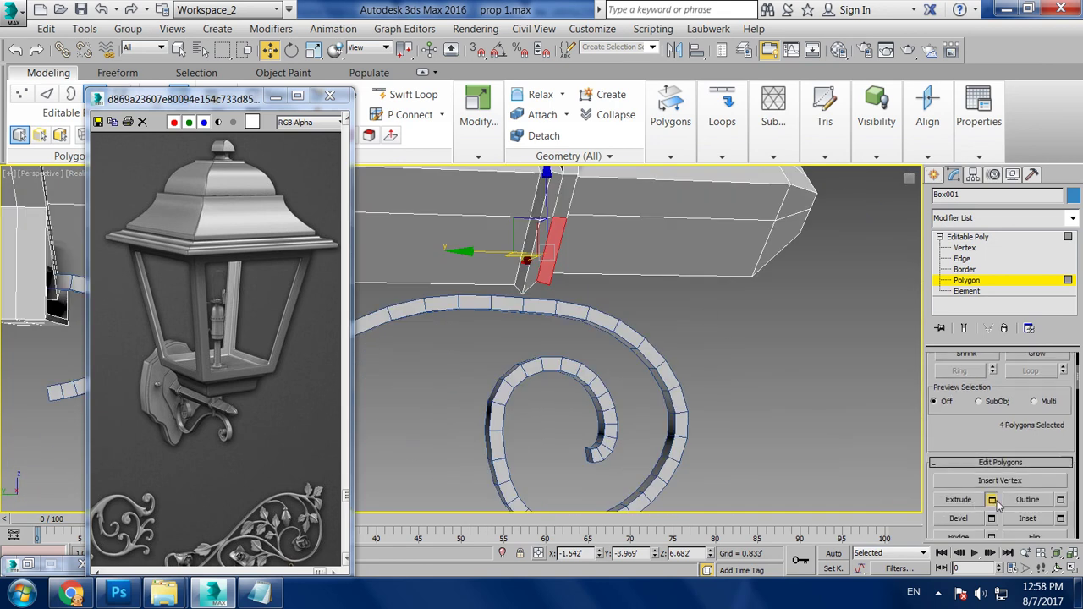
left_click(991, 499)
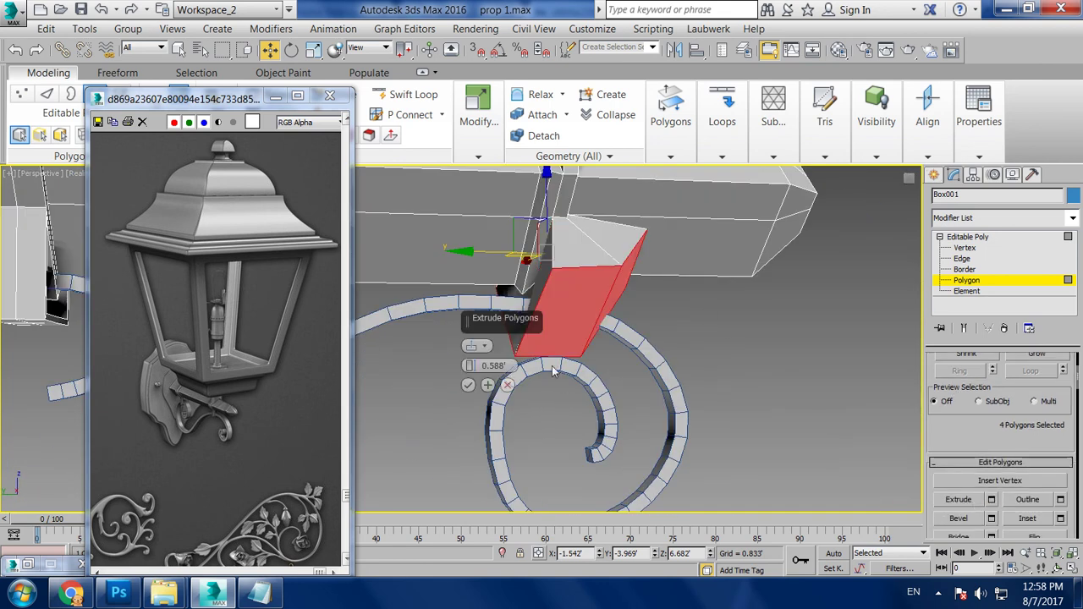
left_click(468, 385)
Extrude two faces under the arm downward by 0.365'
mouse_move(453, 353)
middle_mouse_down("alt")
mouse_move(707, 381)
mouse_move(725, 295)
mouse_move(510, 251)
mouse_move(669, 281)
mouse_move(561, 248)
mouse_move(650, 281)
middle_mouse_up("alt")
left_click(725, 295)
left_click(668, 282)
middle_click_drag(740, 281, 687, 397, "alt")
left_click(992, 499)
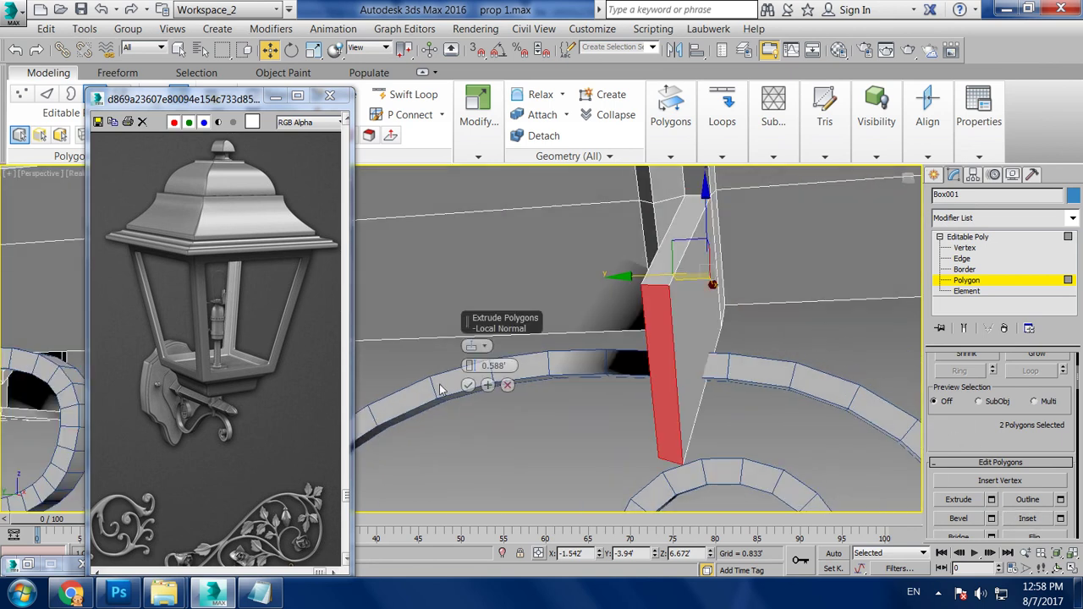
left_click_drag(472, 366, 481, 385)
left_click(468, 384)
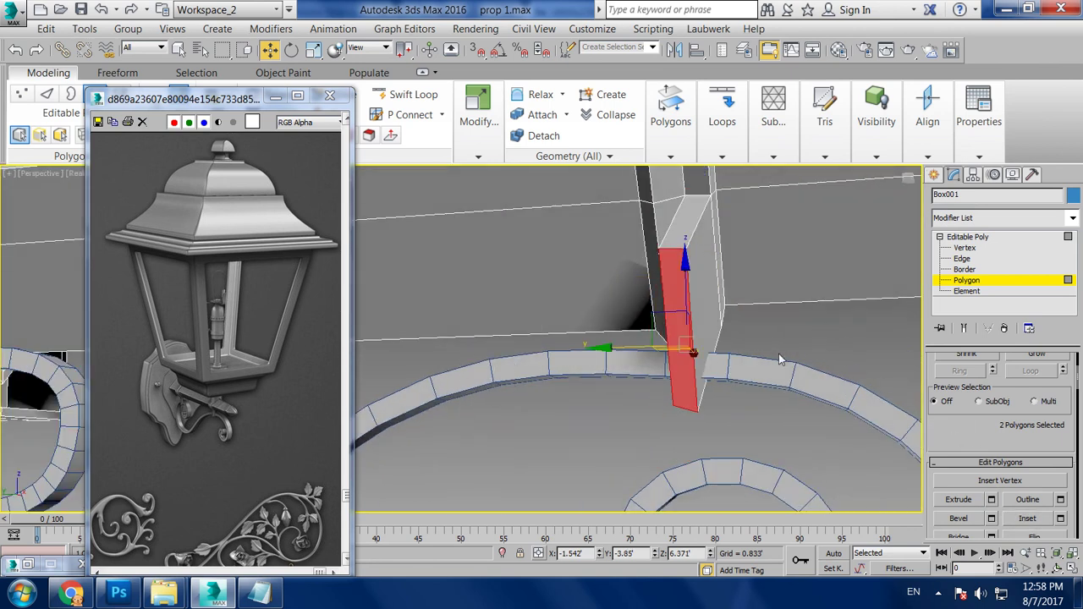
Scale the extruded faces into a thin strip in Left and Perspective views
key("alt+w")
key("alt+w")
key("alt+w")
right_click(411, 407)
key("alt+w")
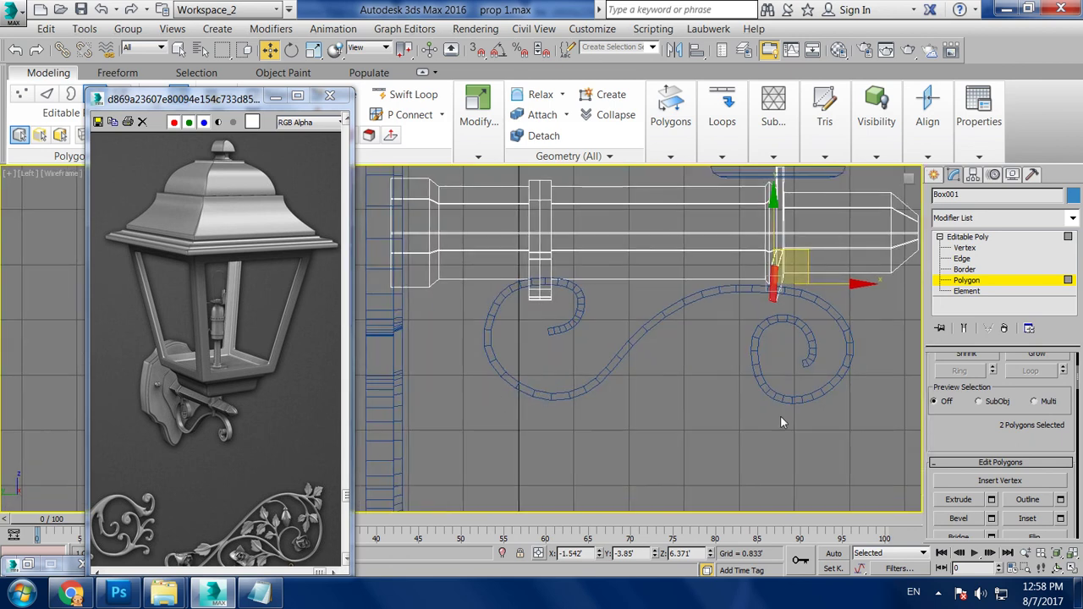
scroll(780, 415, "up", 3)
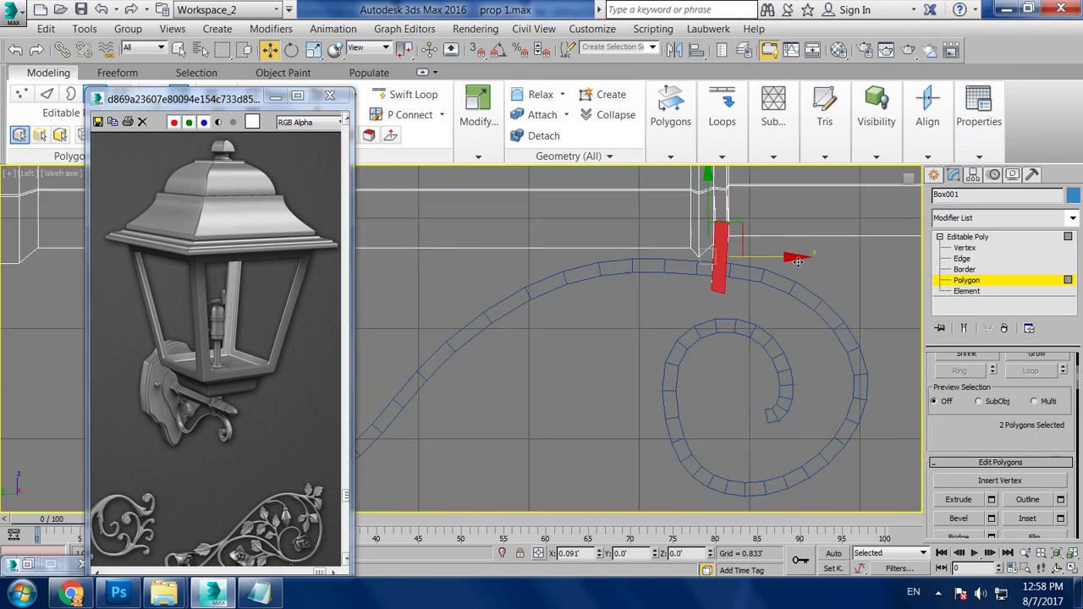
key("r")
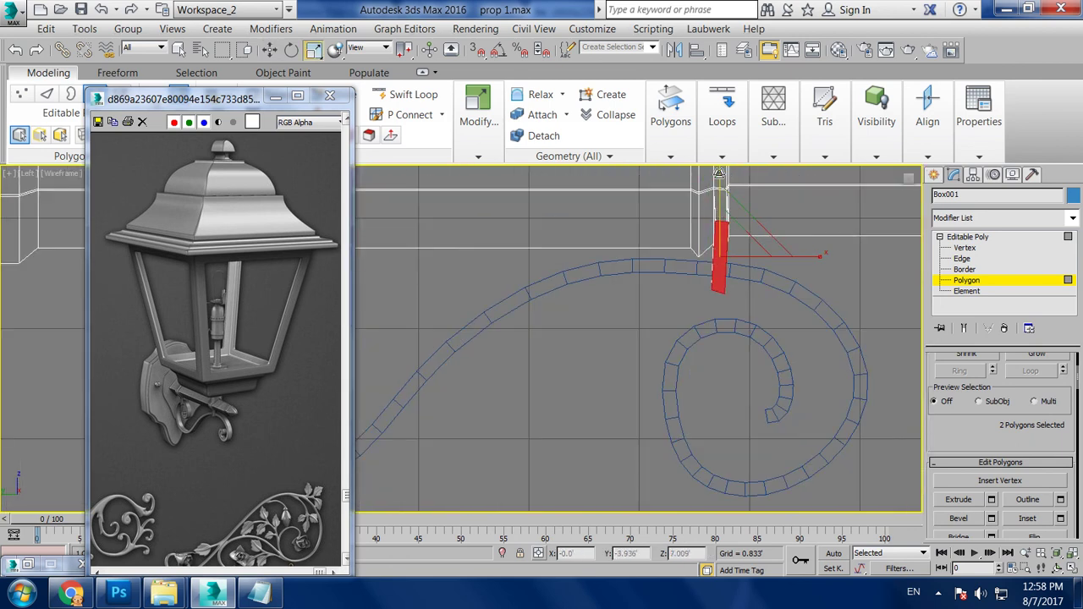
left_click_drag(723, 181, 769, 460)
key("w")
key("p")
mouse_move(727, 338)
middle_mouse_down("alt")
mouse_move(735, 395)
mouse_move(726, 330)
middle_mouse_up("alt")
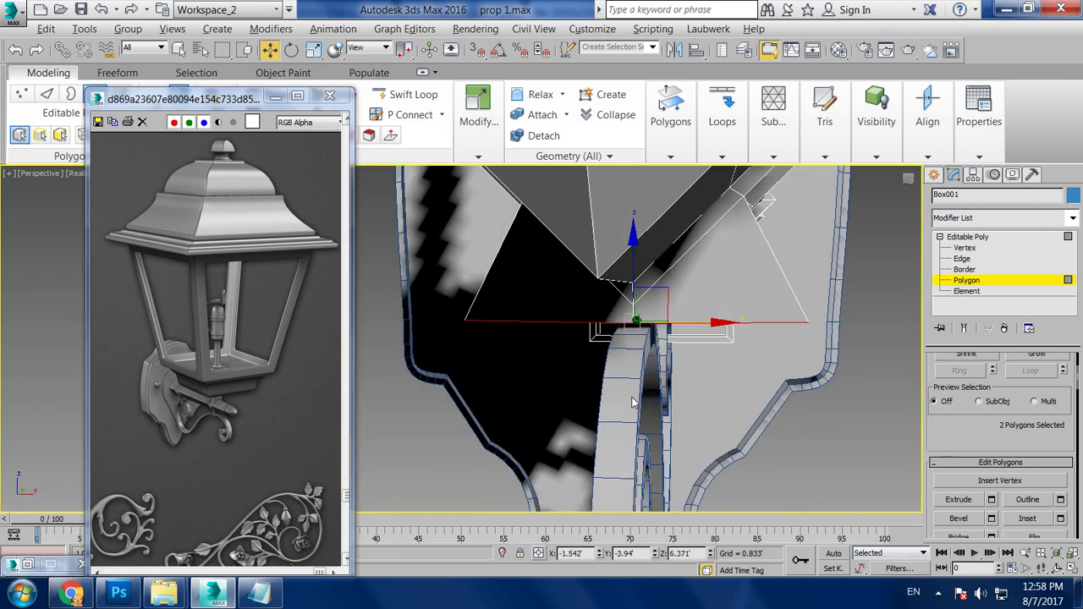
key("r")
left_click_drag(724, 324, 687, 310)
key("w")
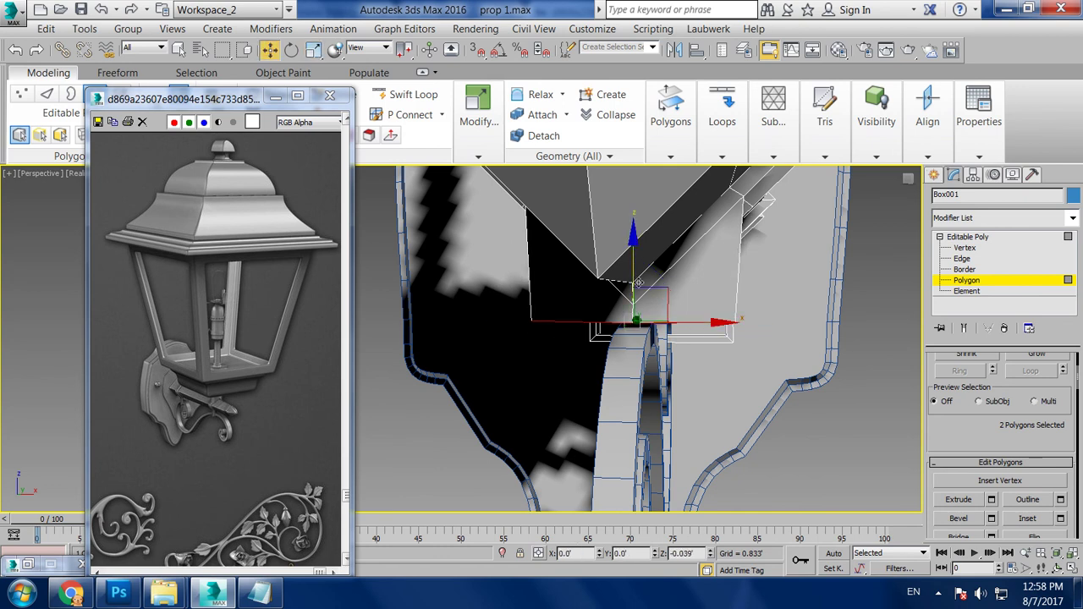
mouse_move(636, 271)
middle_mouse_down("alt")
mouse_move(788, 347)
mouse_move(751, 349)
middle_mouse_up("alt")
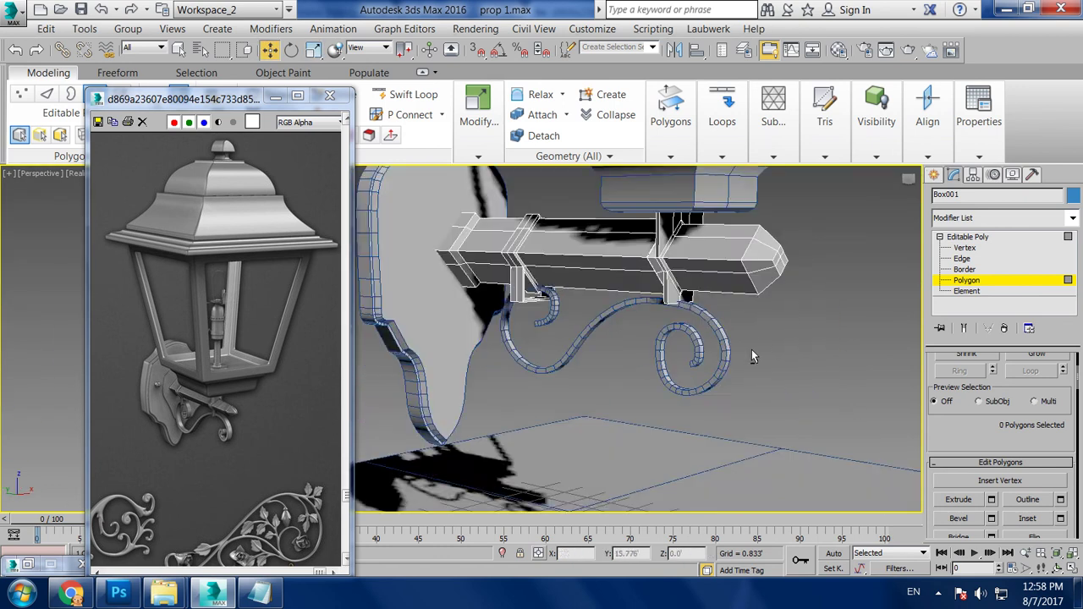
Exit polygon sub-object mode on the arm and clear the selection
scroll(751, 350, "down", 3)
scroll(774, 352, "down", 2)
scroll(725, 350, "up", 2)
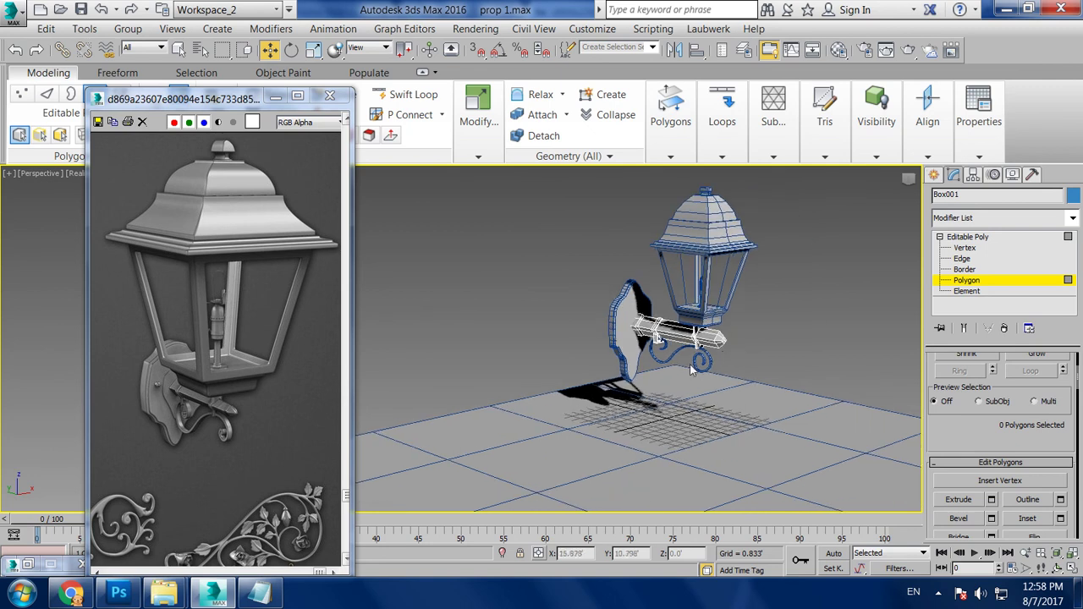
mouse_move(676, 345)
middle_mouse_down("alt")
mouse_move(681, 418)
mouse_move(909, 325)
mouse_move(895, 302)
middle_mouse_up("alt")
key("4")
left_click(742, 350)
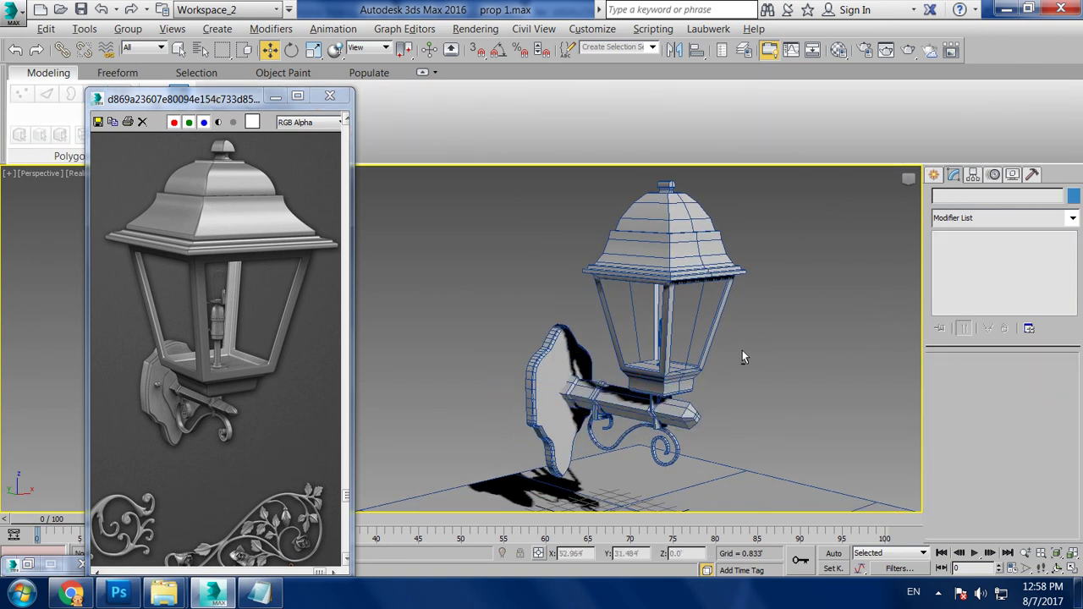
scroll(736, 352, "down", 5)
scroll(736, 352, "down", 2)
Select all six lantern parts and convert them via the quad menu's Convert To
left_click_drag(558, 274, 739, 387)
right_click(703, 337)
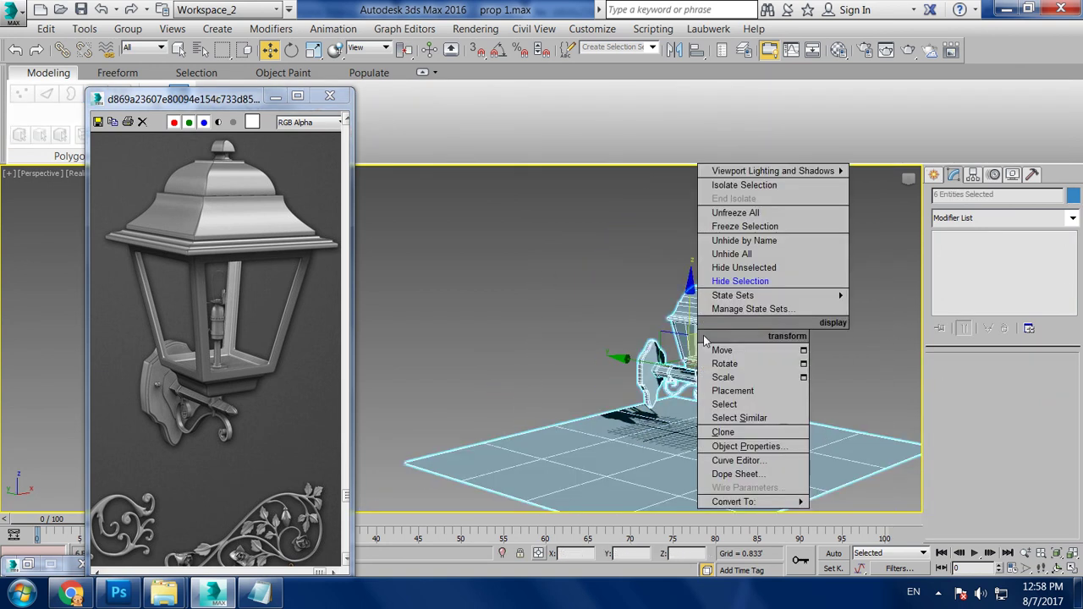
left_click(868, 518)
mouse_move(868, 518)
middle_mouse_down("alt")
mouse_move(811, 370)
mouse_move(743, 375)
mouse_move(732, 341)
middle_mouse_up("alt")
scroll(796, 355, "up", 5)
scroll(769, 357, "down", 1)
scroll(742, 372, "down", 3)
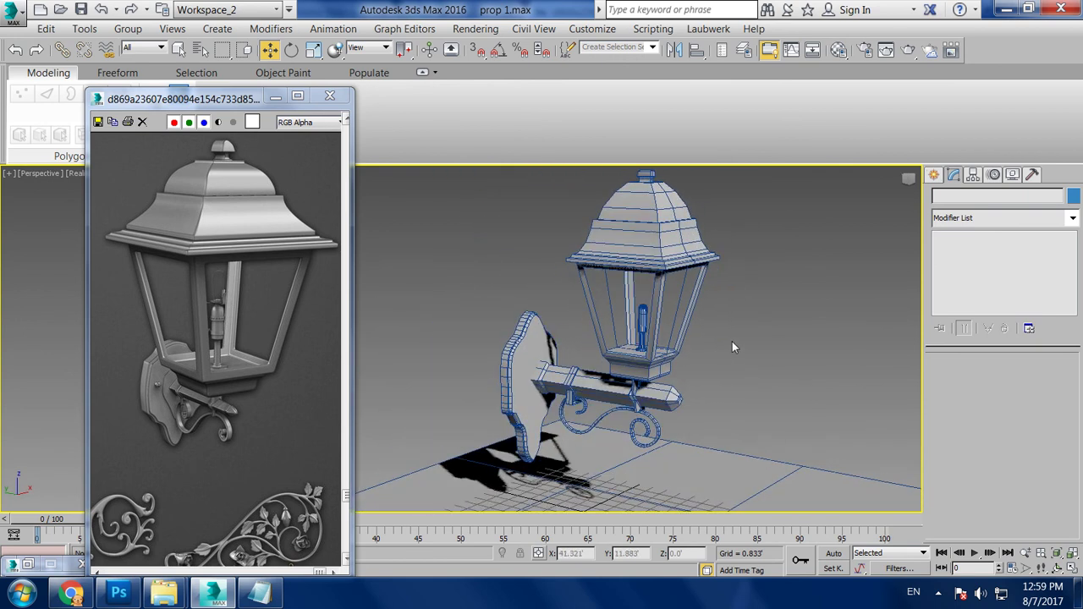
In Notepad, begin typing the closing line 'Thanks for watching..'
left_click(259, 592)
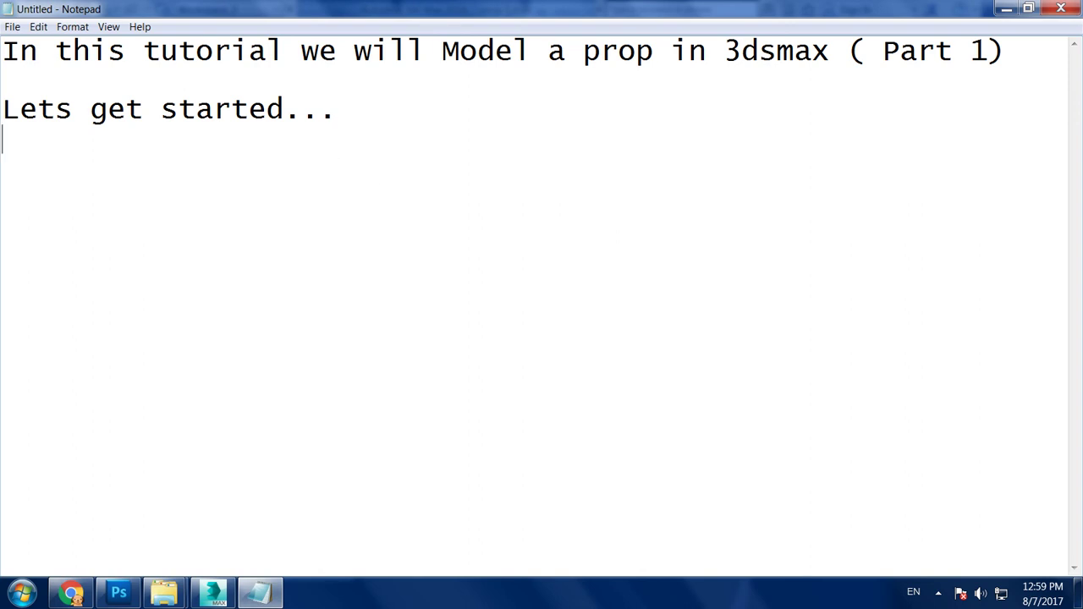
type("Thanks for")
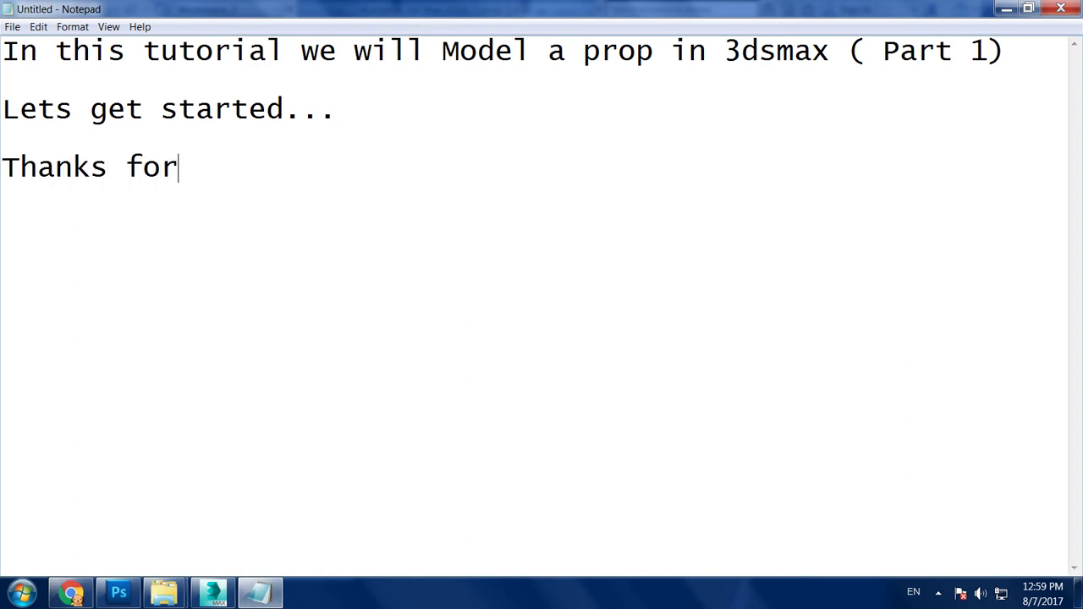
type(" watching")
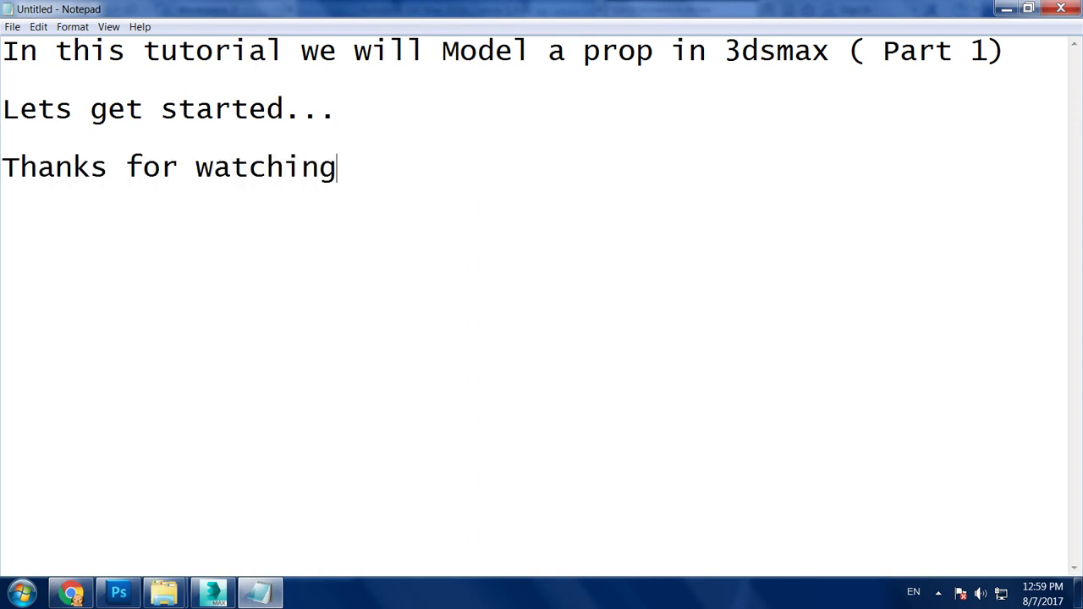
type("tin")
type("ue to par")
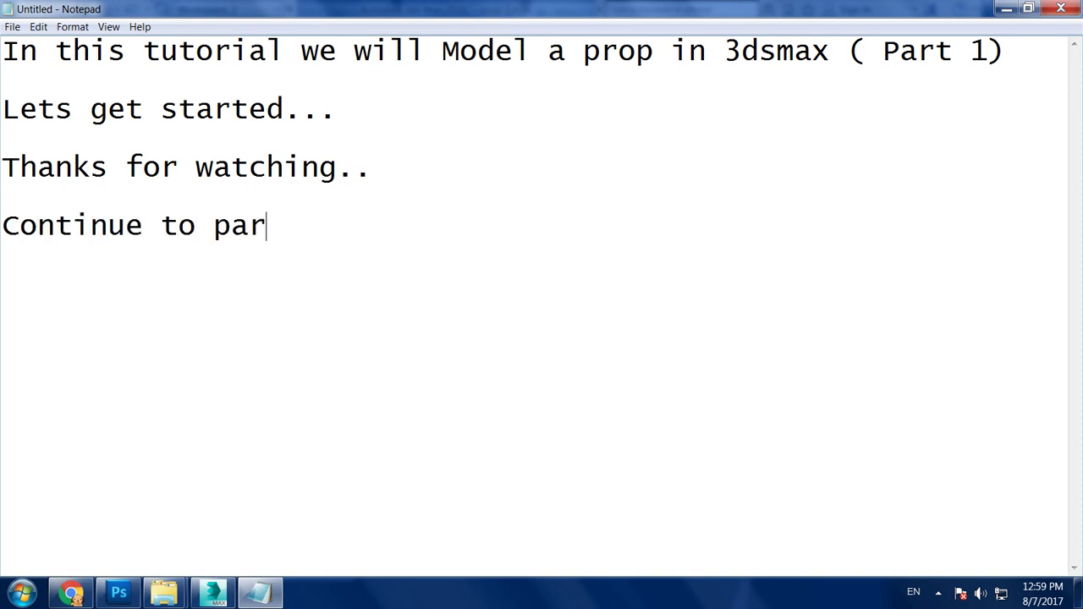